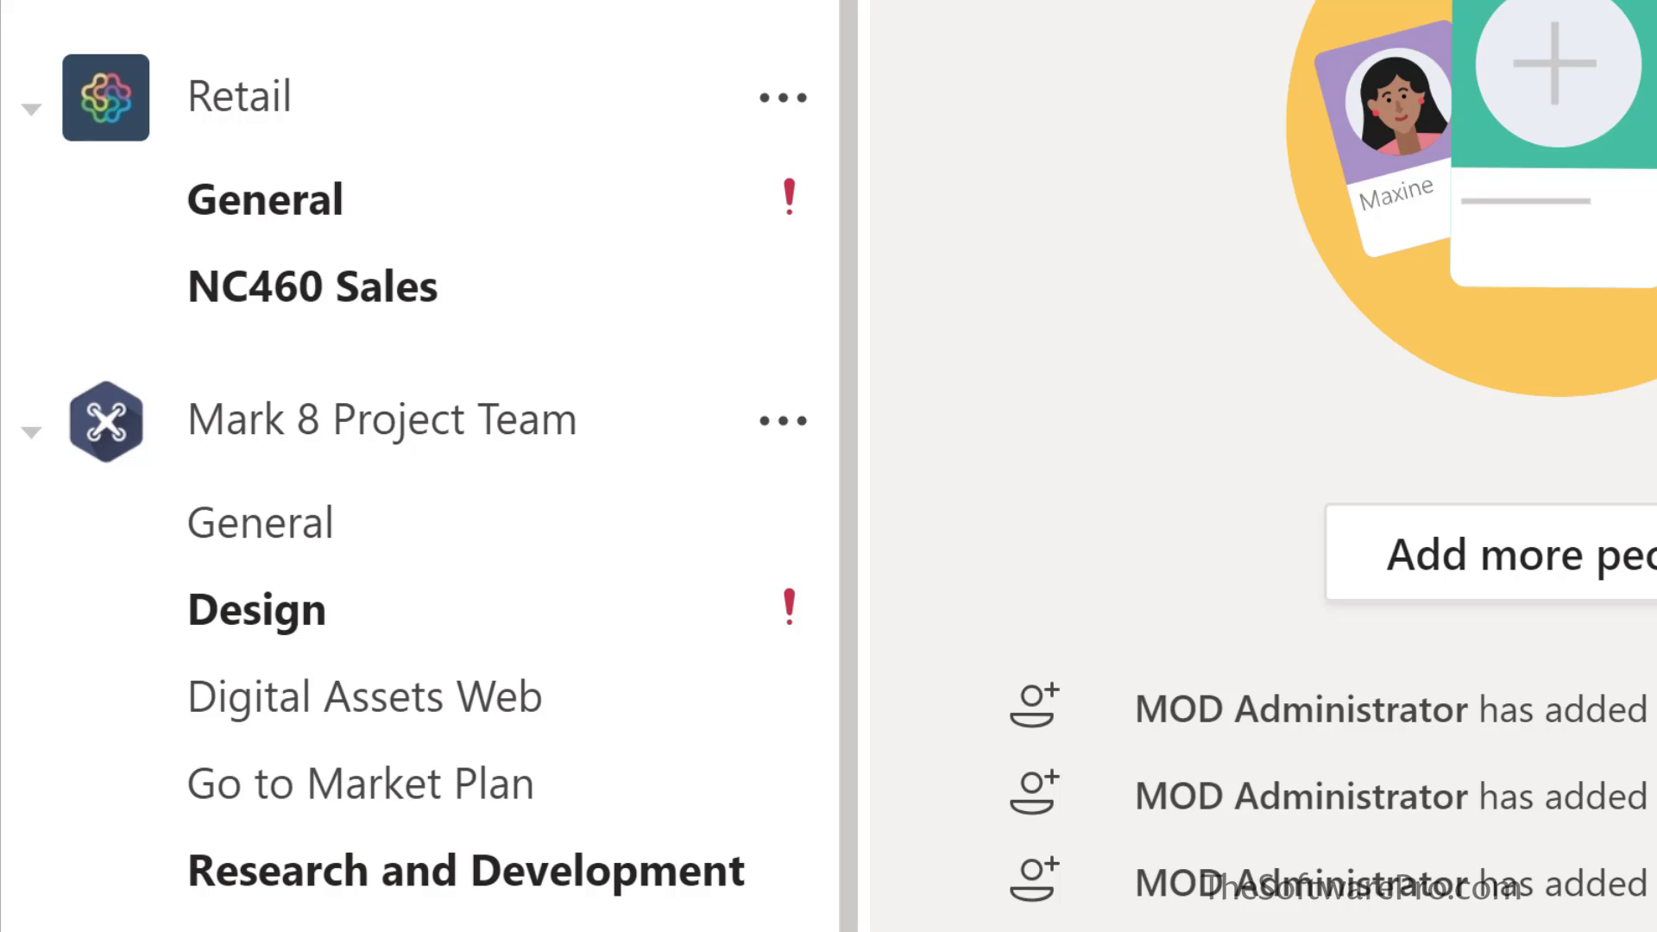
Open the Monthly Reports channel of the Sales and Marketing team to view its posts.
scroll(843, 914, "down", 2)
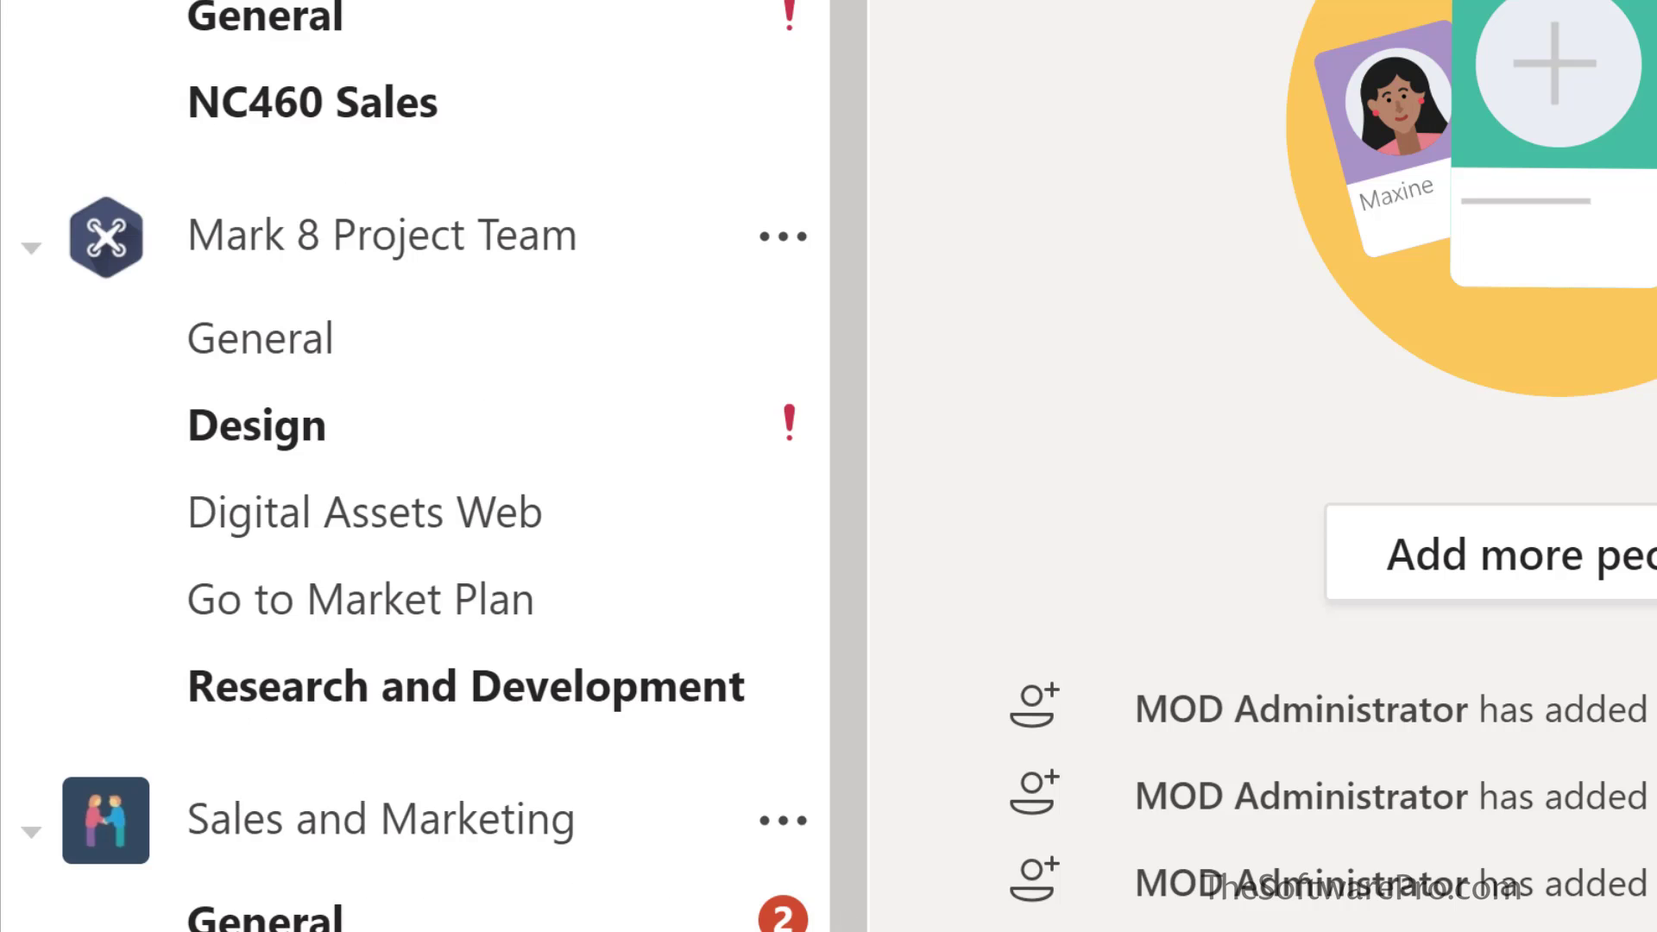
left_click_drag(849, 914, 849, 931)
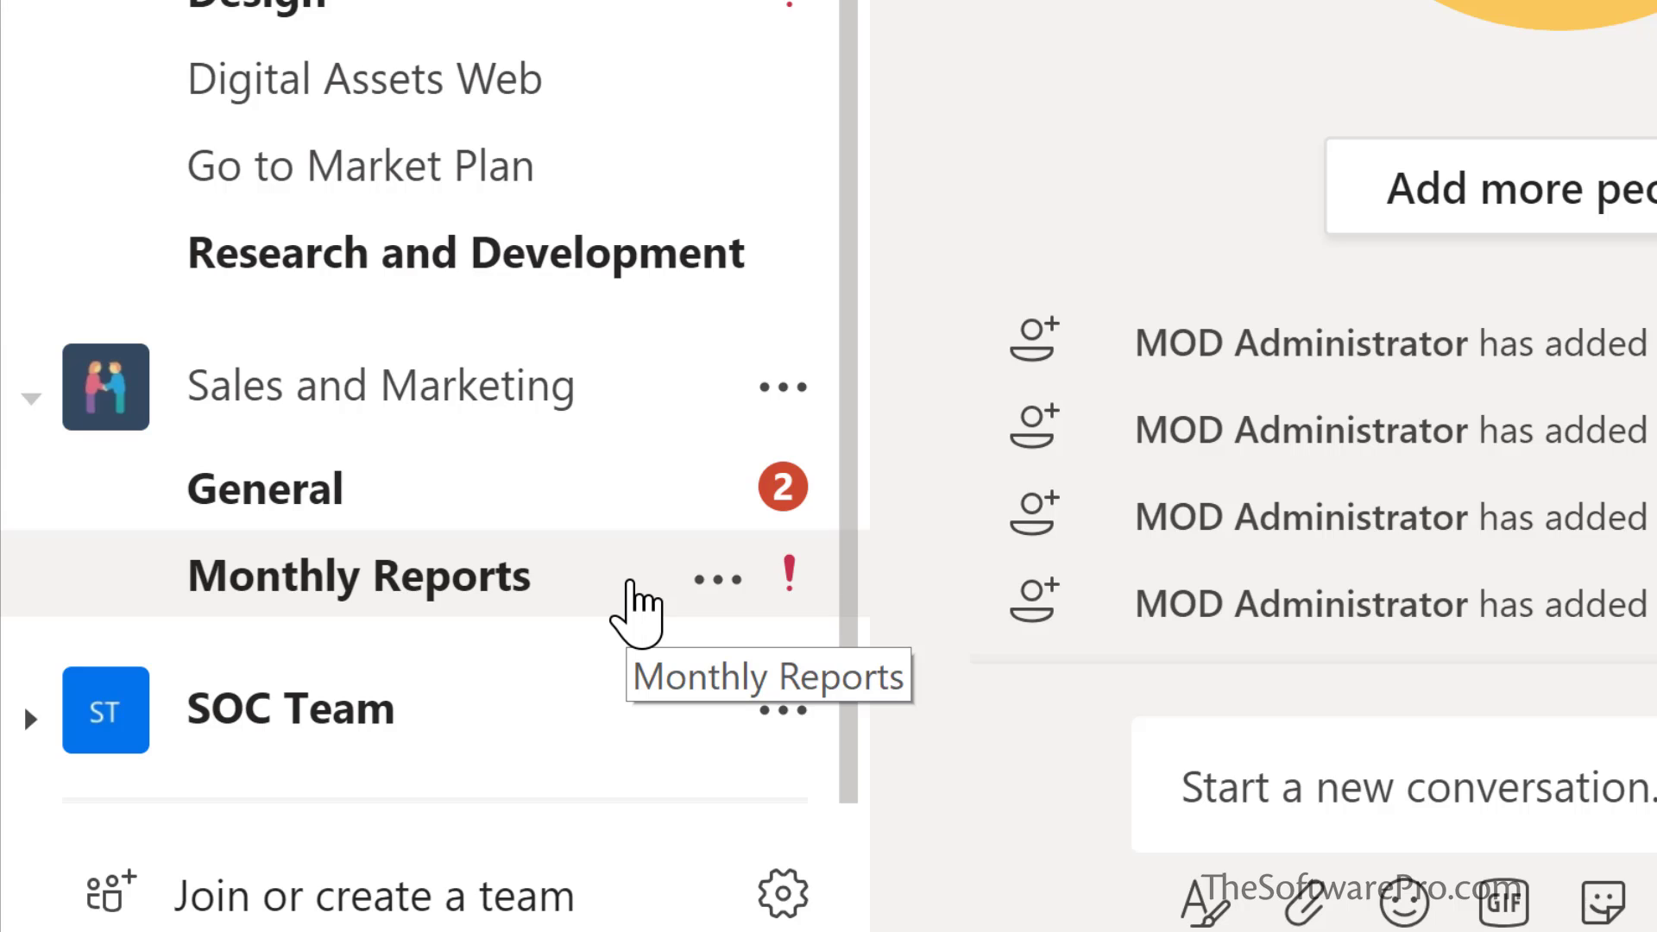
left_click(633, 587)
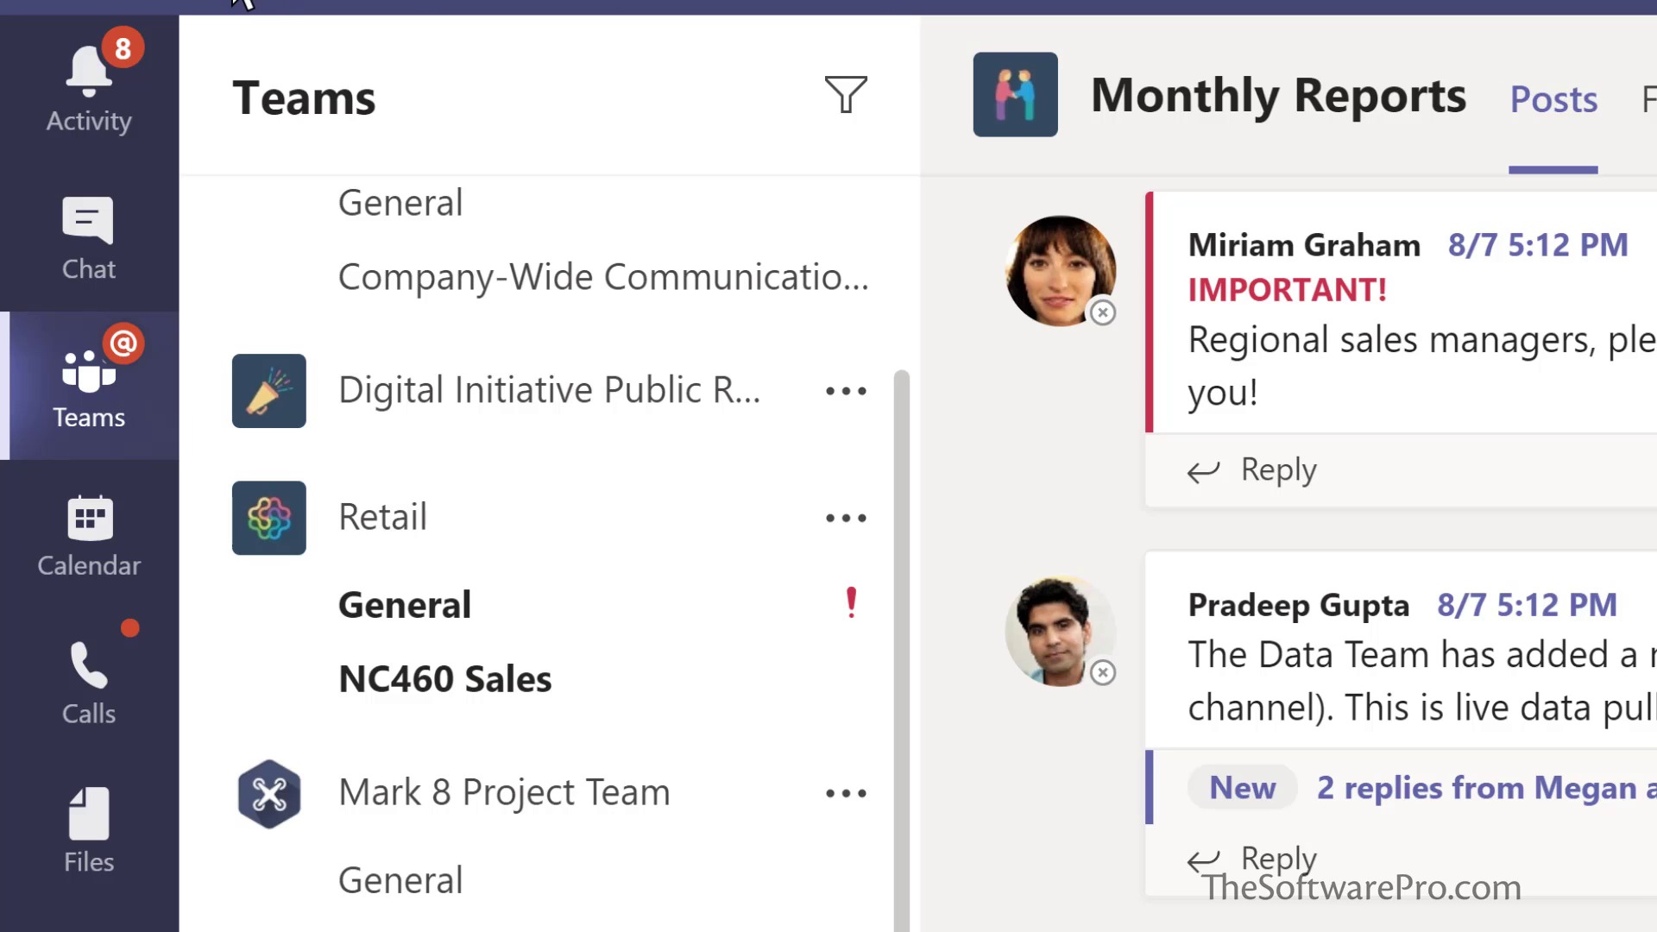
Open the activity feed and filter it by "marketing".
left_click(130, 125)
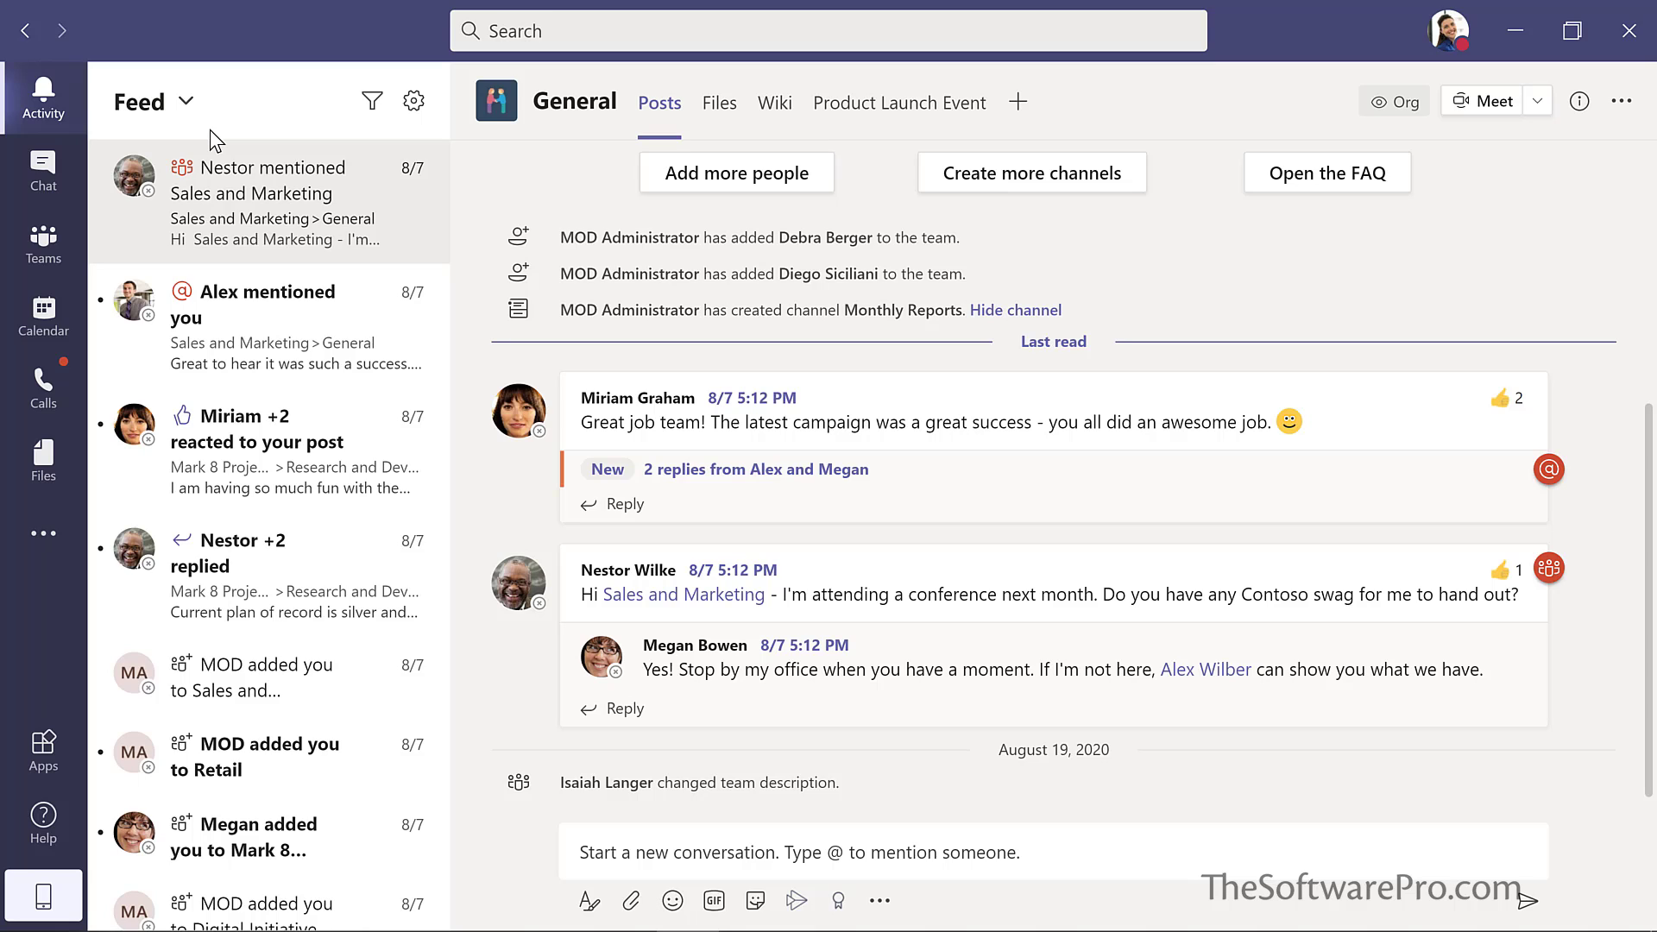
left_click(374, 104)
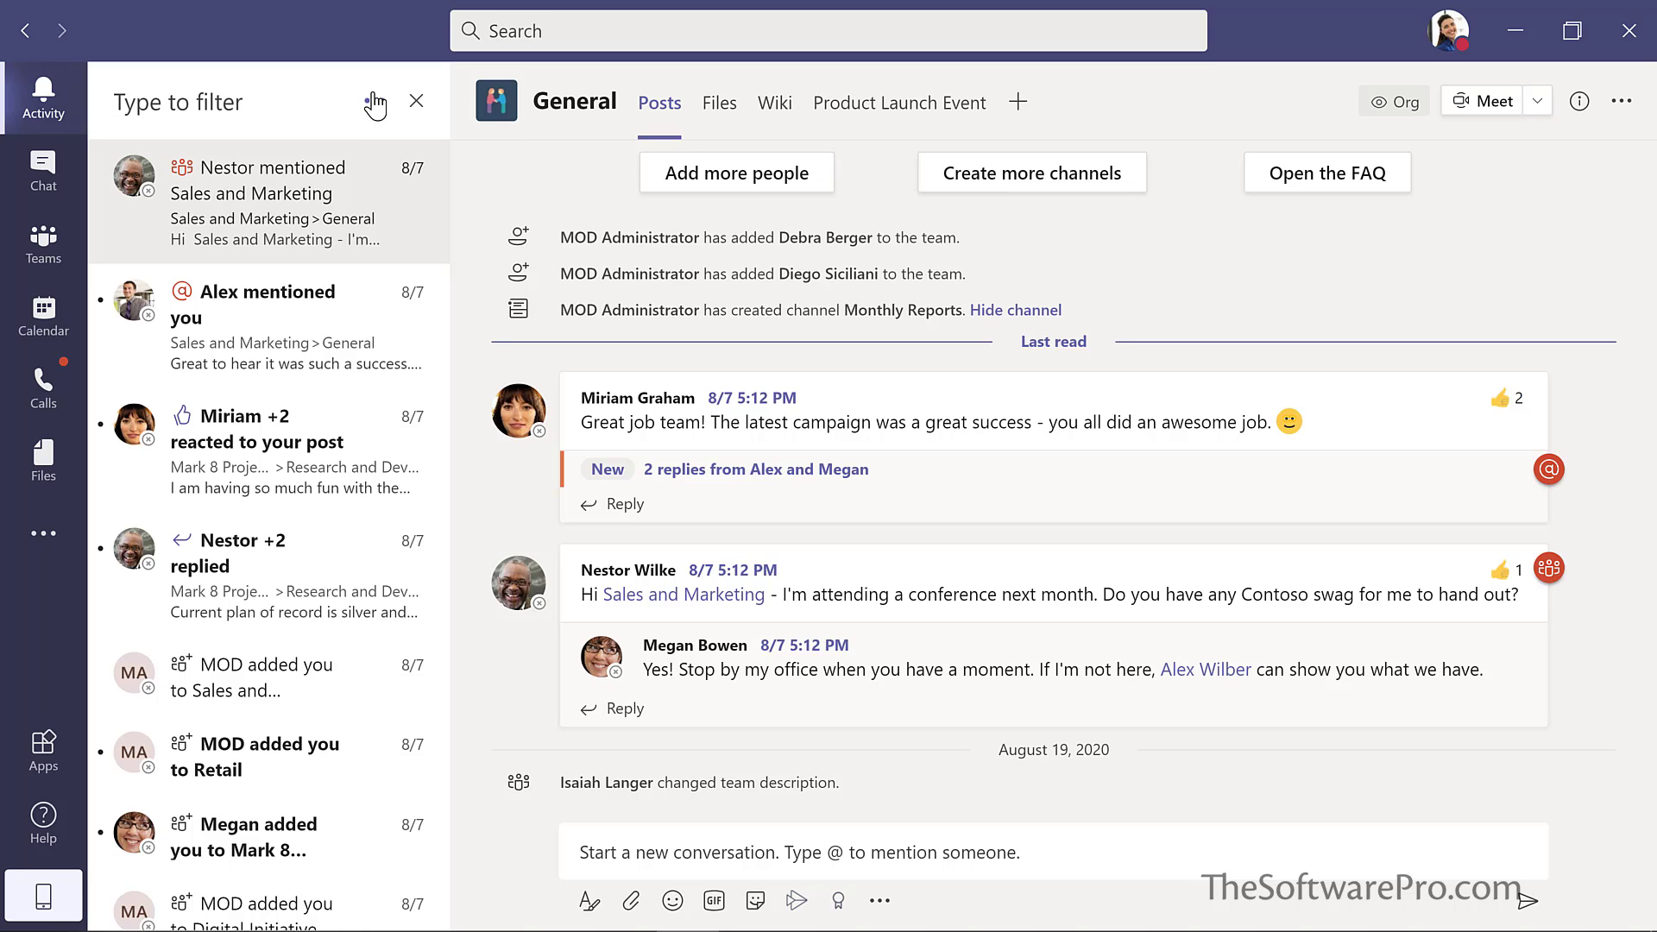
type("market")
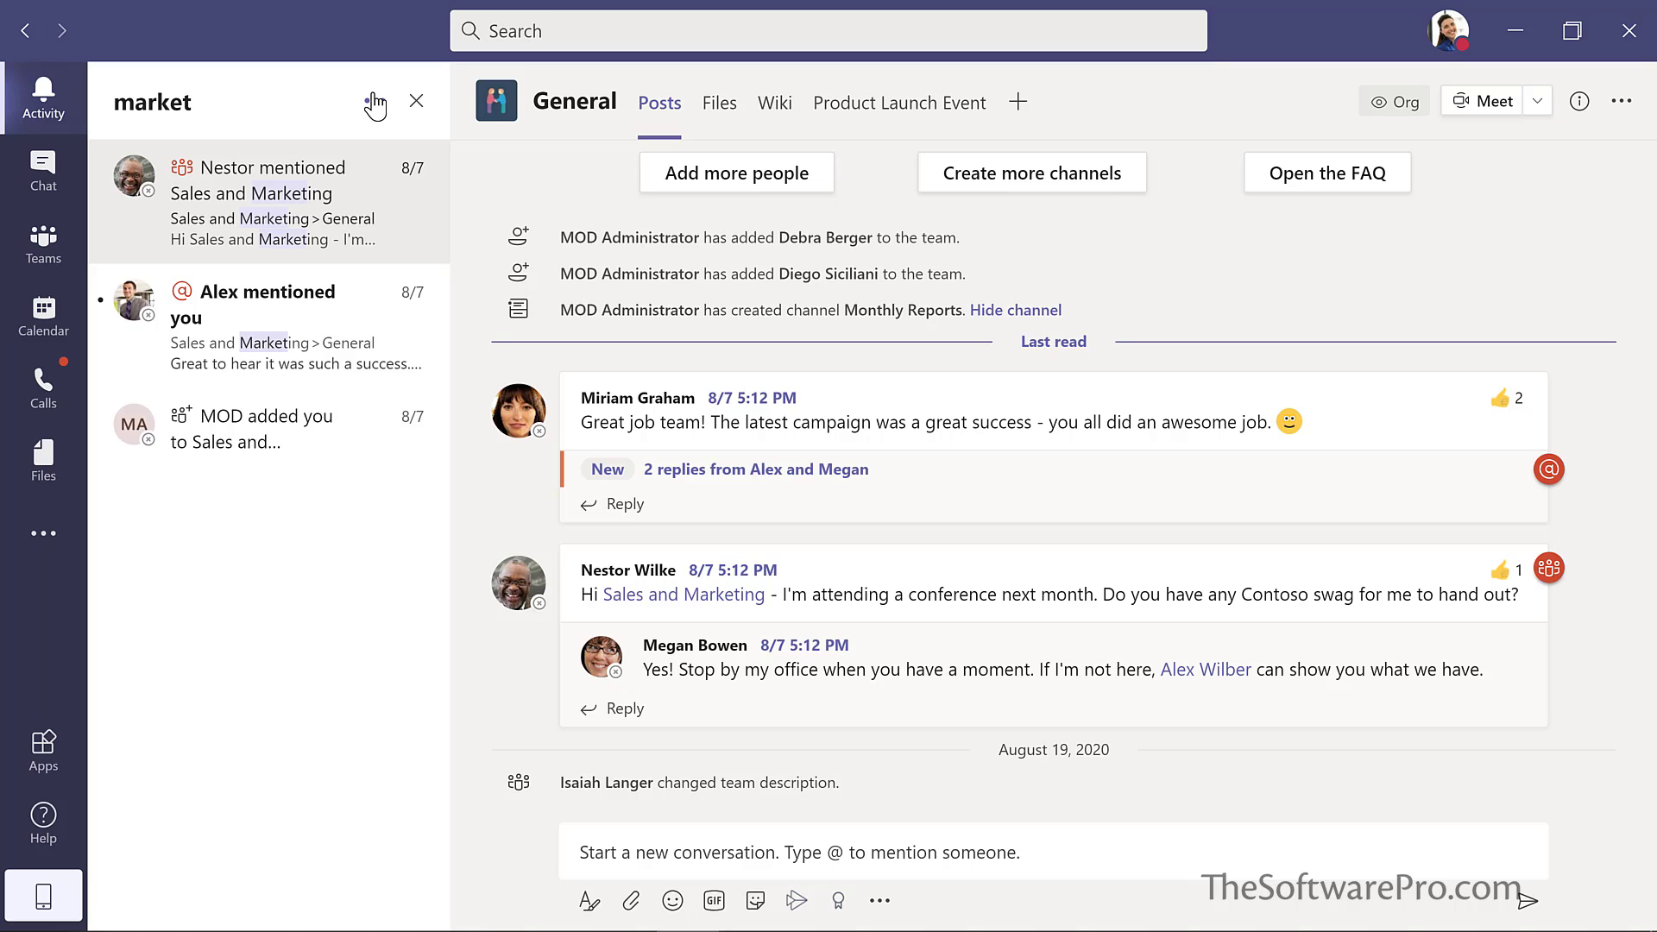
type("ing")
Look through the Chat, Calendar, Calls, Files and Apps sections and the account's profile options.
left_click(43, 172)
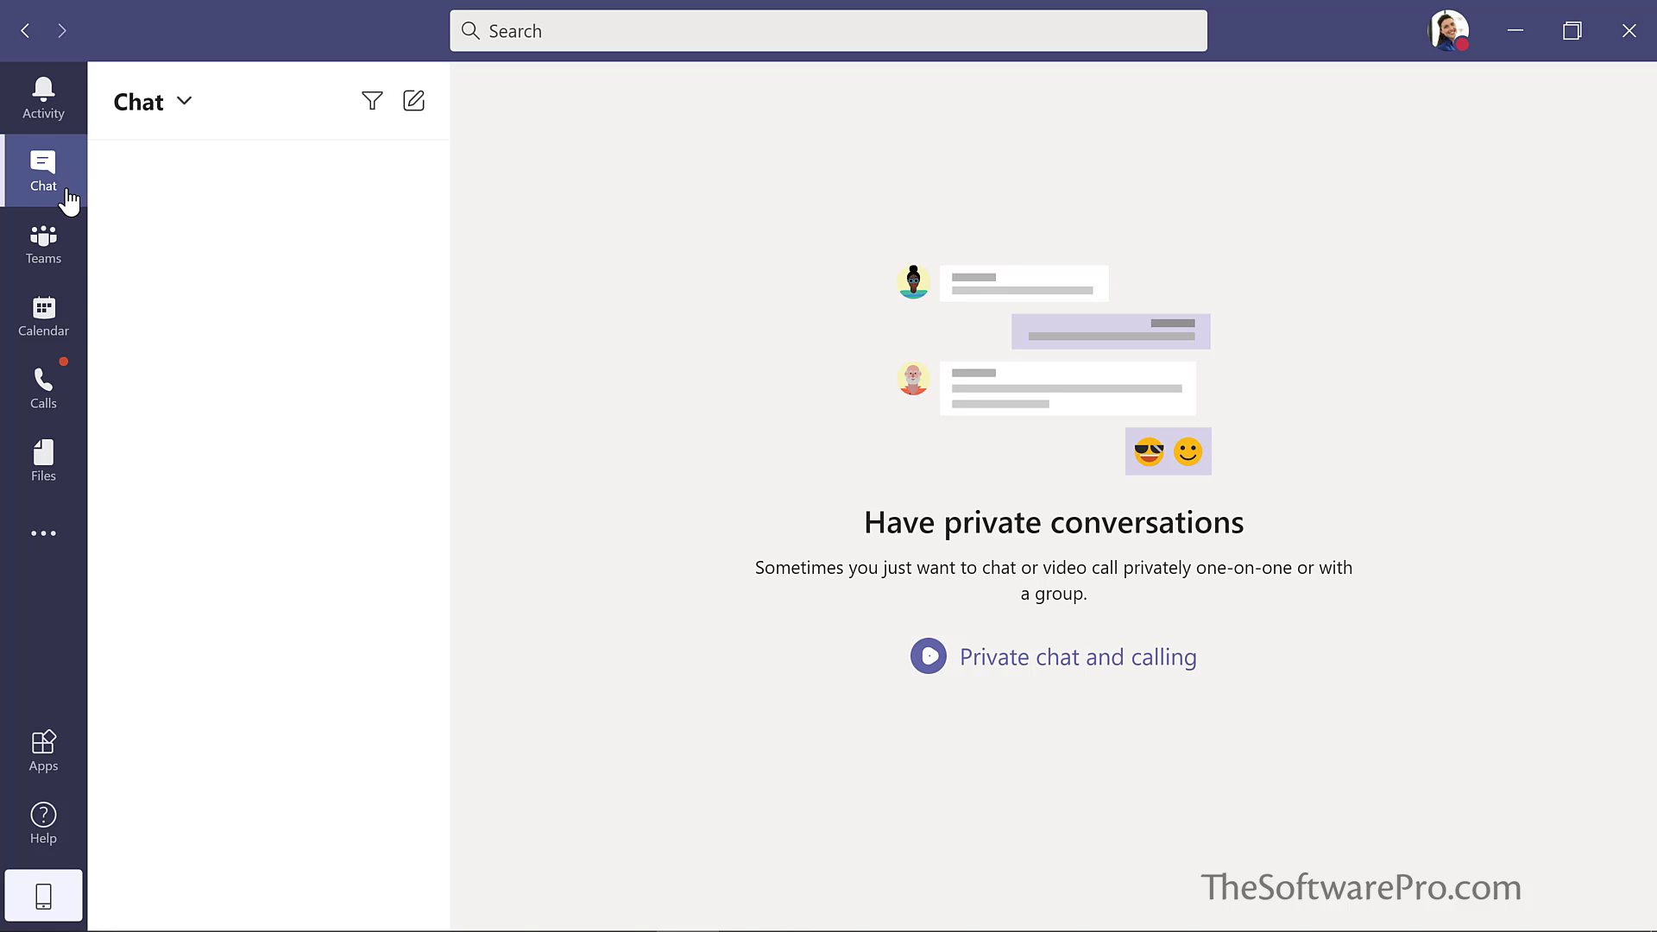
left_click(73, 319)
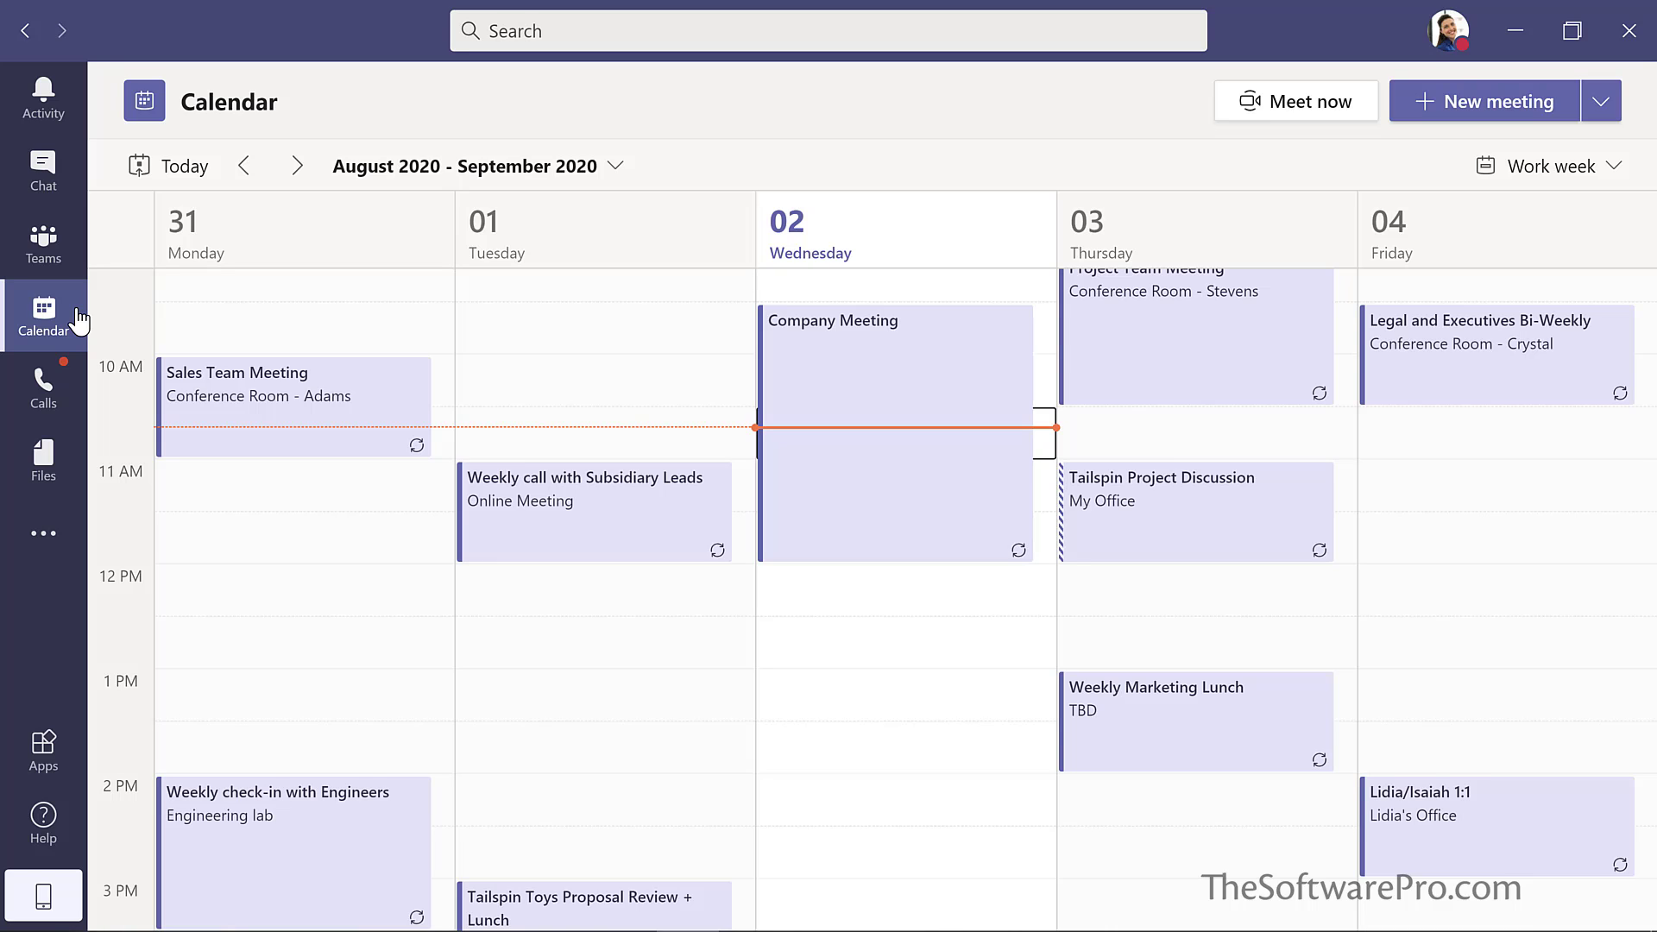
left_click(48, 389)
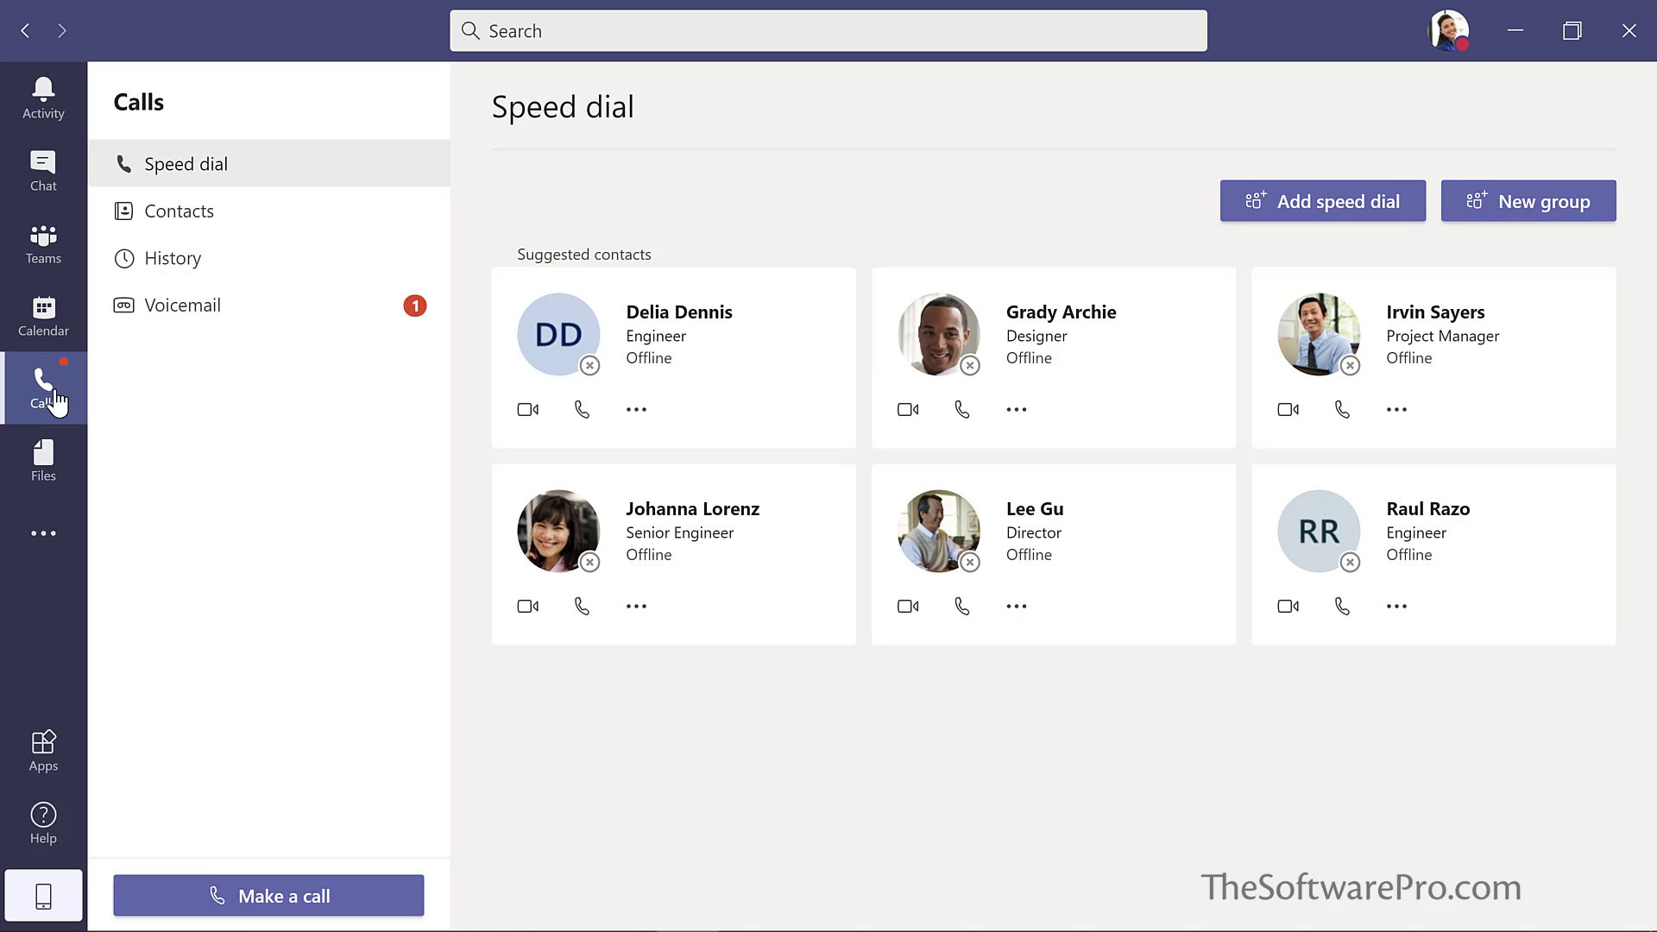
left_click(60, 471)
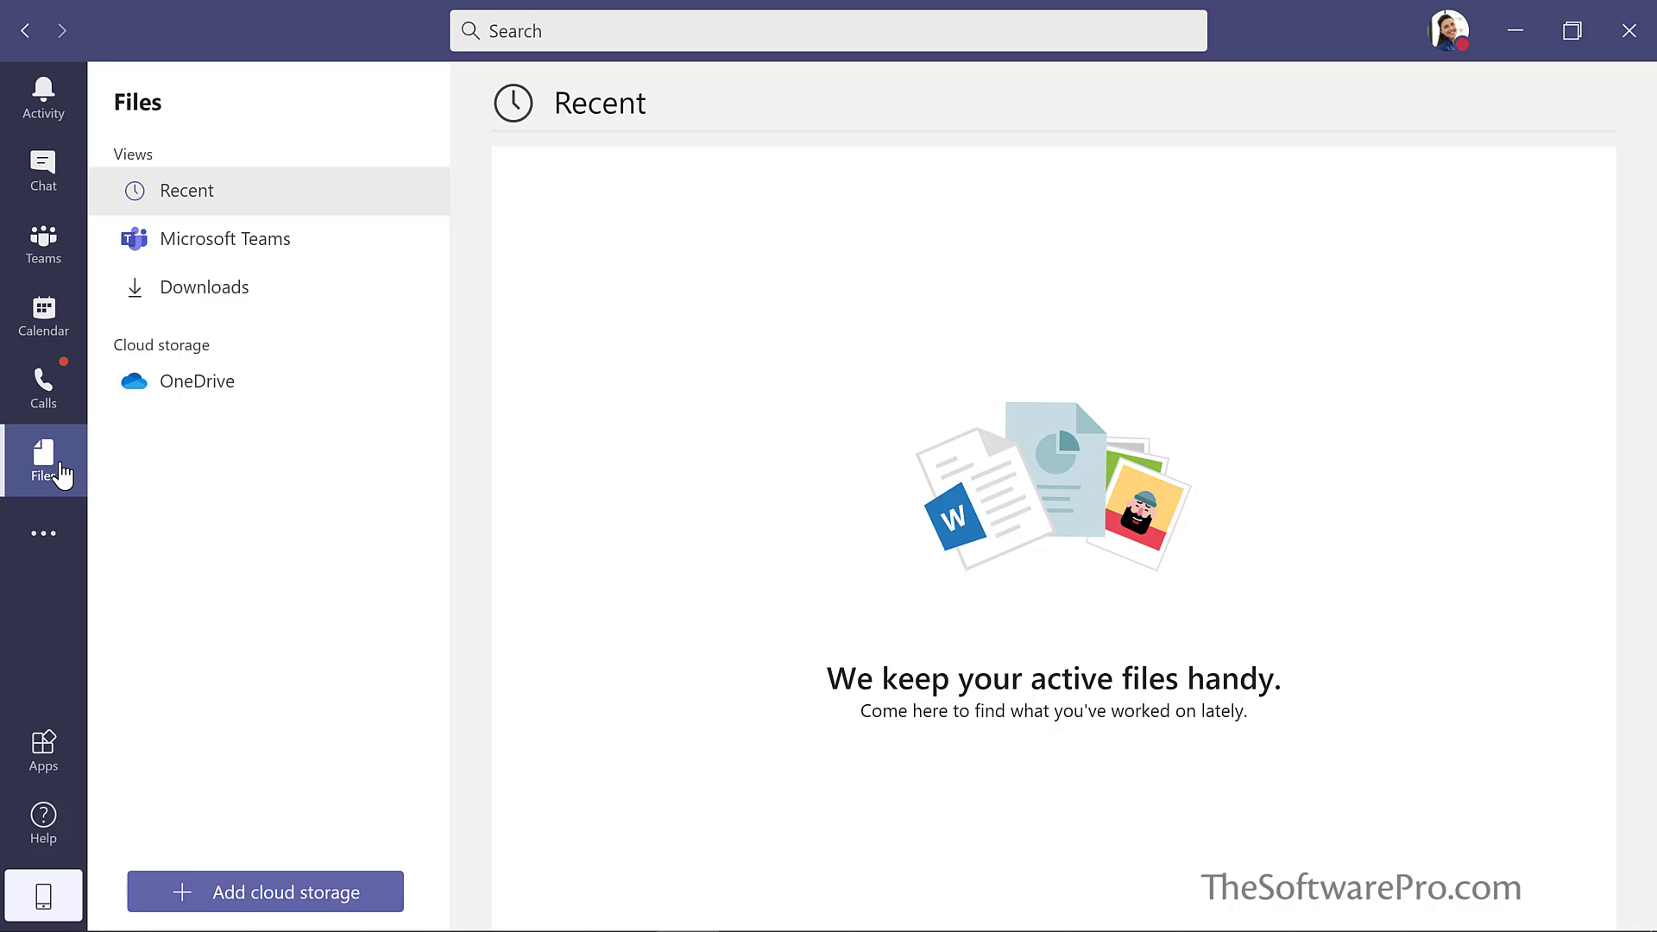
left_click(45, 757)
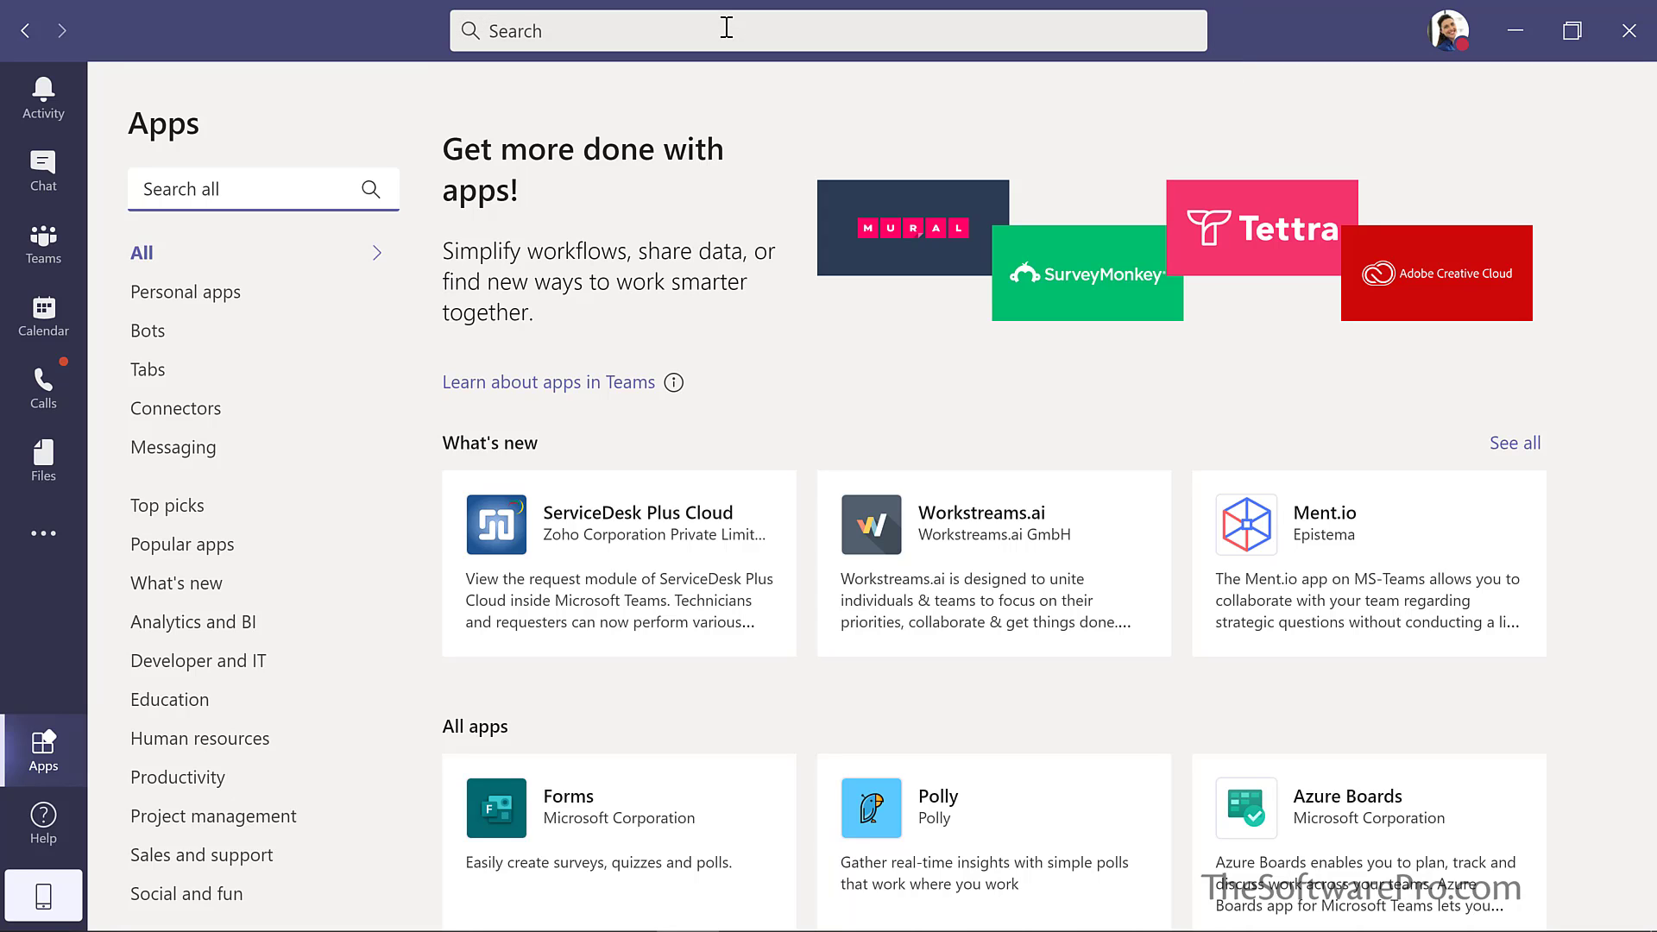
left_click(1447, 39)
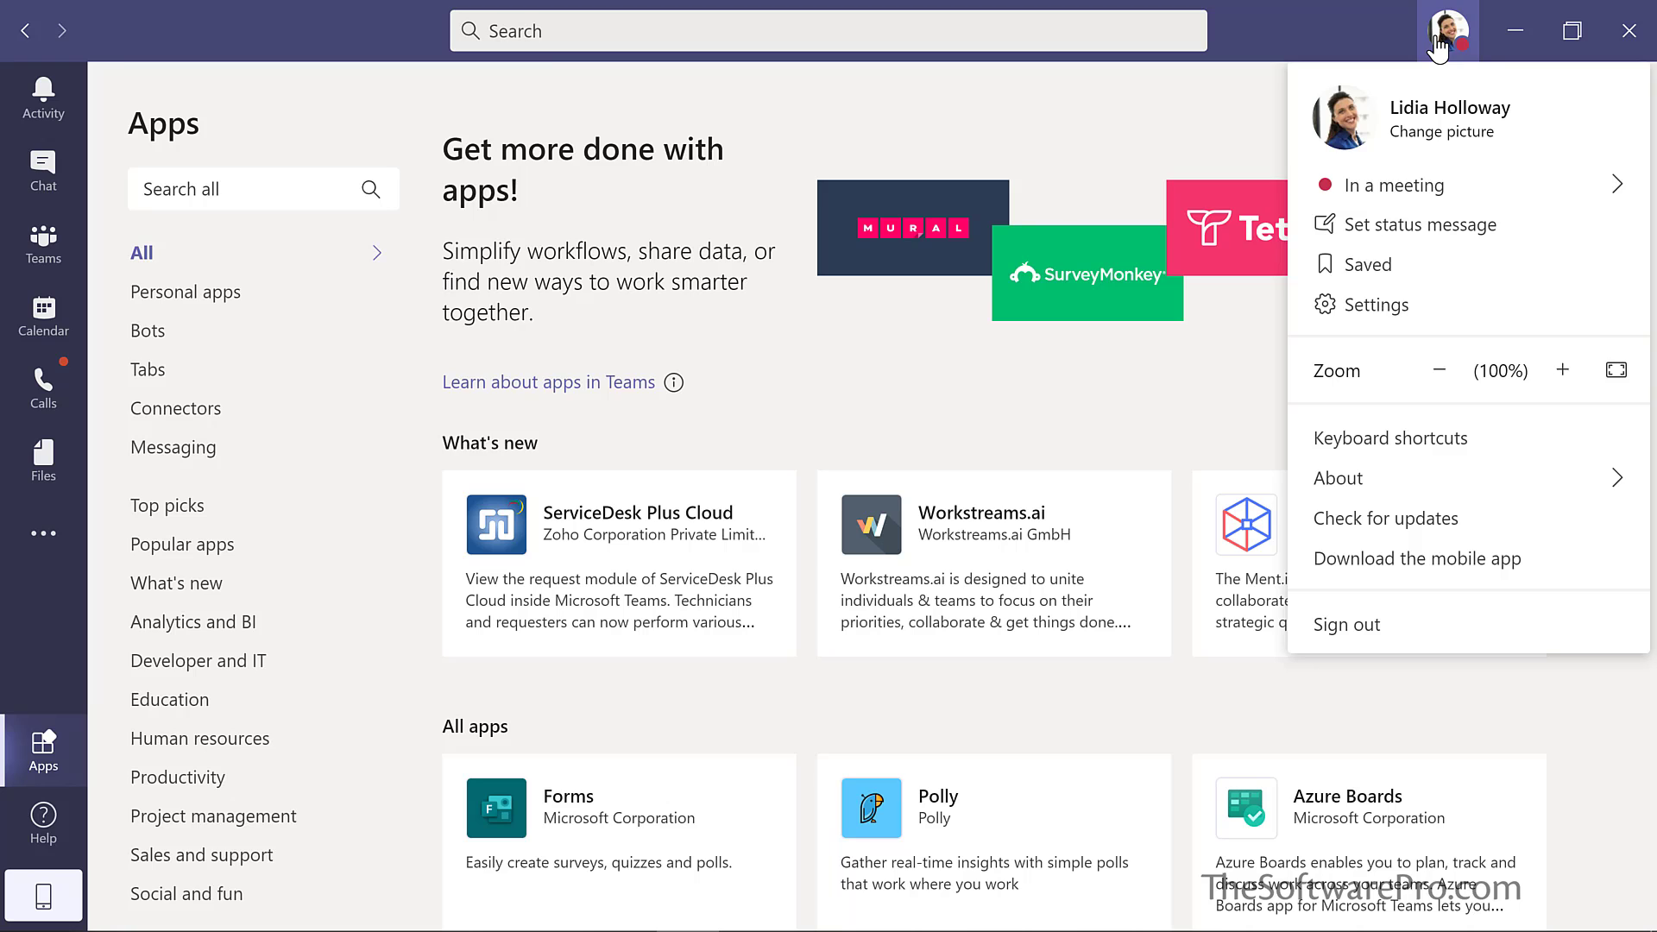
Return to the teams list and start creating a private team built from scratch.
left_click(69, 255)
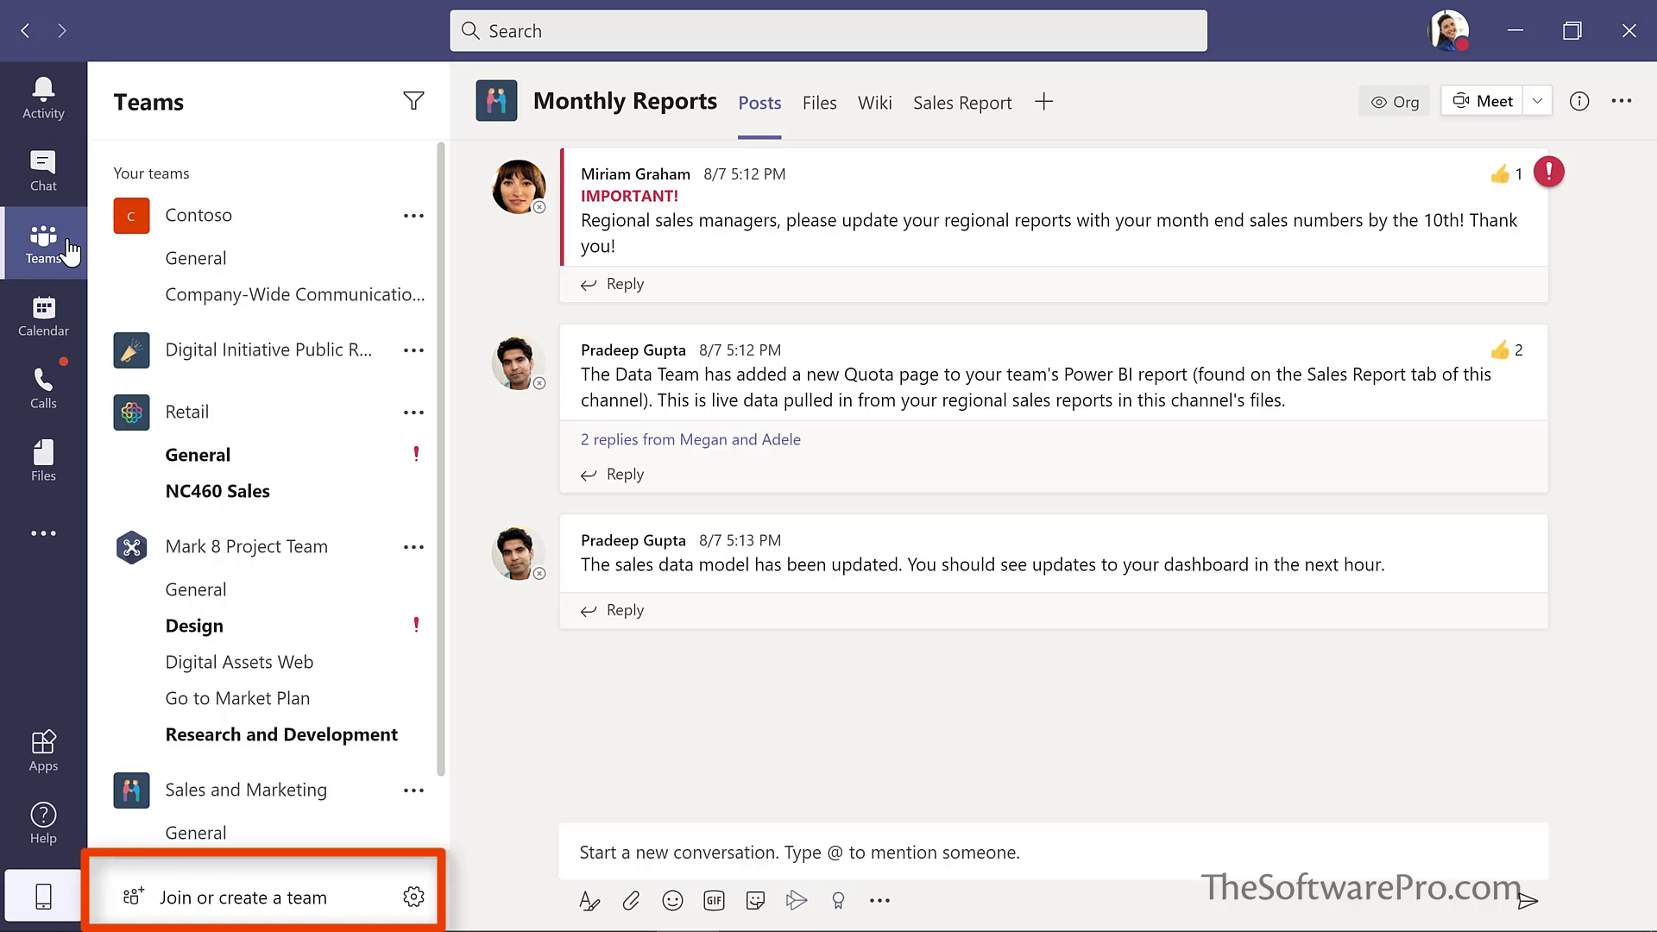
left_click(241, 902)
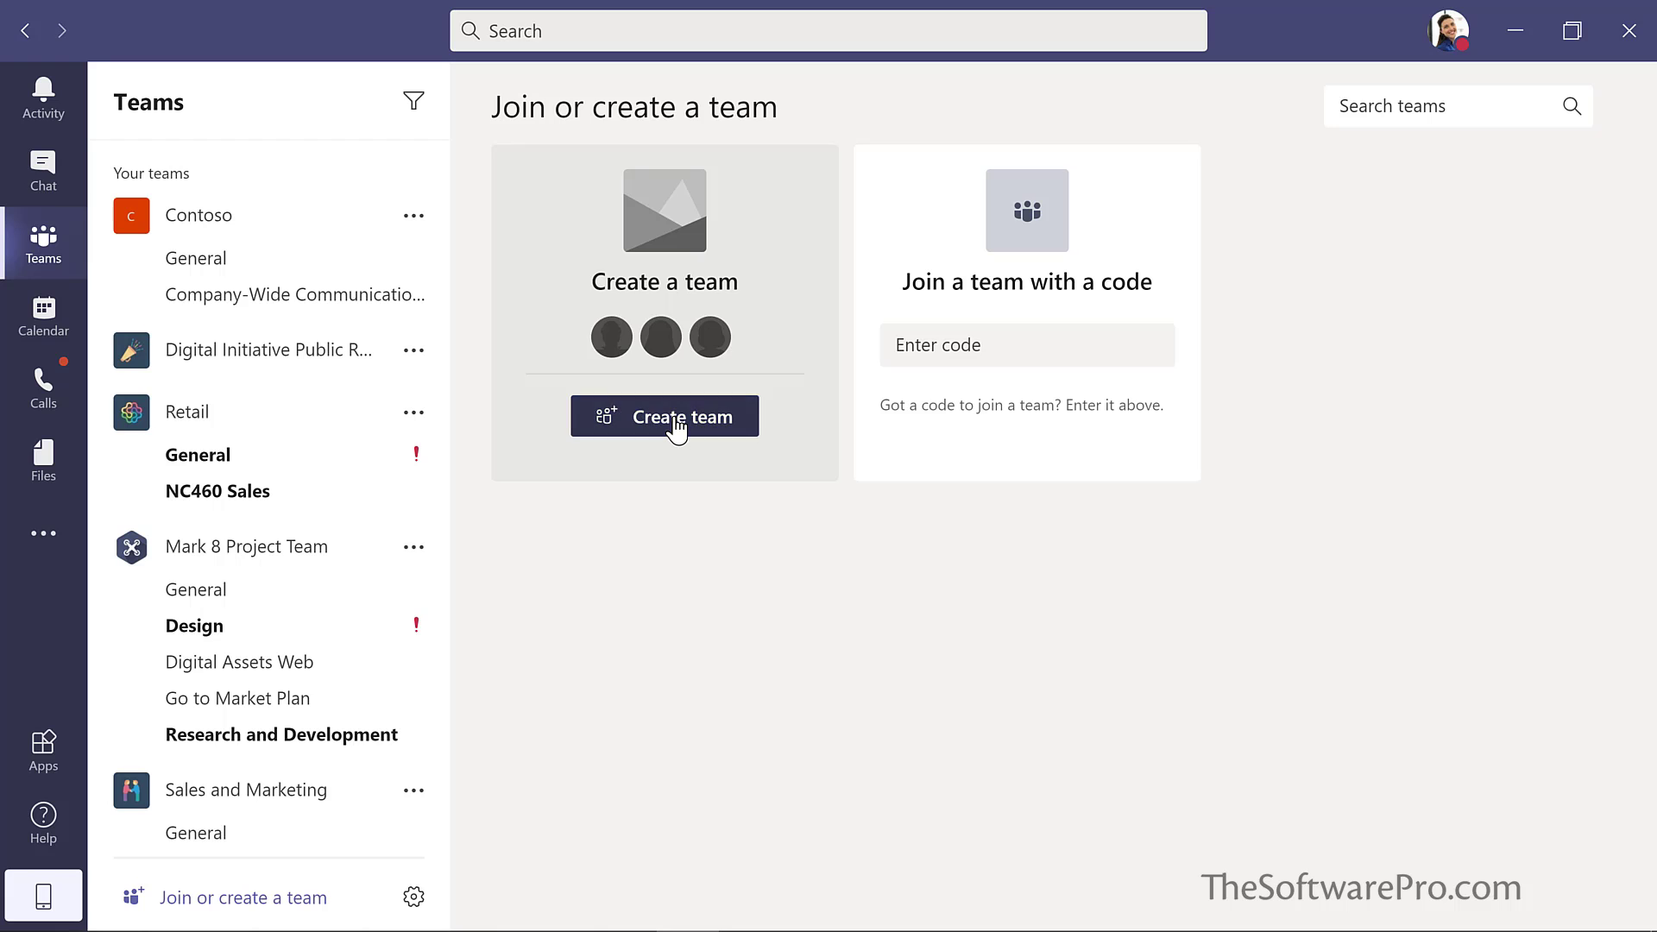
left_click(646, 458)
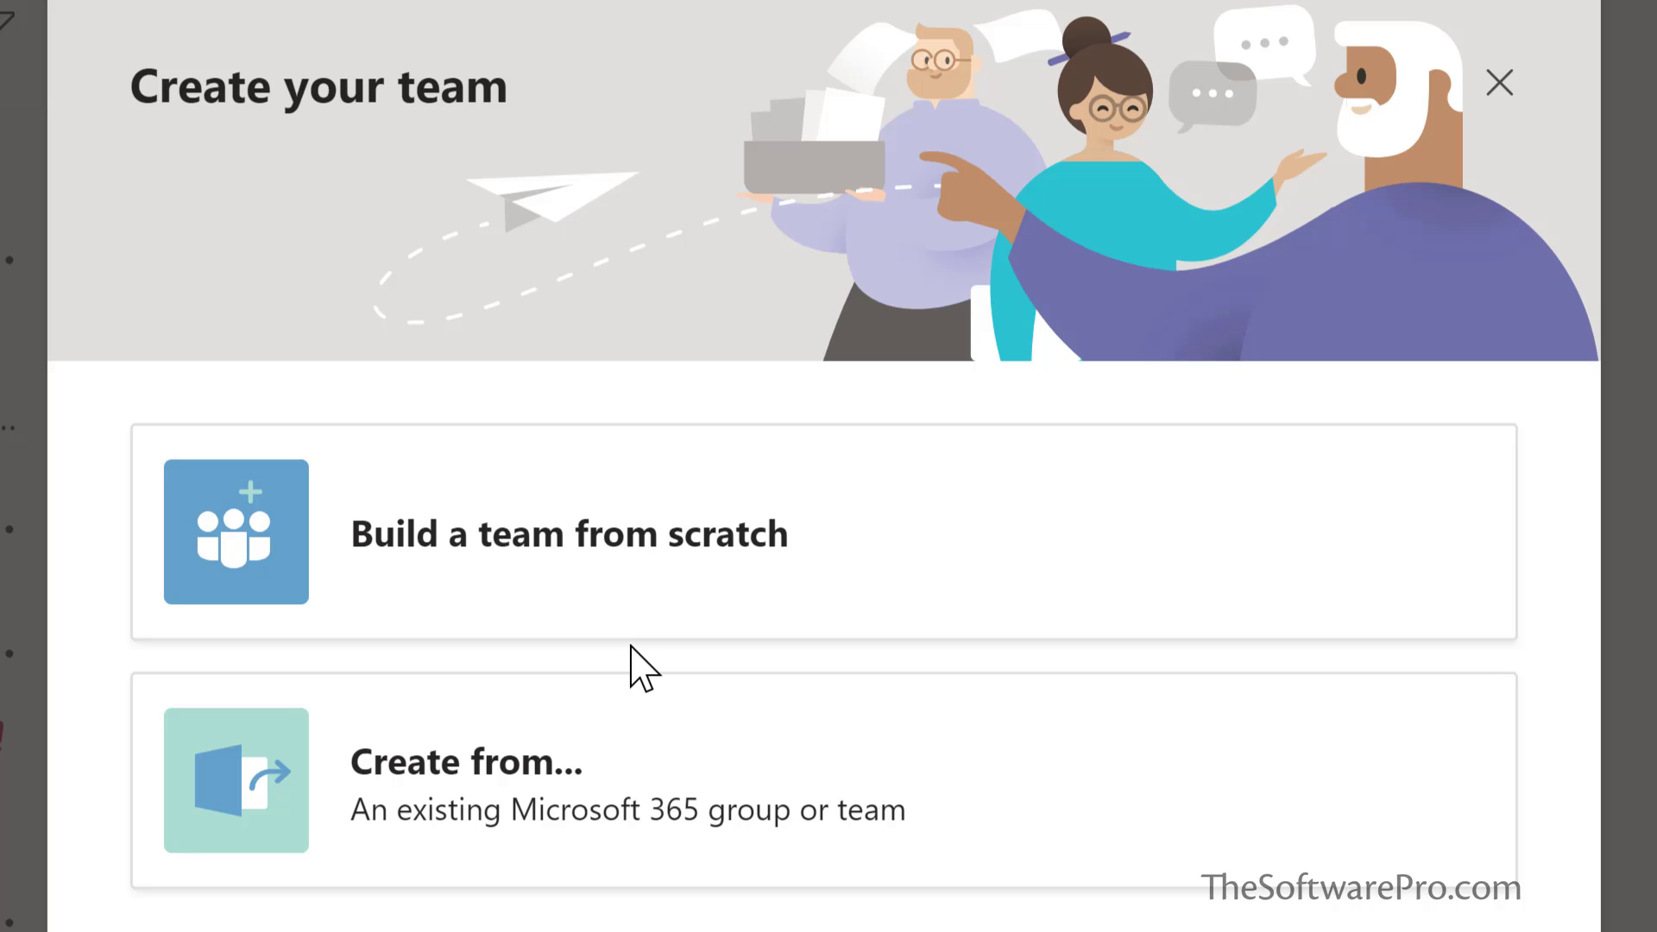
left_click(711, 549)
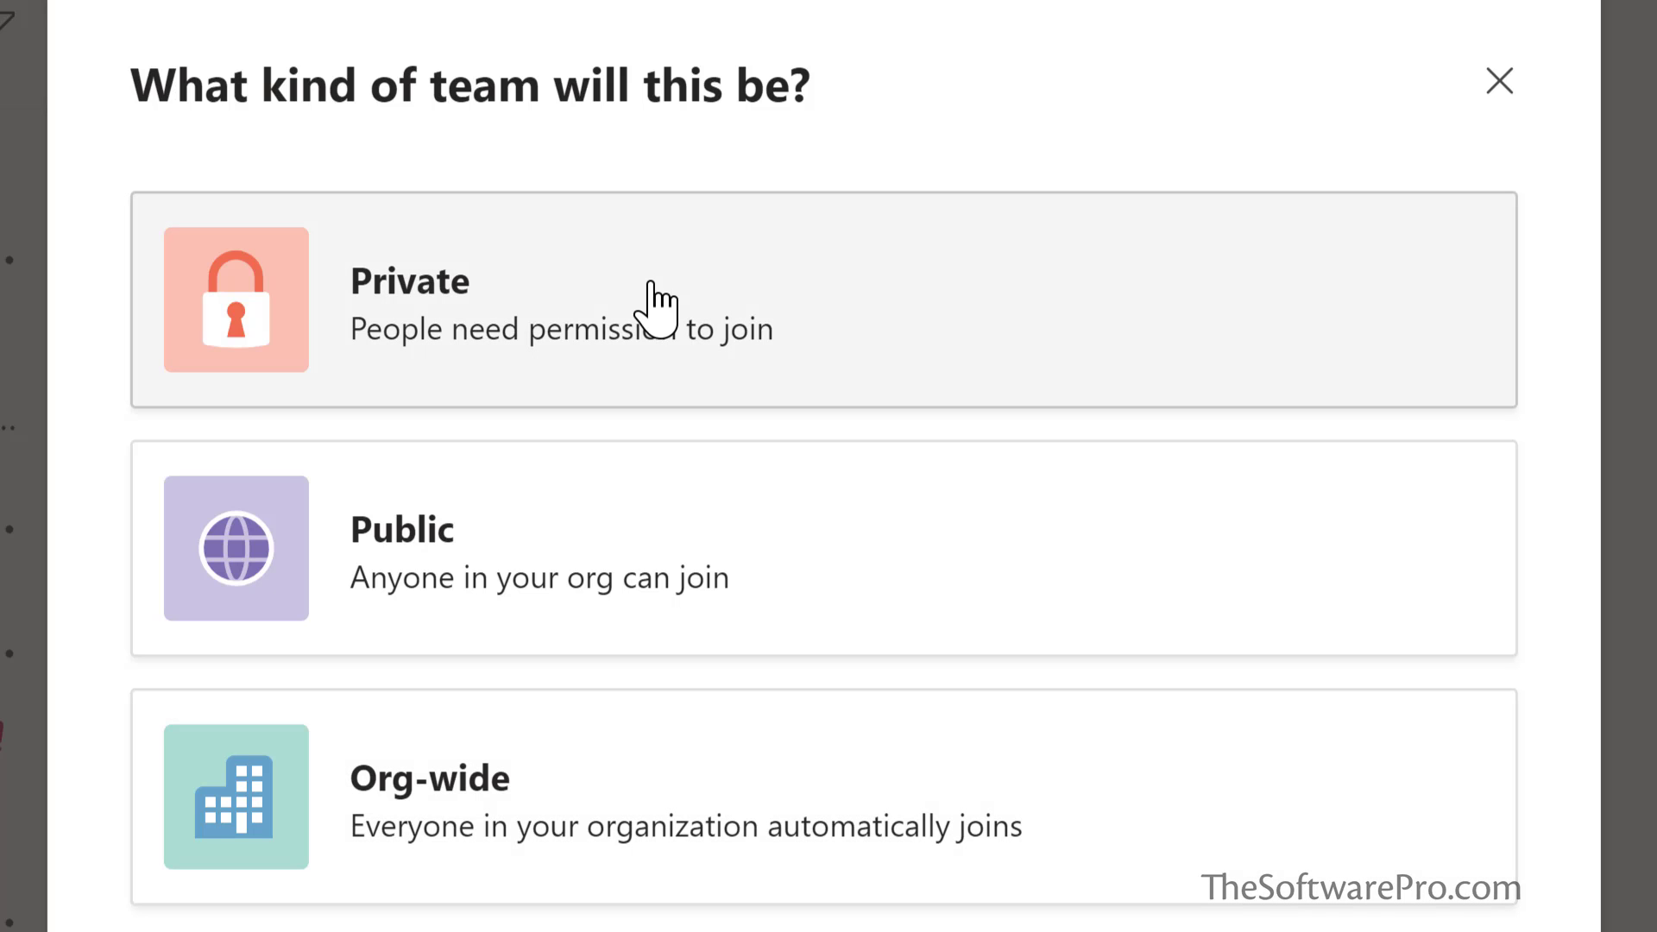
left_click(651, 288)
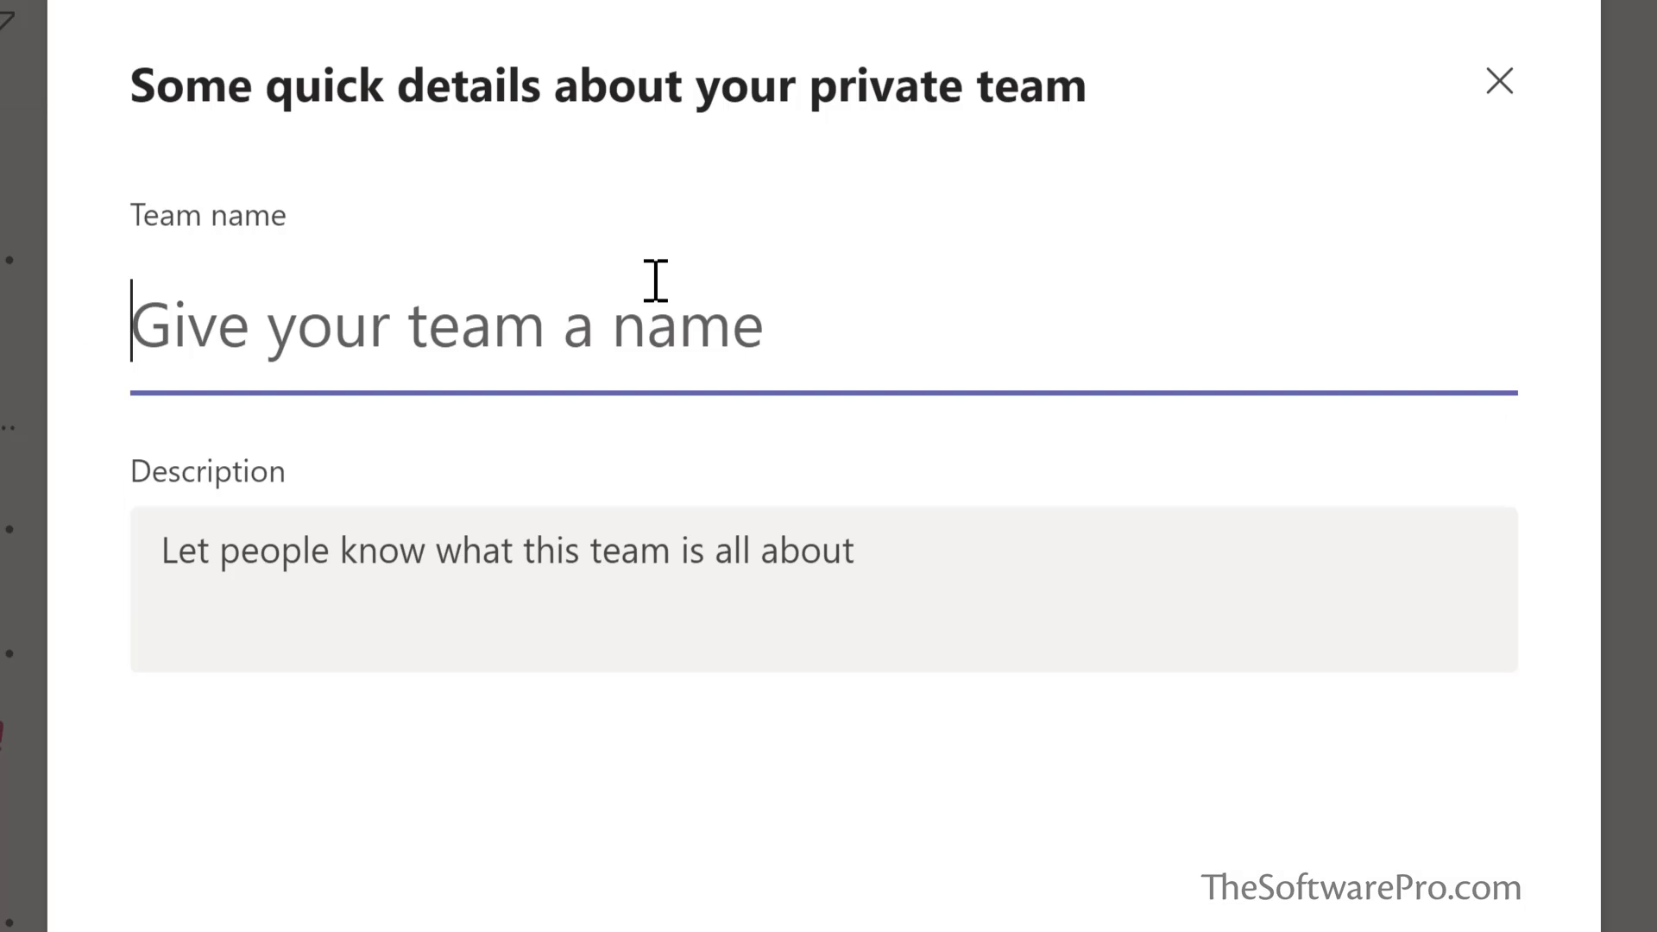
Name the team "Evergreen Project Team" and describe it as "Planning and development of Contoso learning management system".
type("Evergr")
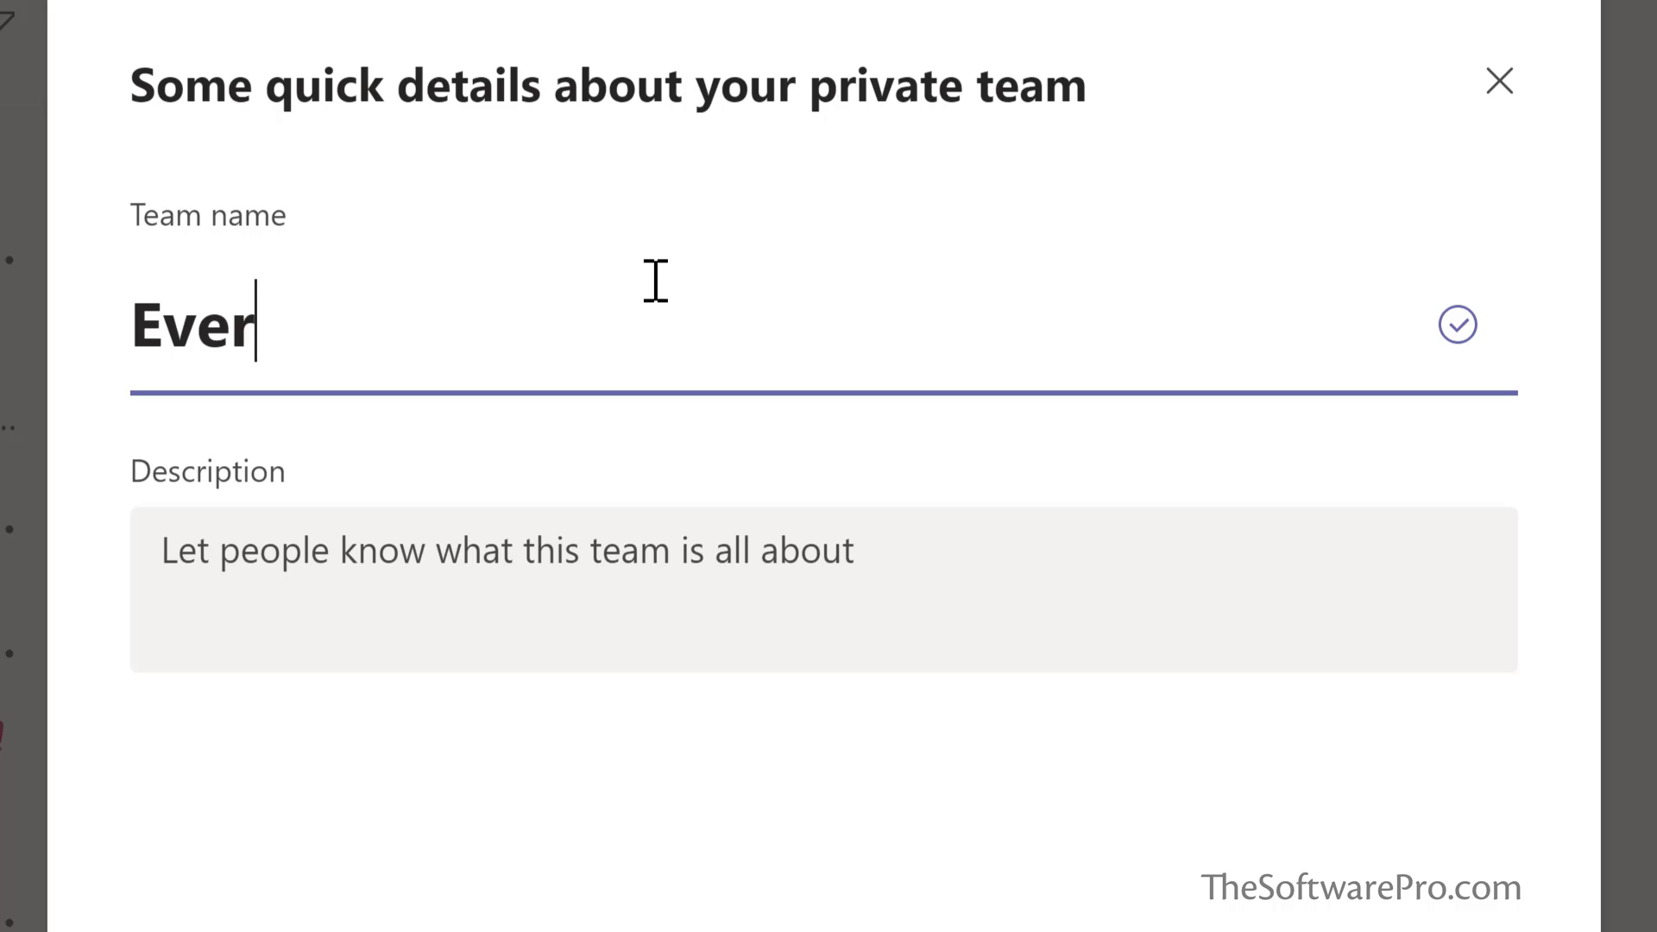
type("een Project Team")
key("Tab")
type("Planning and development of Contoso learning management system")
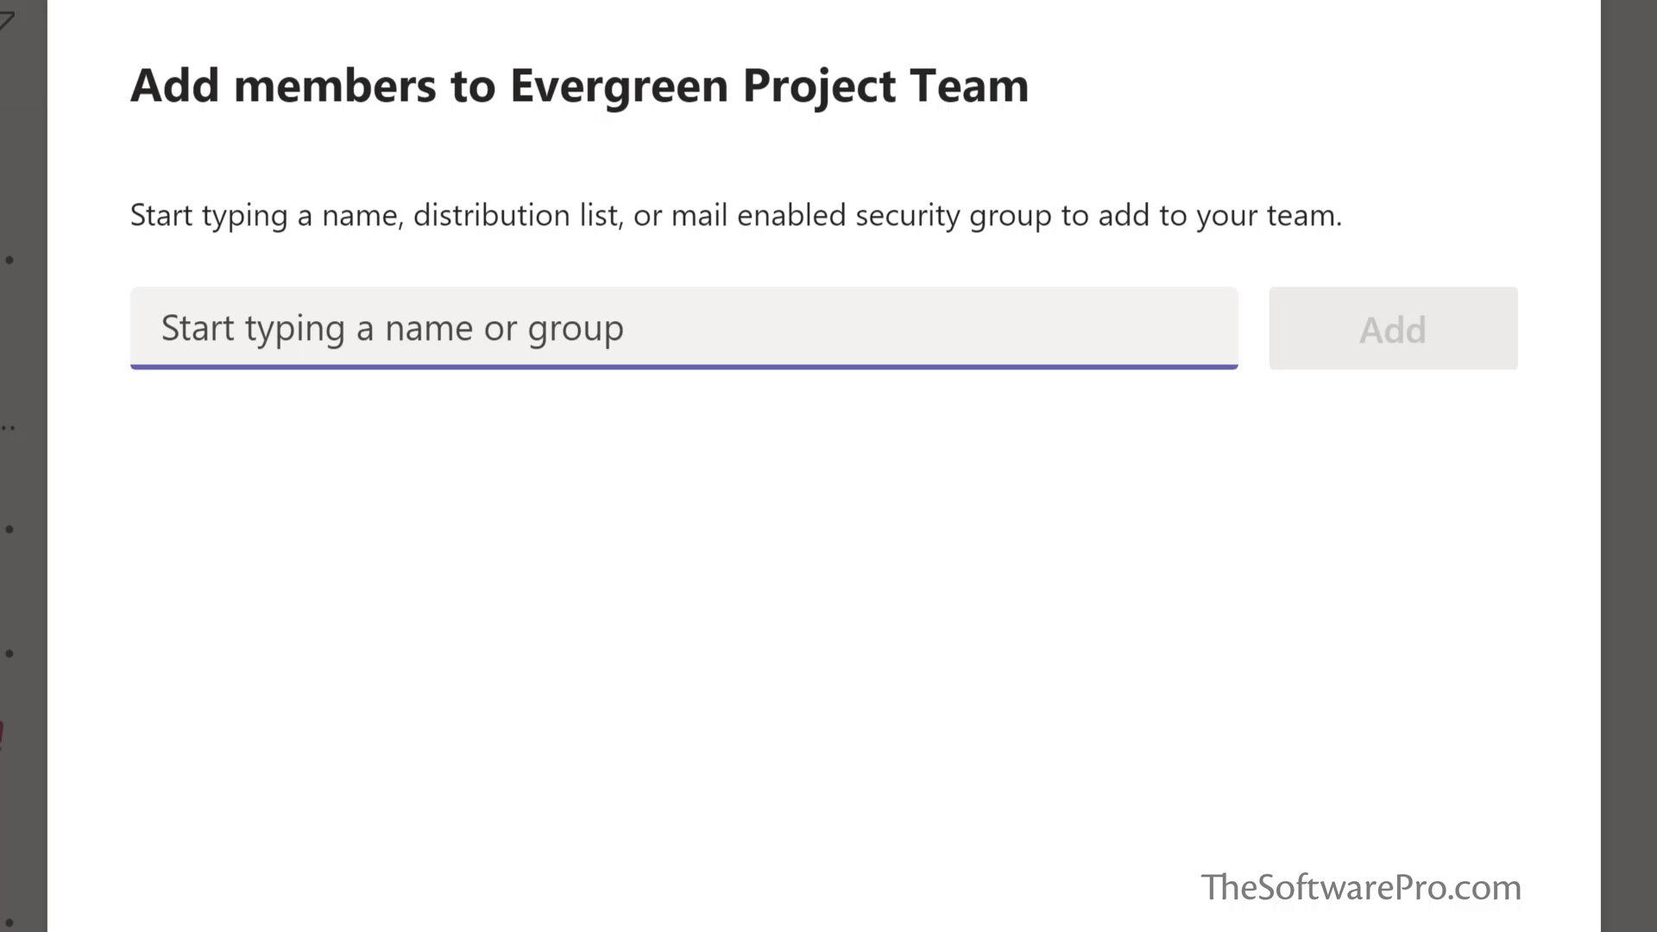
Add the planner, project manager, IT admin and HR manager as members of Evergreen Project Team, and move the team above Sales and Marketing.
type("Lynn")
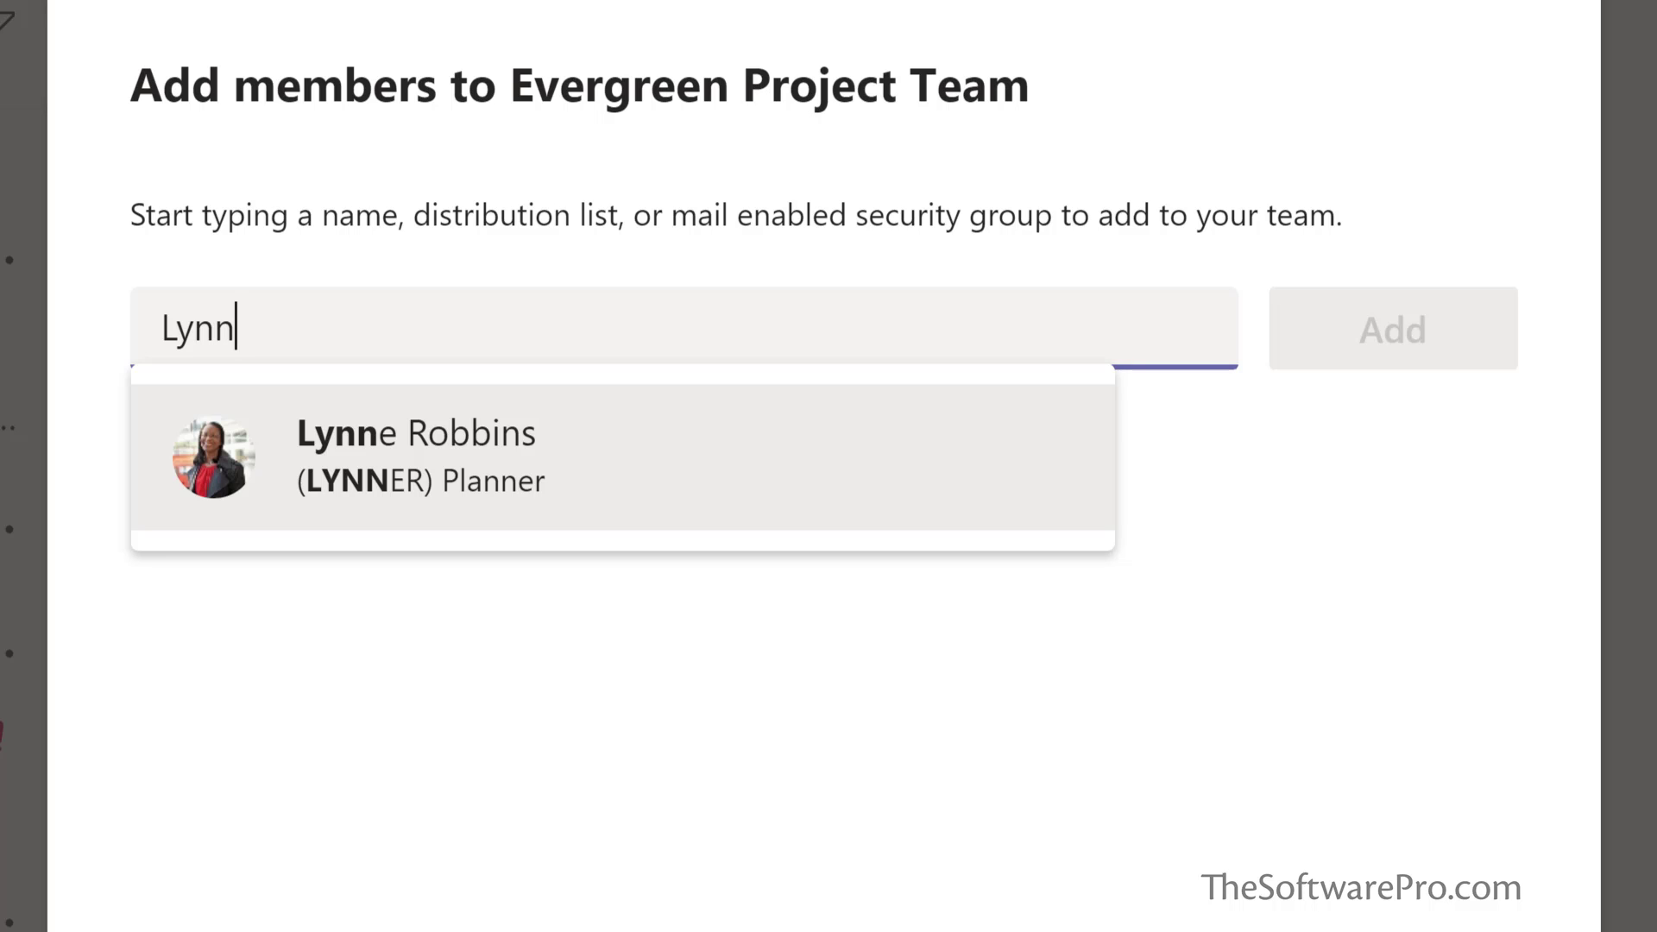
left_click(495, 498)
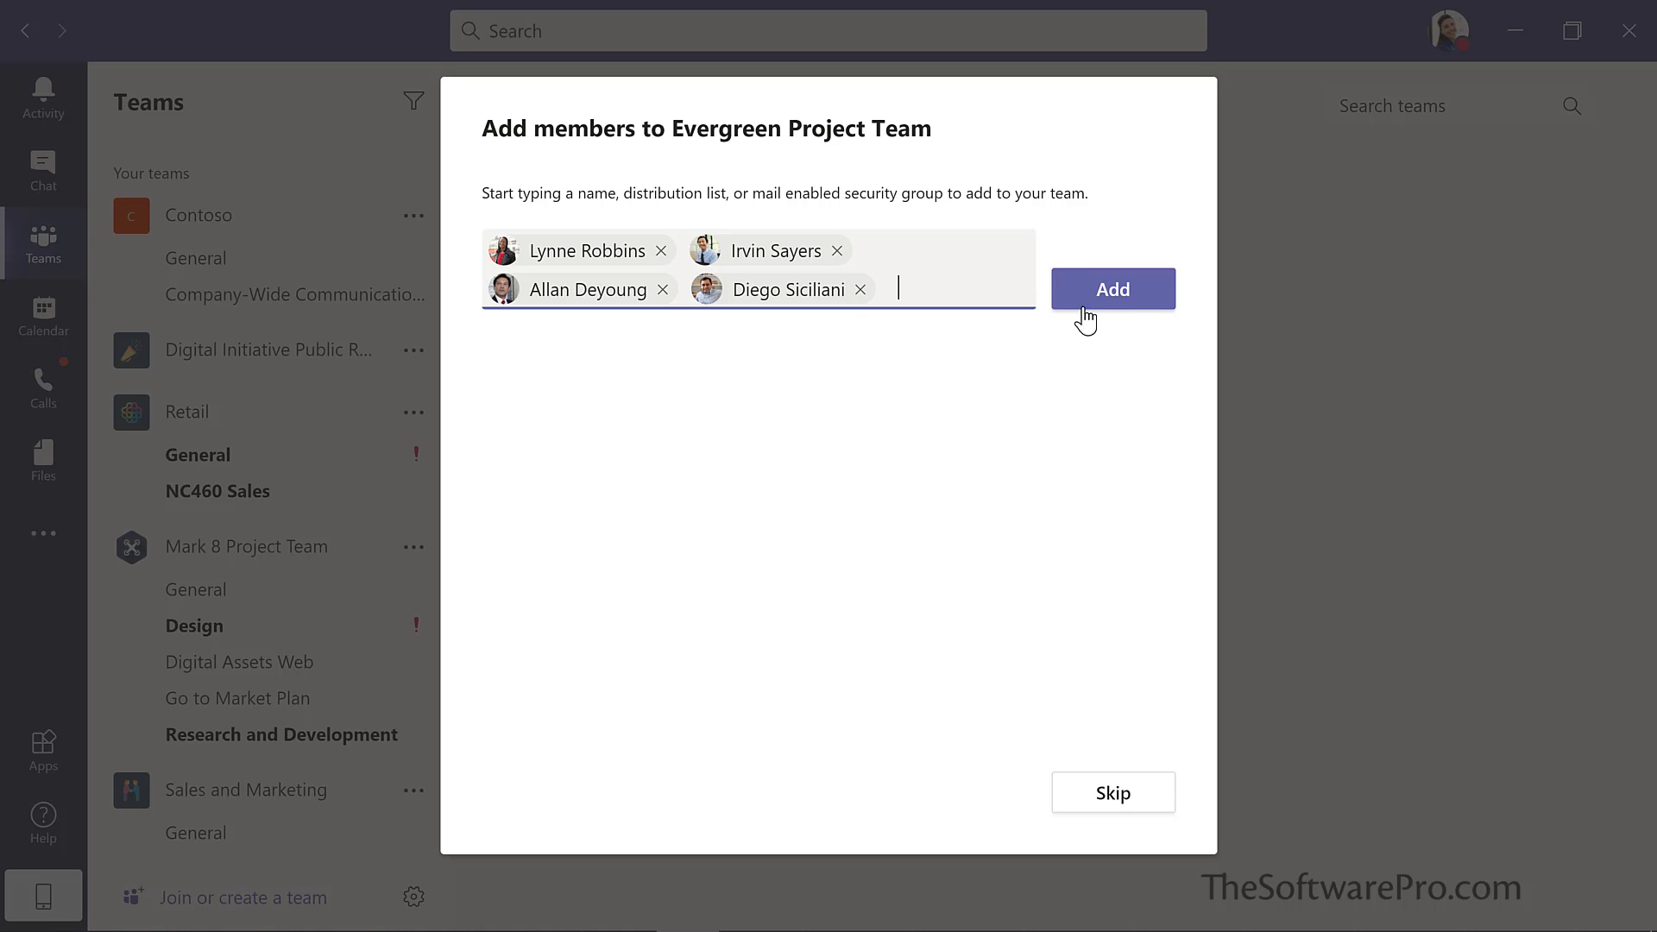
left_click(1115, 295)
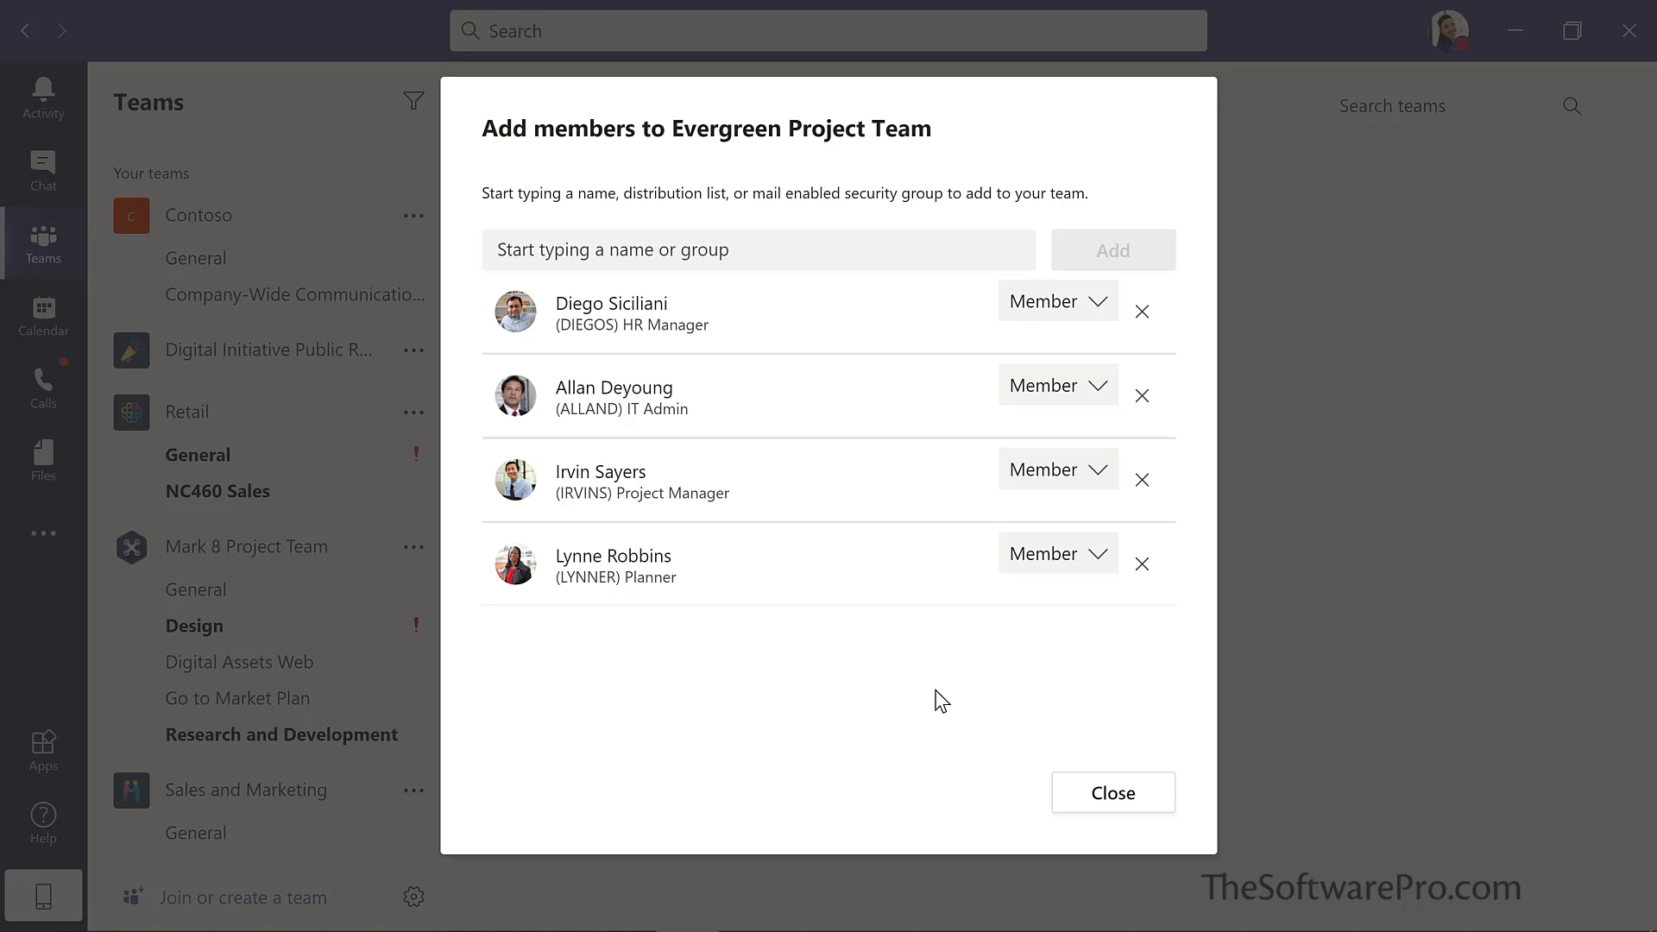
left_click(1109, 790)
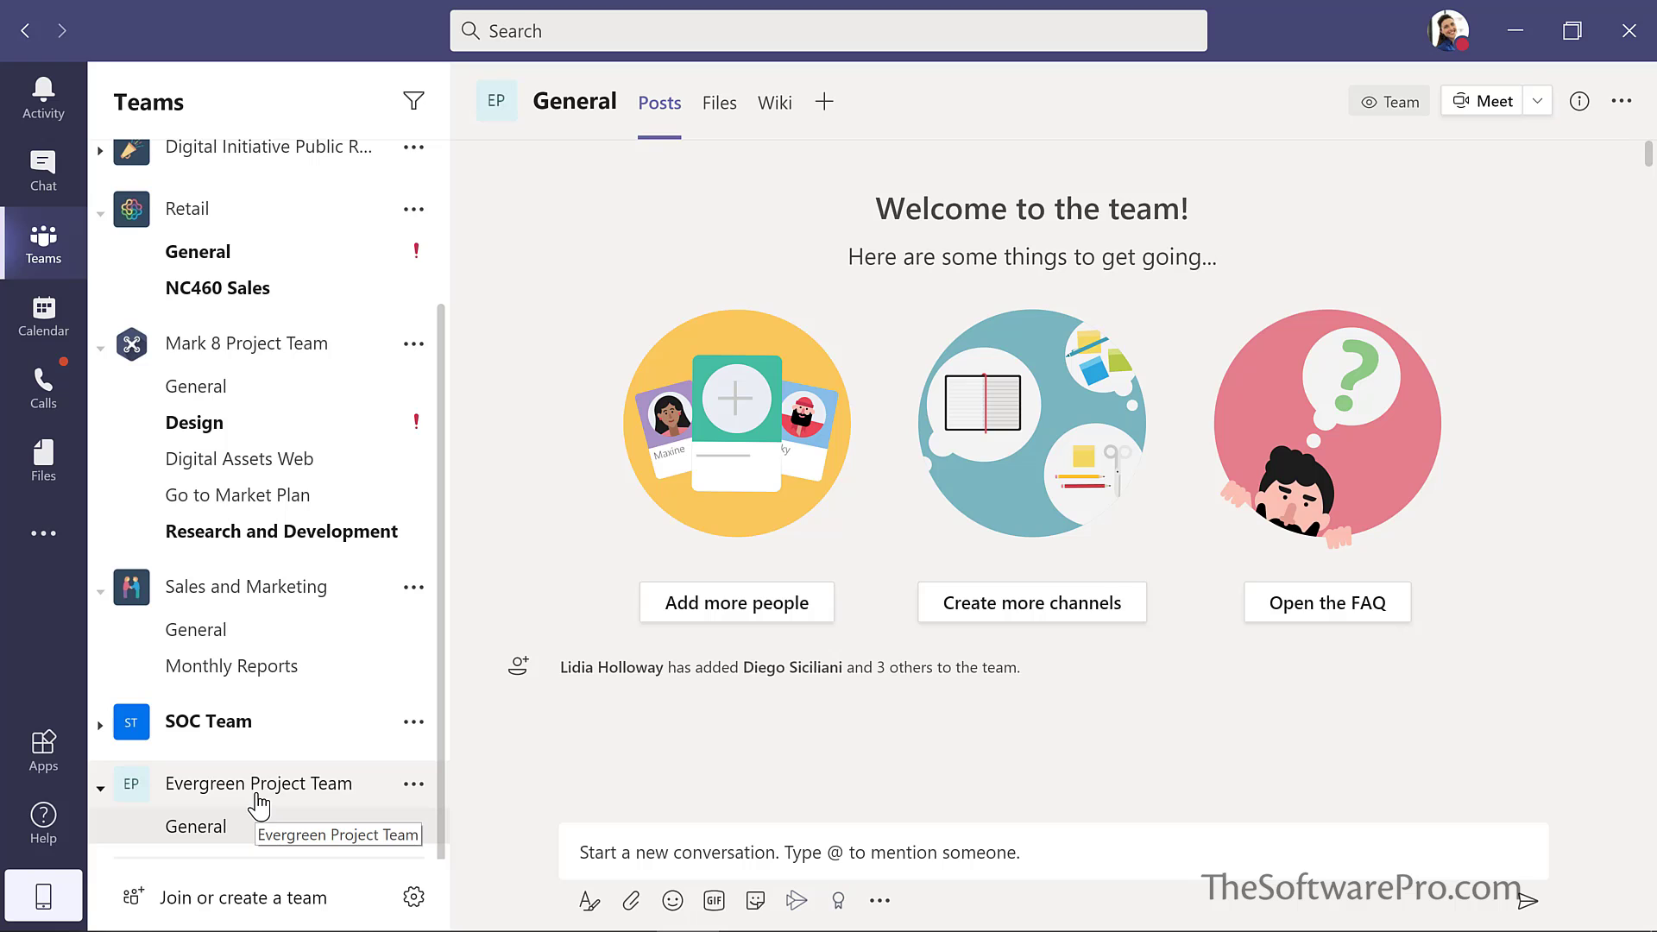
left_click_drag(262, 792, 259, 436)
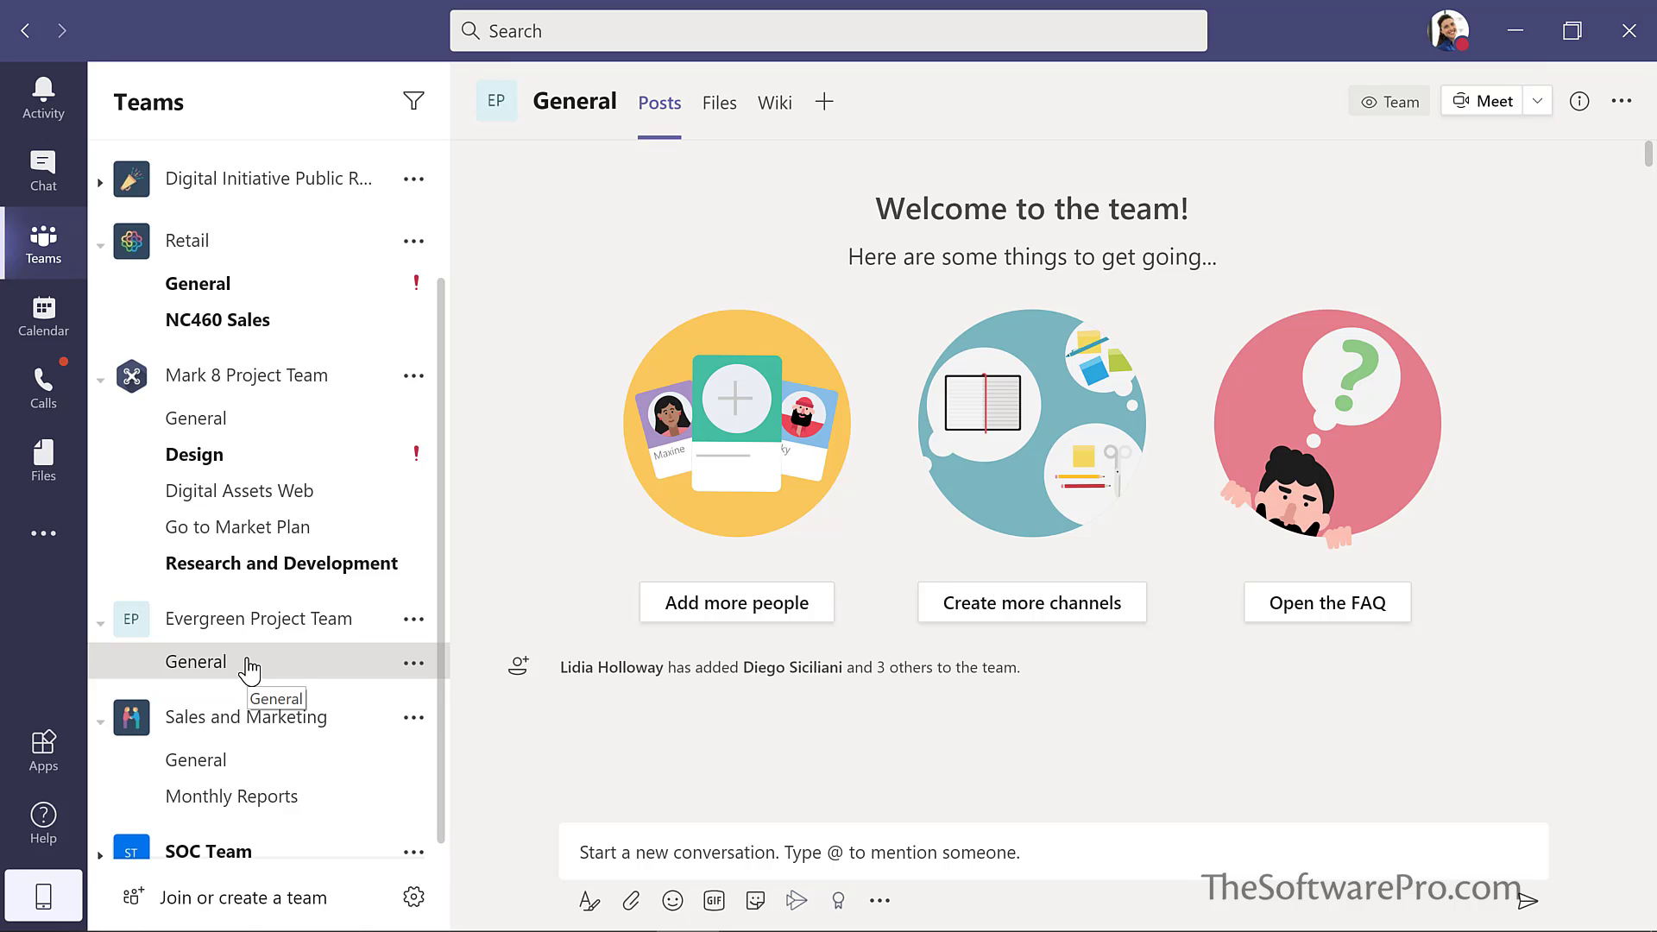
Post "I'm excited to start planning our new LMS!" with a smile emoji in Evergreen Project Team's General channel.
left_click(584, 854)
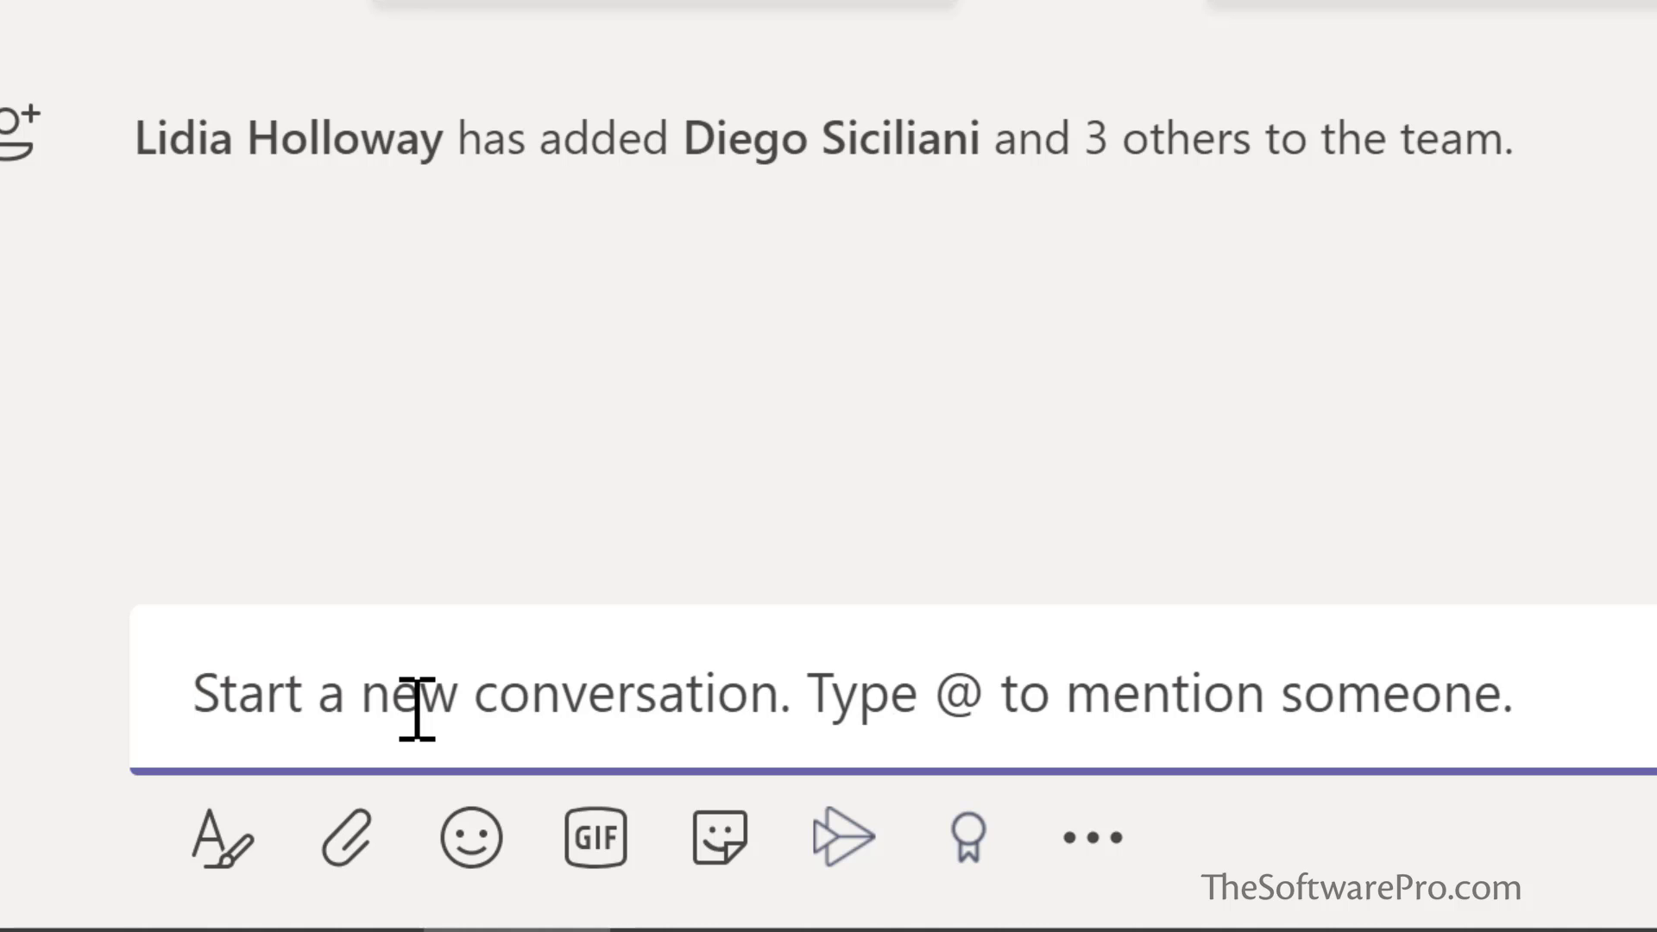
type("I'm ")
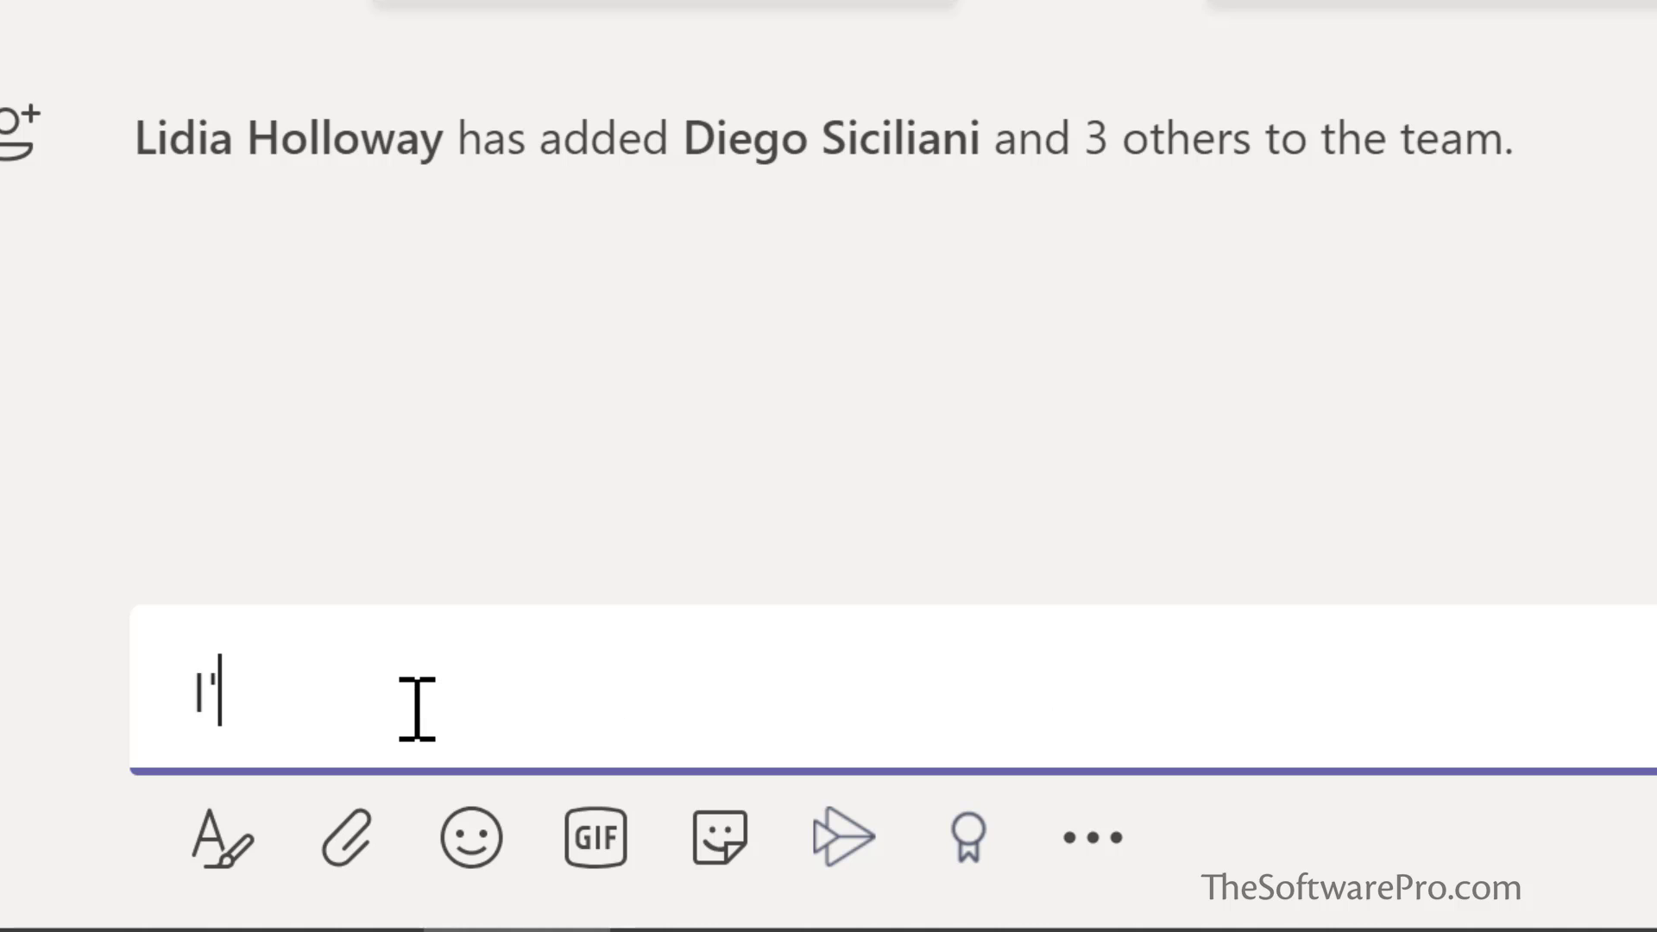
type("excited to start planning our new LMS!")
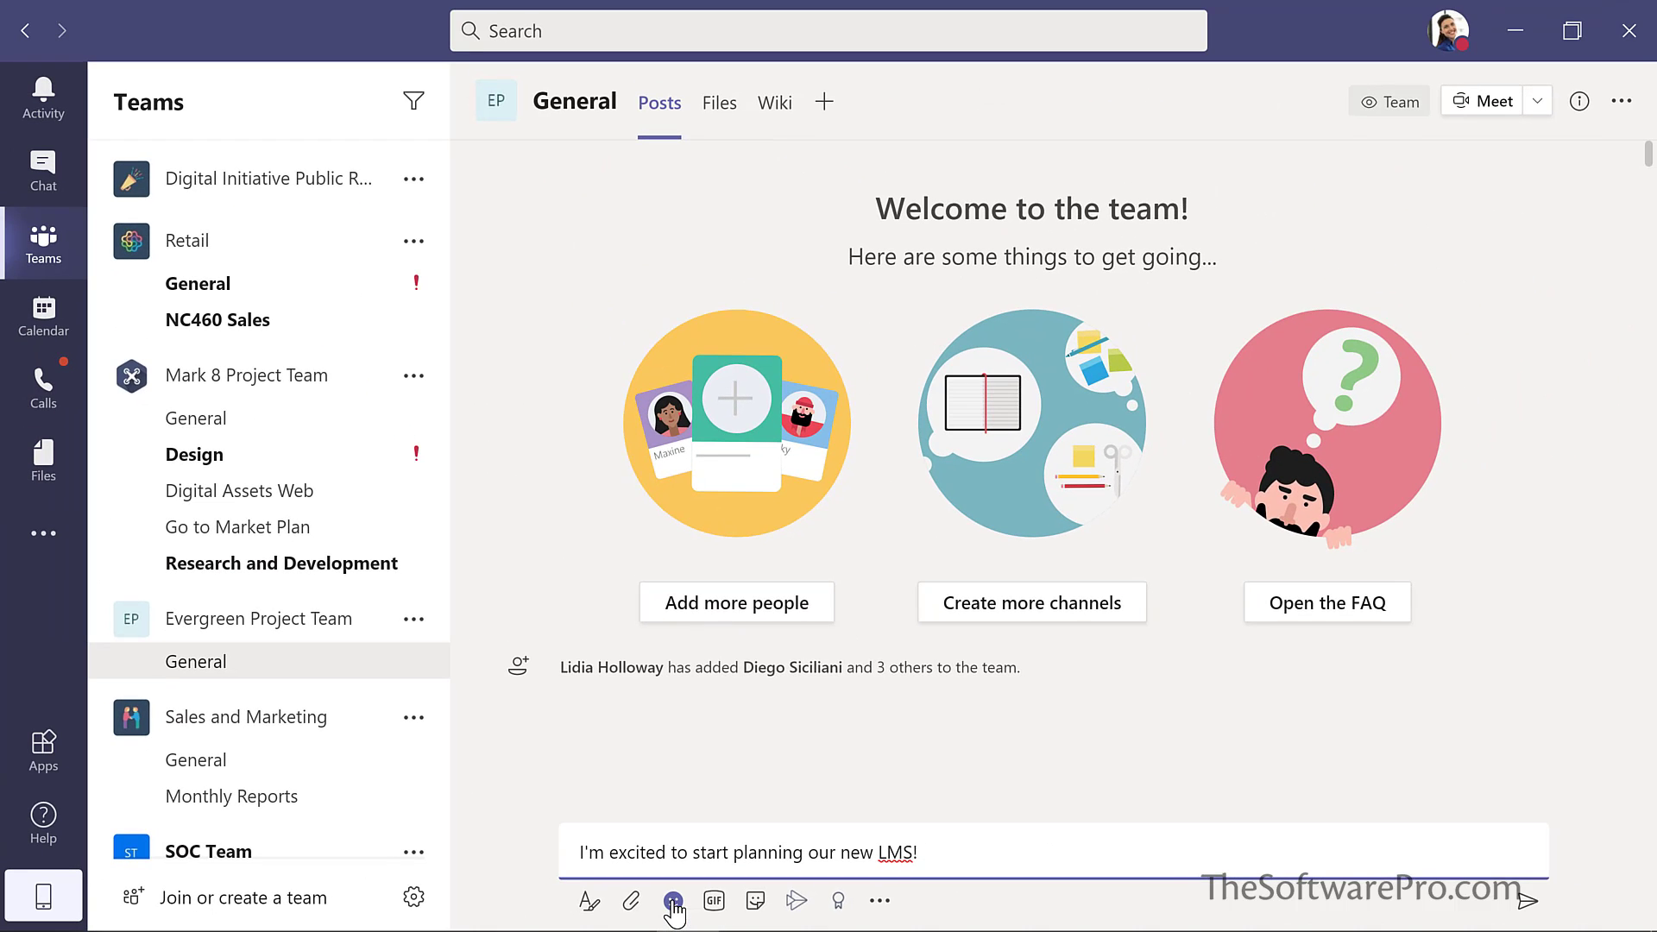
left_click(673, 901)
left_click(509, 447)
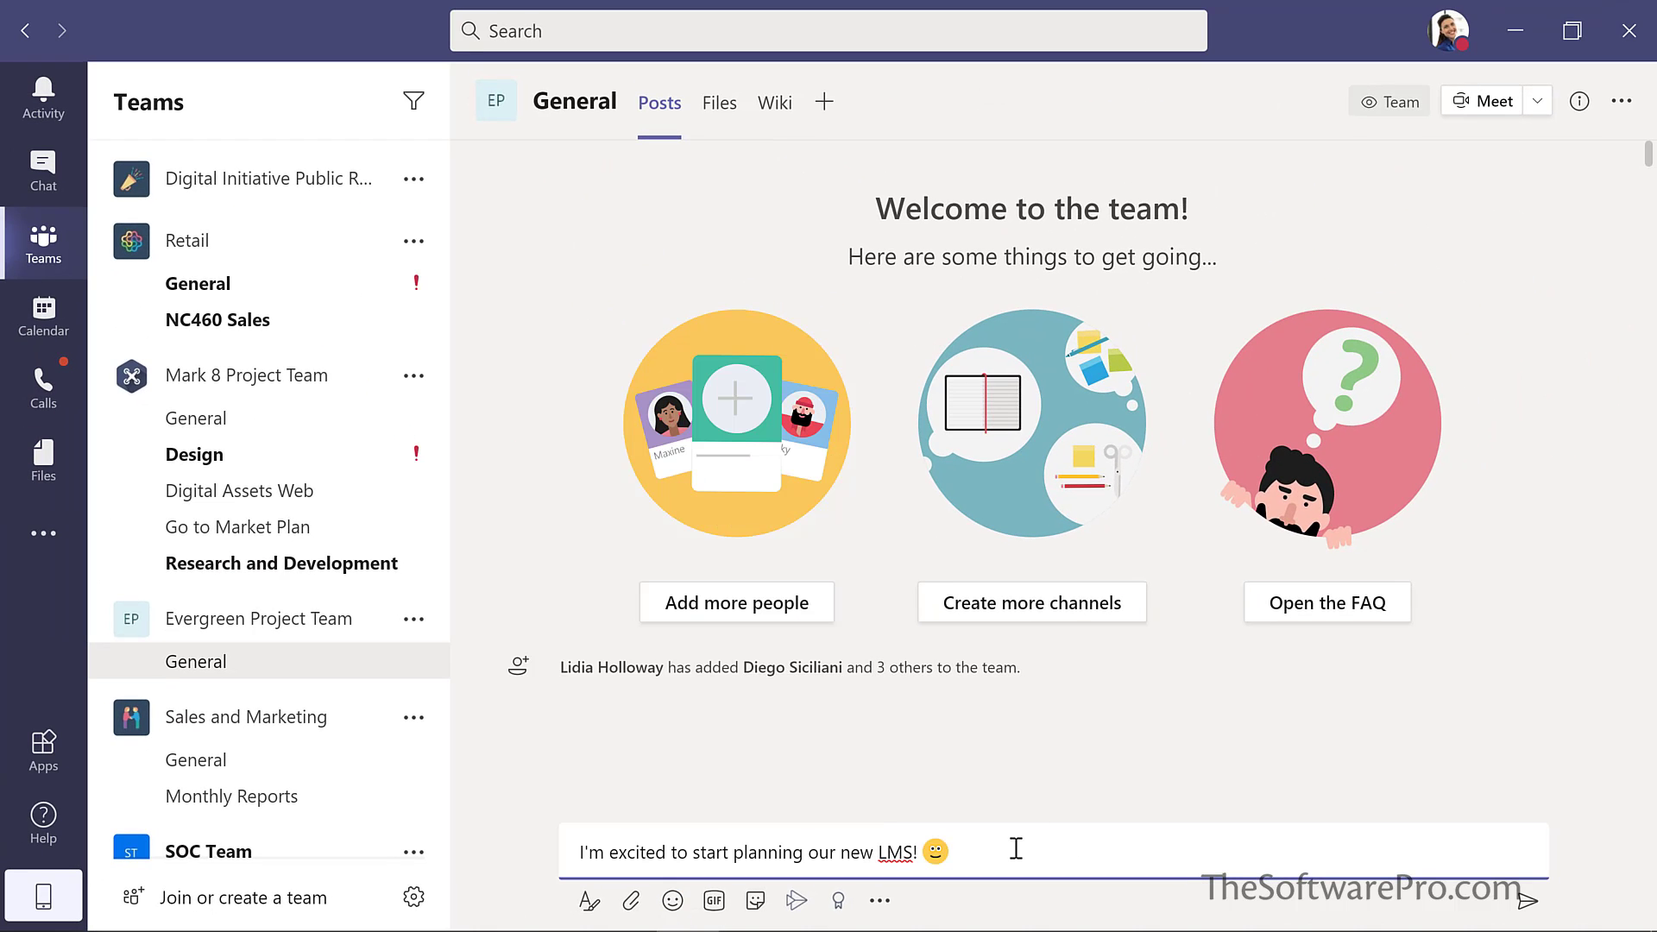
left_click(1526, 902)
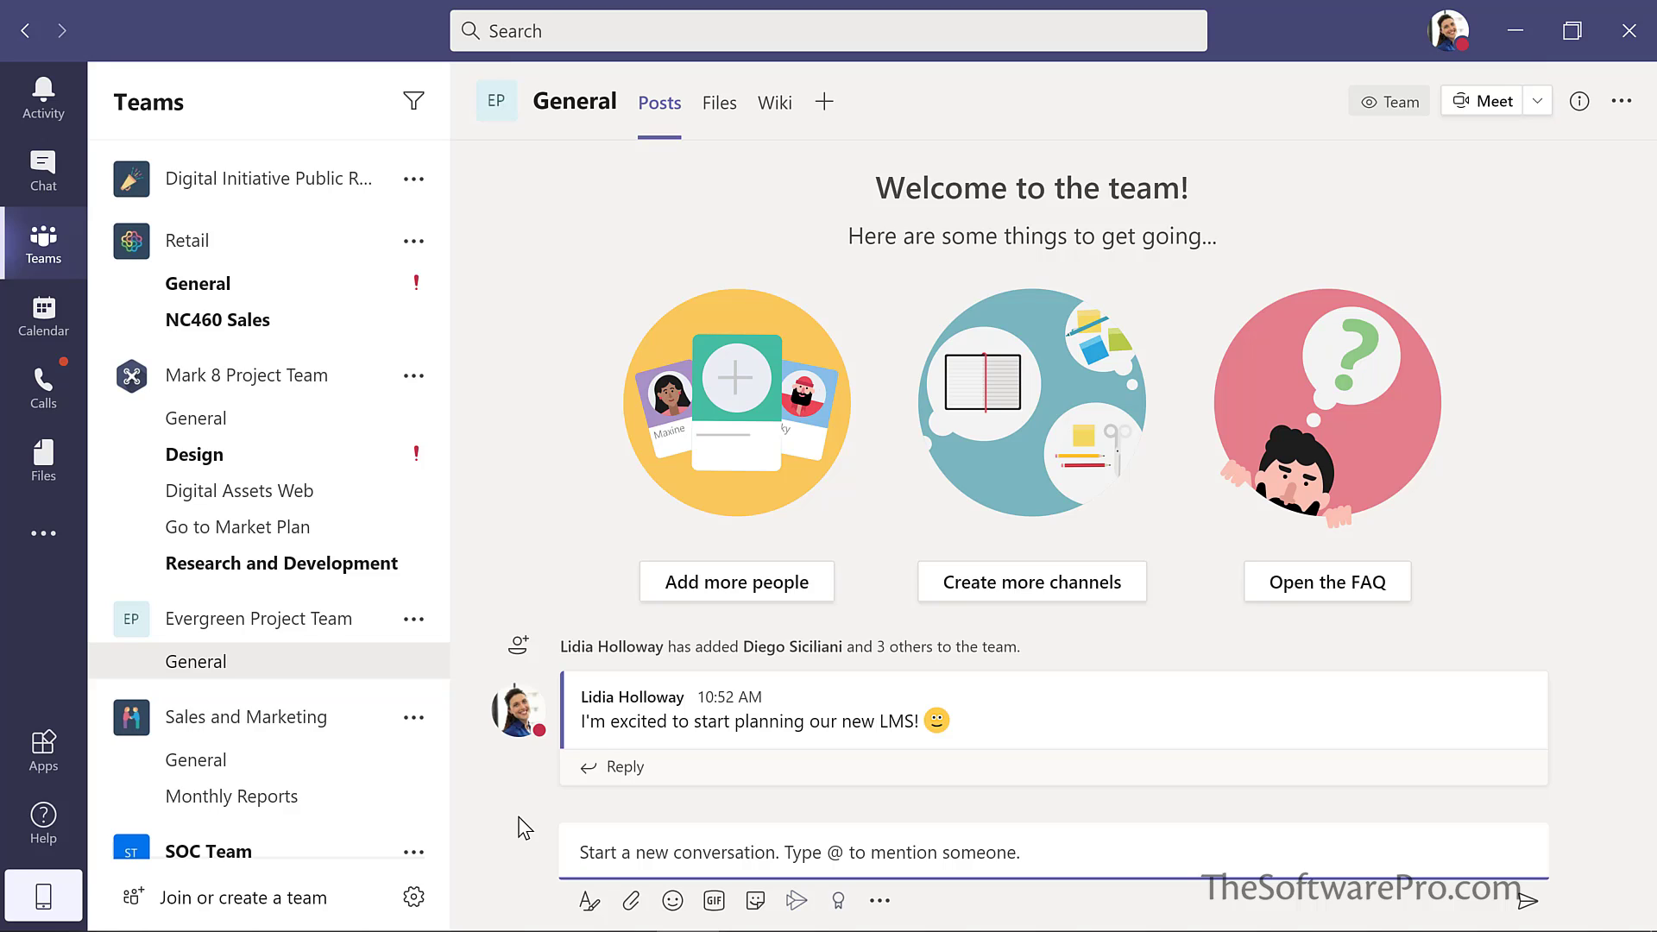
left_click(507, 818)
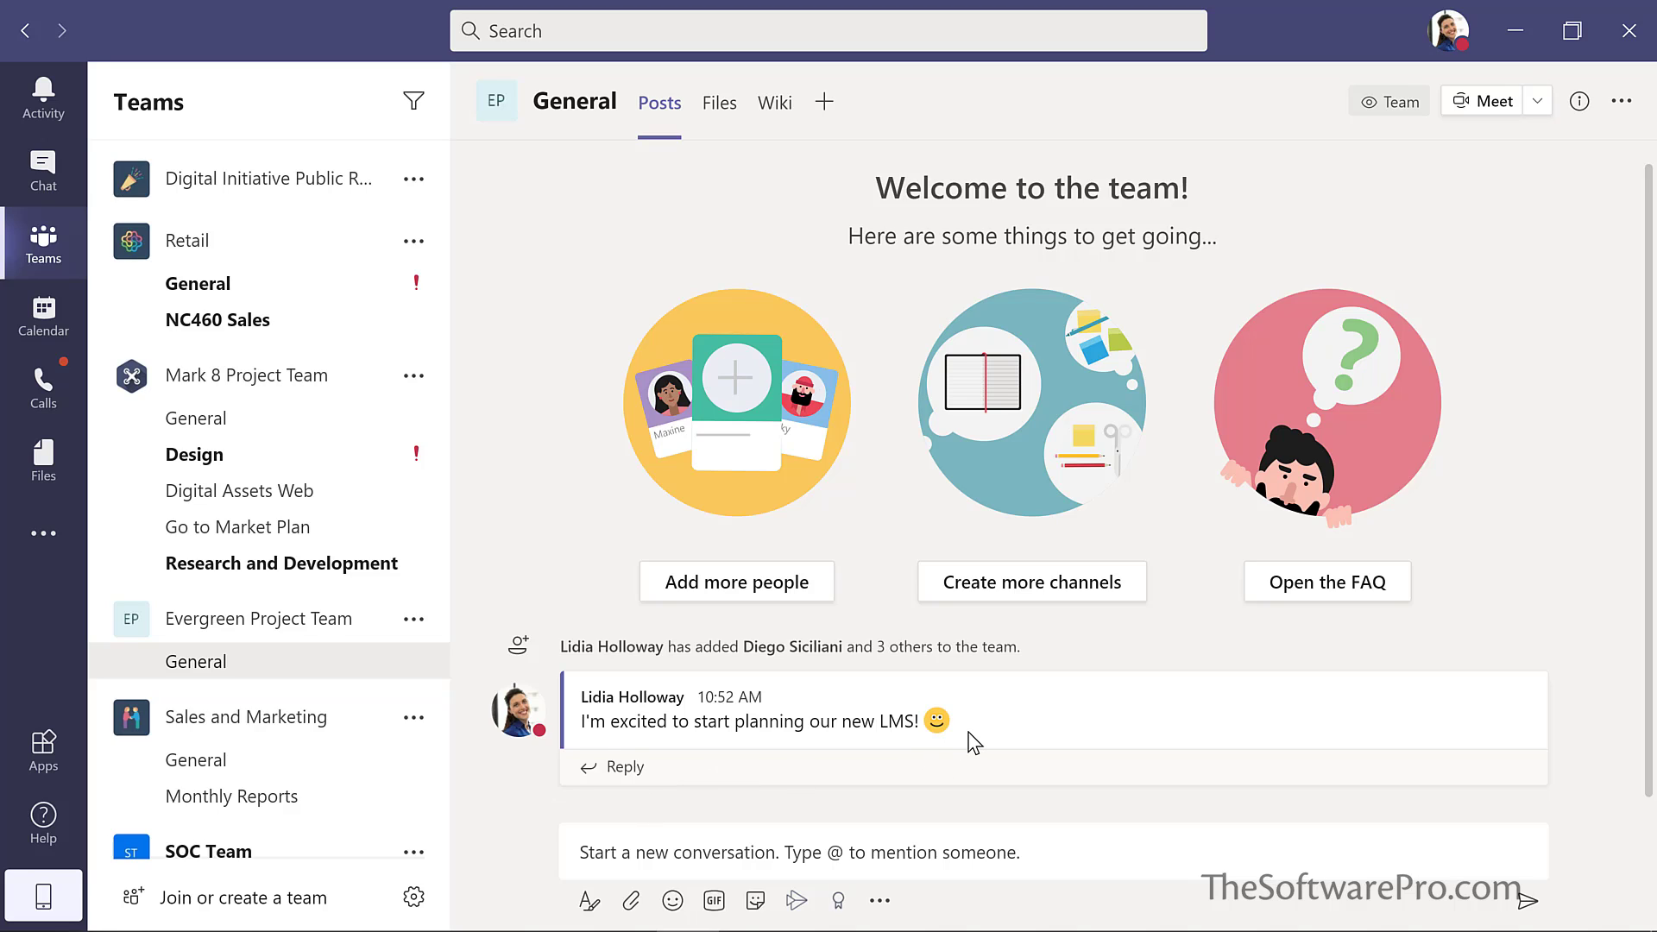
Edit the posted LMS message so it begins with a mention of Evergreen Project Team followed by a comma, and save the change.
mouse_move(981, 734)
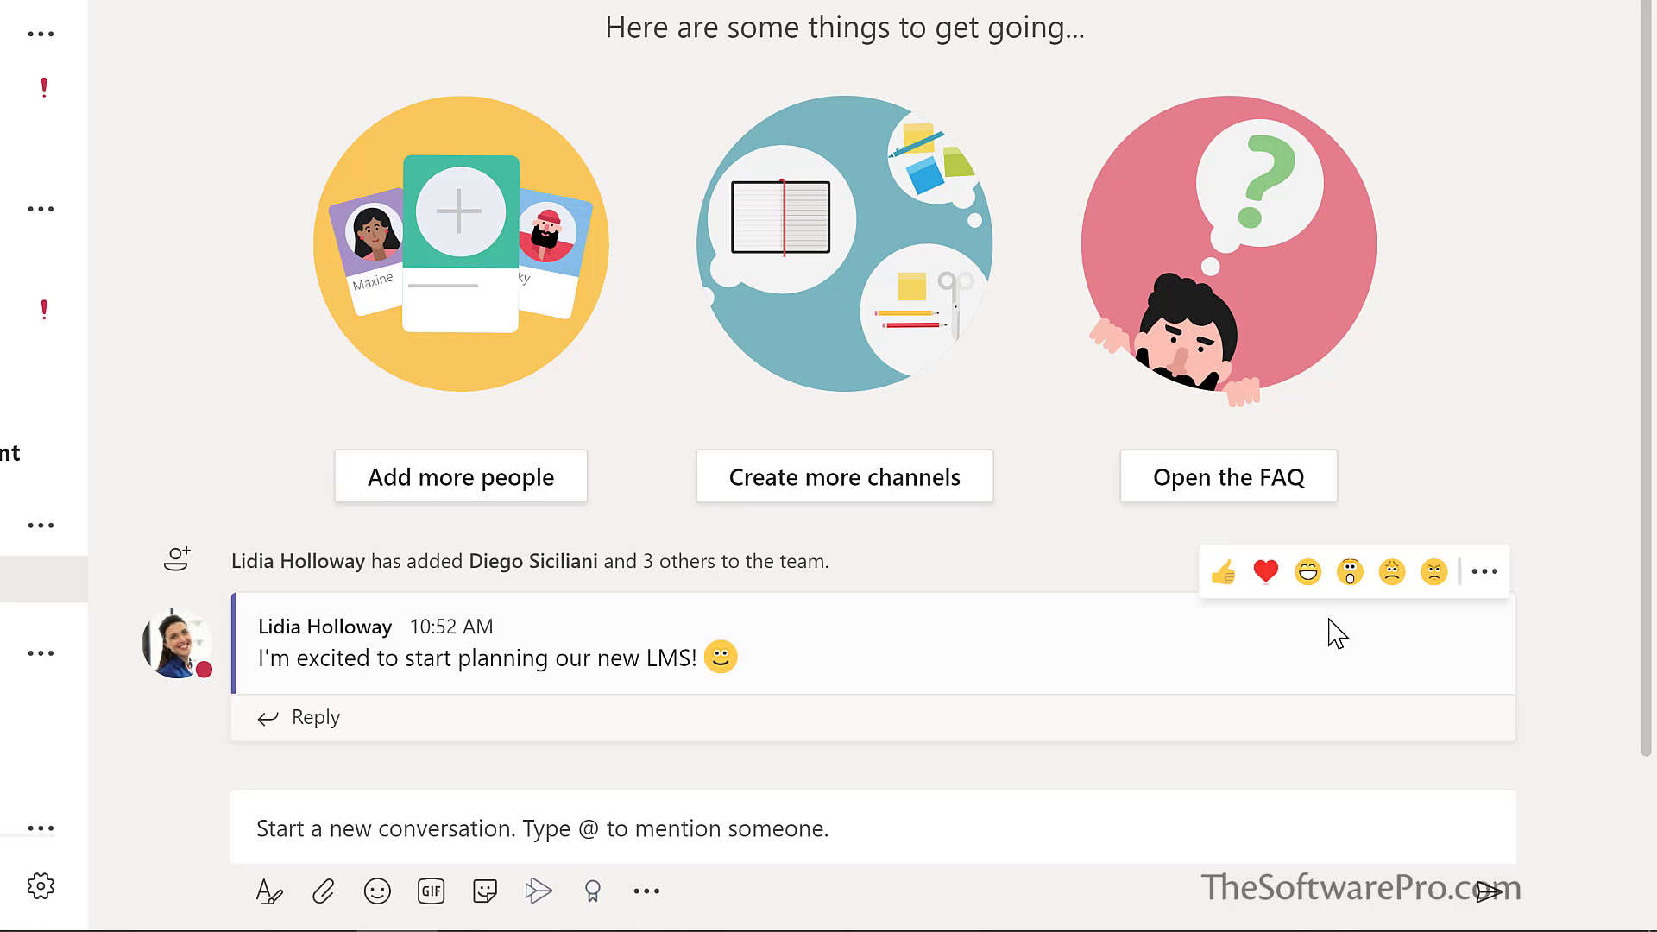
left_click(1486, 577)
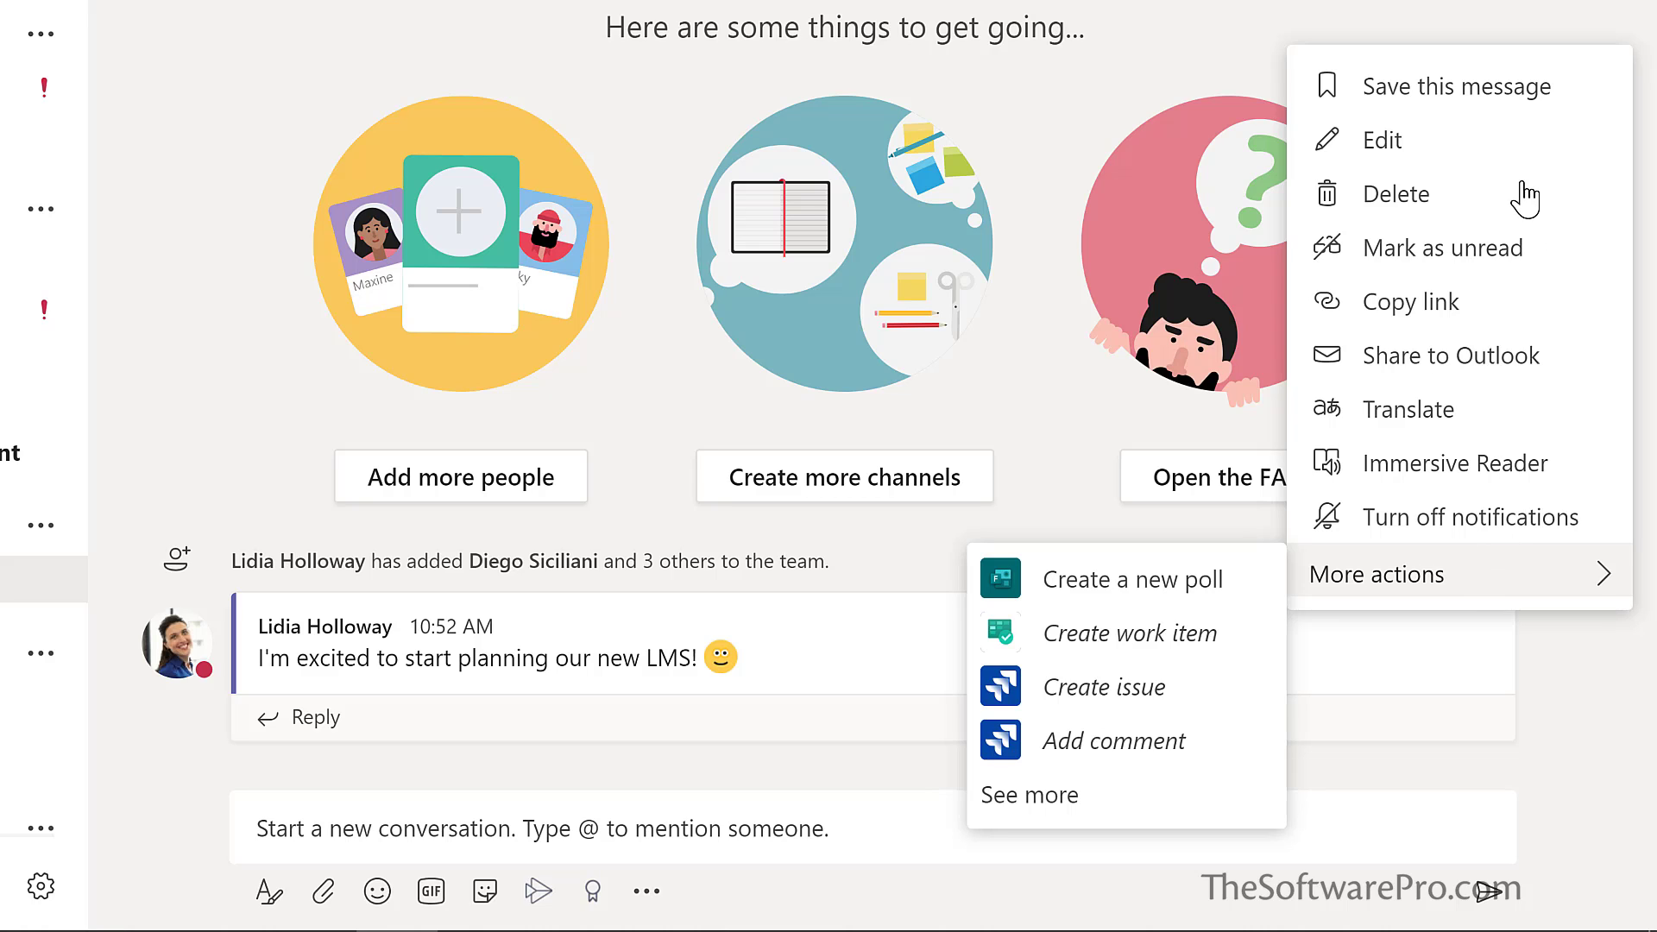
left_click(1380, 142)
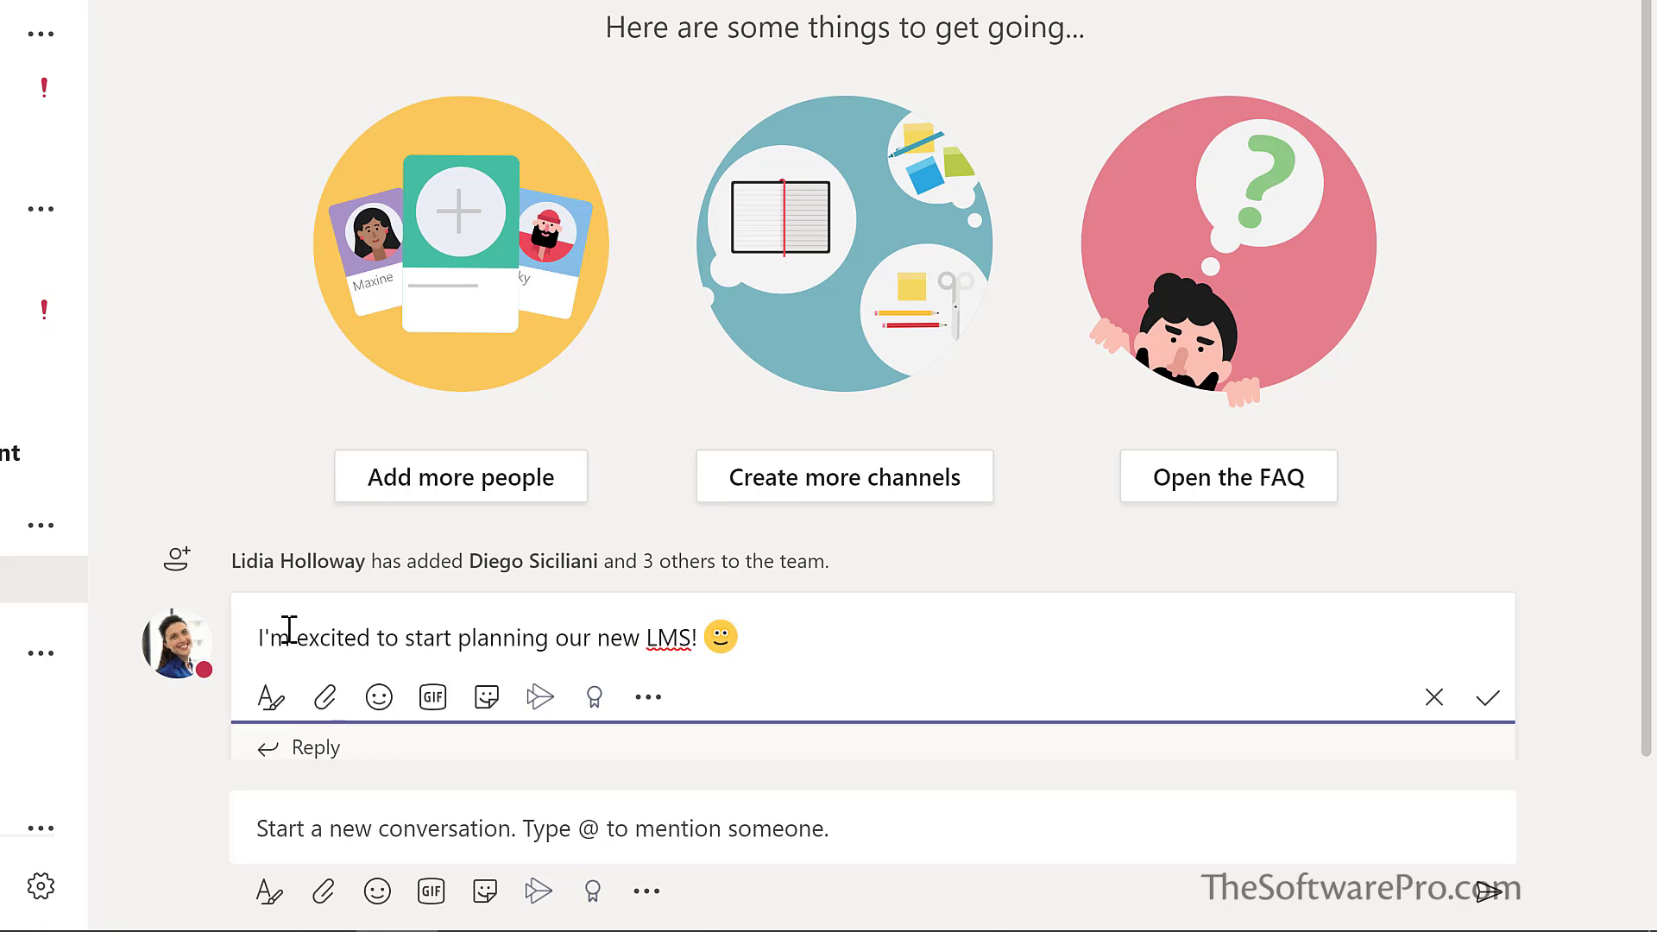
type("@")
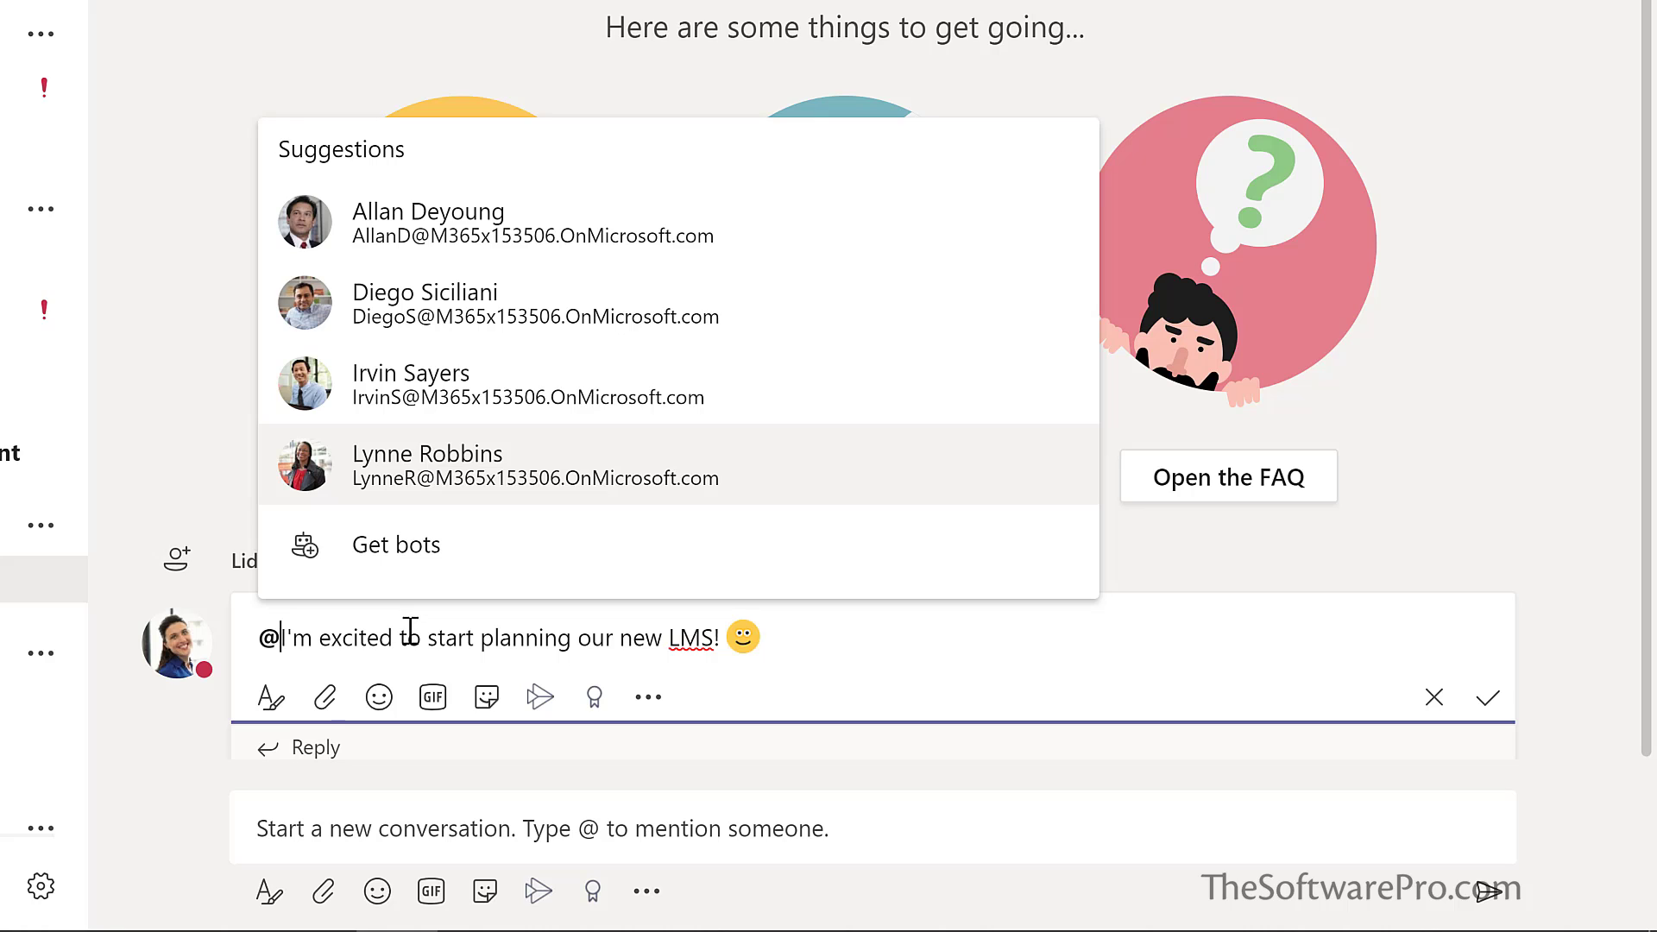
key("Down")
type("team")
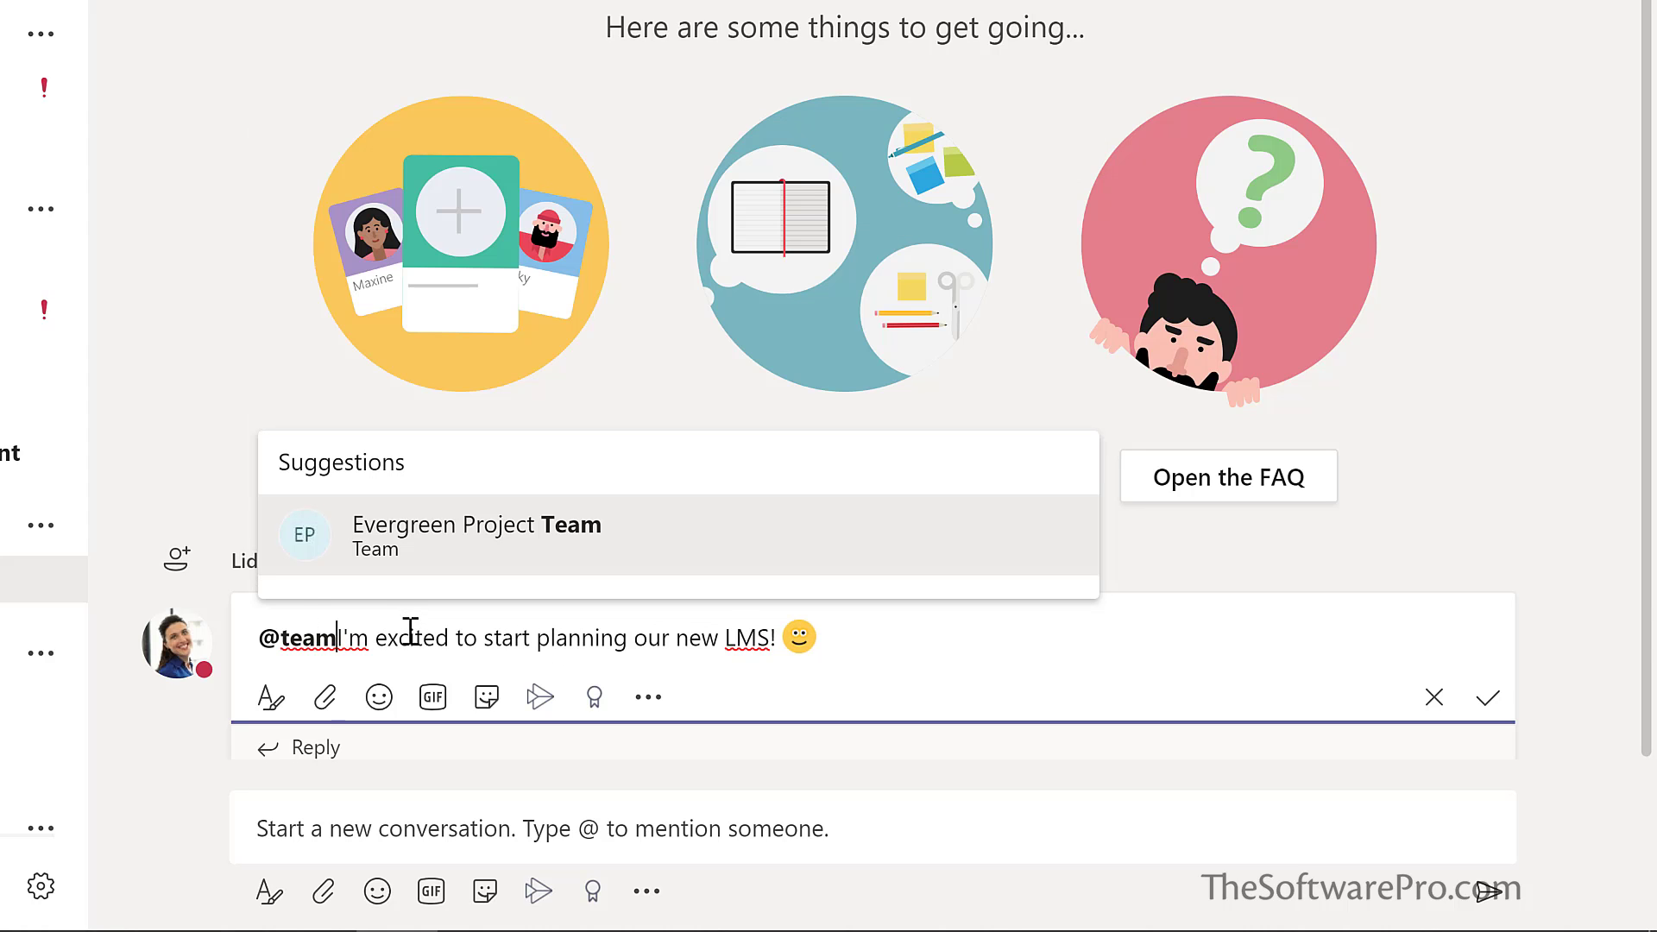
left_click(455, 547)
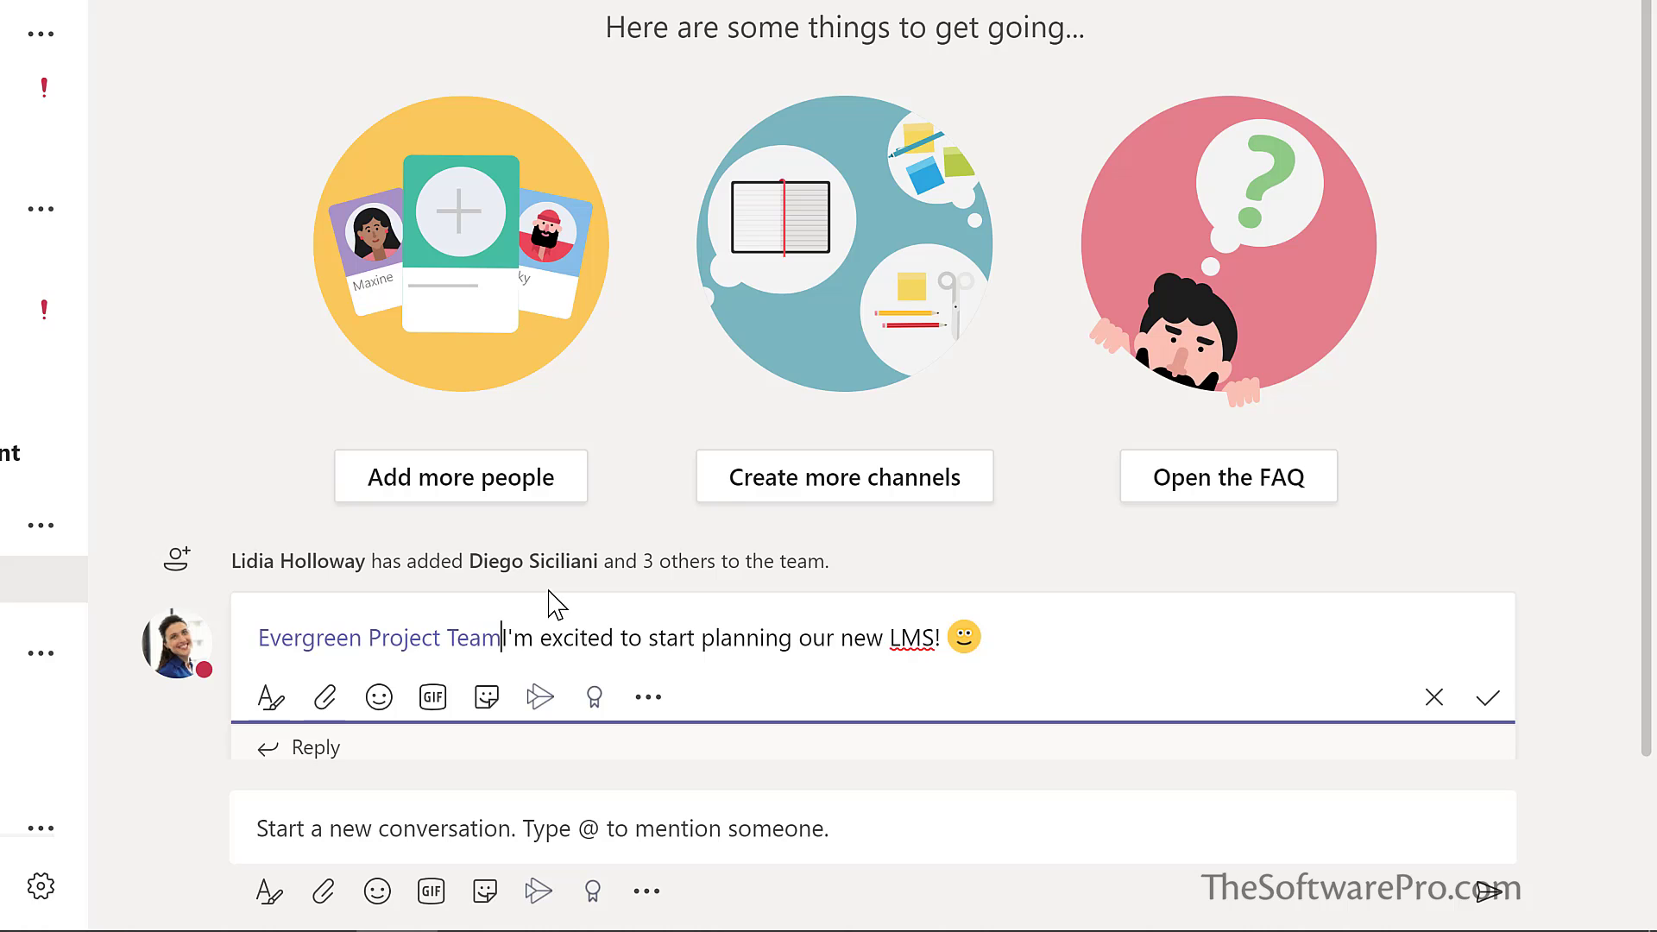
type(",")
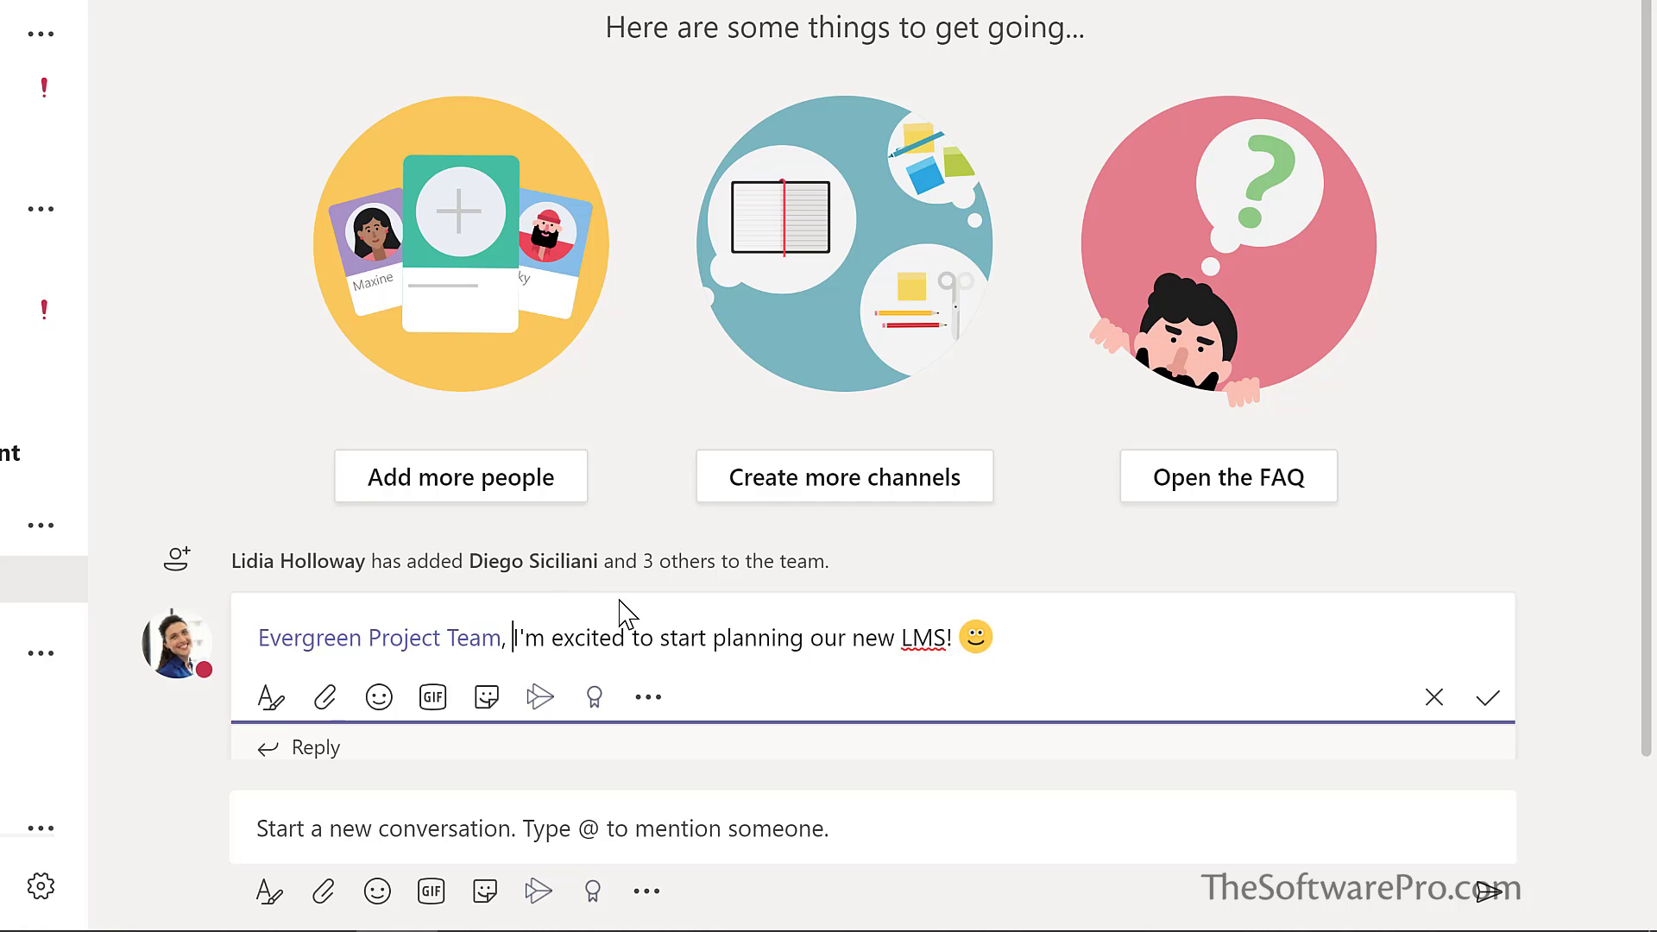
left_click(1493, 716)
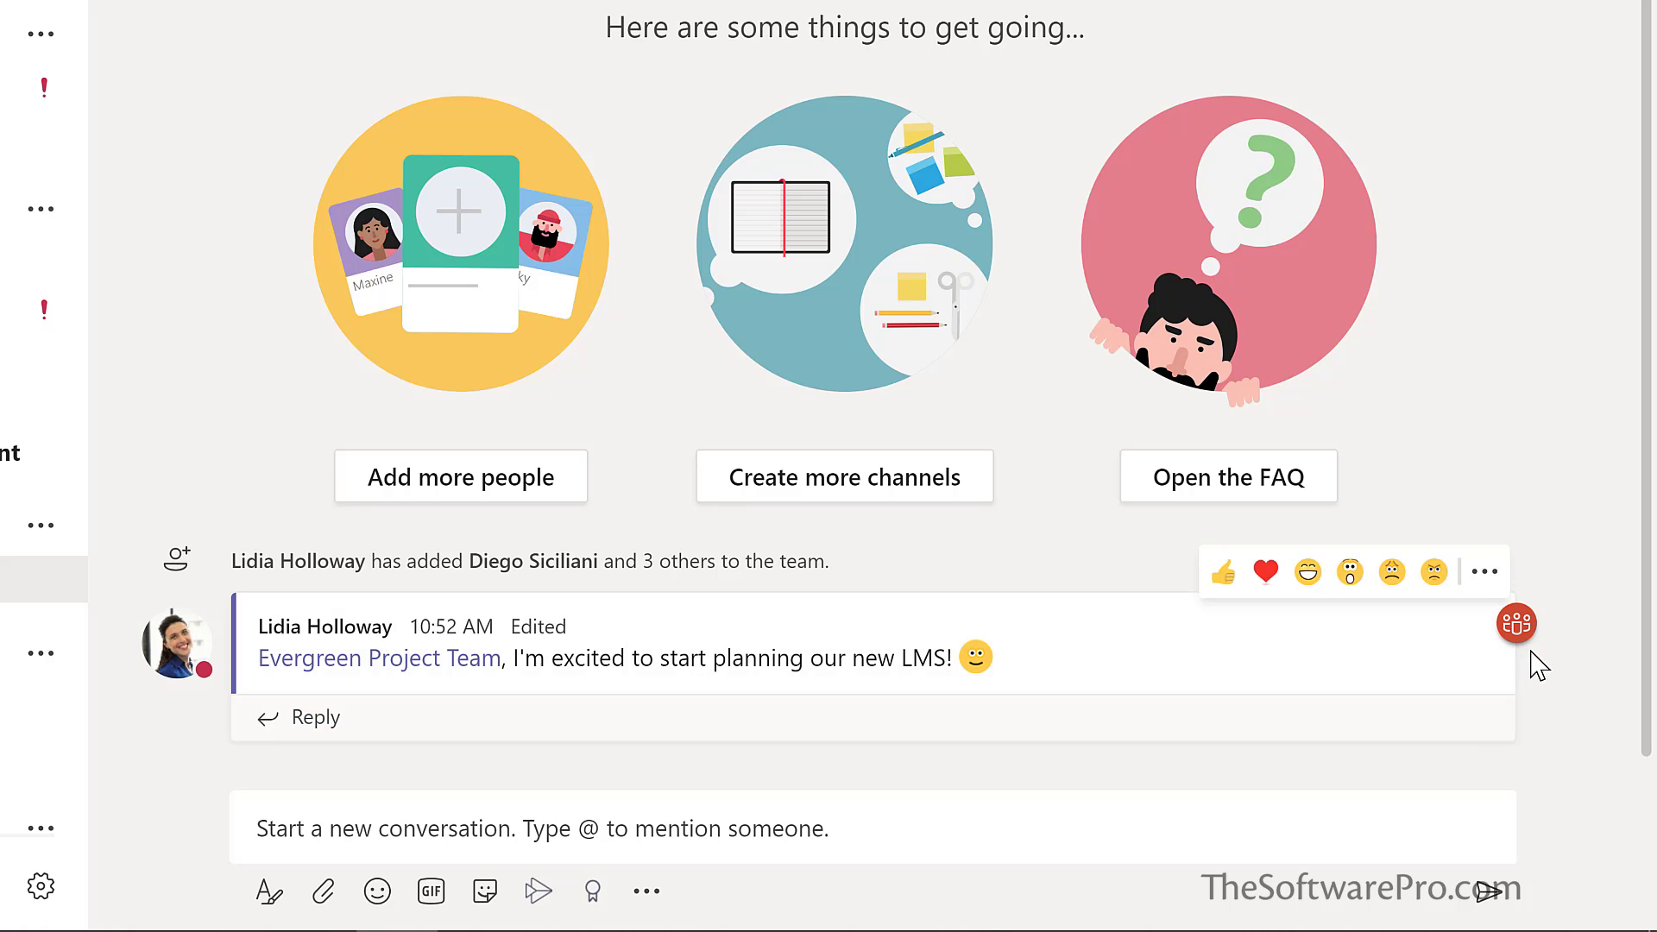
mouse_move(1527, 652)
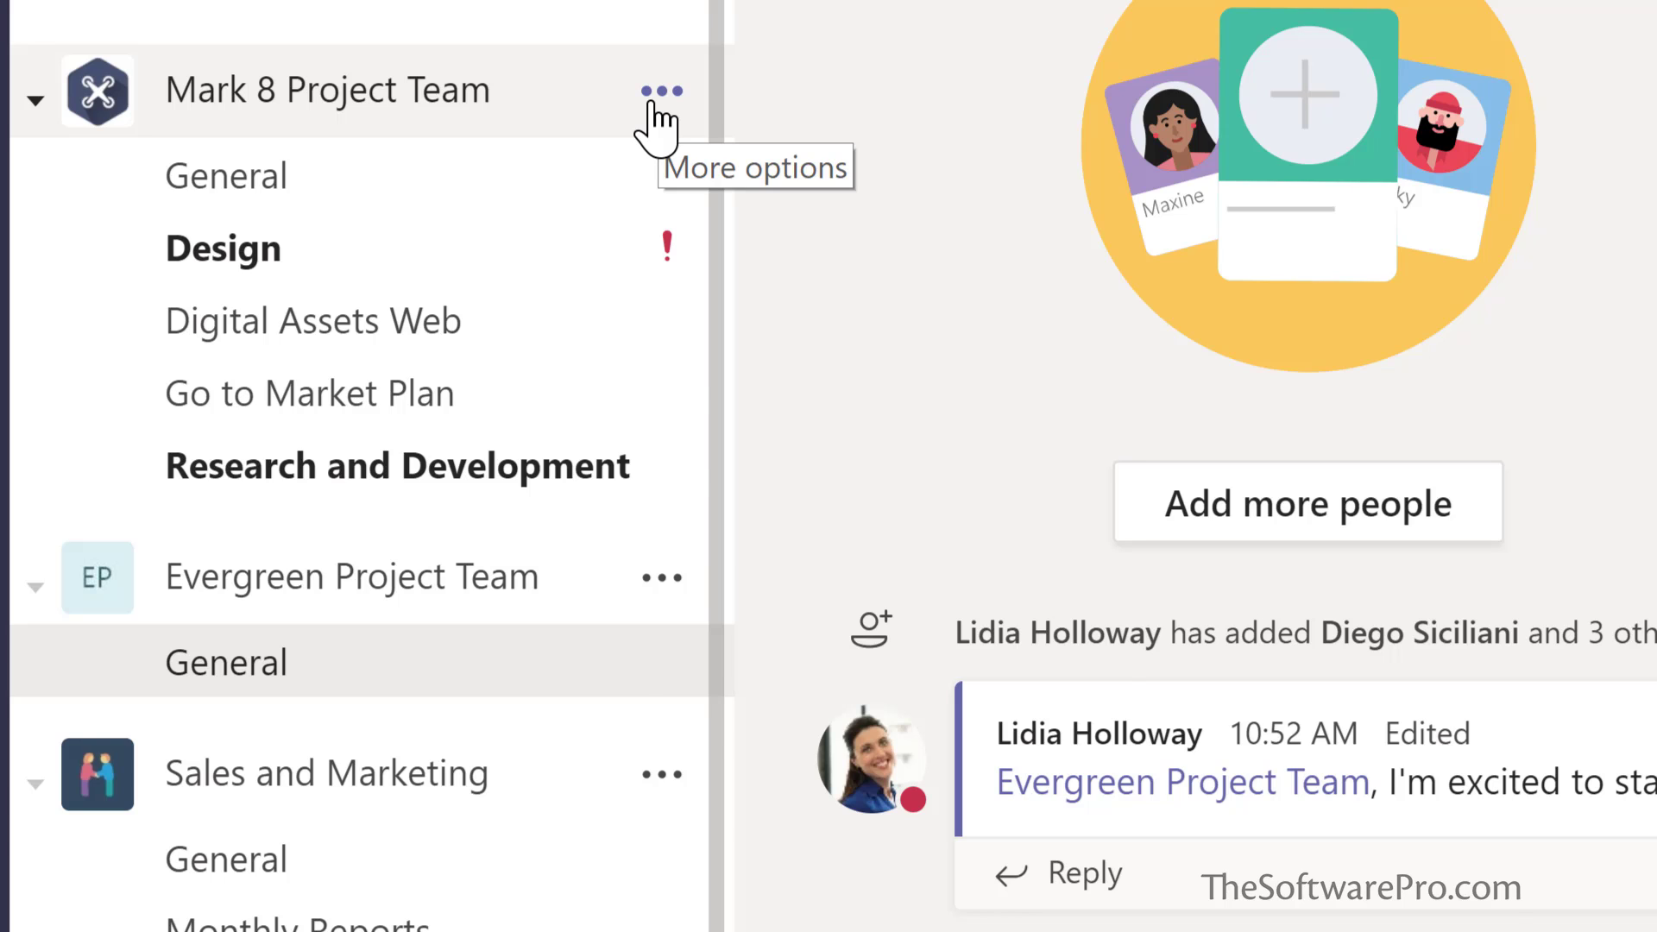
Review the Mark 8 Project Team's management pages, examining its owners, full list of members and guests, channels and analytics.
left_click(660, 92)
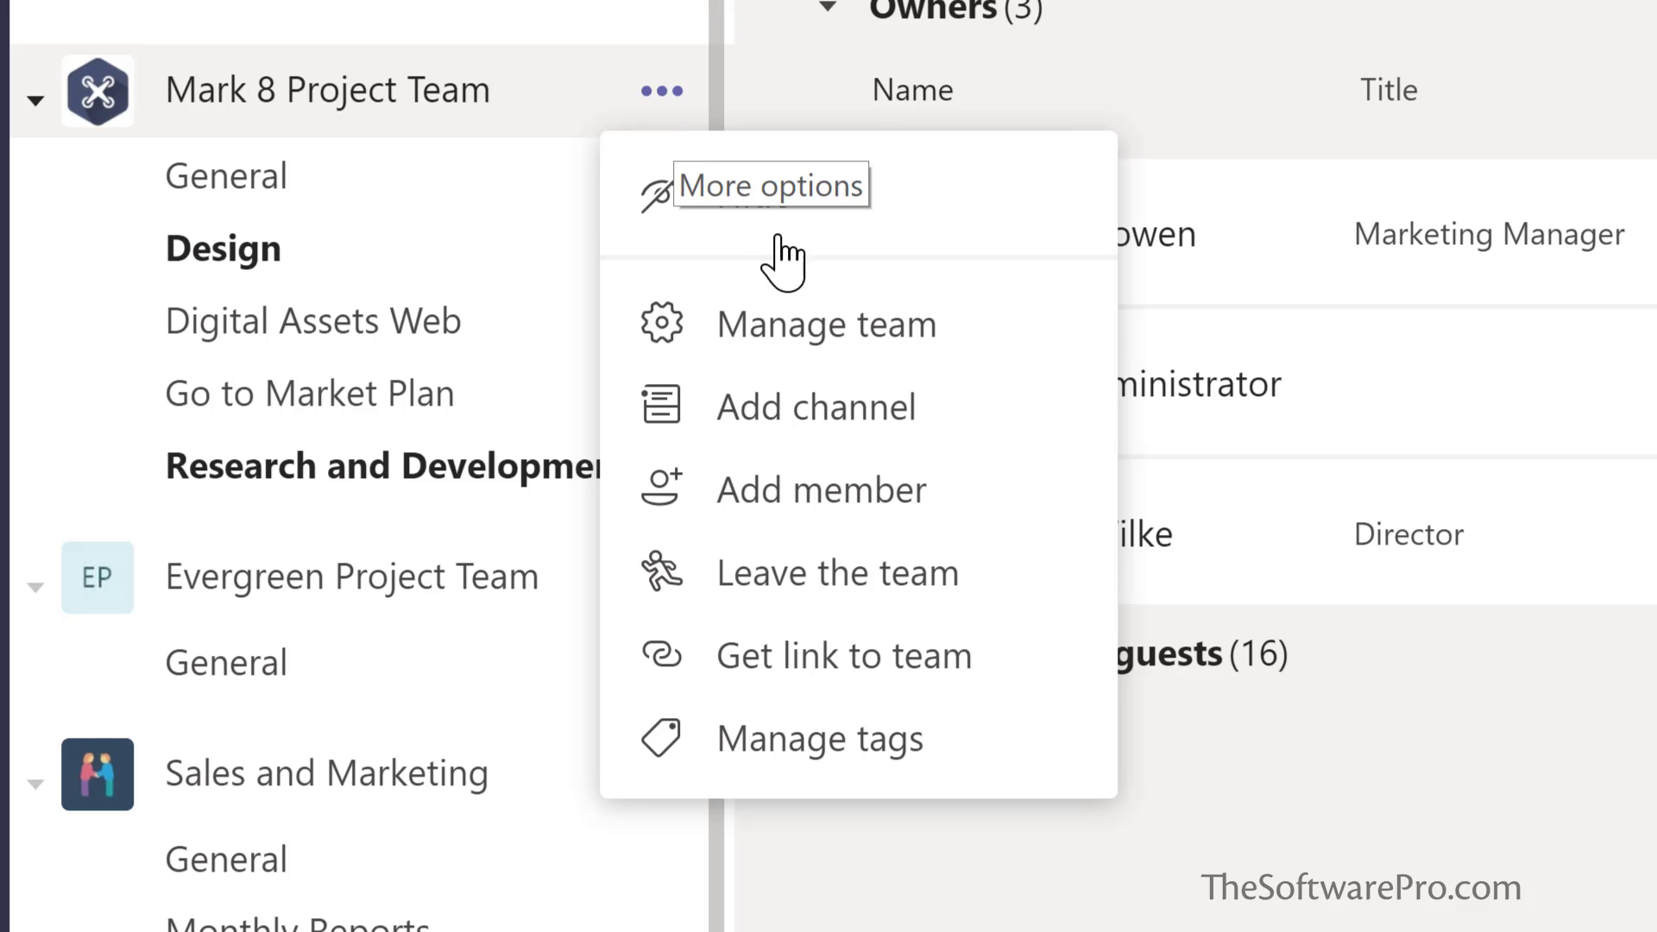
left_click(804, 331)
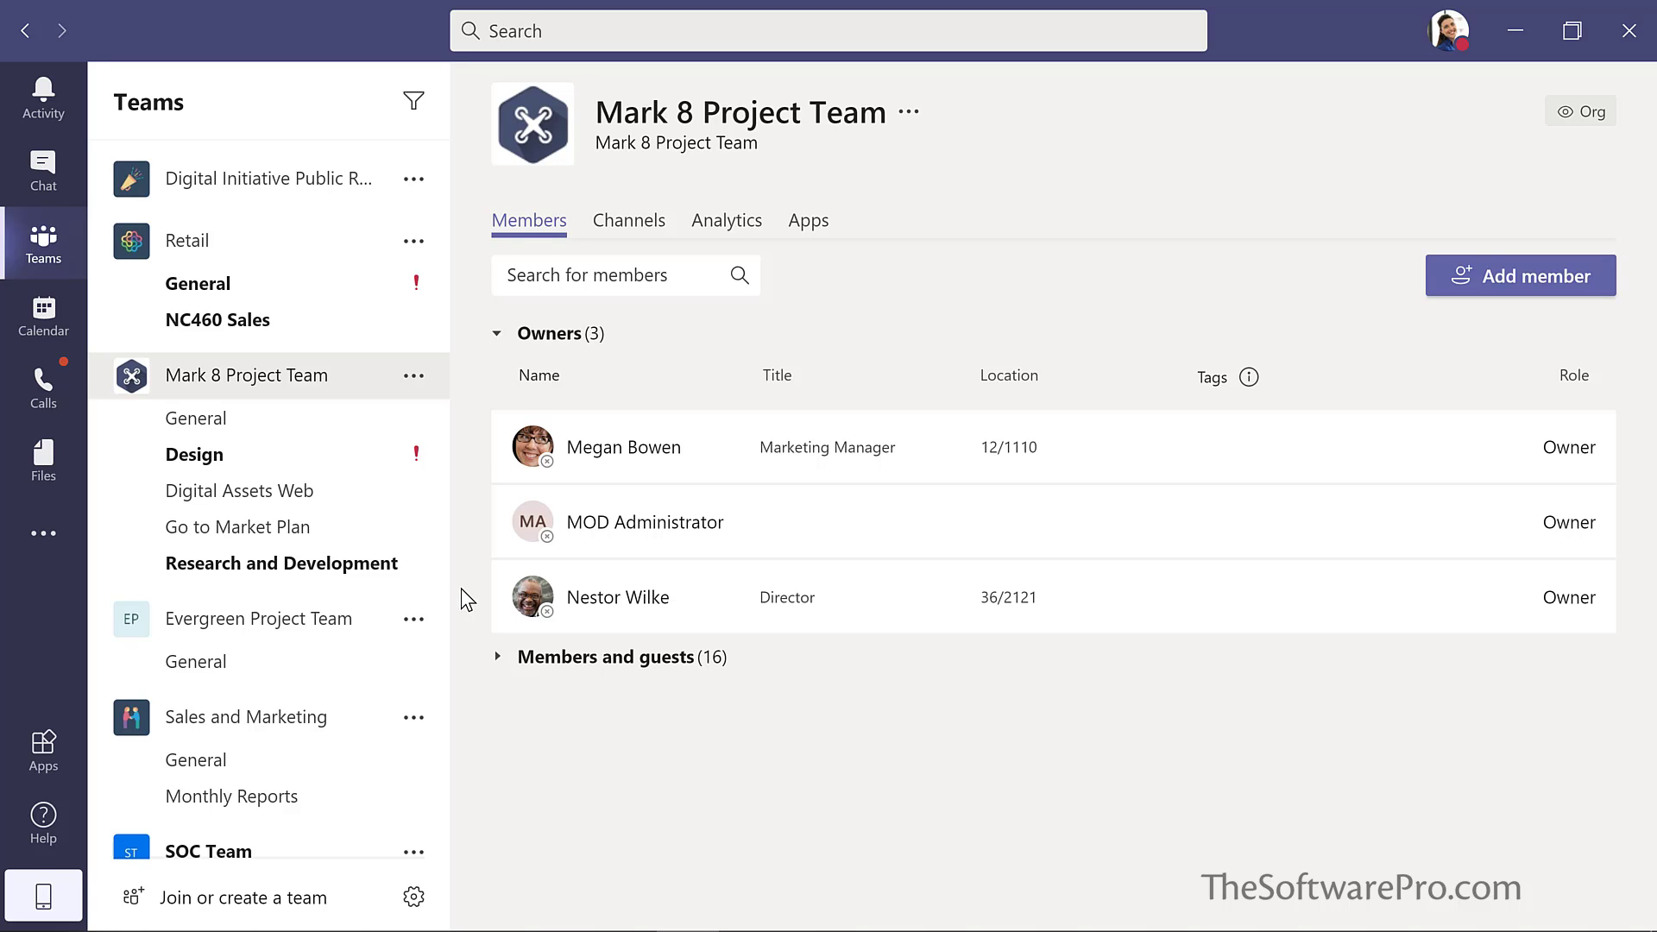
left_click(564, 665)
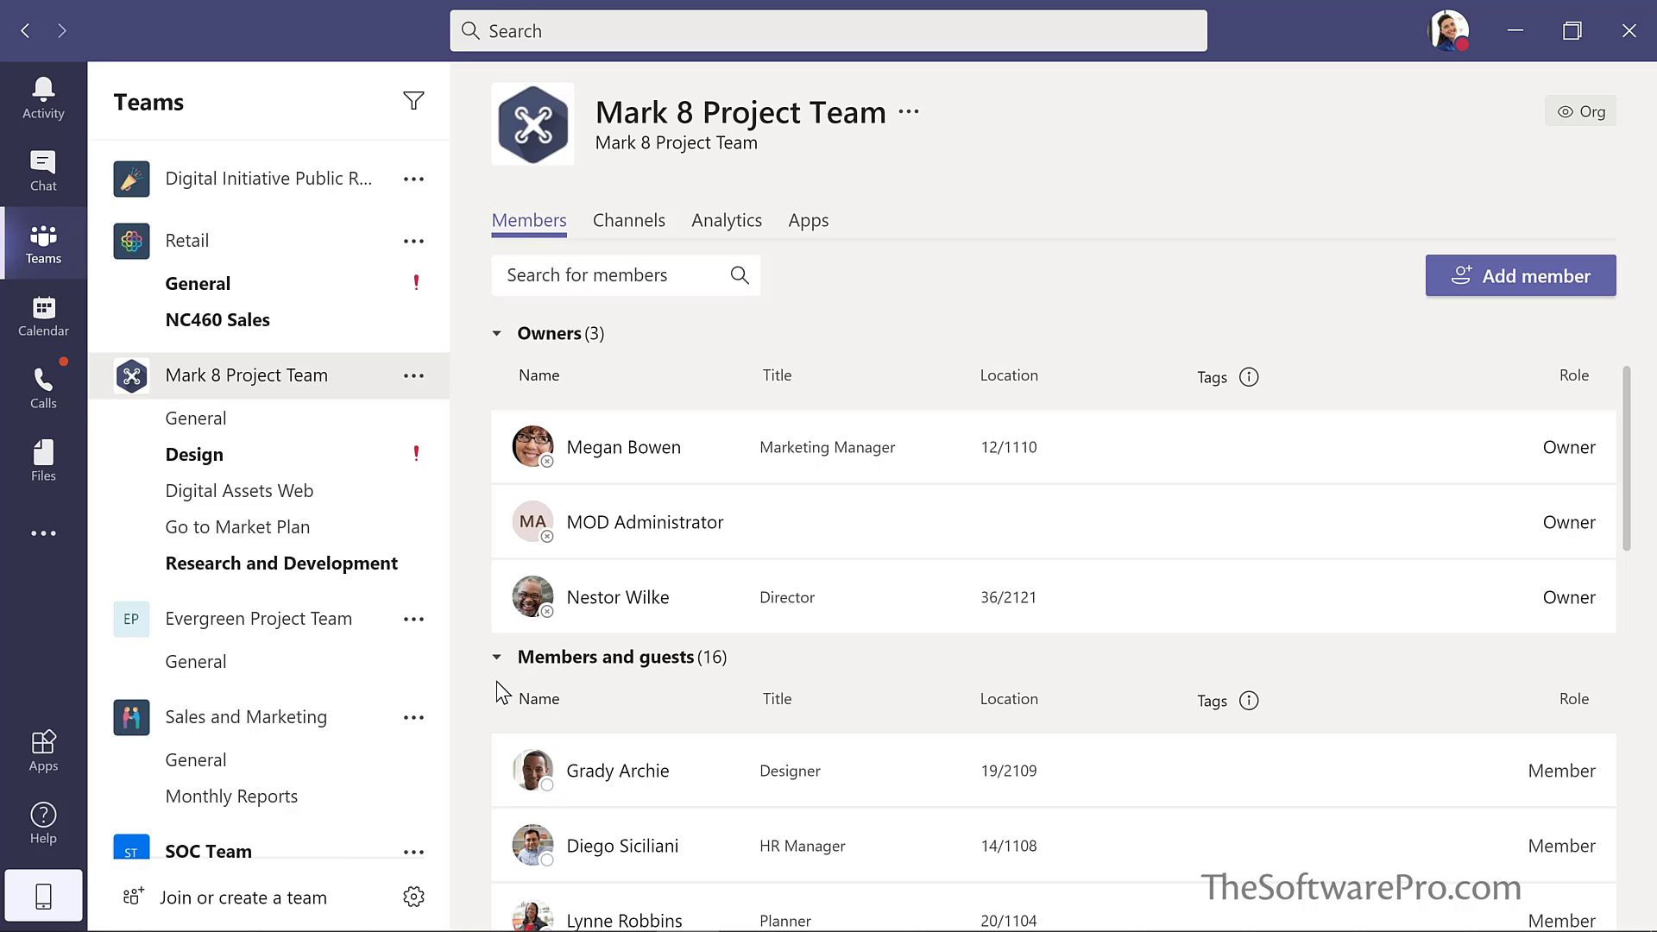
scroll(1630, 529, "down", 3)
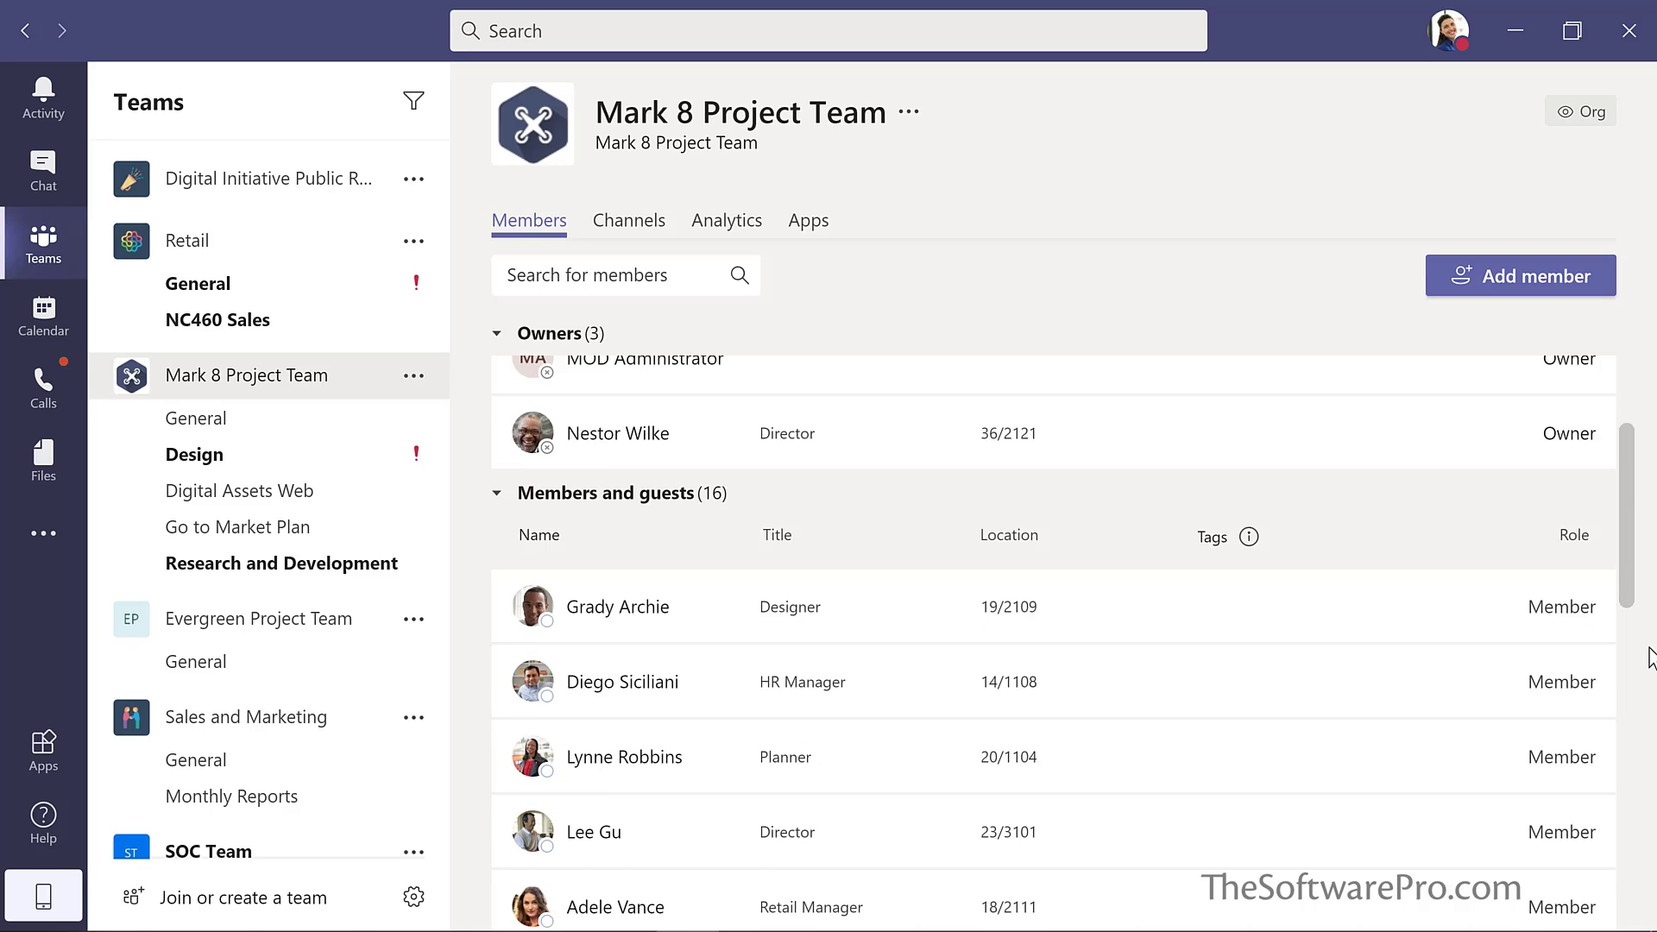
scroll(1648, 715, "down", 4)
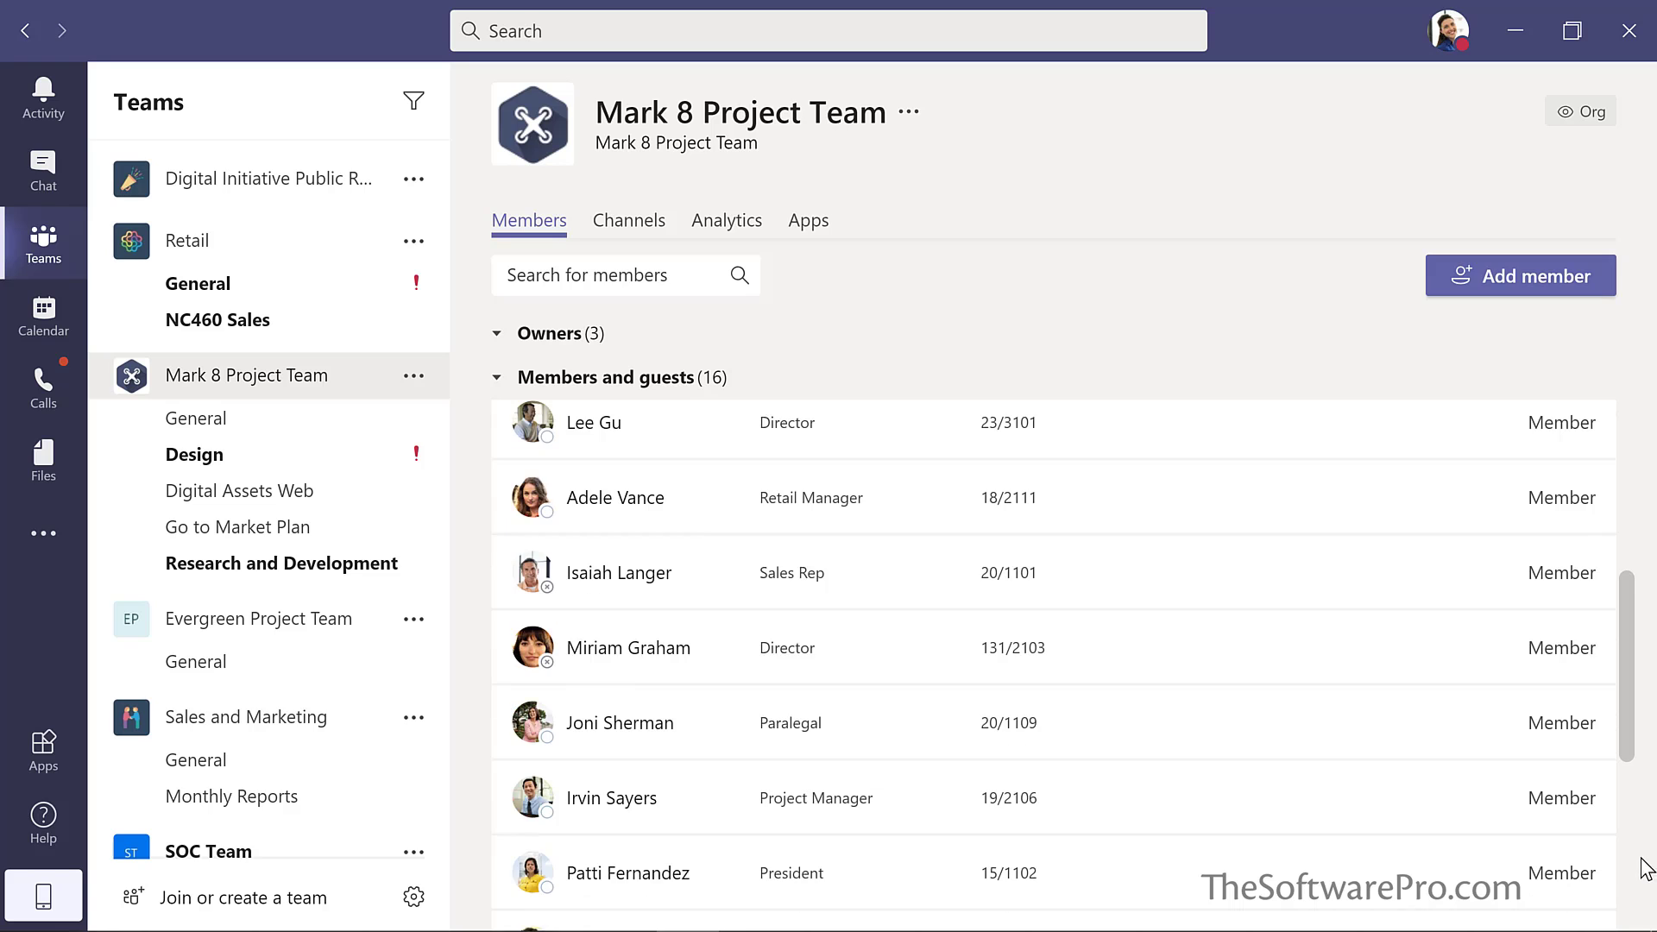
scroll(1642, 919, "down", 5)
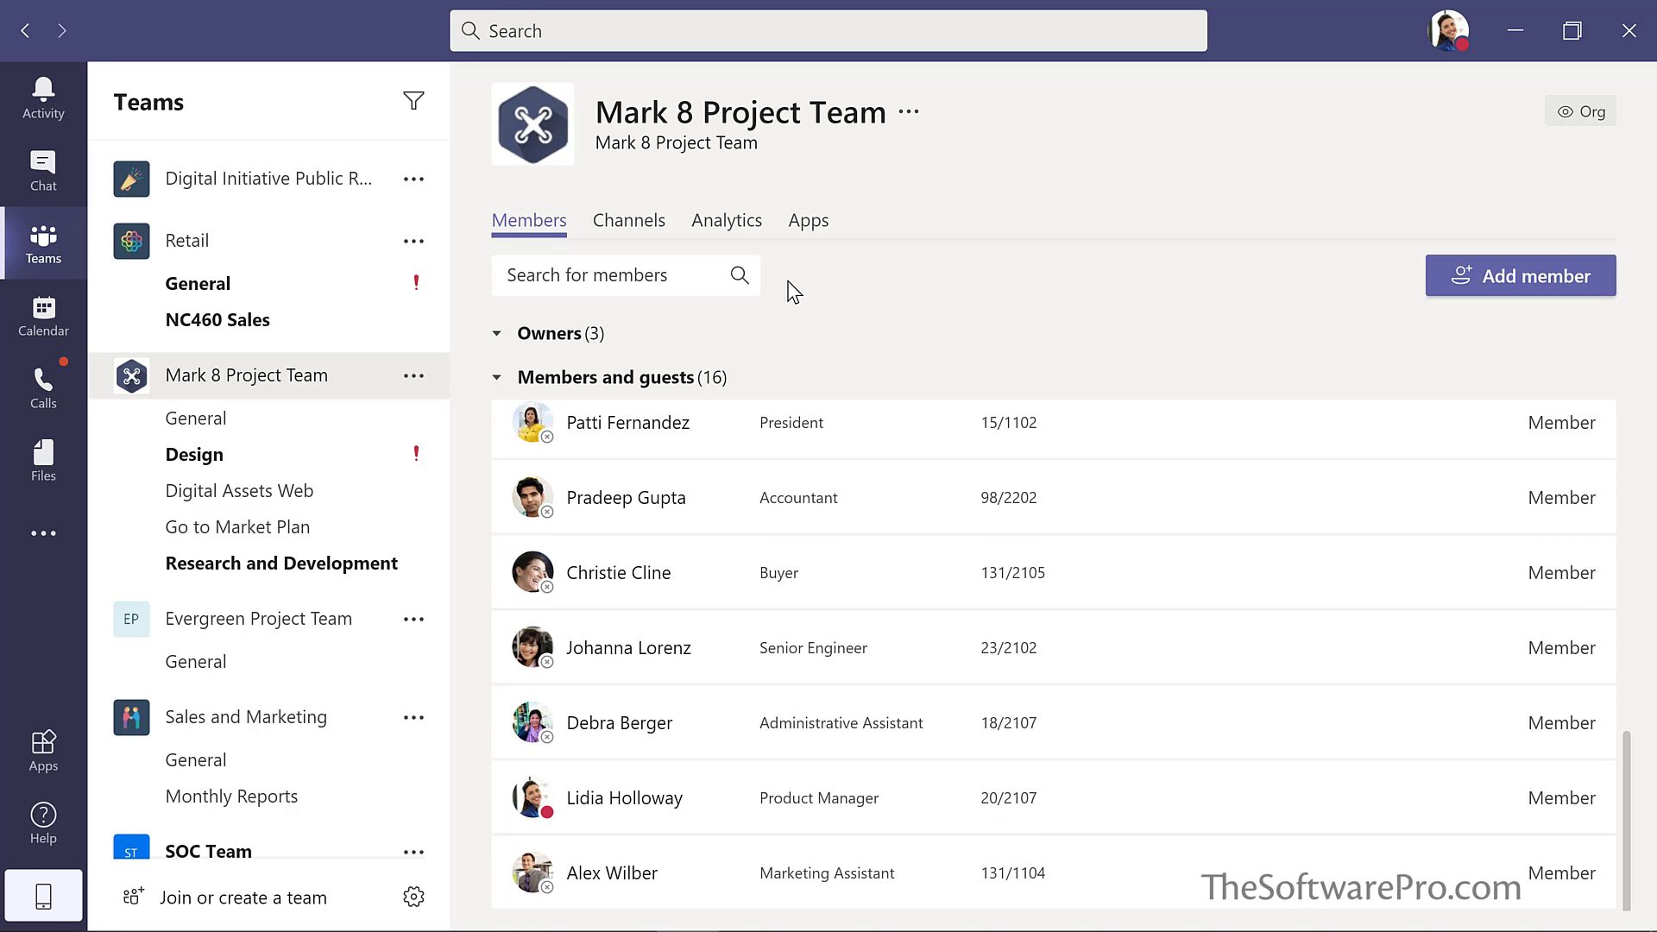
left_click(628, 226)
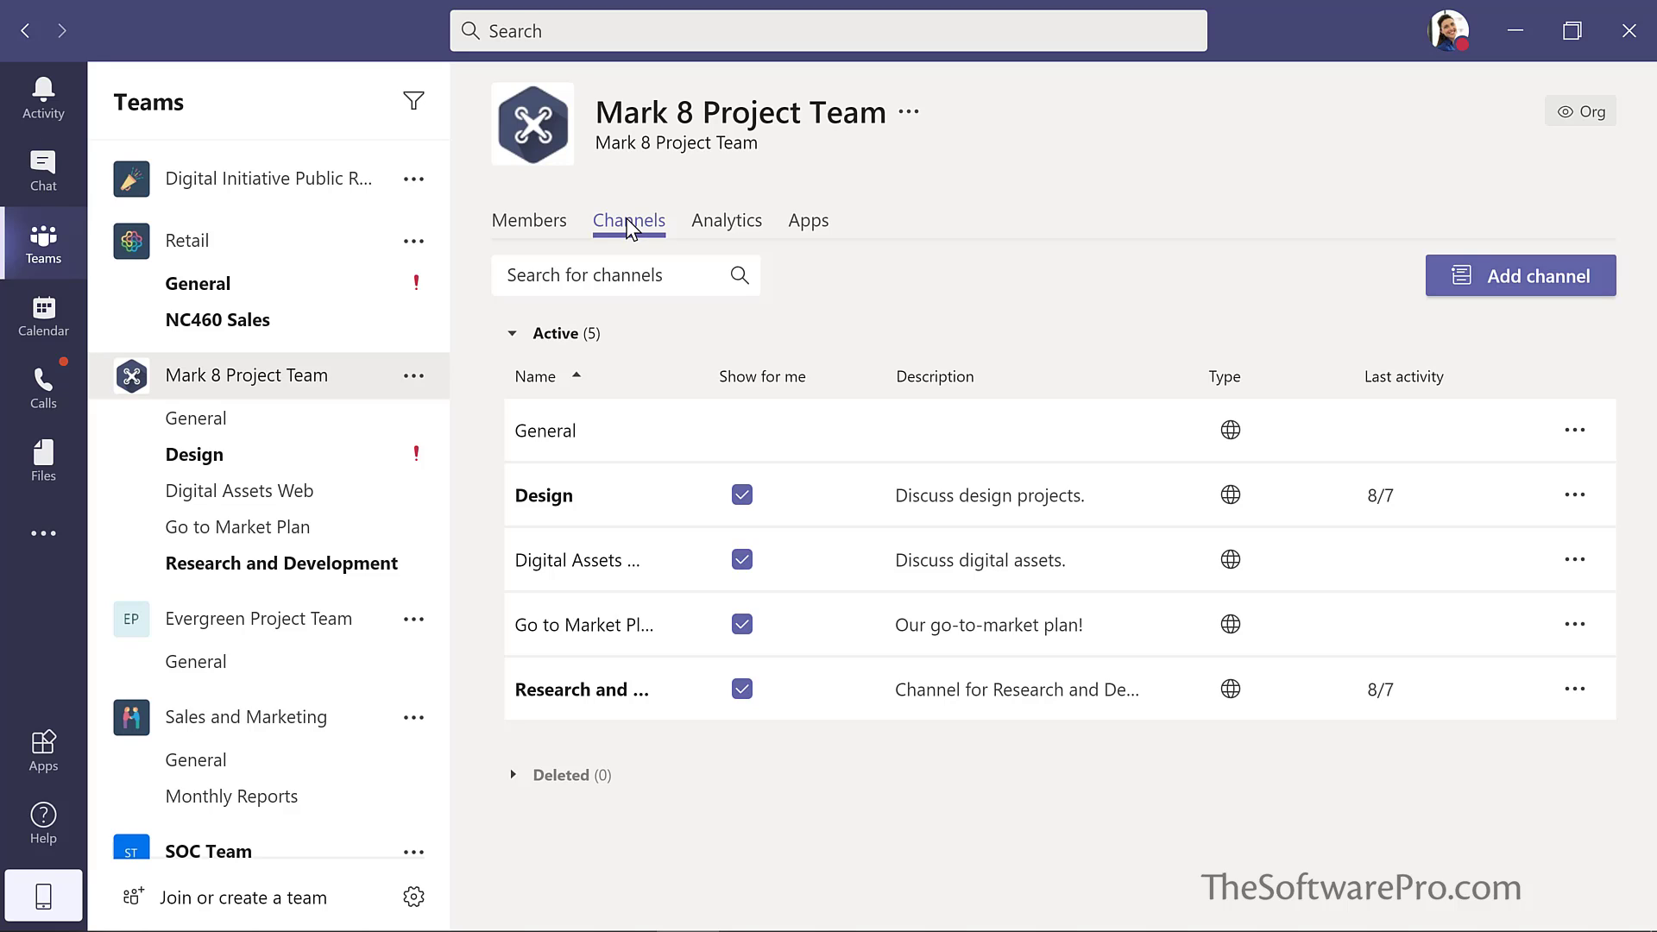
left_click(728, 230)
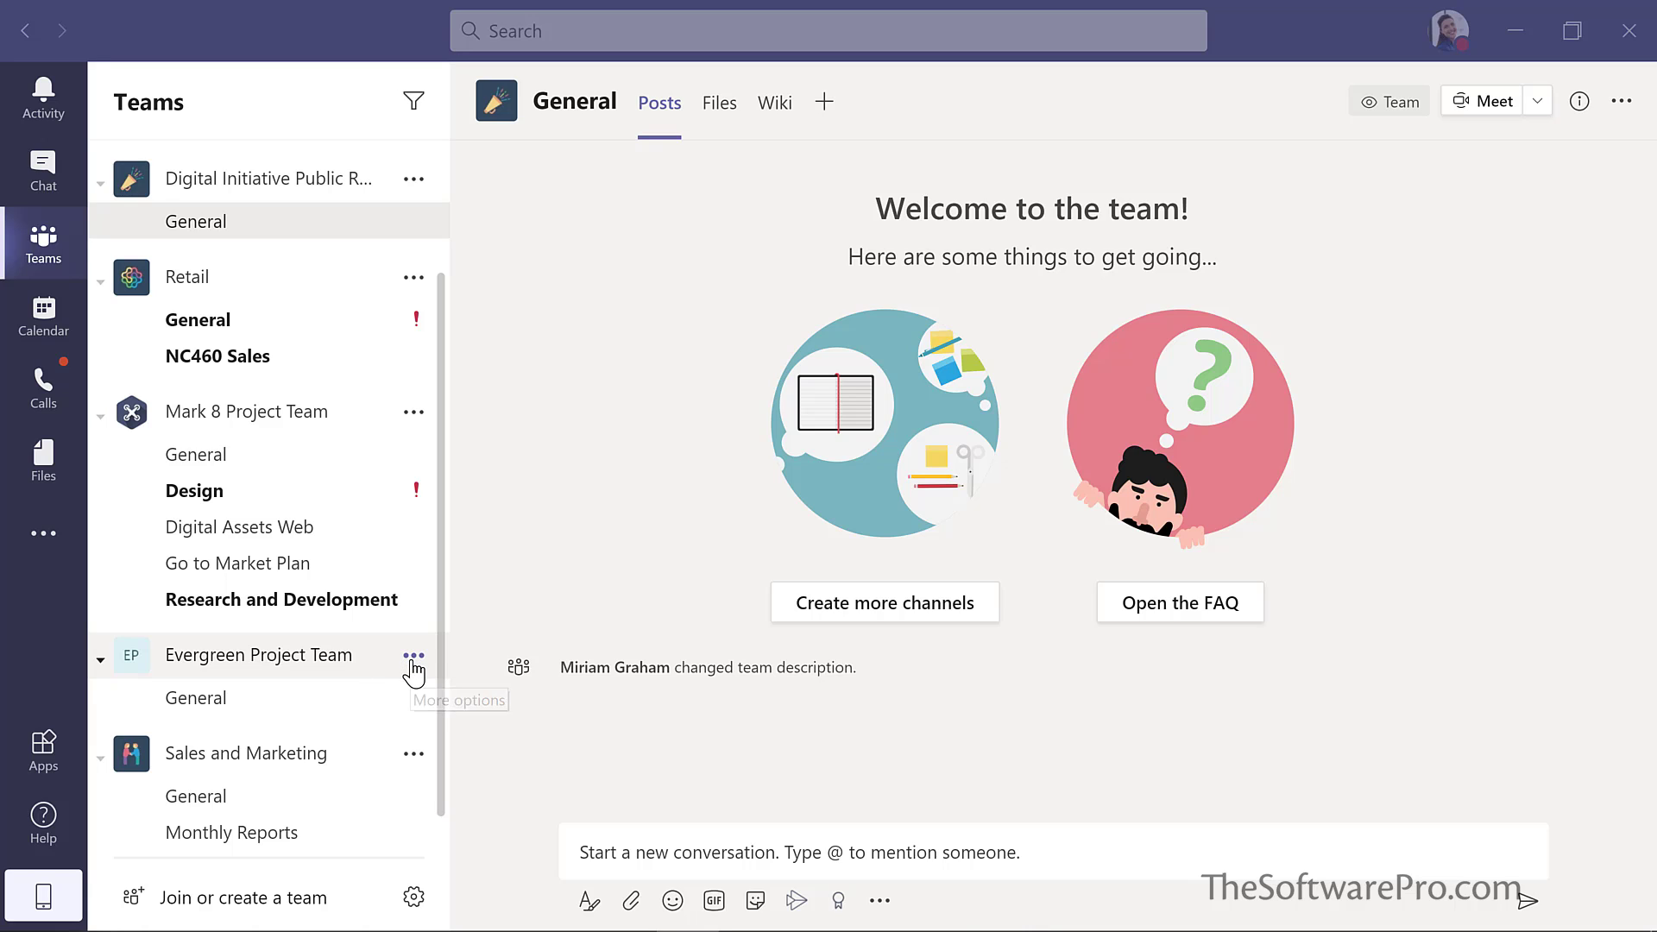
Add the director from the organization as a member of Evergreen Project Team.
left_click(414, 664)
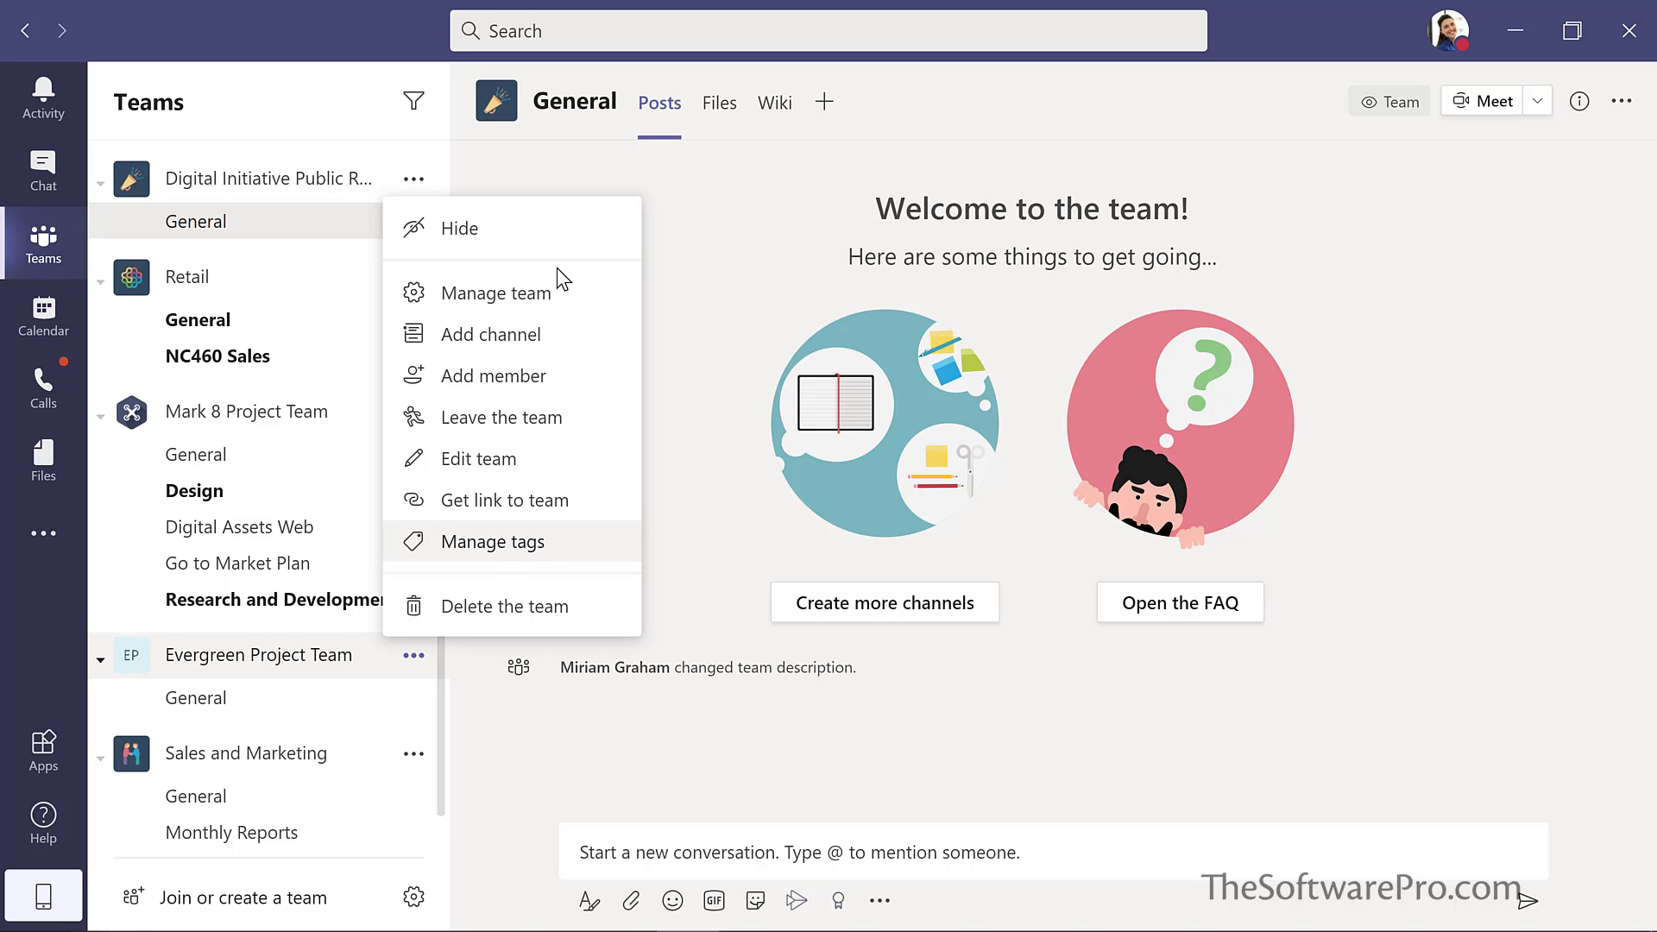
left_click(488, 380)
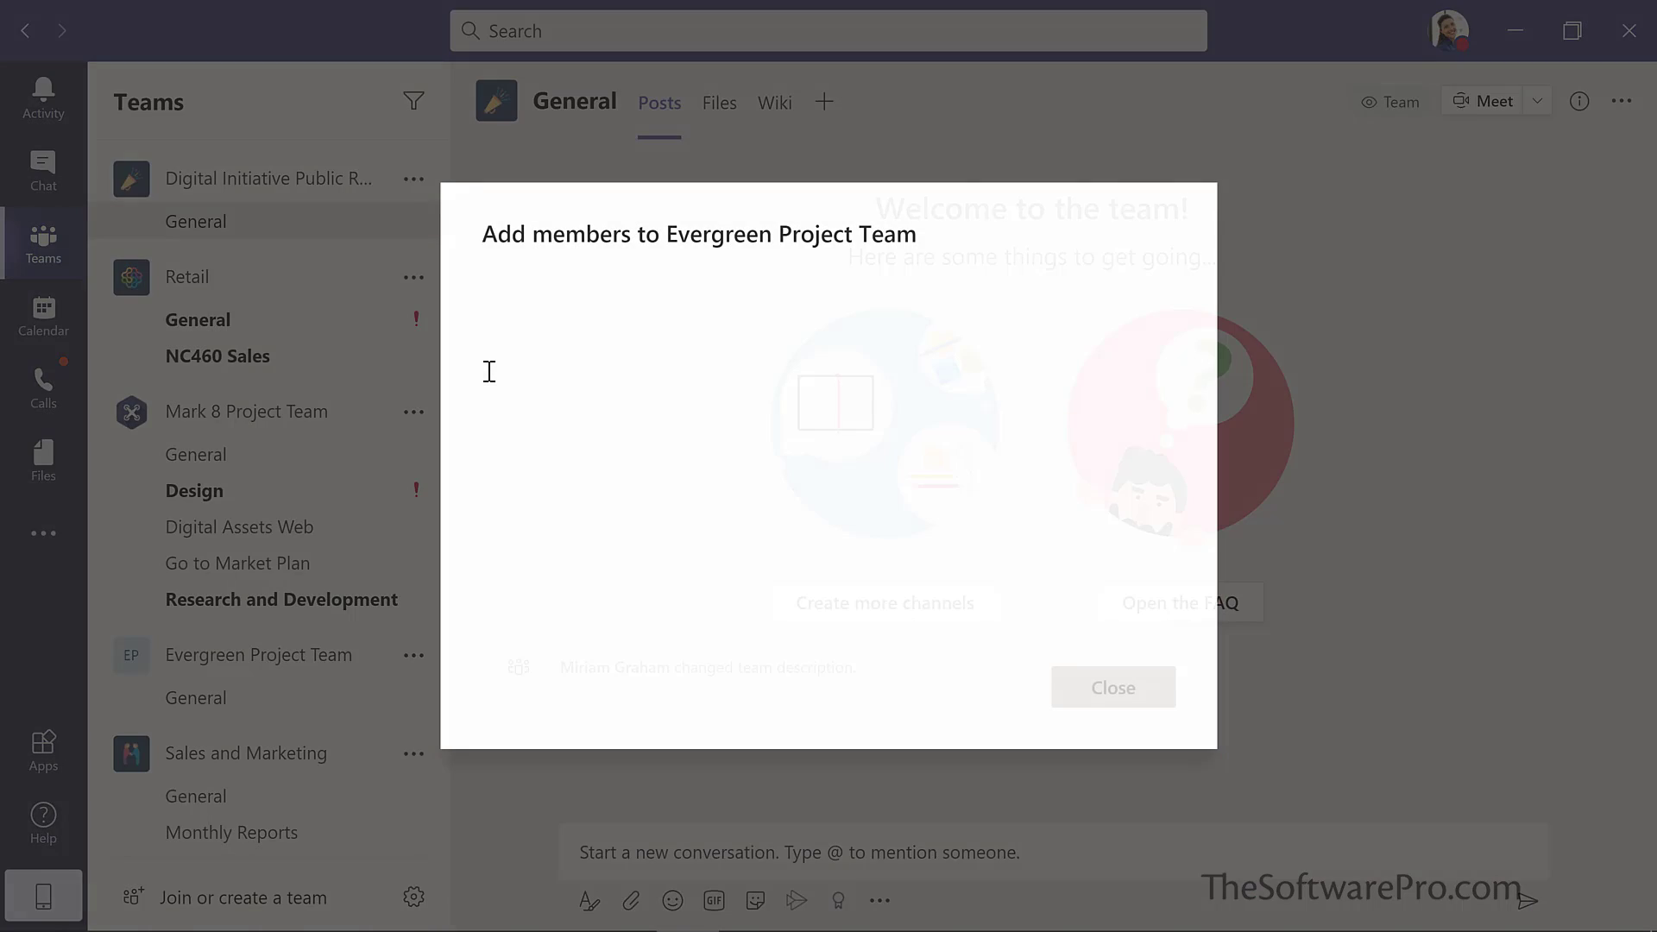
type("nestor")
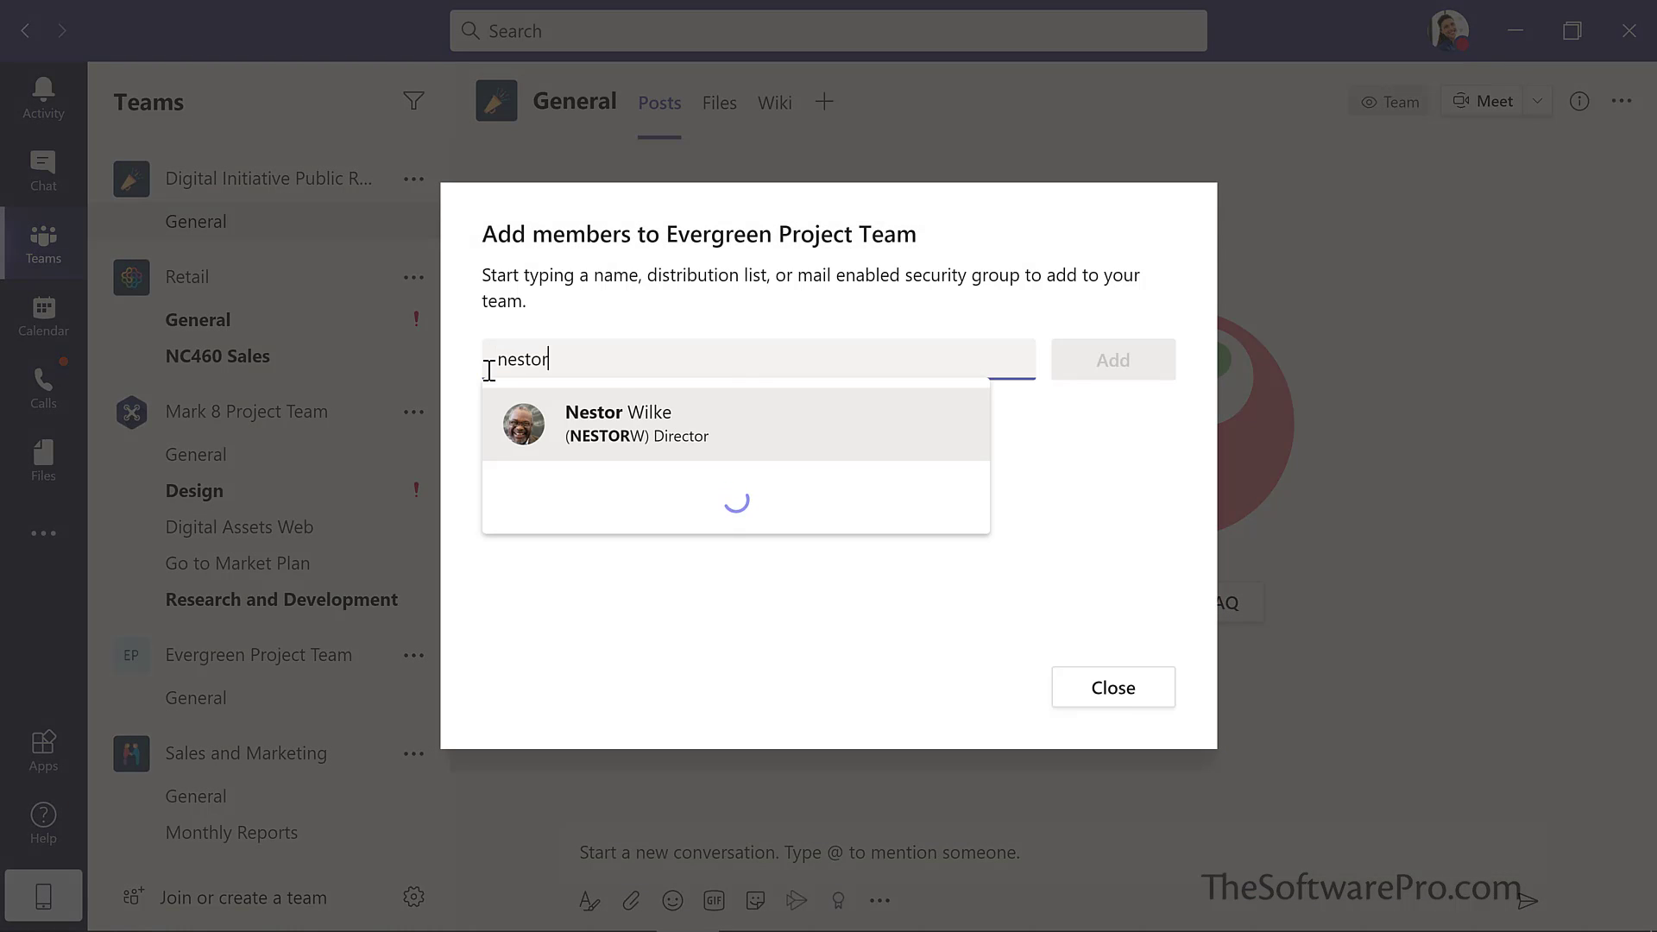
key("Return")
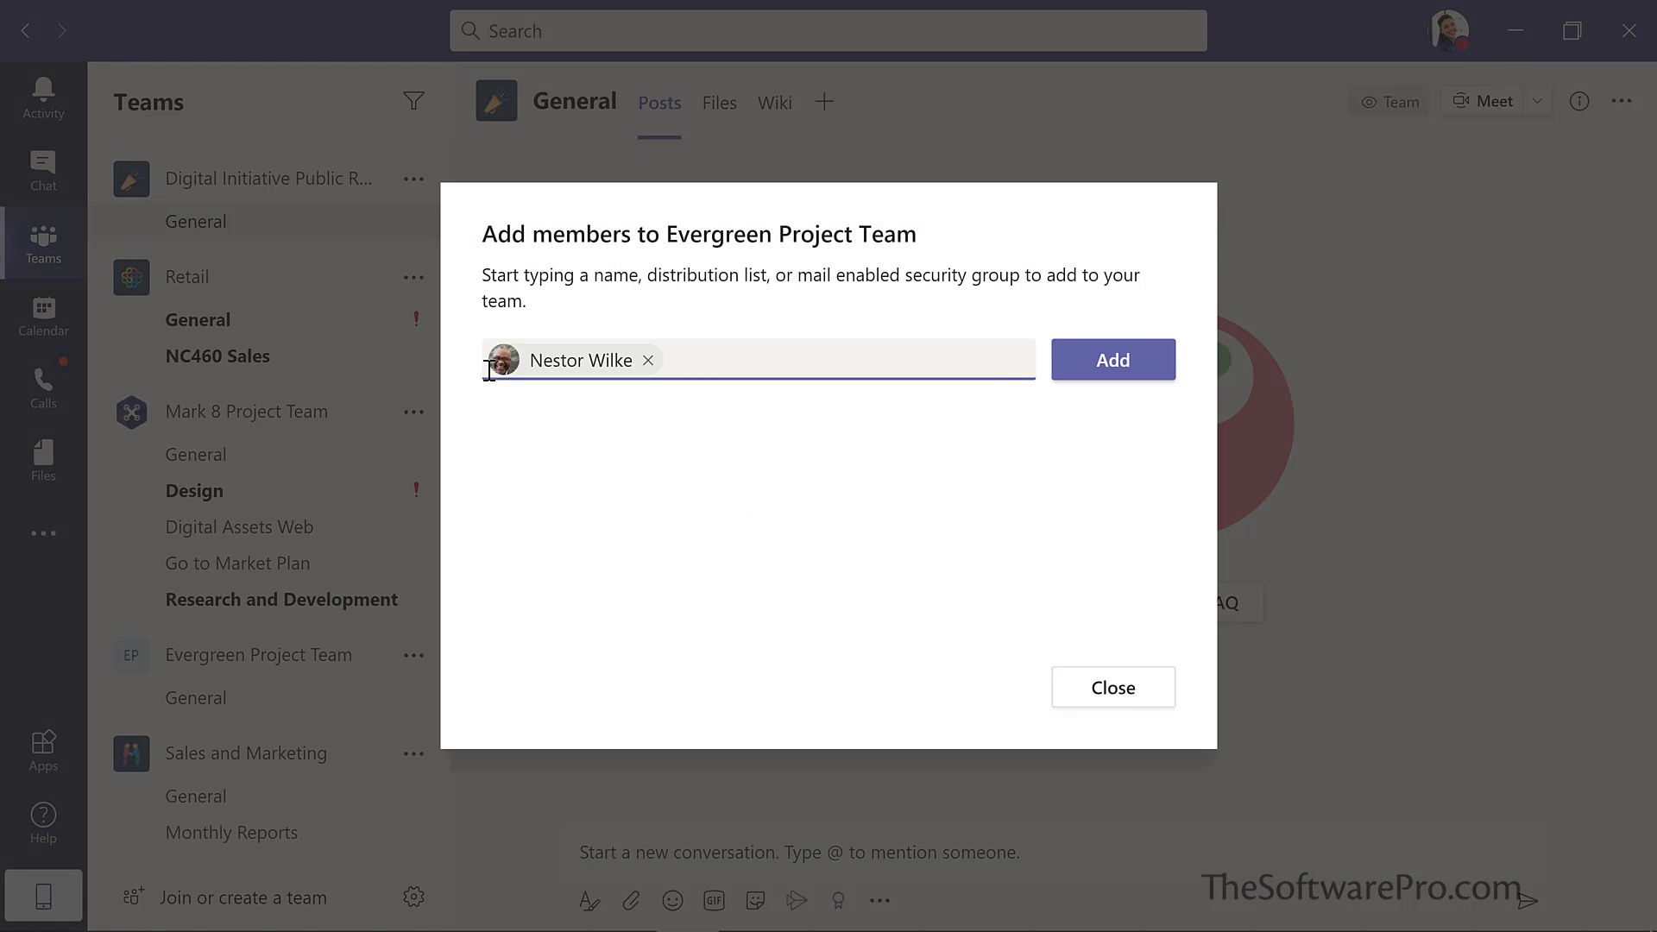
left_click(1125, 371)
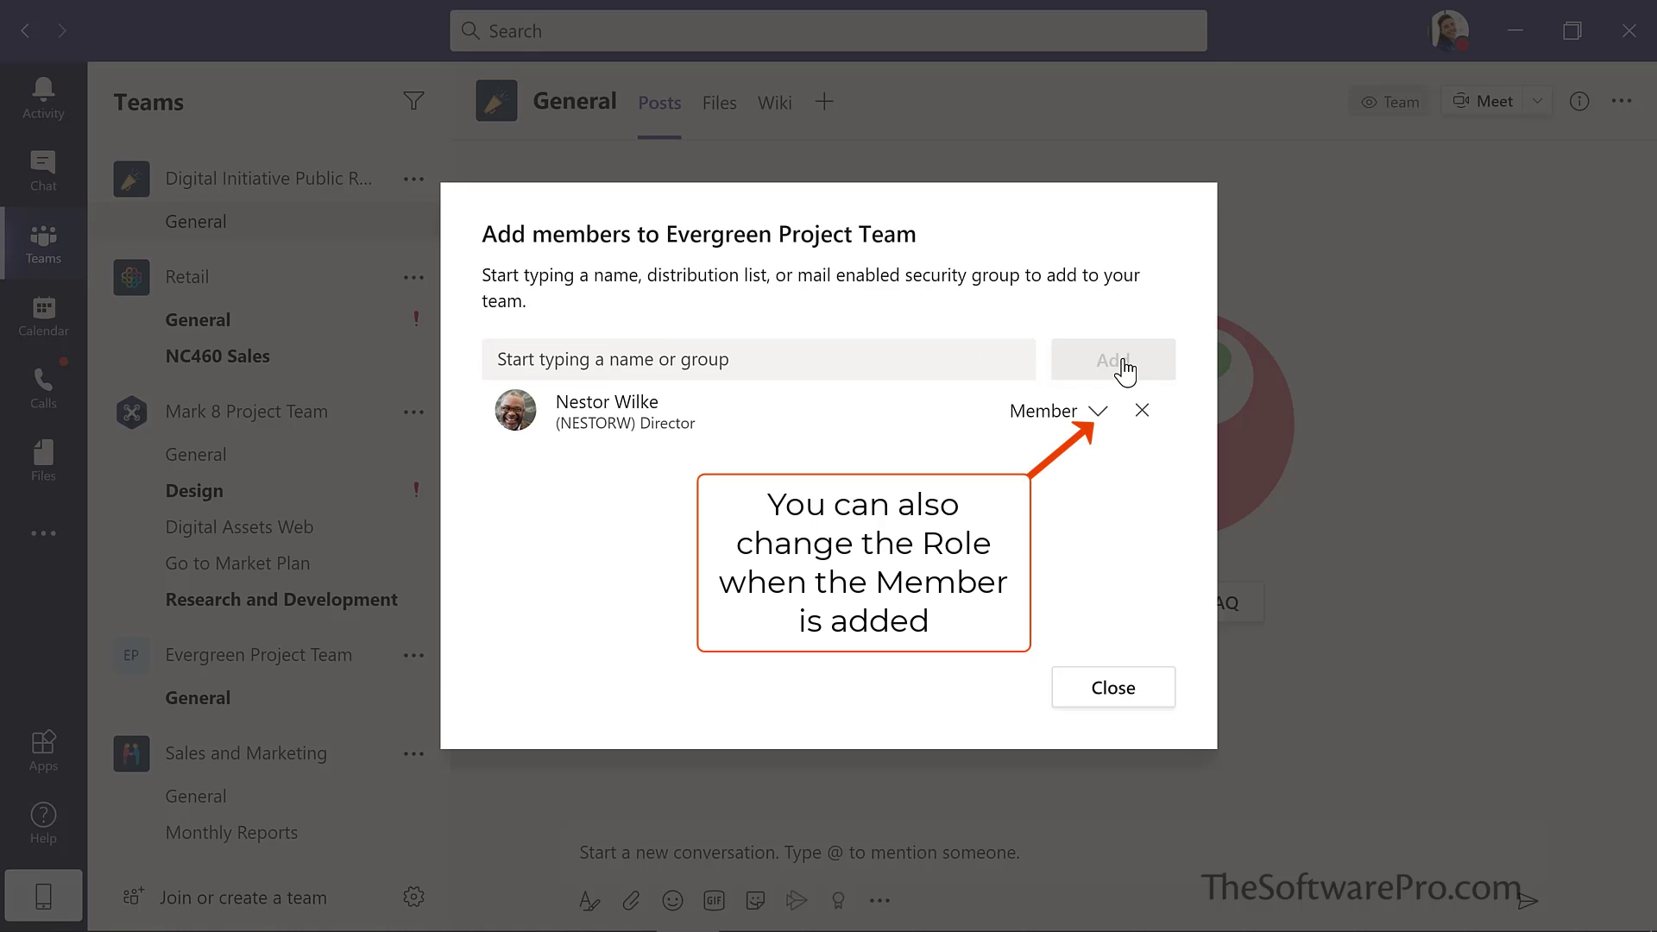
left_click(1111, 683)
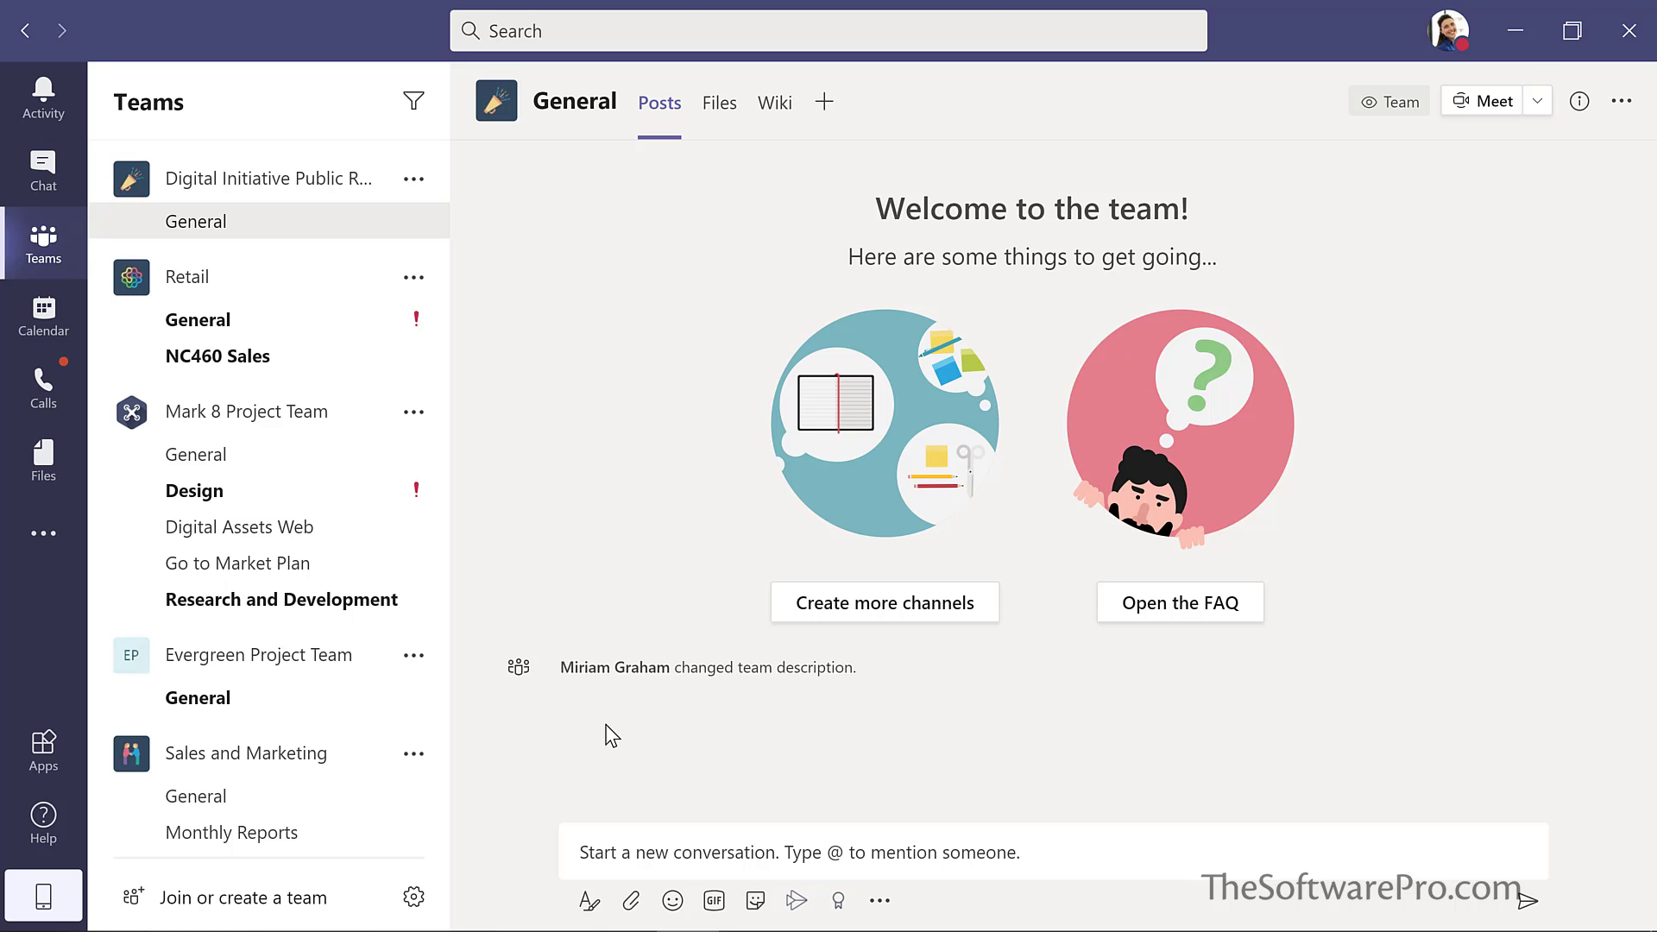
Change the director's role in Evergreen Project Team to Owner.
left_click(415, 658)
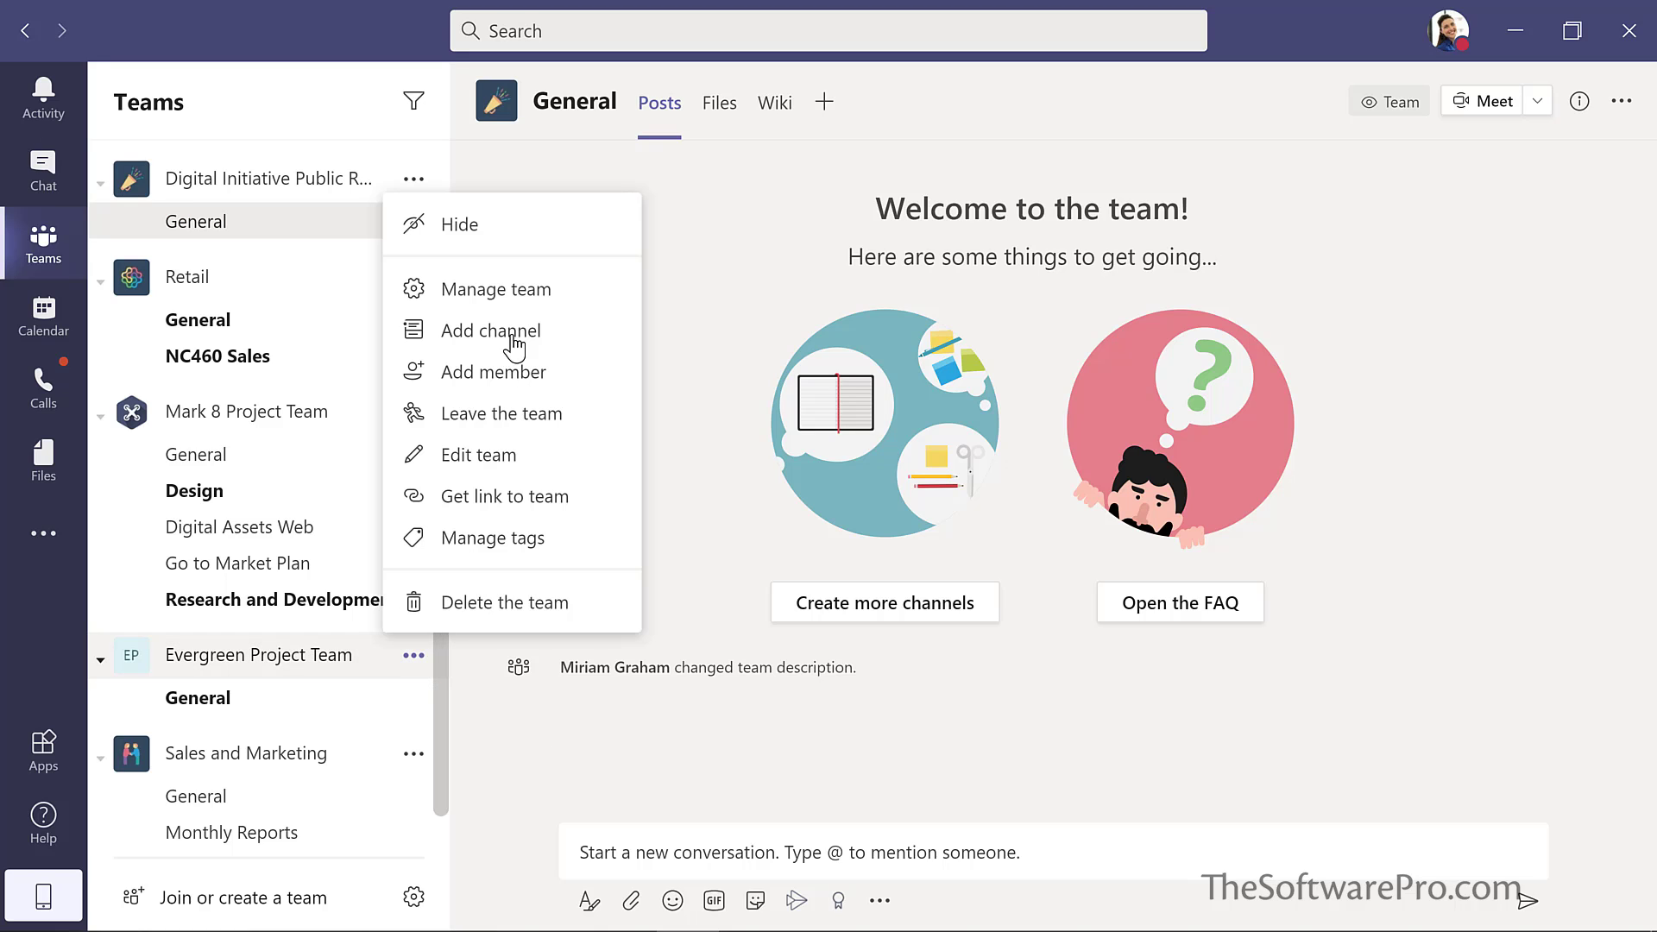
left_click(508, 289)
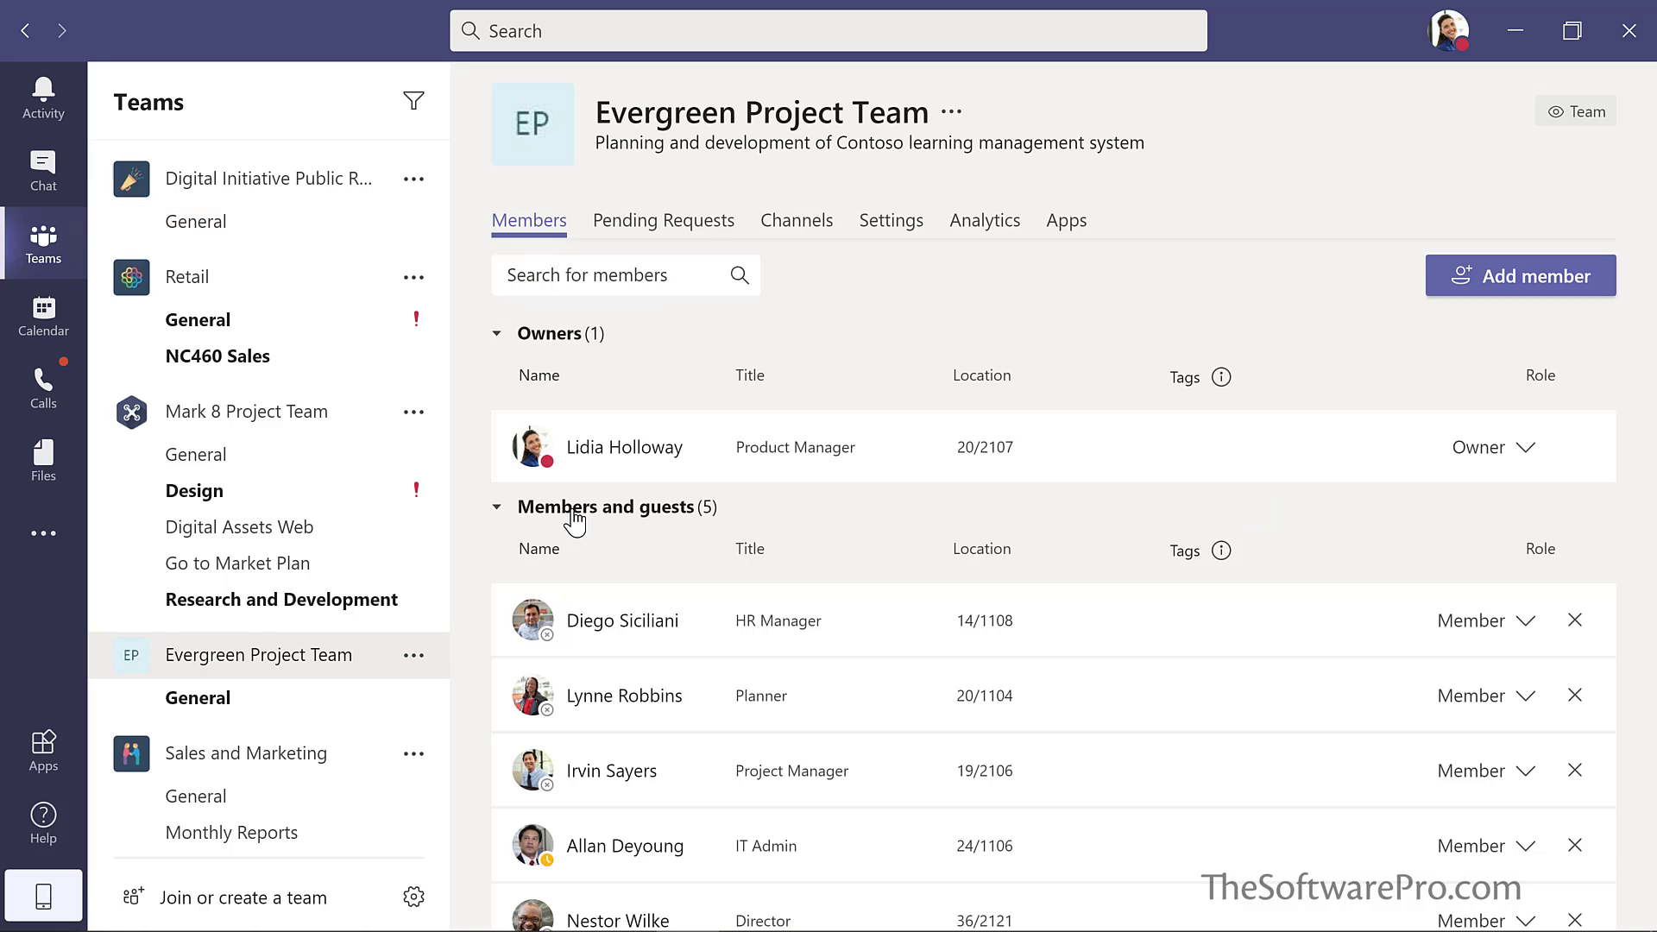
scroll(630, 626, "down", 1)
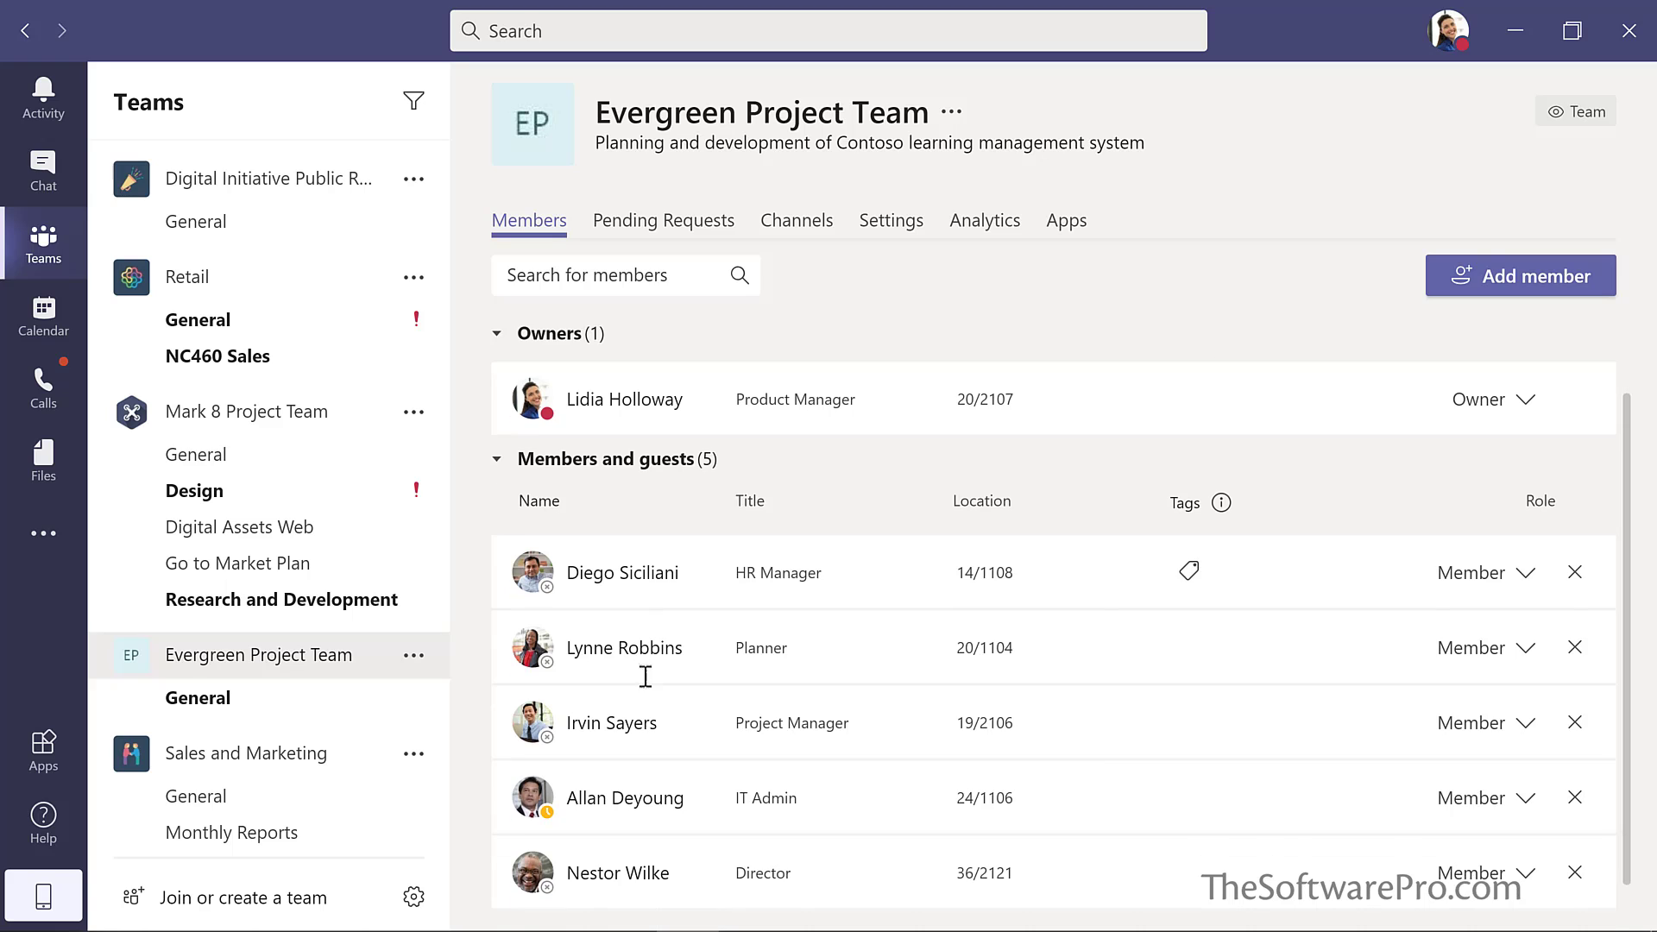
left_click(1525, 880)
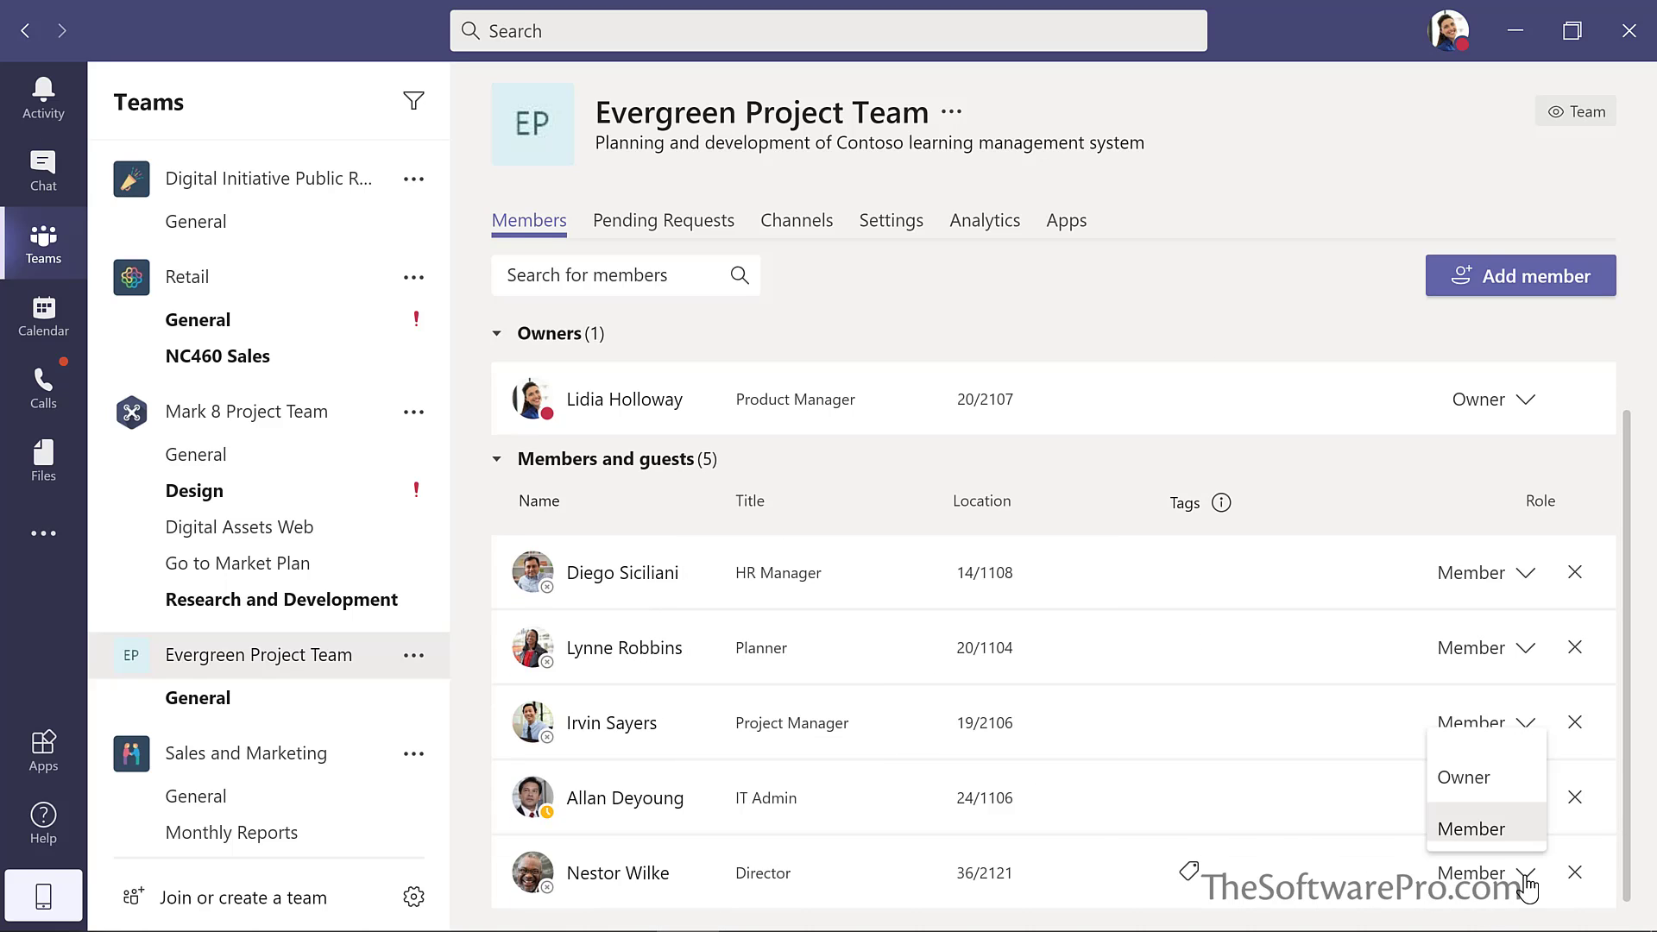
left_click(1475, 781)
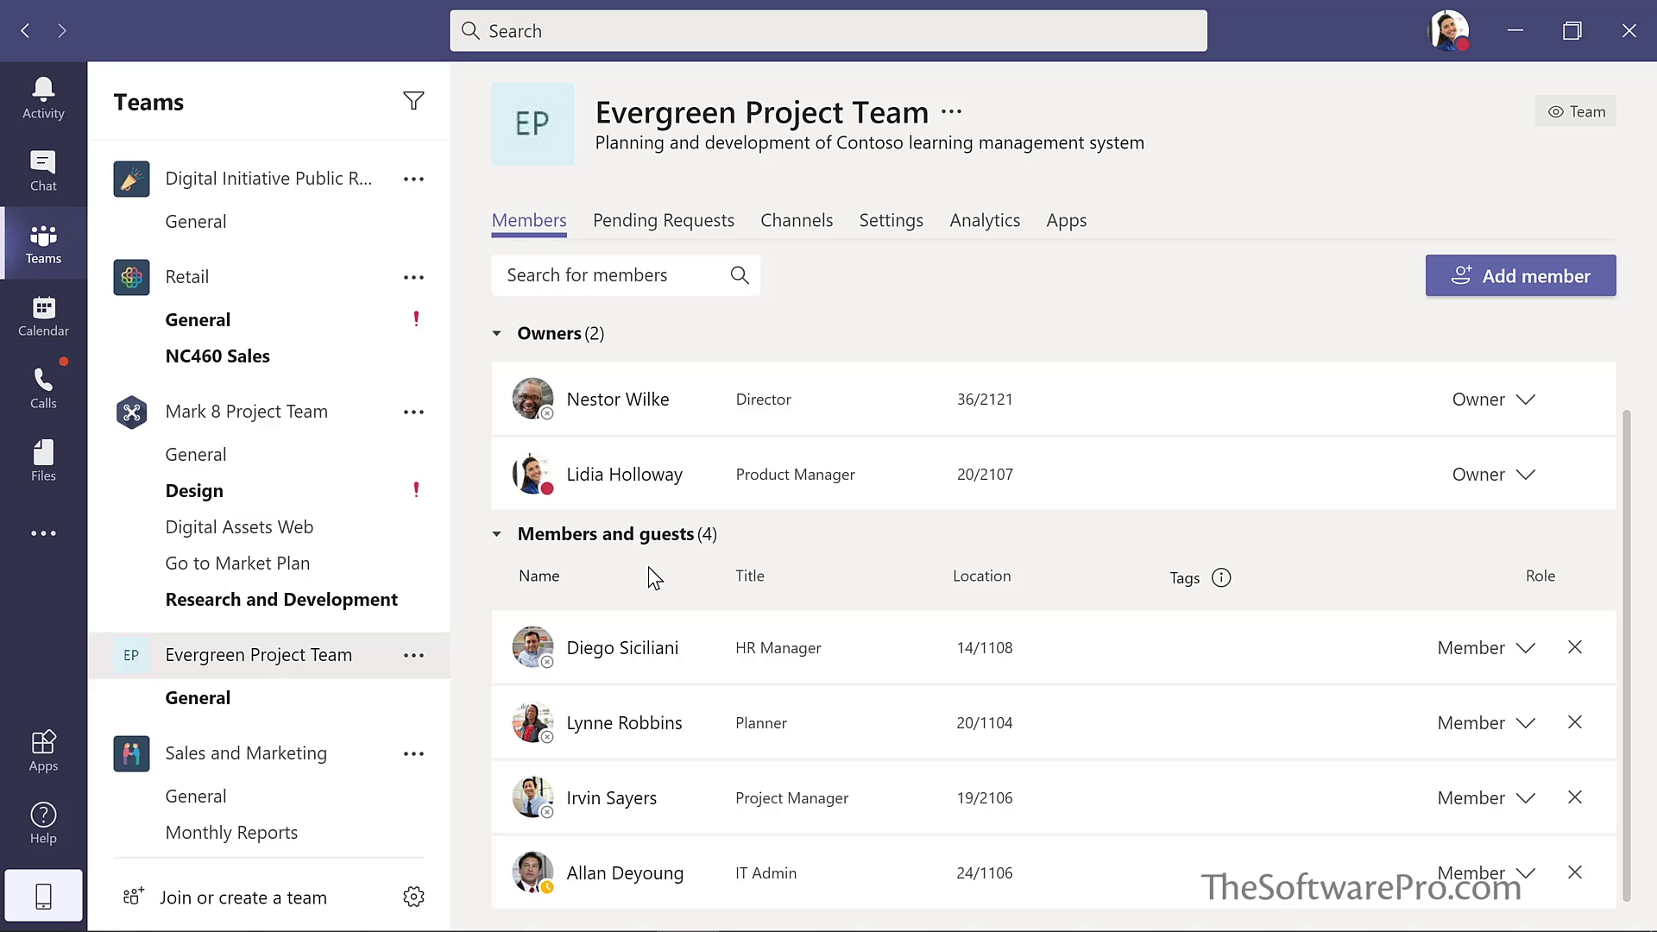
Start a formatted post of type Announcement in Evergreen Project Team's General channel.
left_click(222, 693)
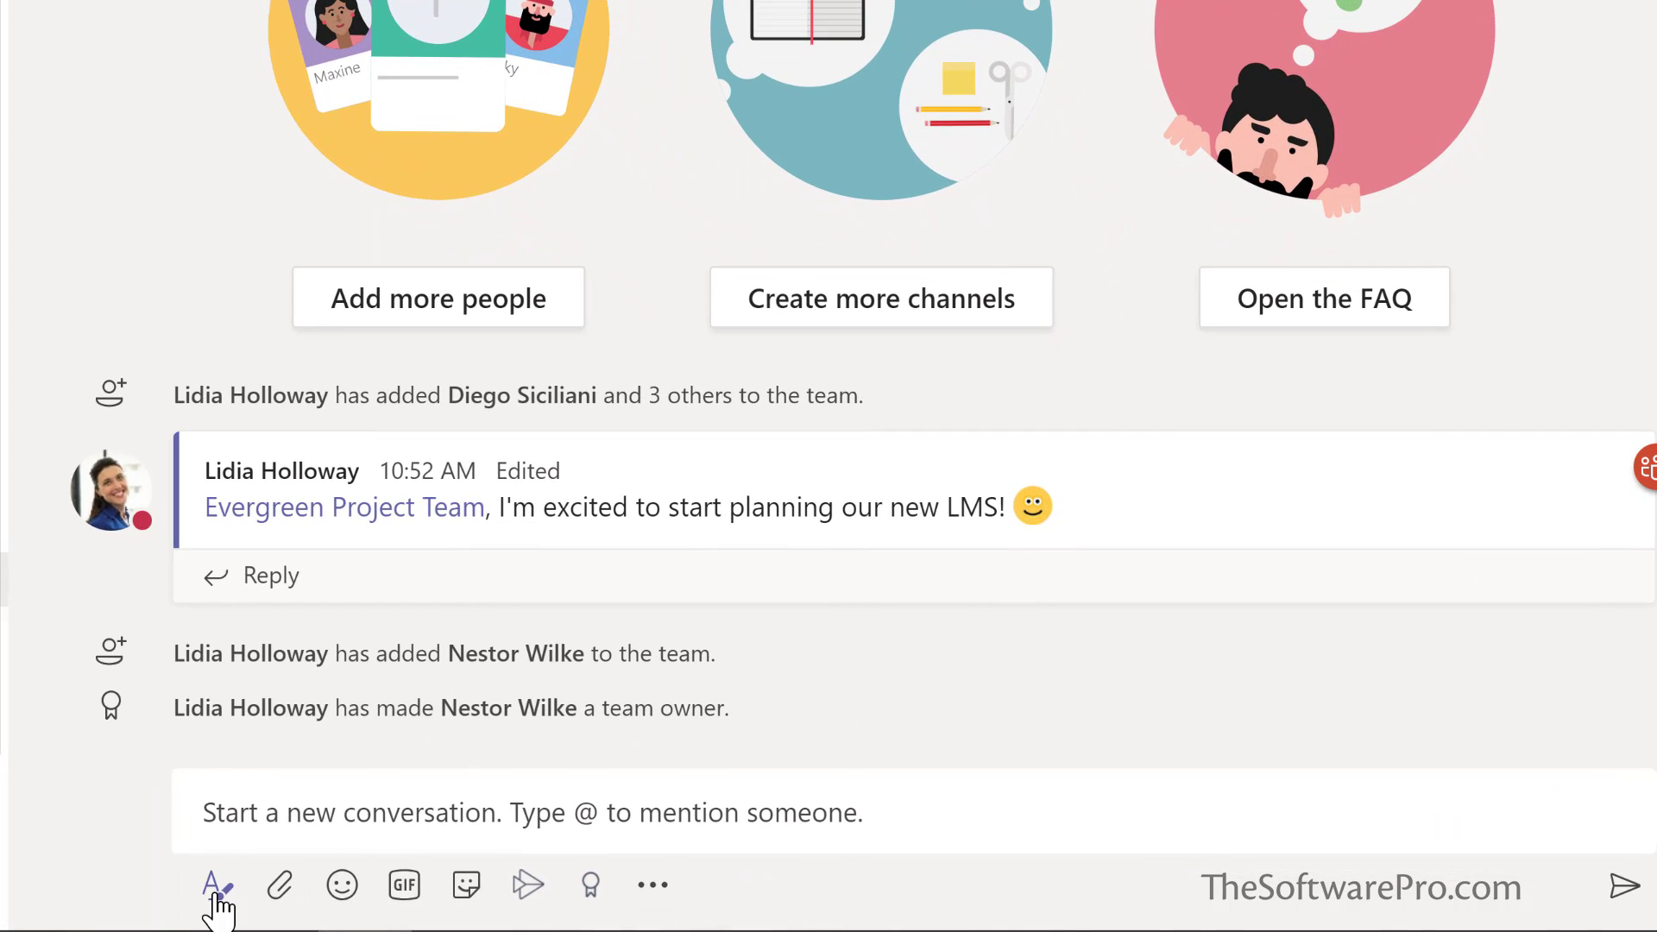
left_click(216, 897)
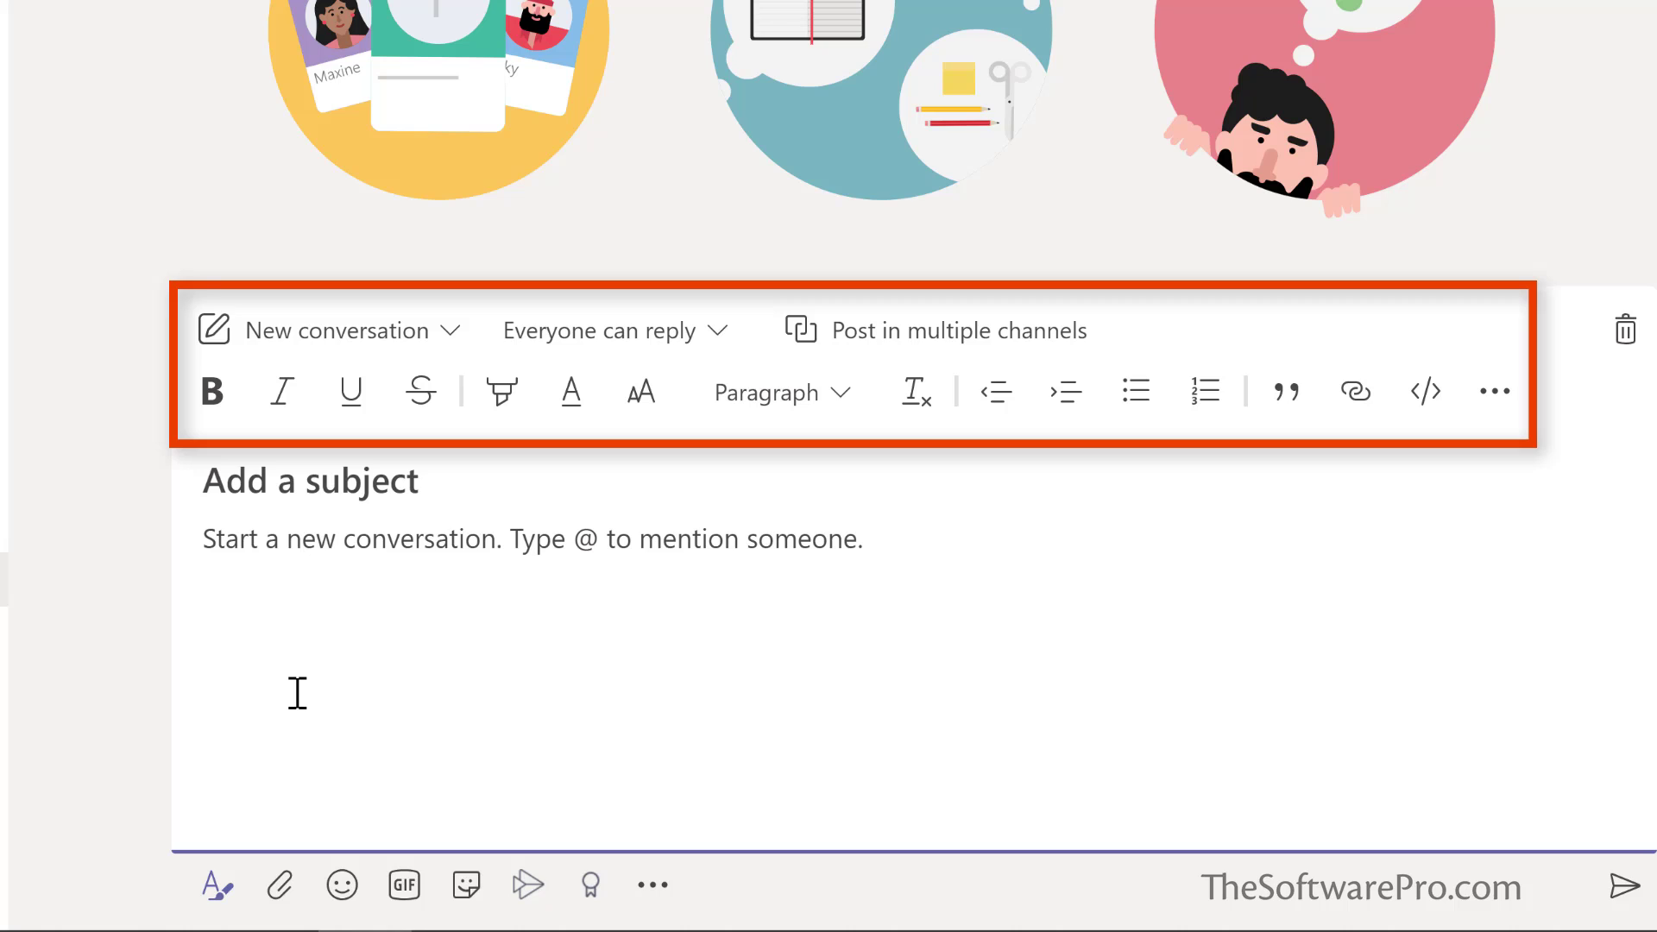
left_click(451, 347)
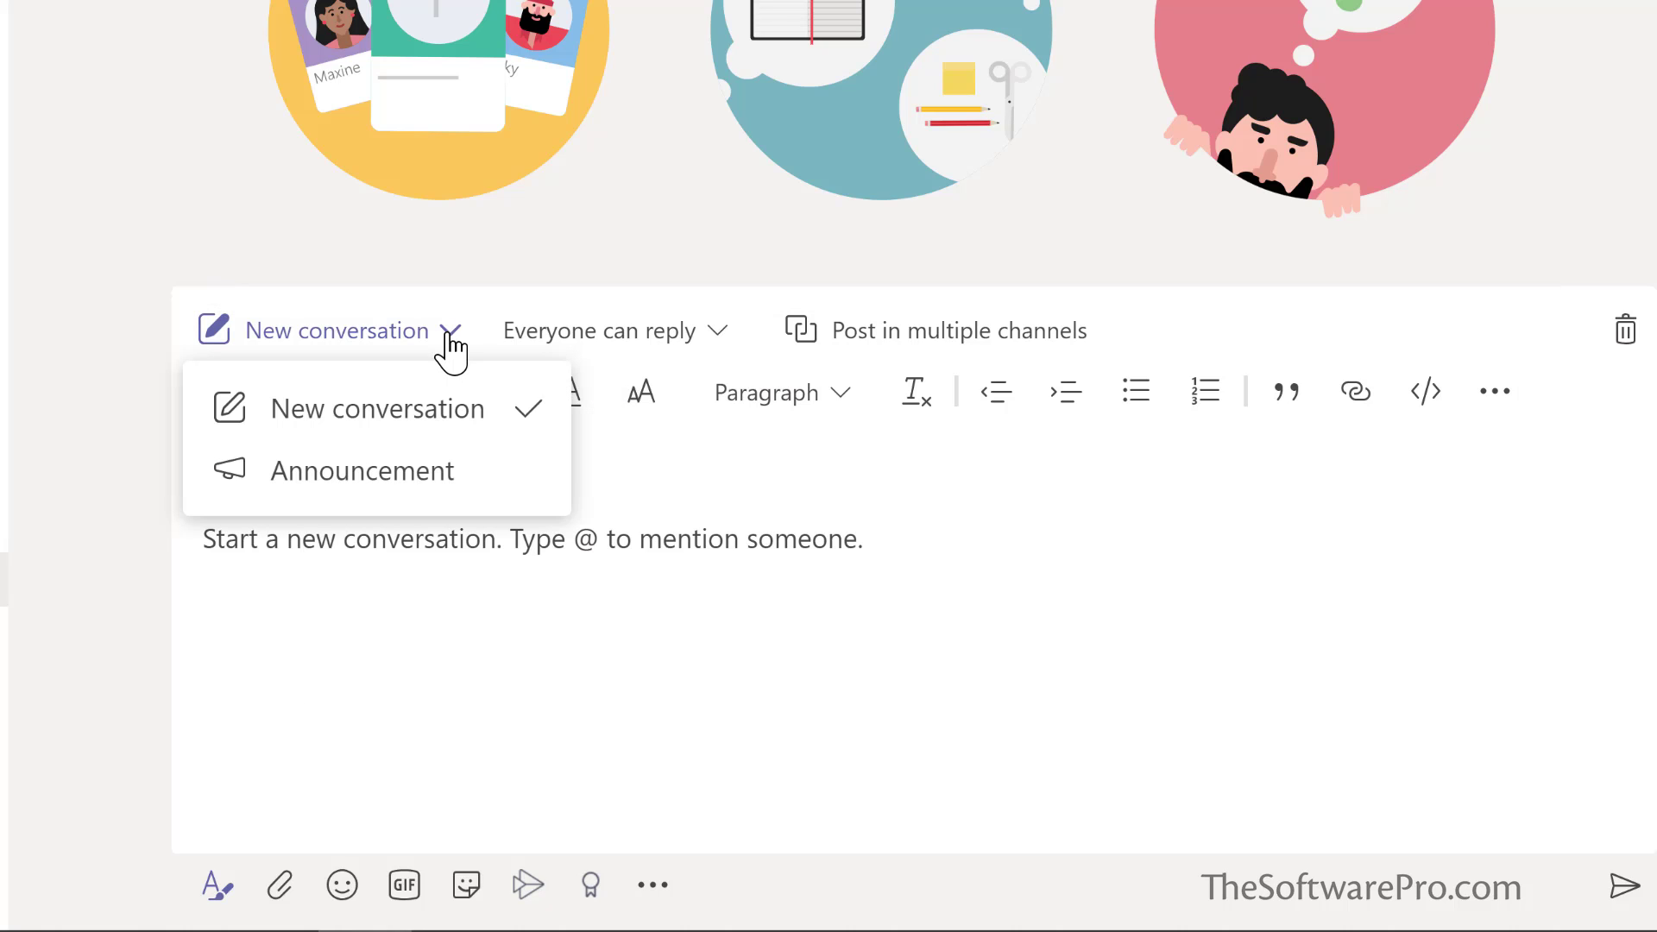
left_click(383, 473)
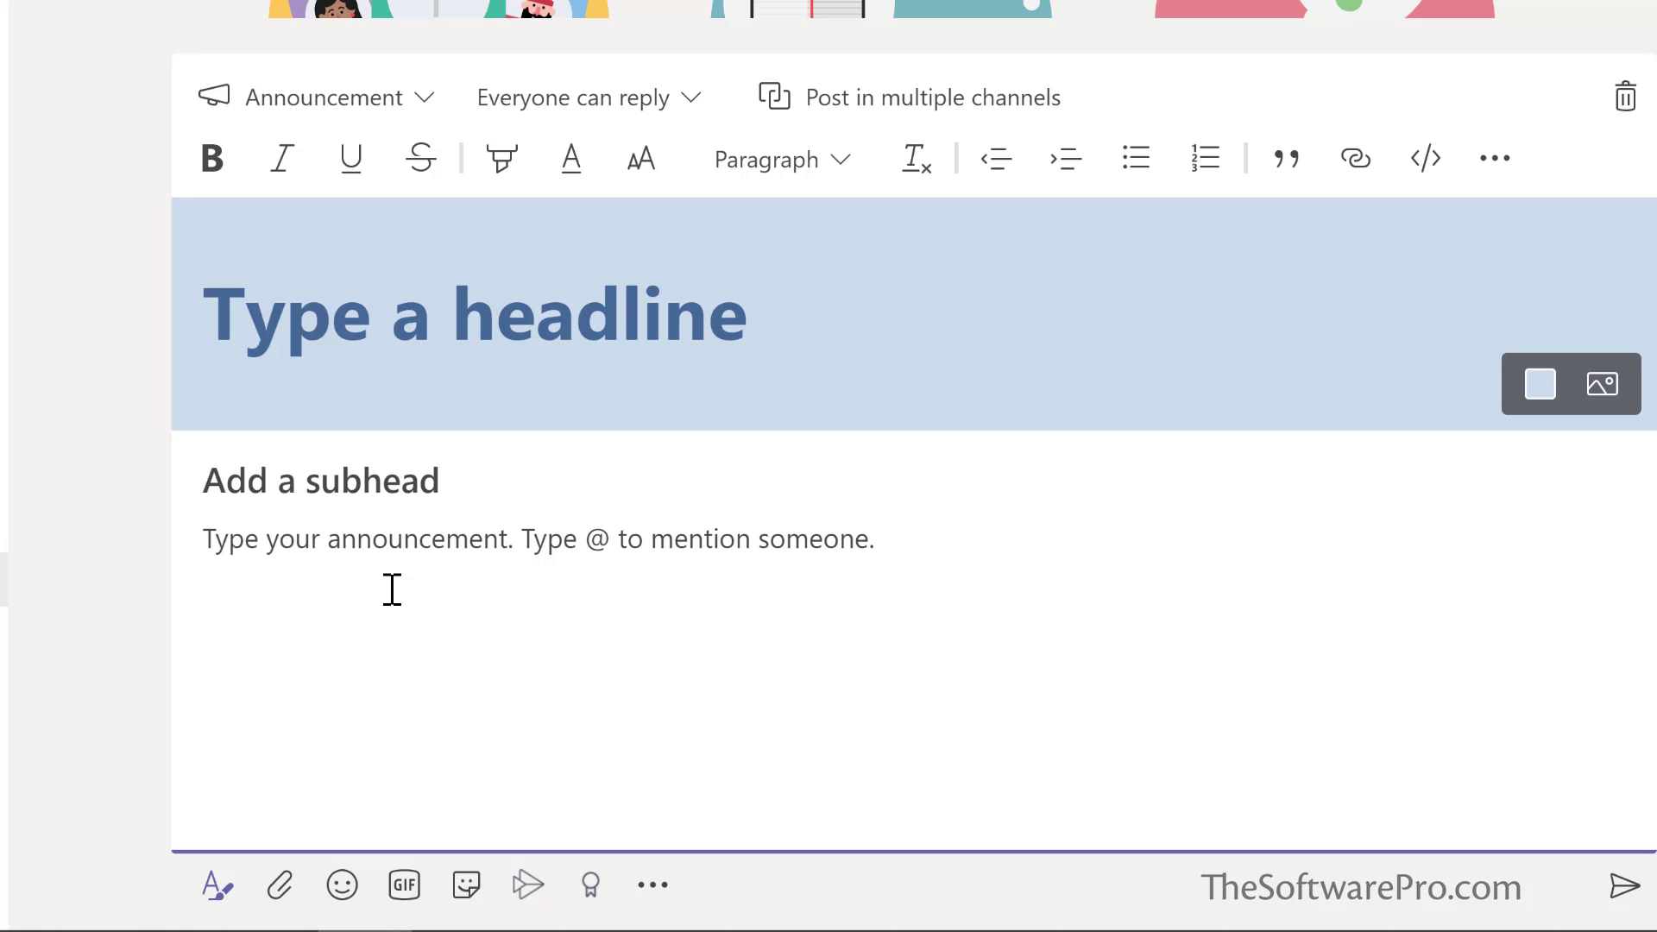
Write a headline welcoming the director on dark teal, add a subhead welcoming him to Contoso and a message about joining the LMS planning team, and post it.
type("Welcome Nestor!")
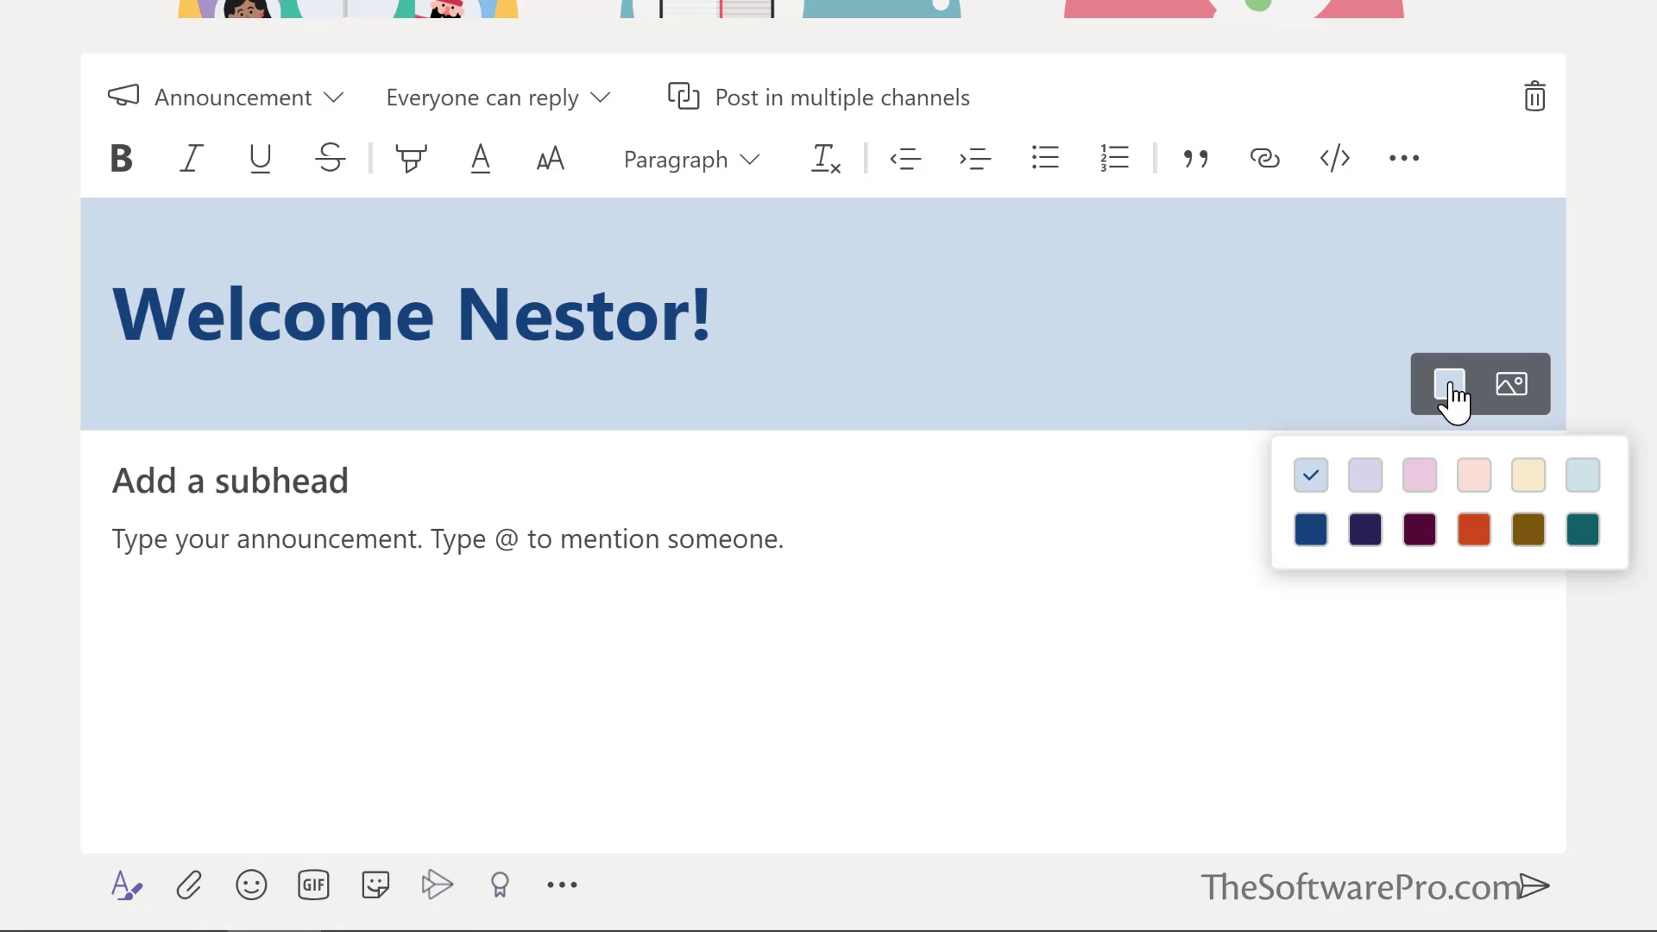
left_click(1584, 532)
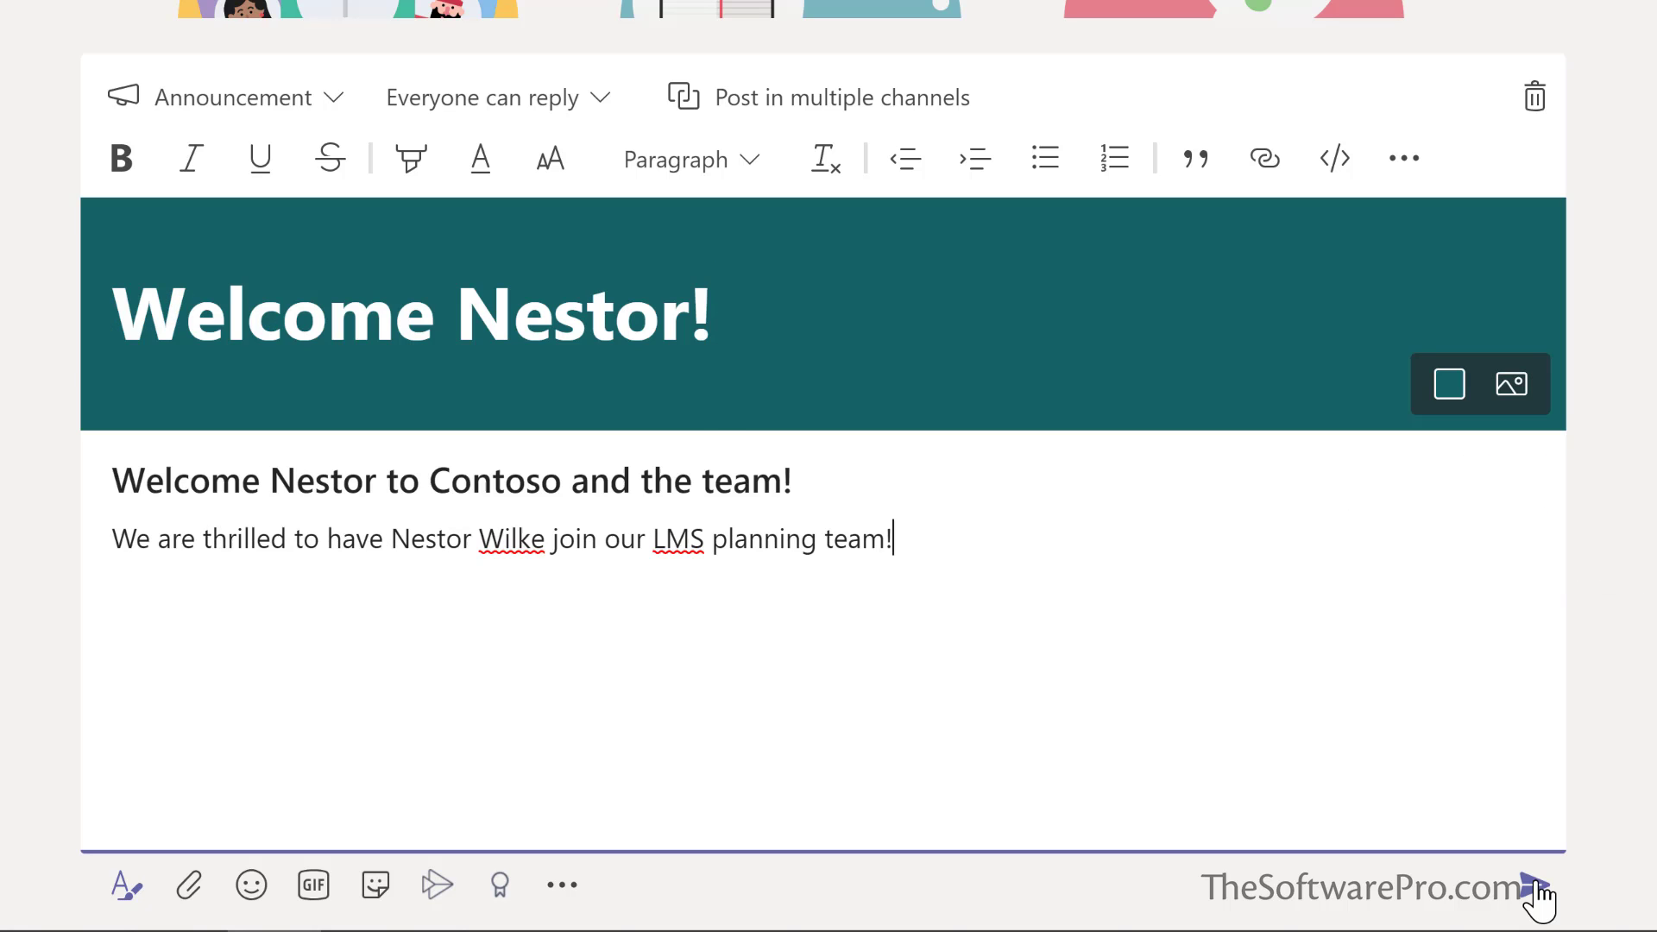
left_click(1537, 889)
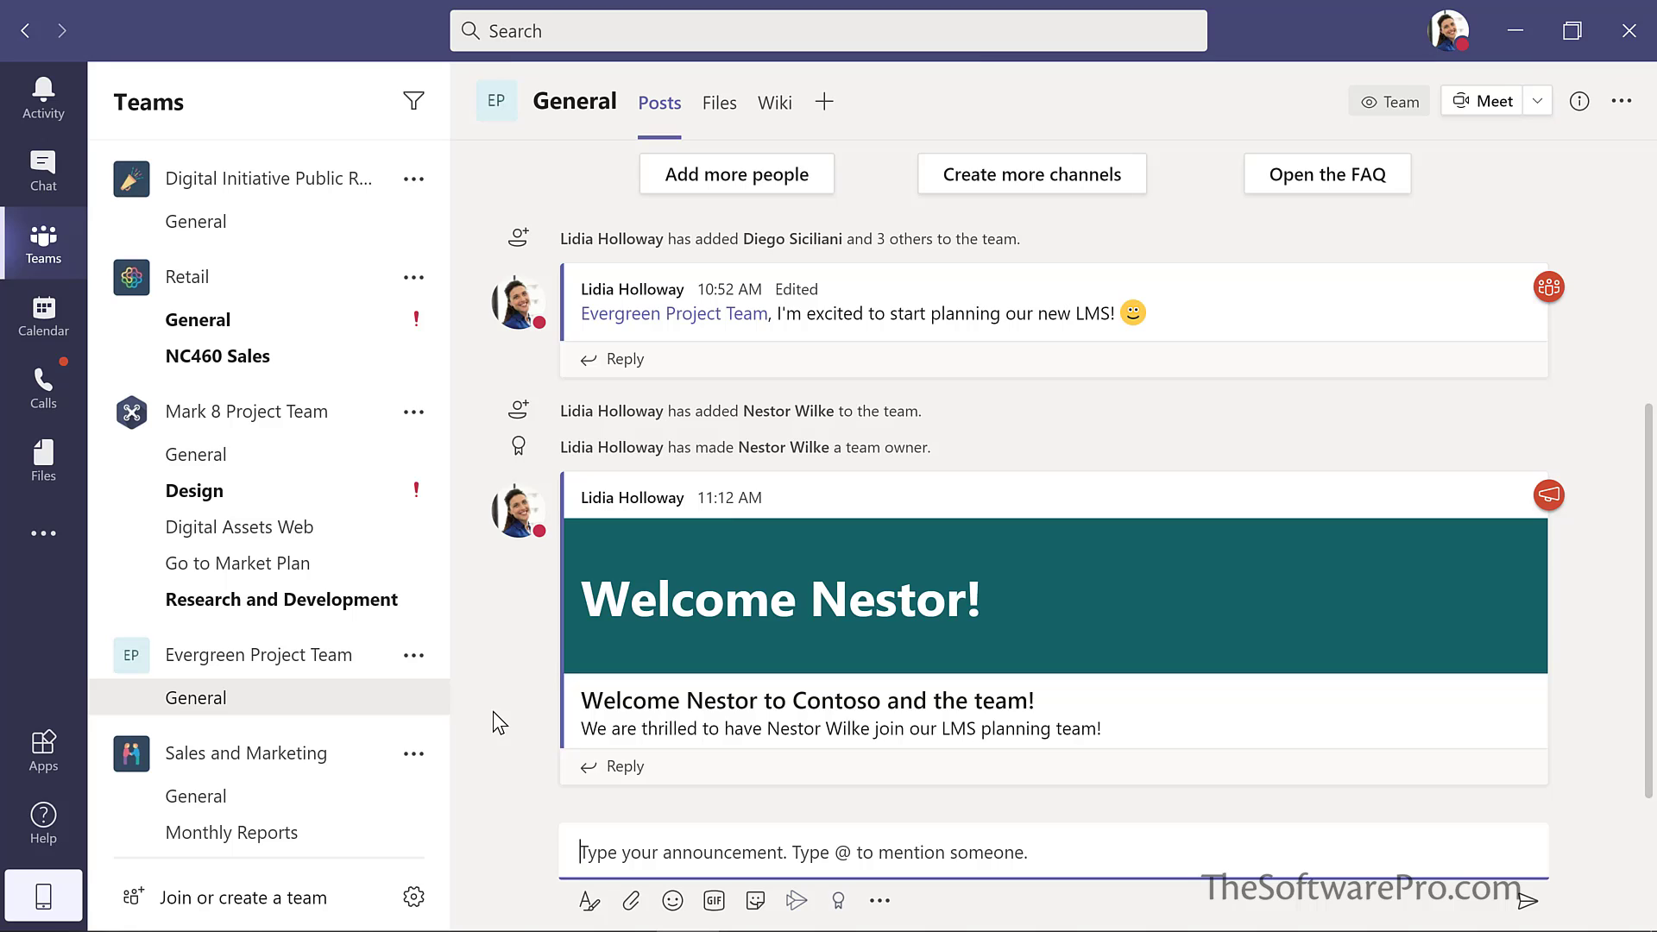
Start a new channel in Evergreen Project Team named Design with the description "Design and planning of LMS".
left_click(414, 657)
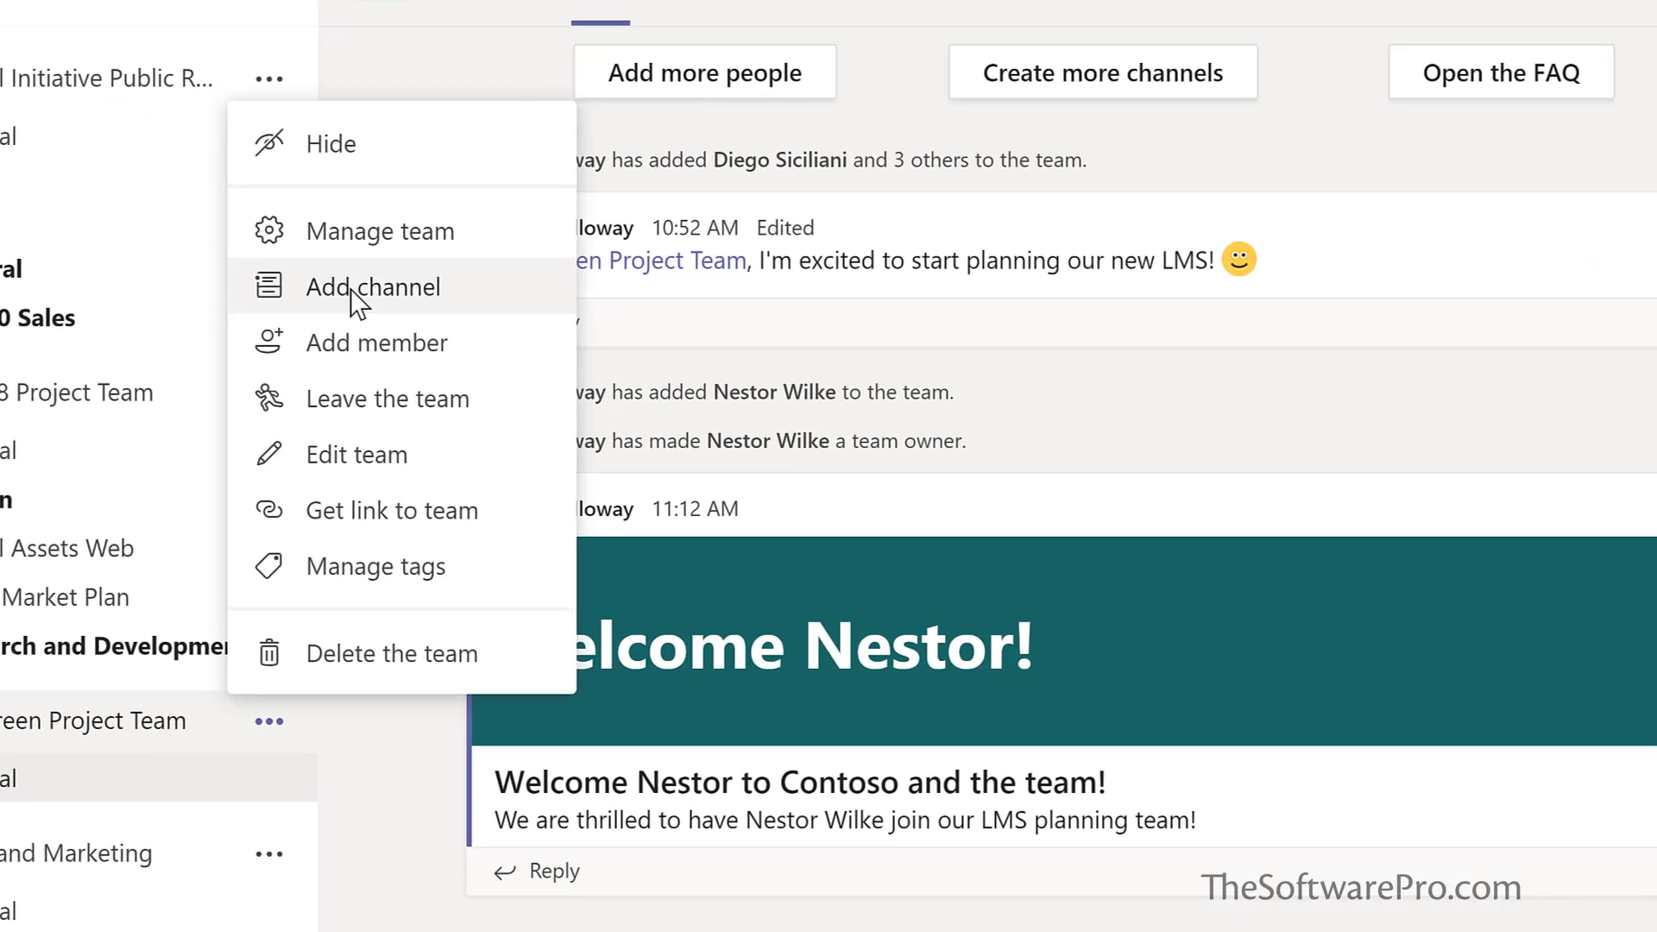
left_click(476, 344)
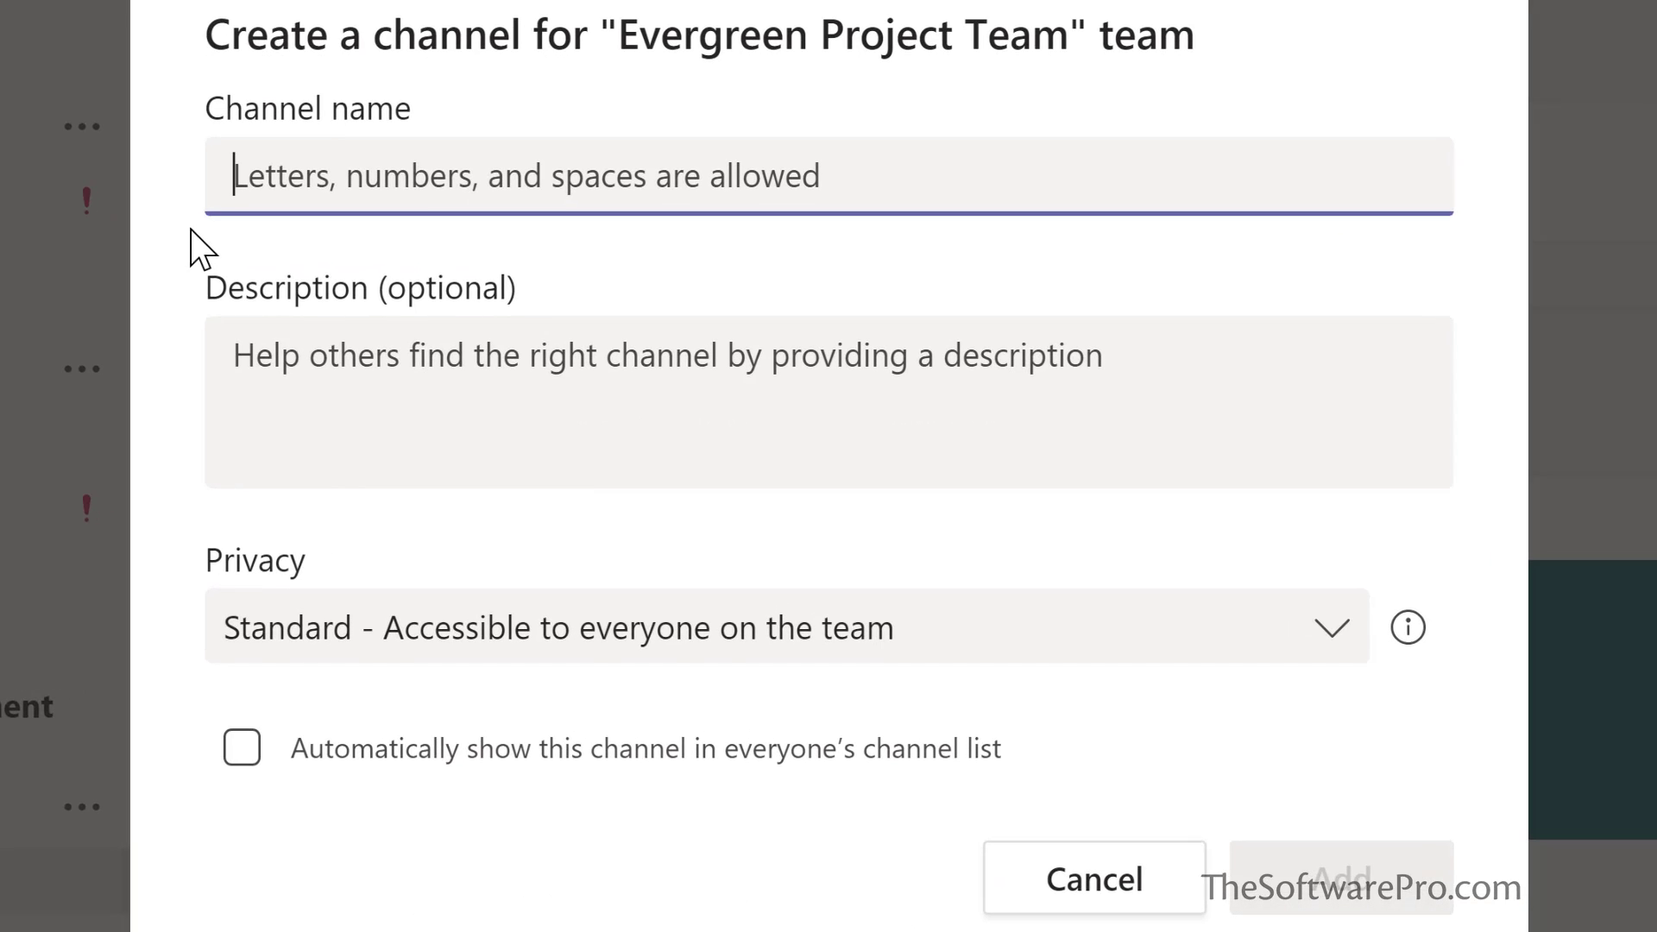
type("D")
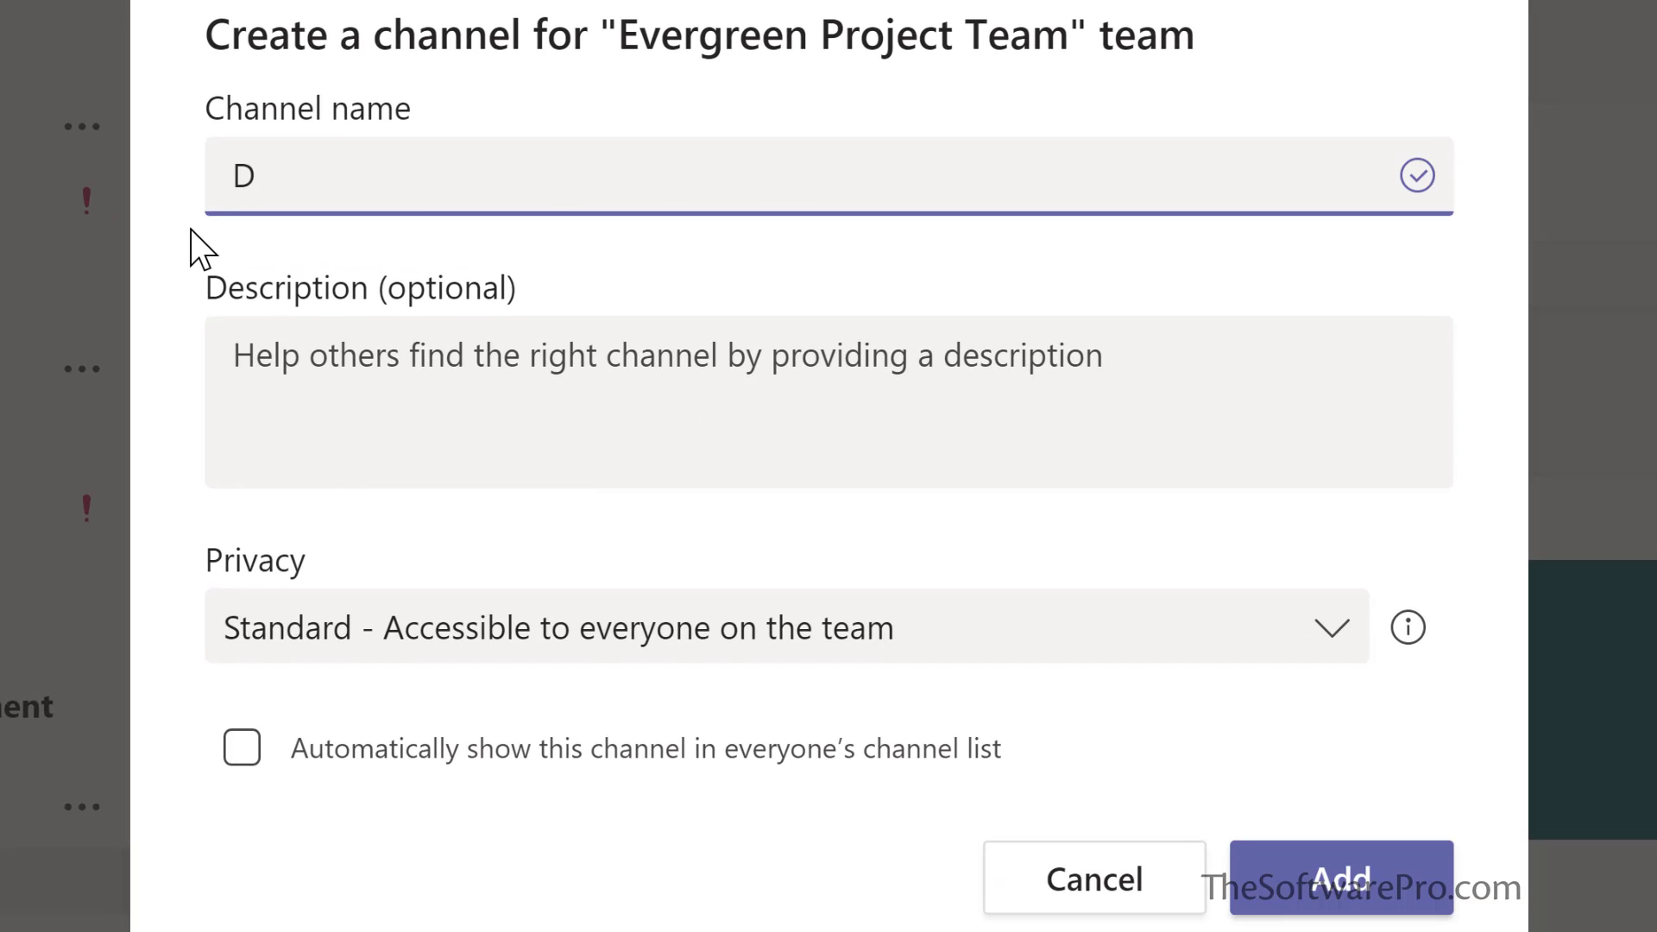
type("esign")
left_click(260, 355)
type("Design and planning of LMS")
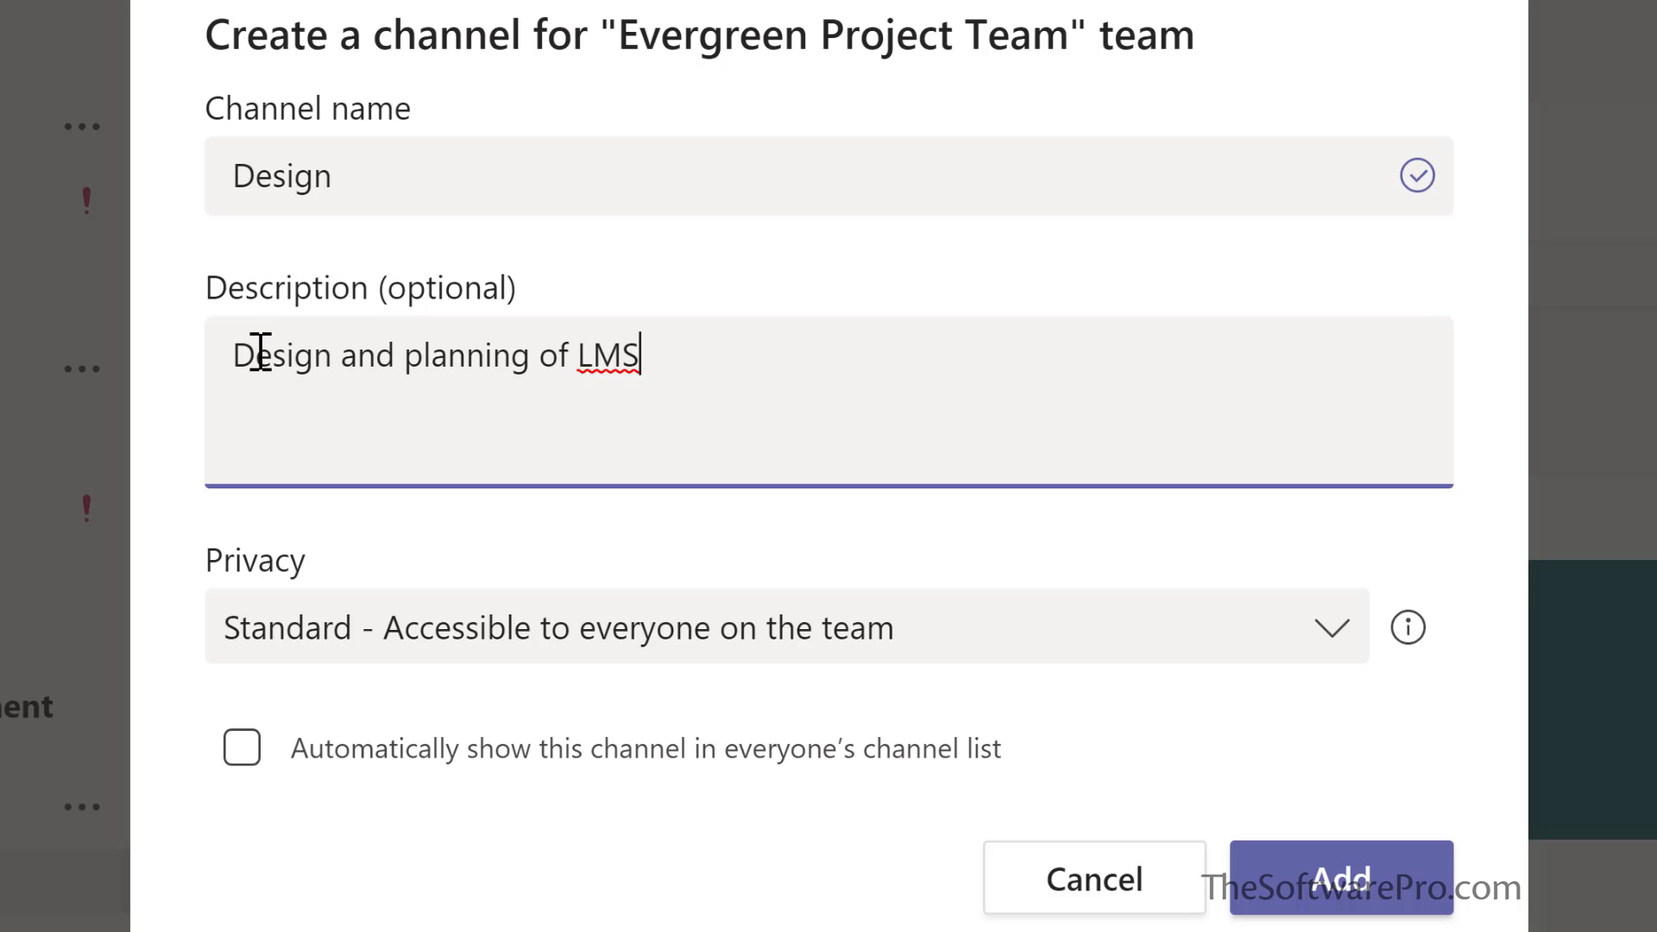
Keep the channel's privacy Standard, make it show automatically in everyone's channel list, and add the channel.
left_click(1335, 634)
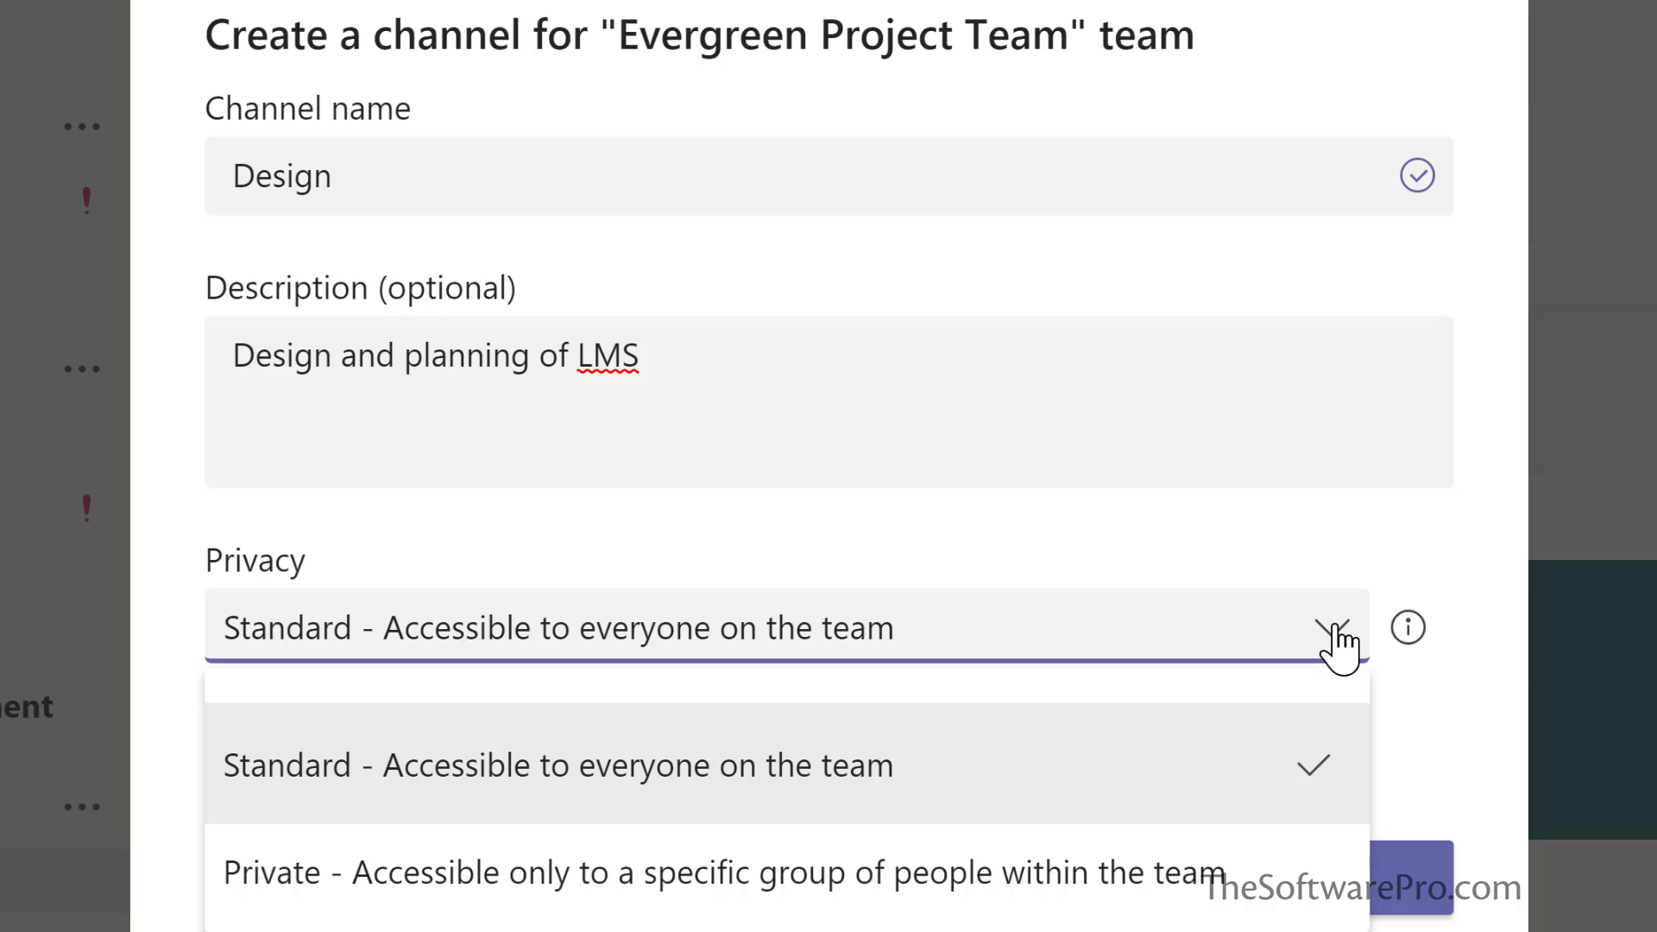
left_click(1262, 540)
left_click(242, 747)
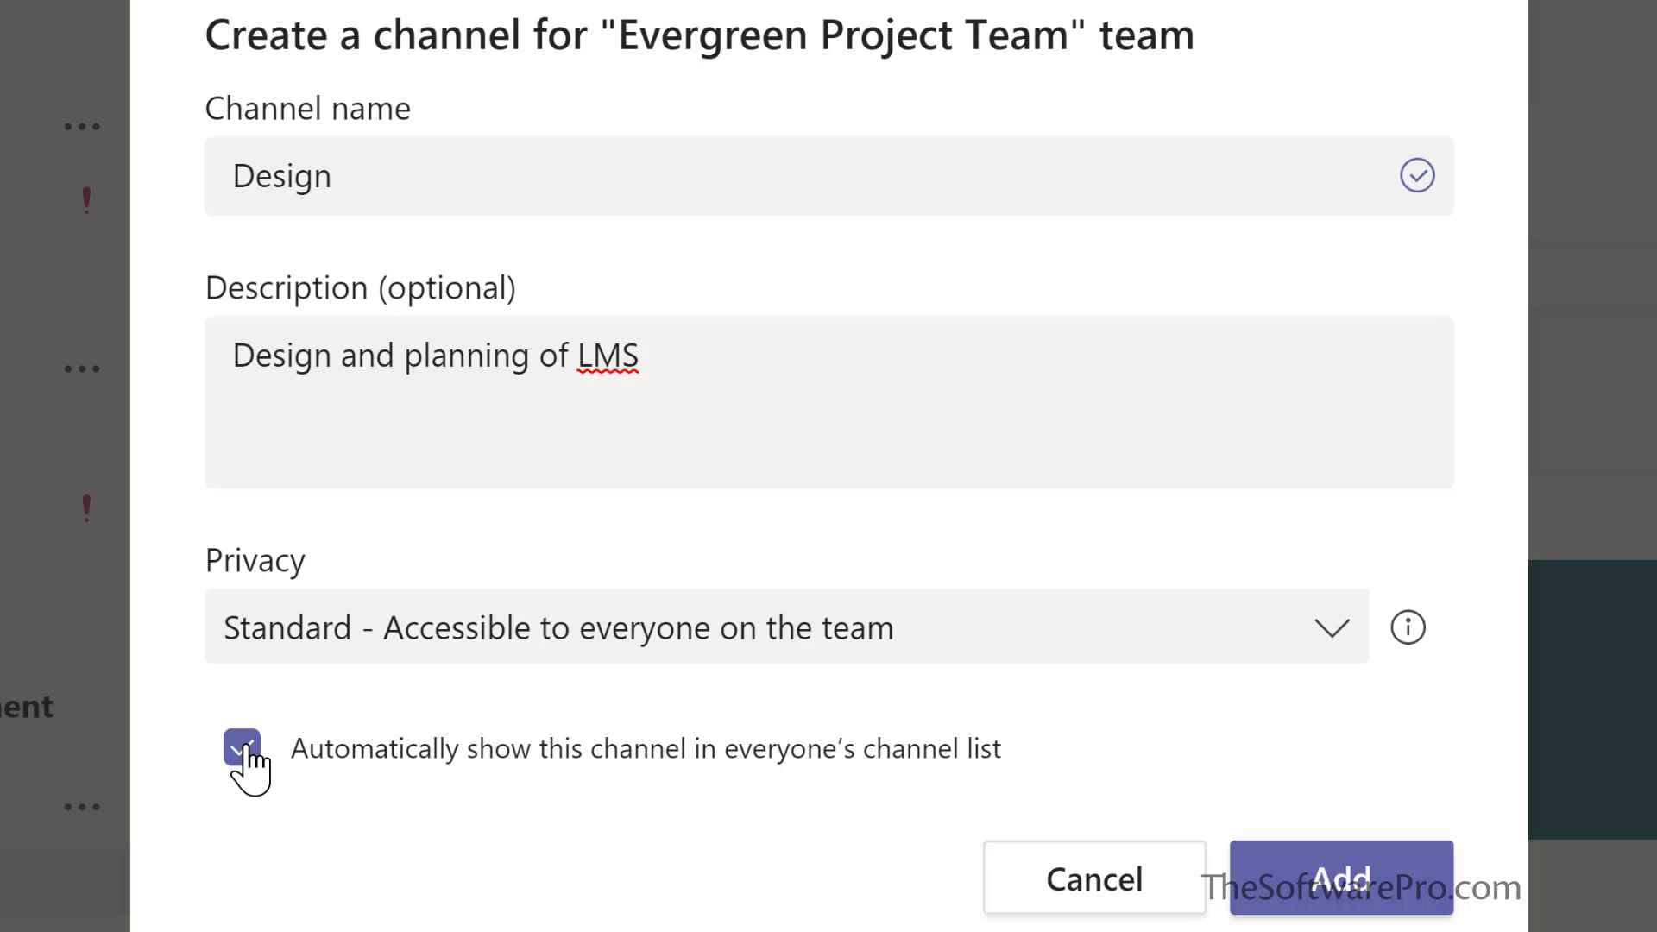
left_click(1359, 872)
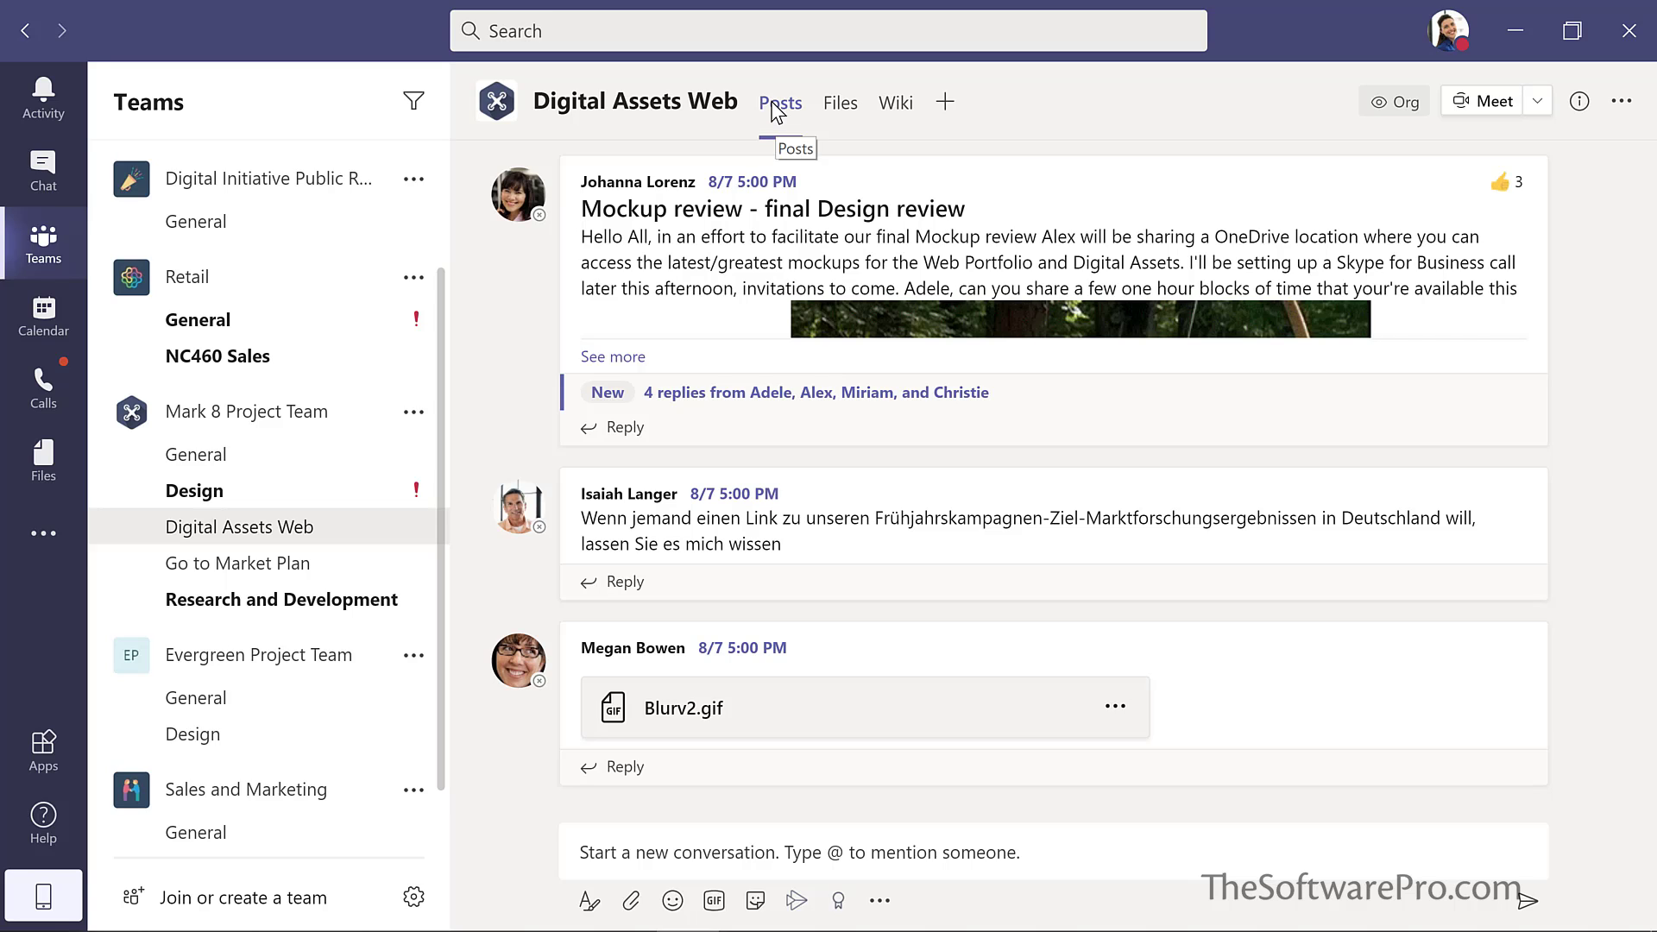
Examine the Digital Assets Web channel's files, the actions and opening options for Product Launch.pptx, and the channel's Wiki.
left_click(848, 112)
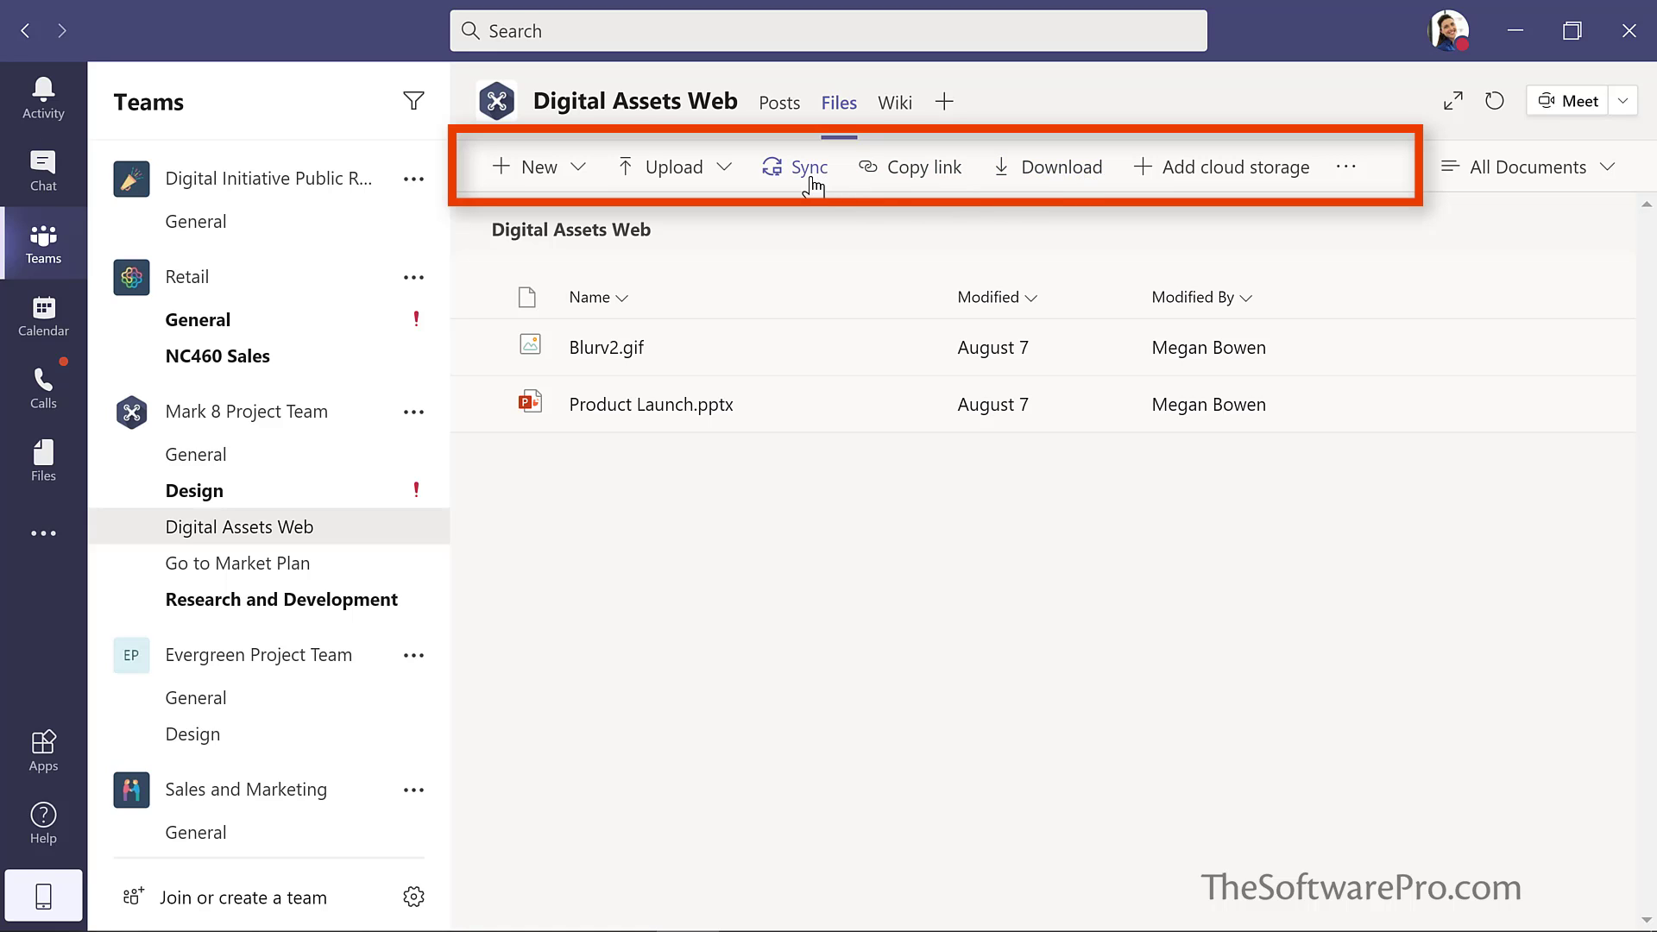
left_click(908, 407)
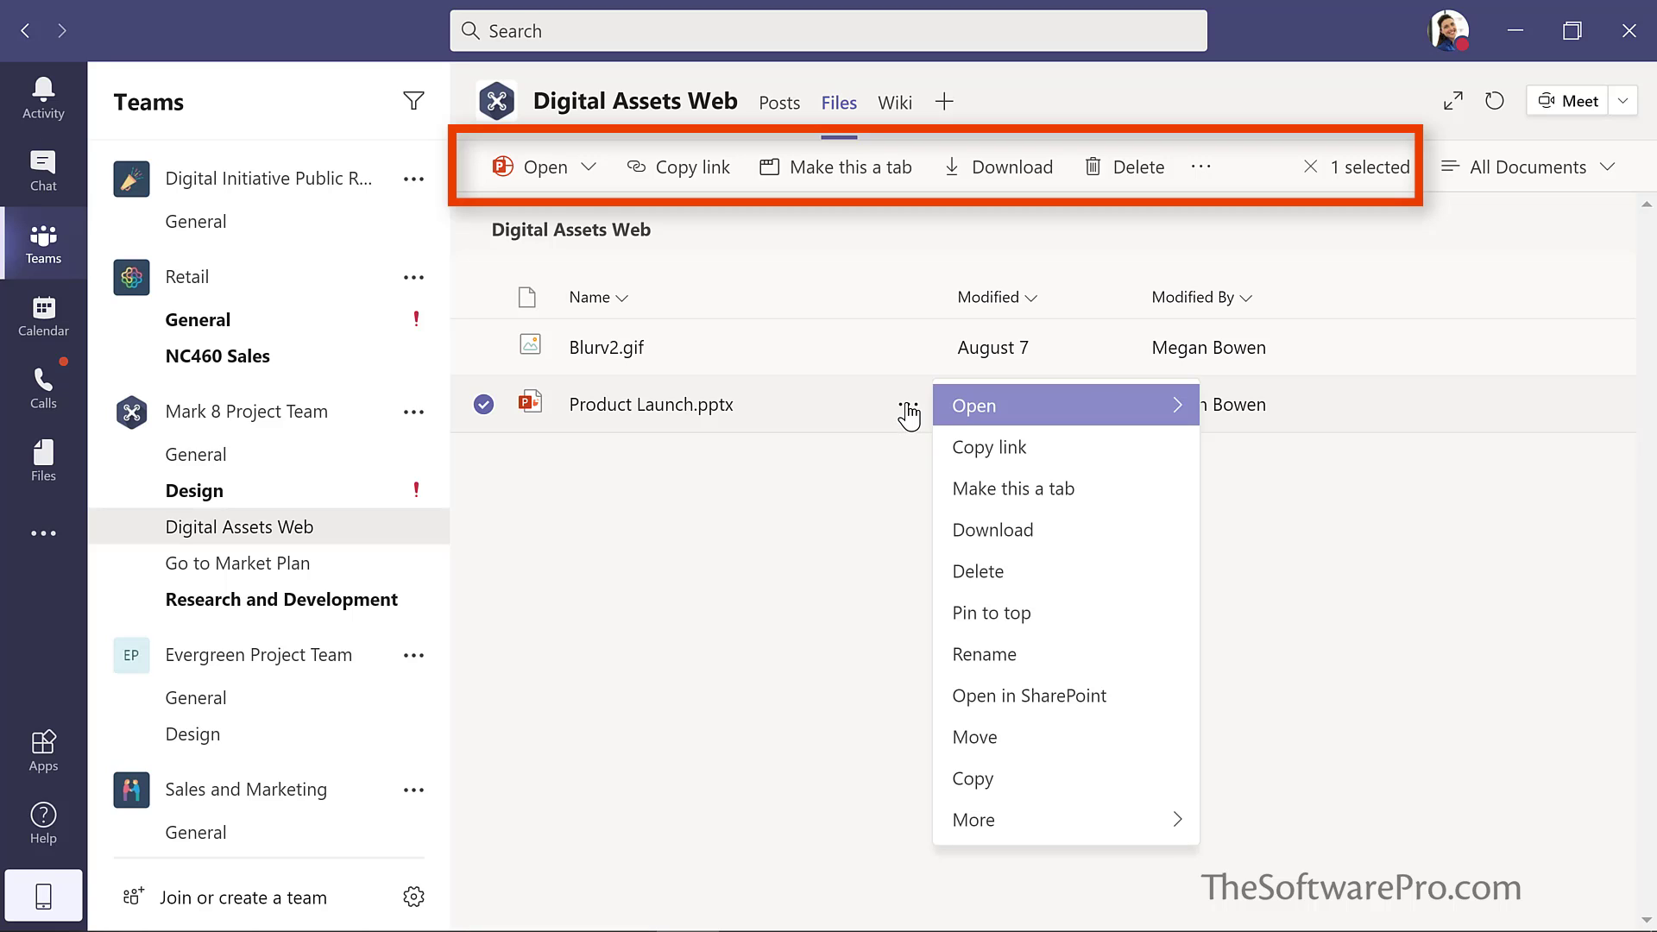
mouse_move(1175, 416)
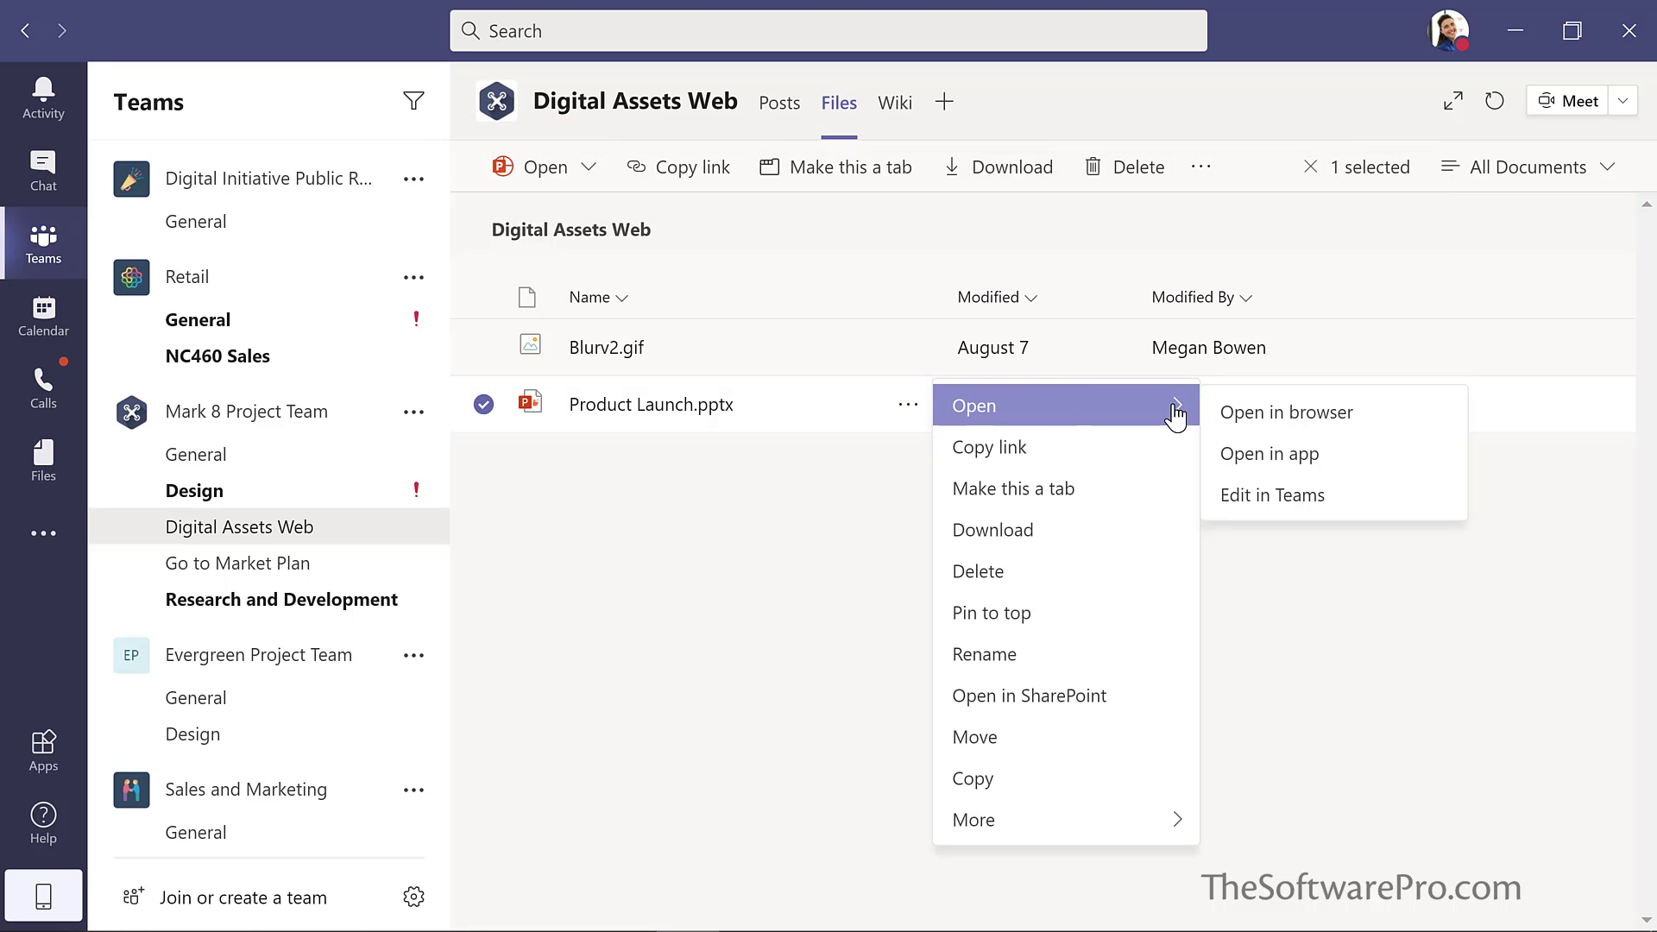
left_click(884, 218)
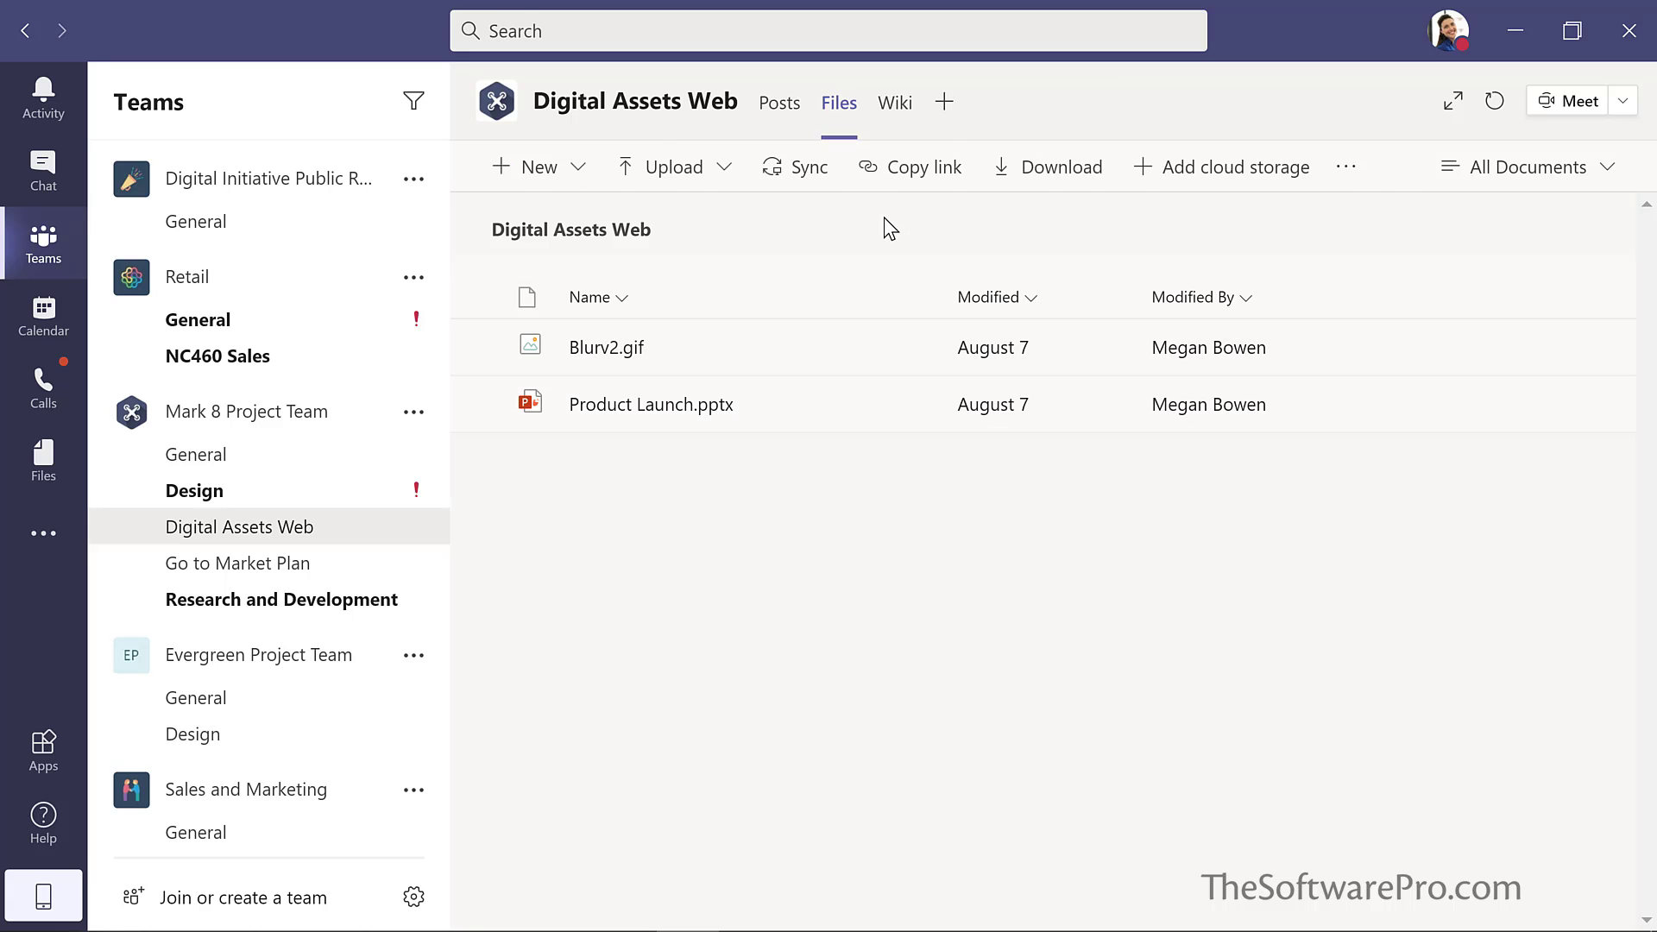
left_click(894, 106)
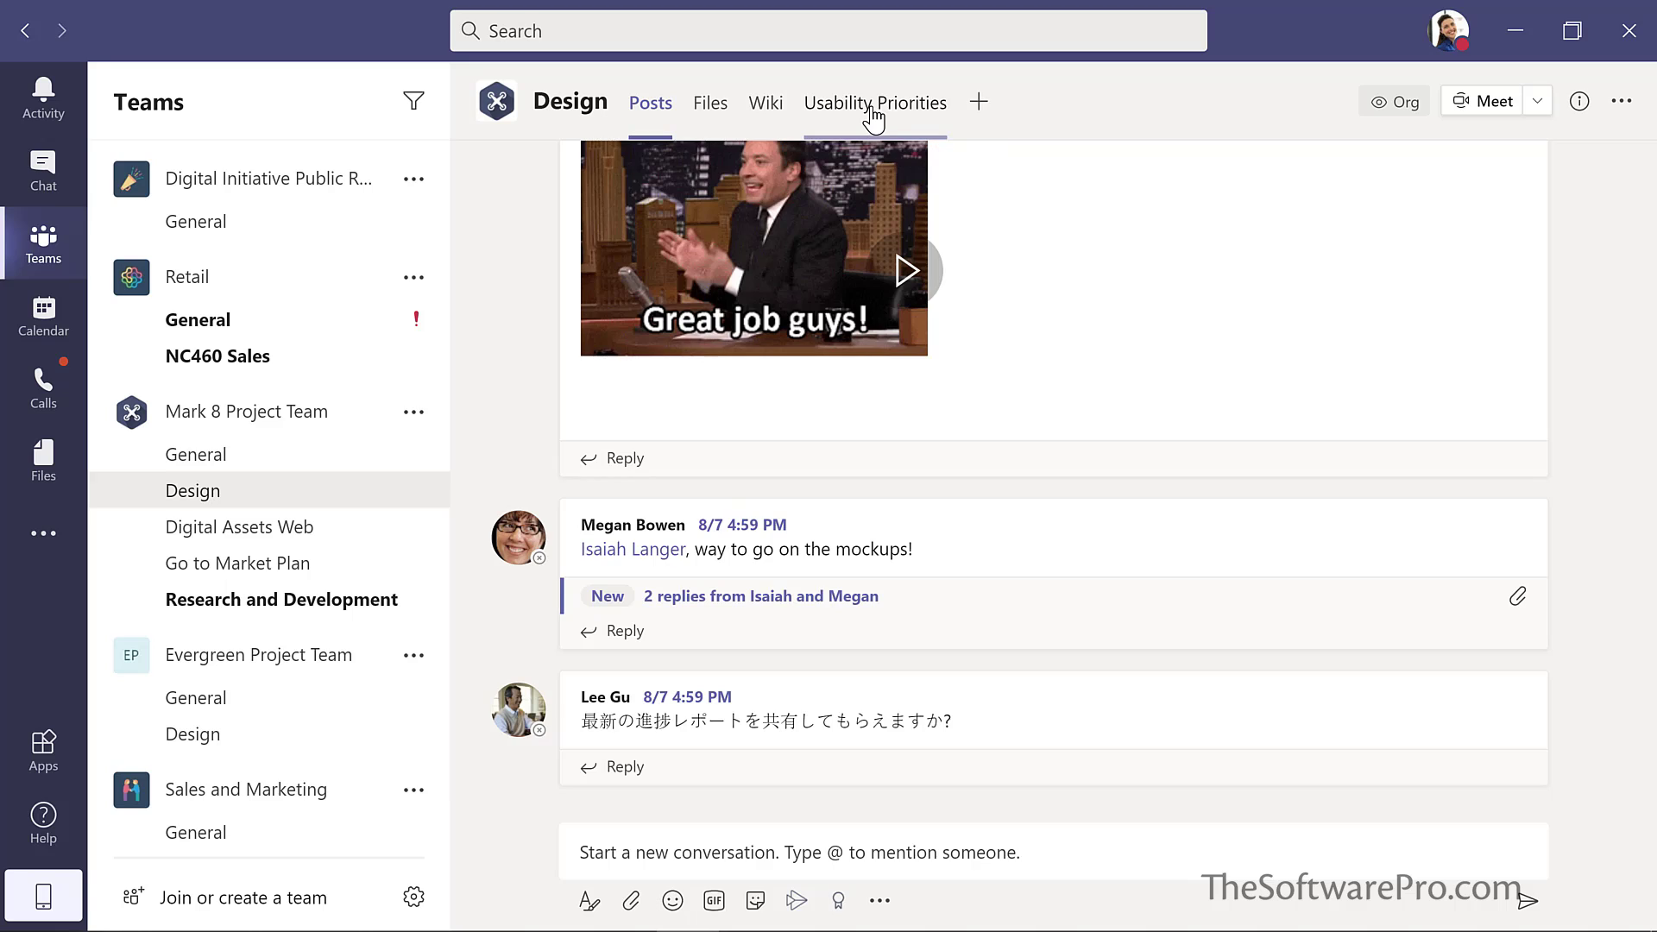
View the Usability Priorities document in Mark 8 Project Team's Design channel and open the choices for adding a tab.
left_click(873, 114)
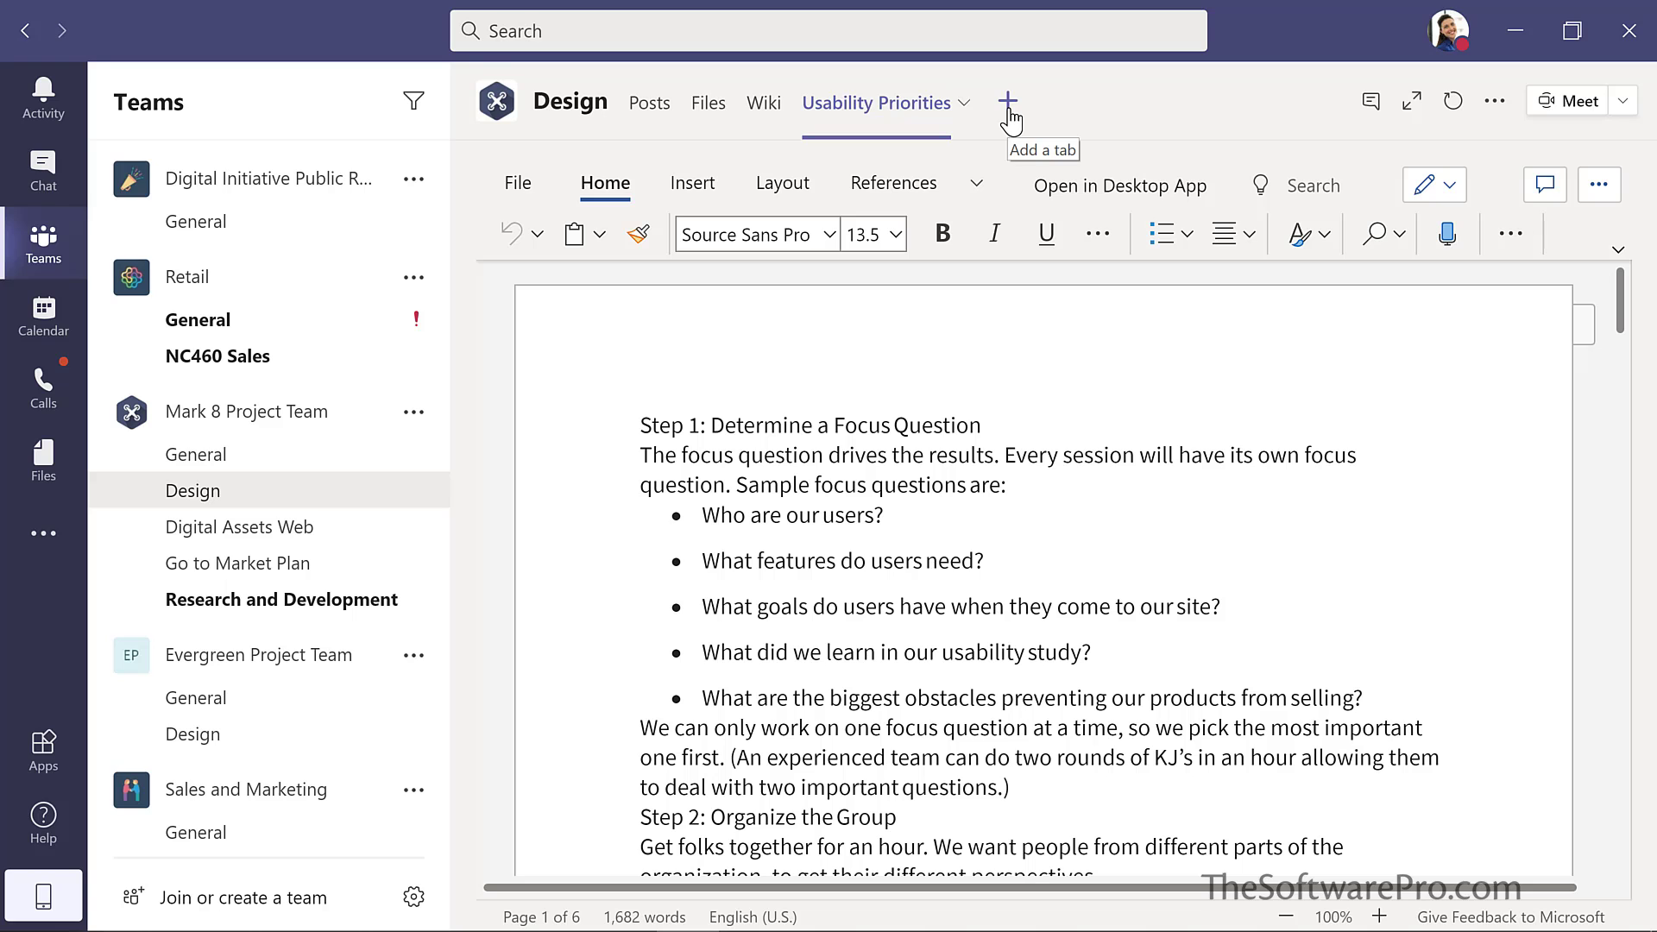
left_click(1008, 103)
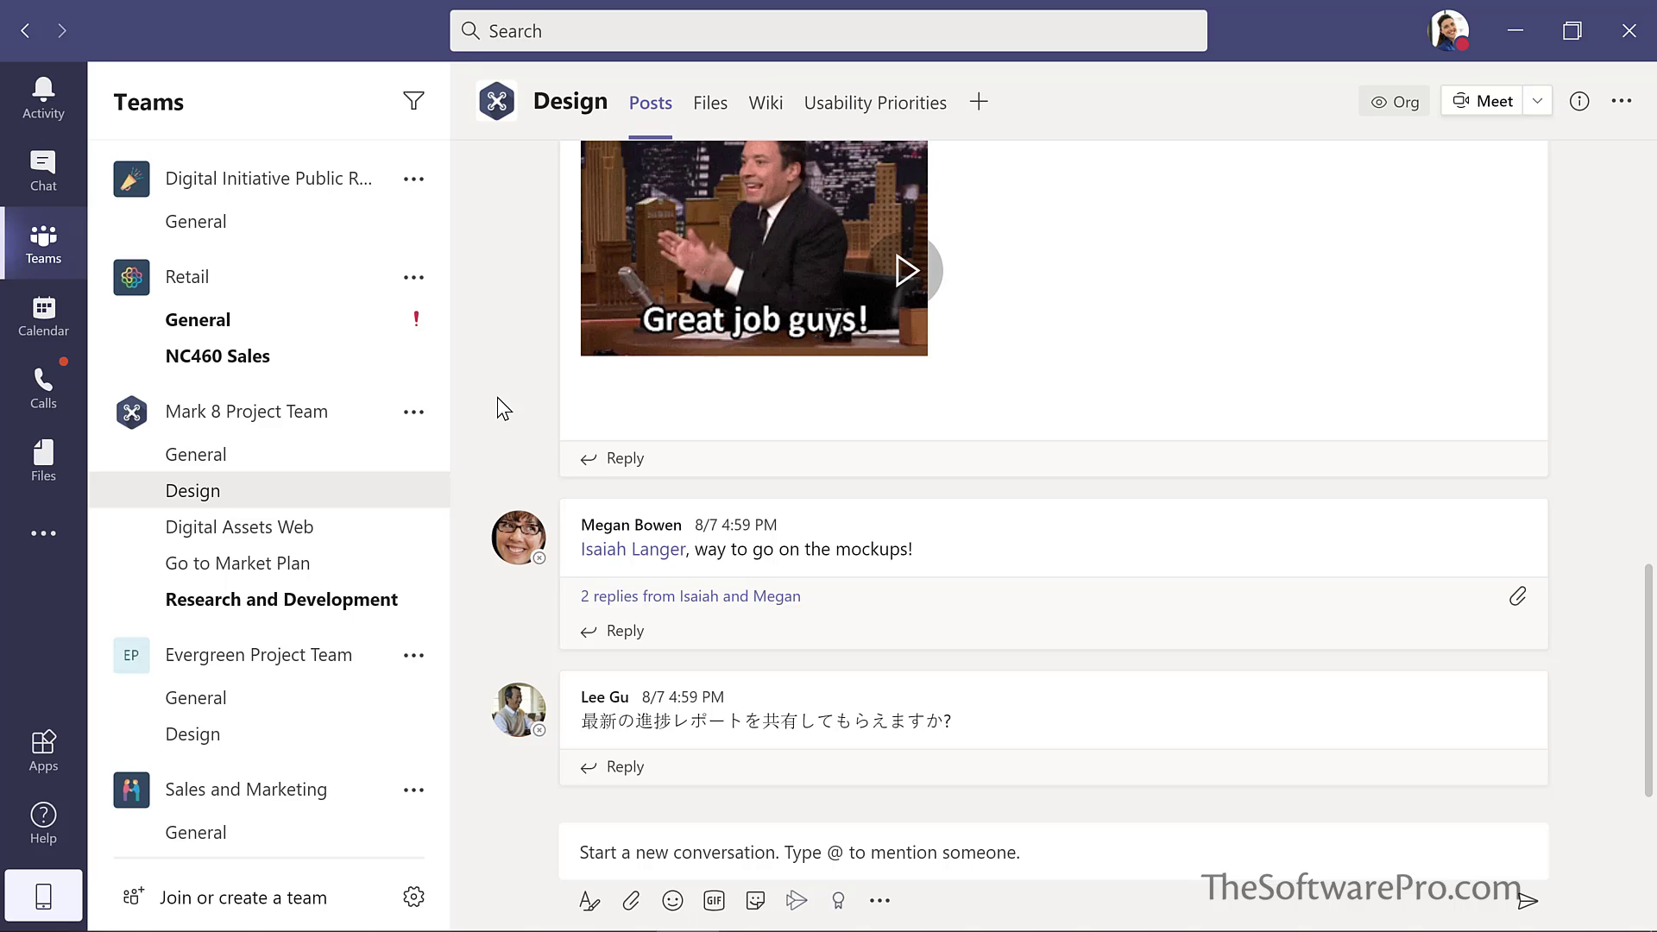
Reply "Great job with a tight deadline!" to the post about the mockups in Mark 8 Project Team's Design channel.
left_click(623, 638)
type("Great job with")
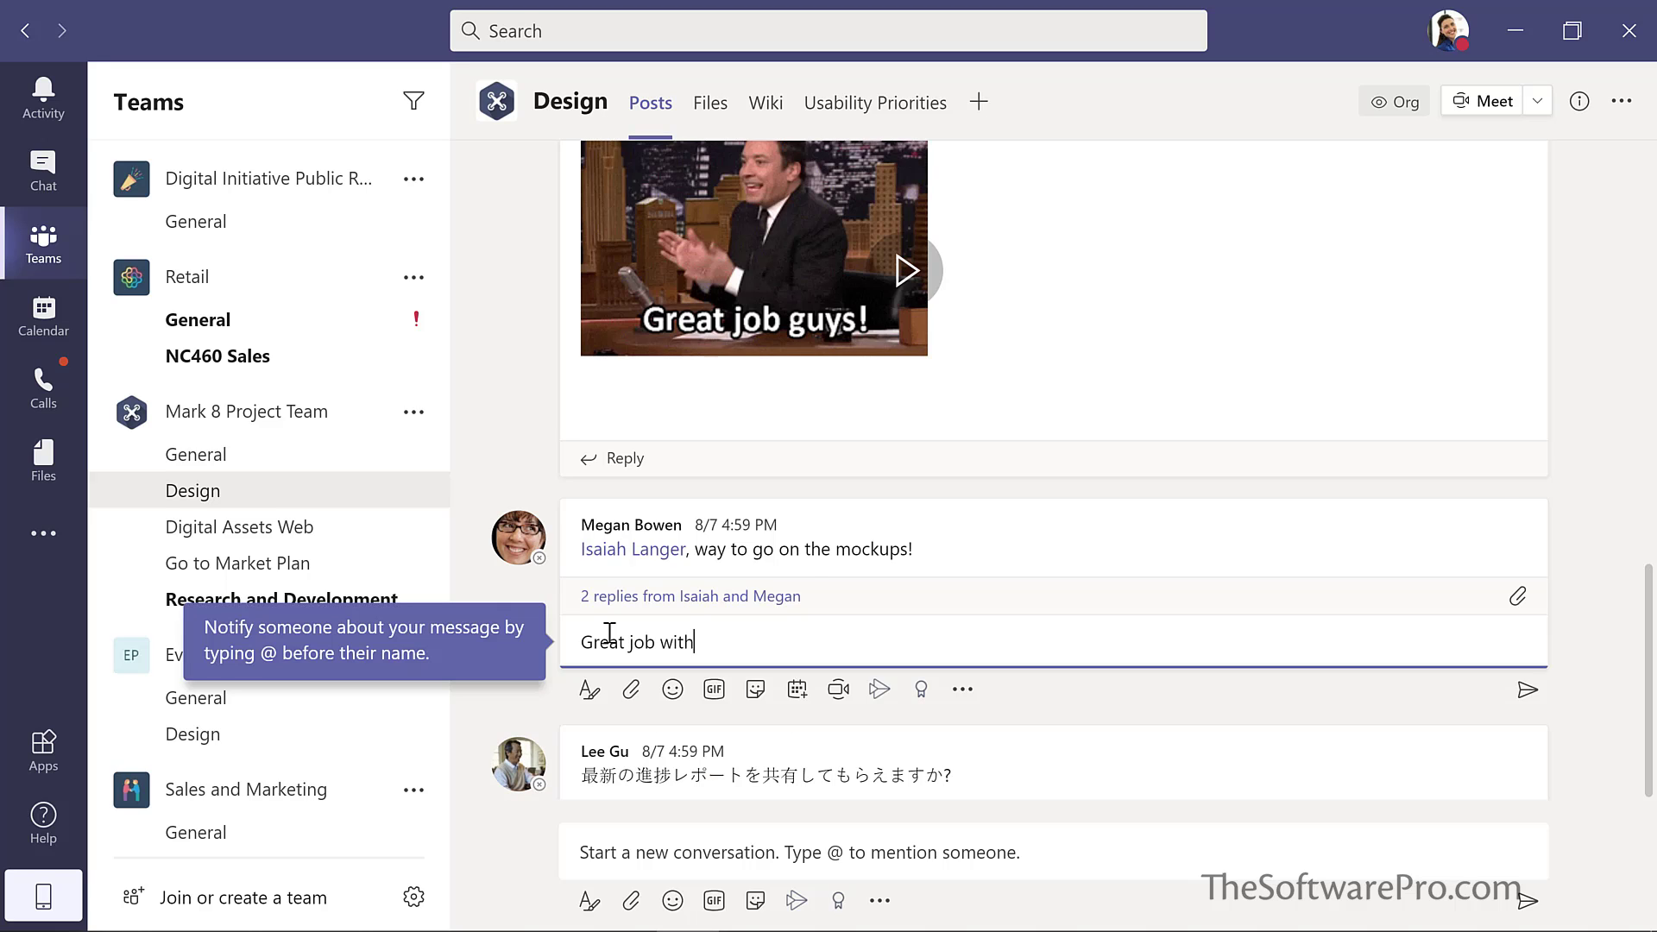
type(" a tight deadline!")
key("Return")
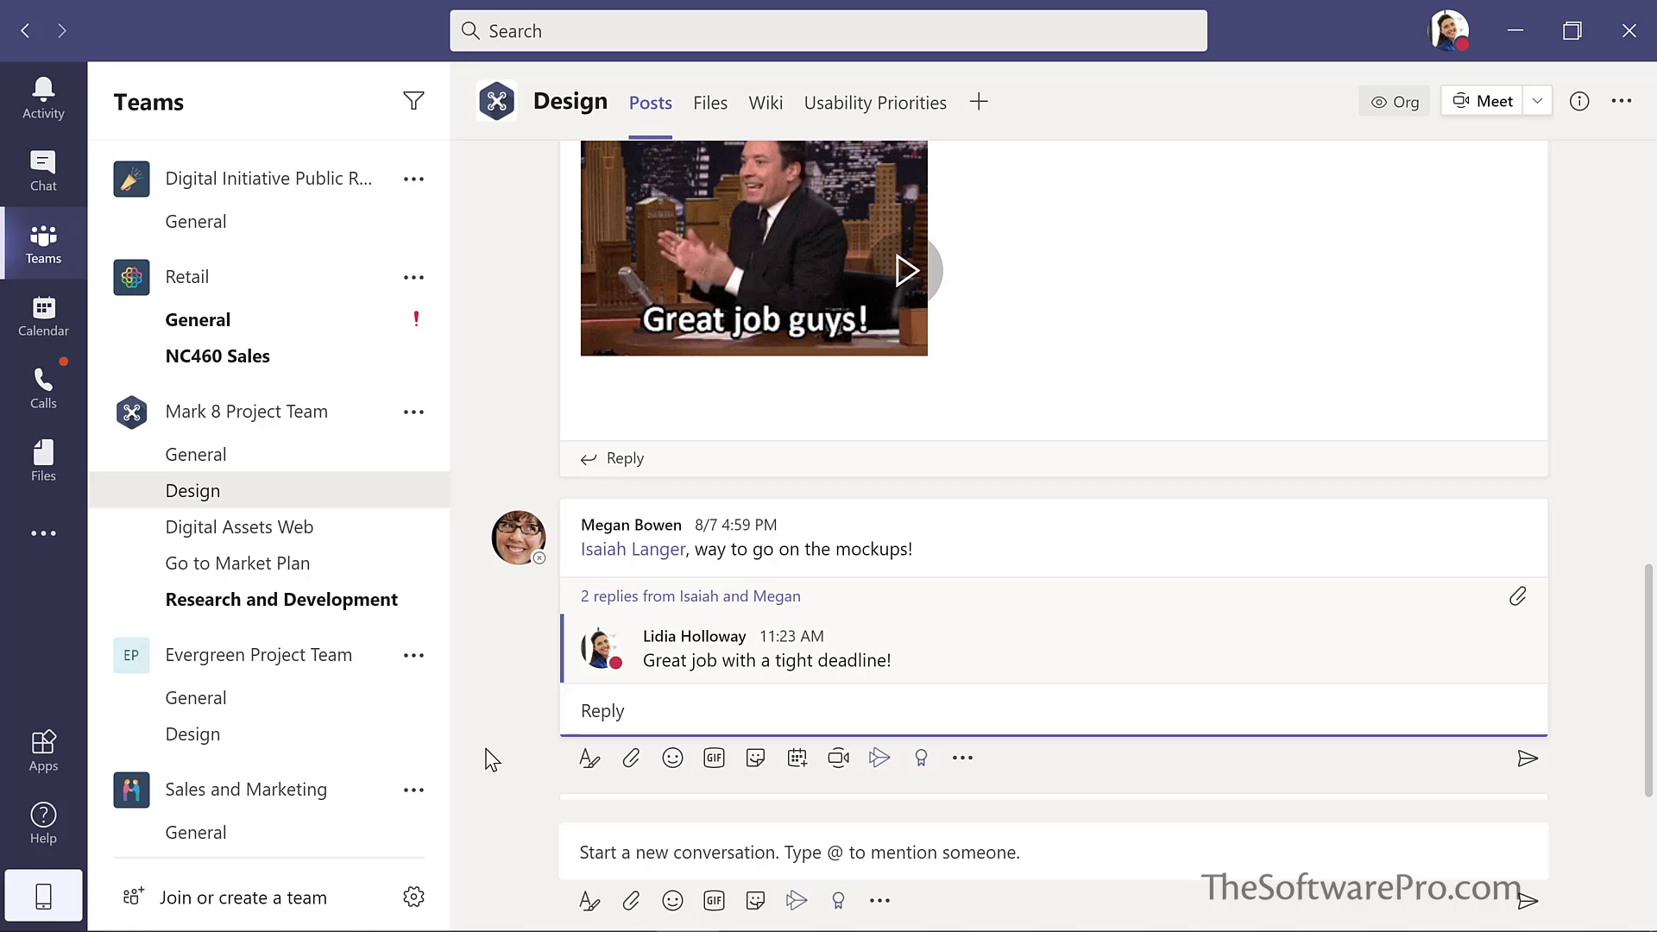
Start a new conversation in the Design channel and attach Contoso Marketing Principles-2021.pptx from the computer.
left_click(595, 857)
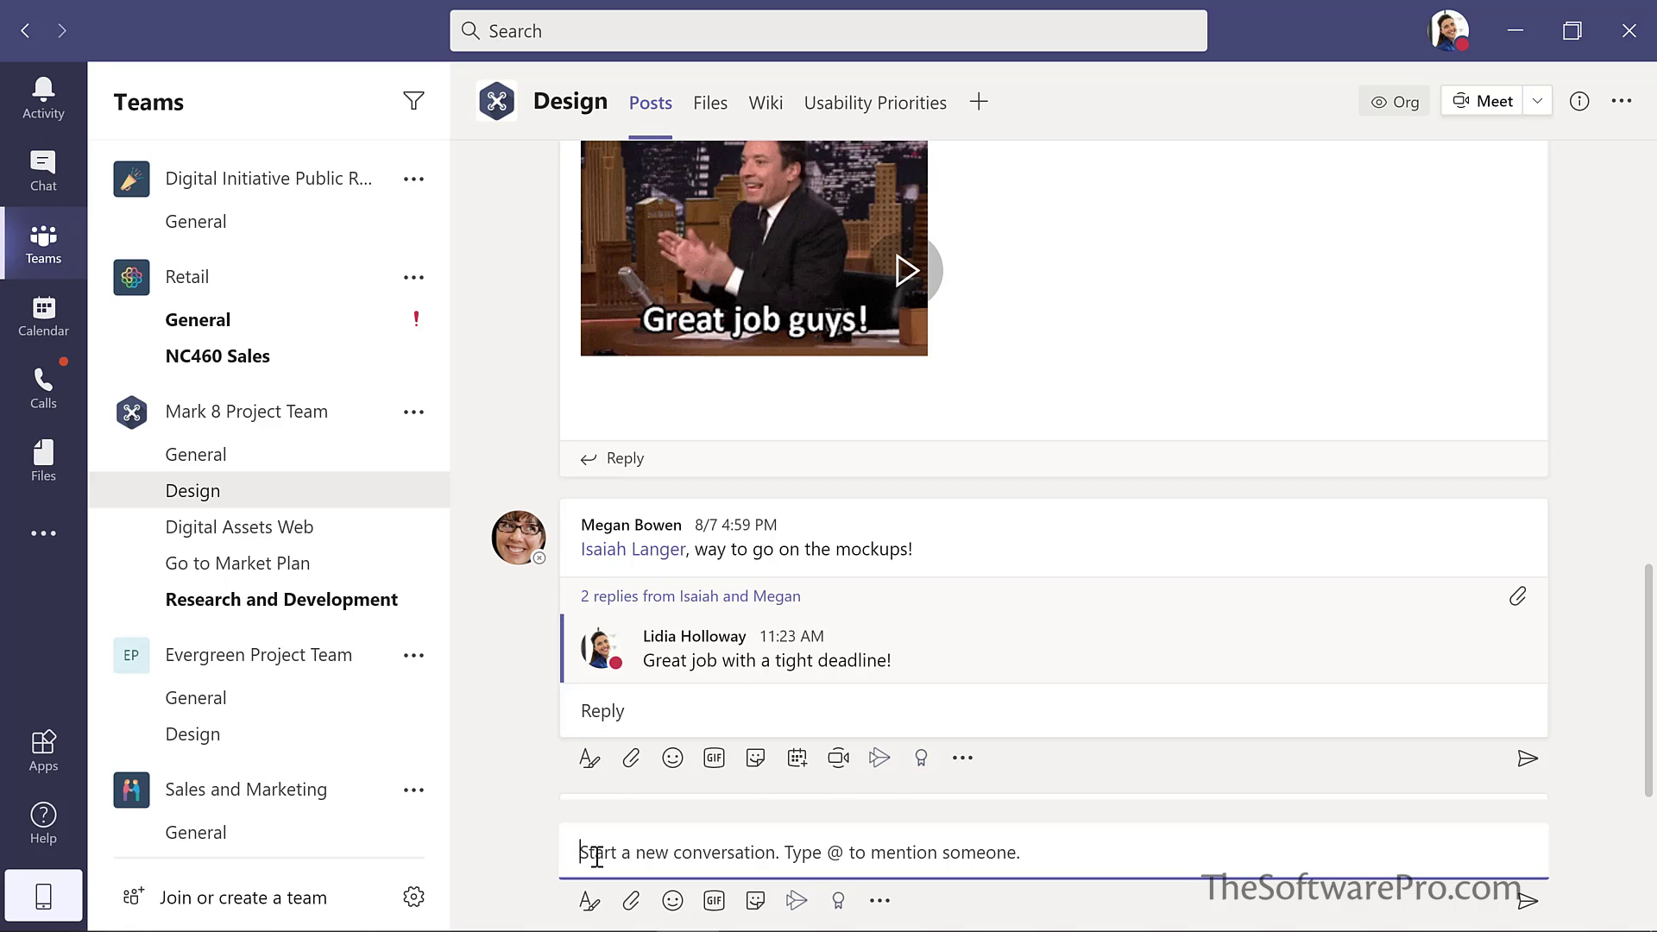
left_click(632, 902)
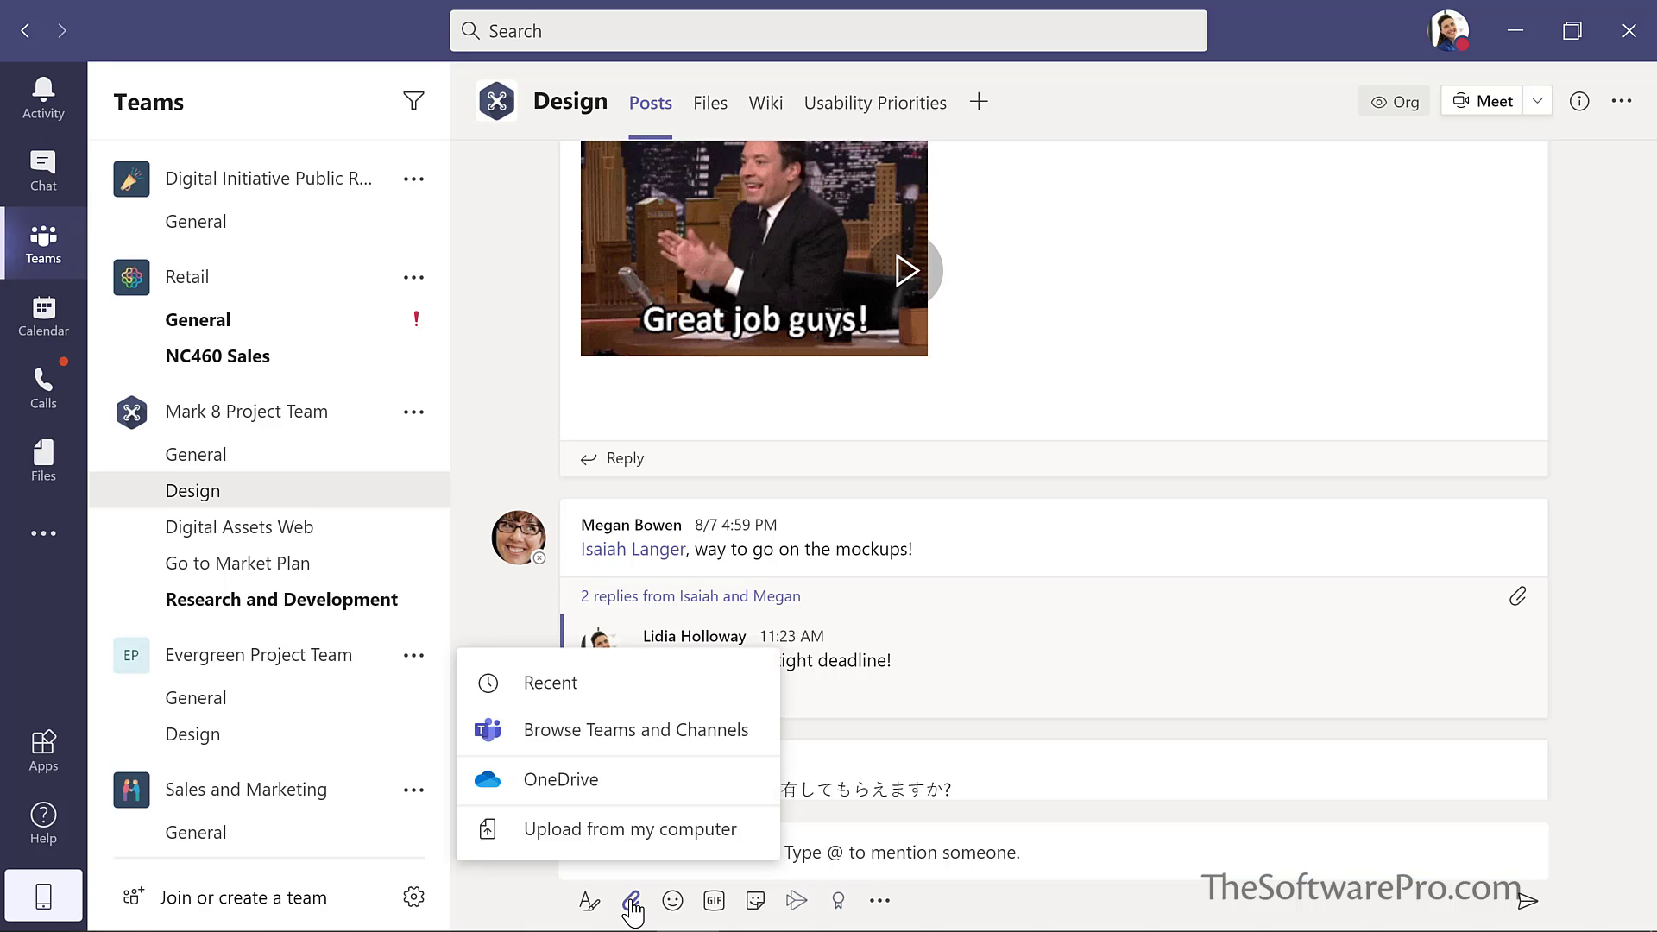
left_click(629, 829)
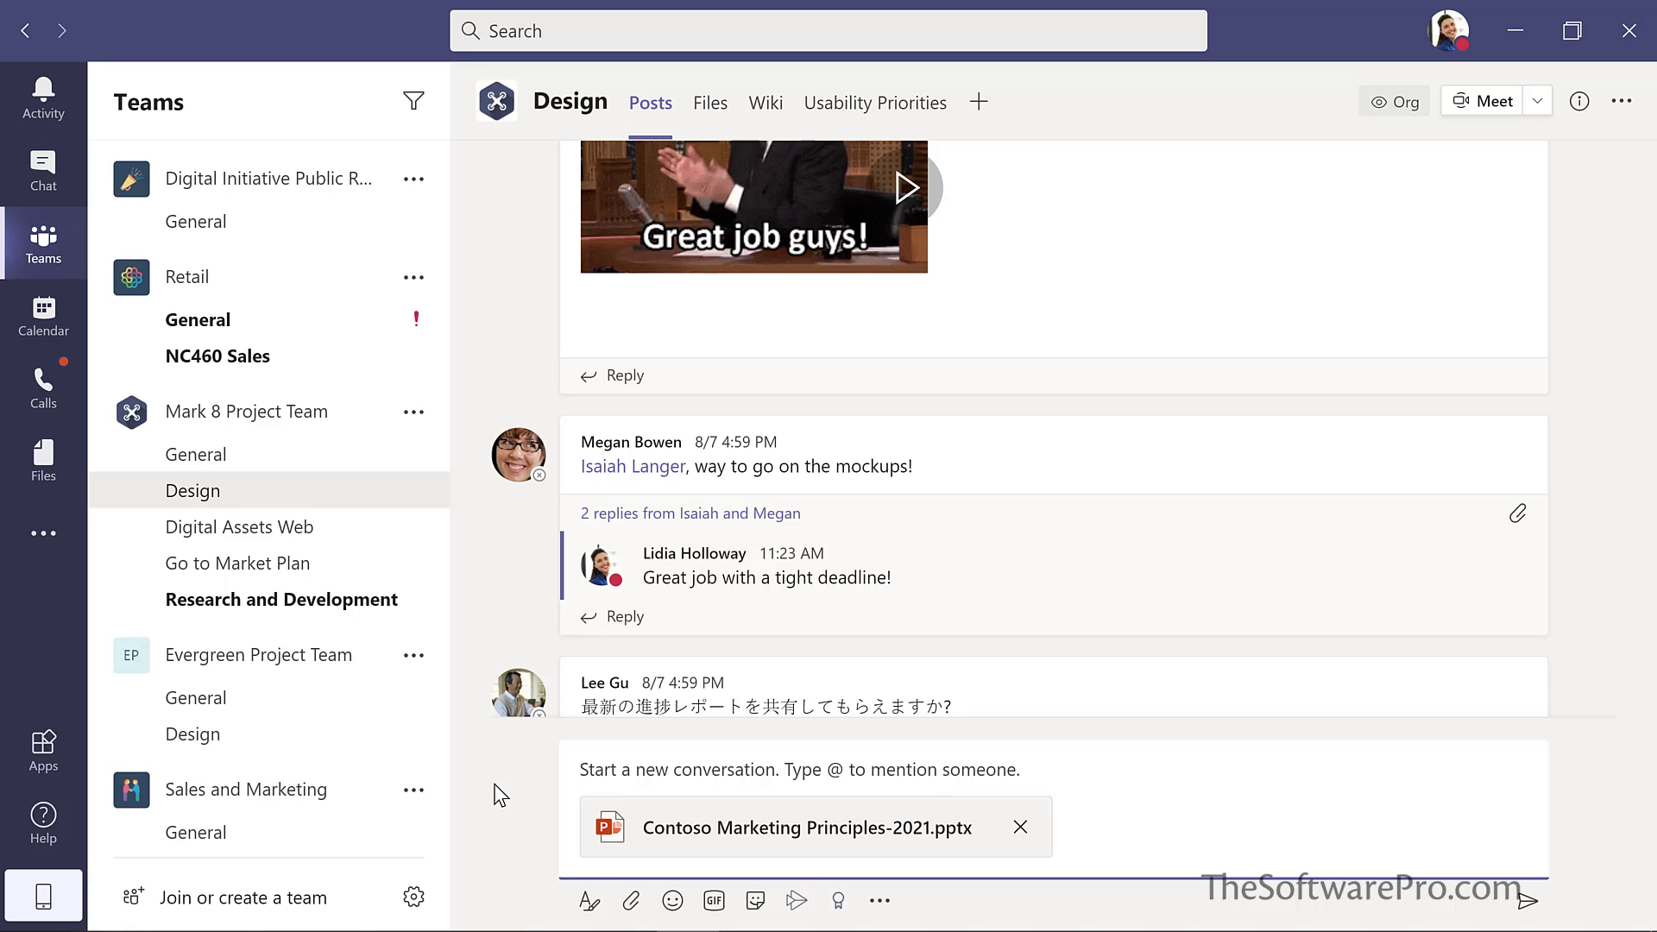
Mention the Design channel, add ", please review this presentation for our upcoming meeting." and post the message.
type("@")
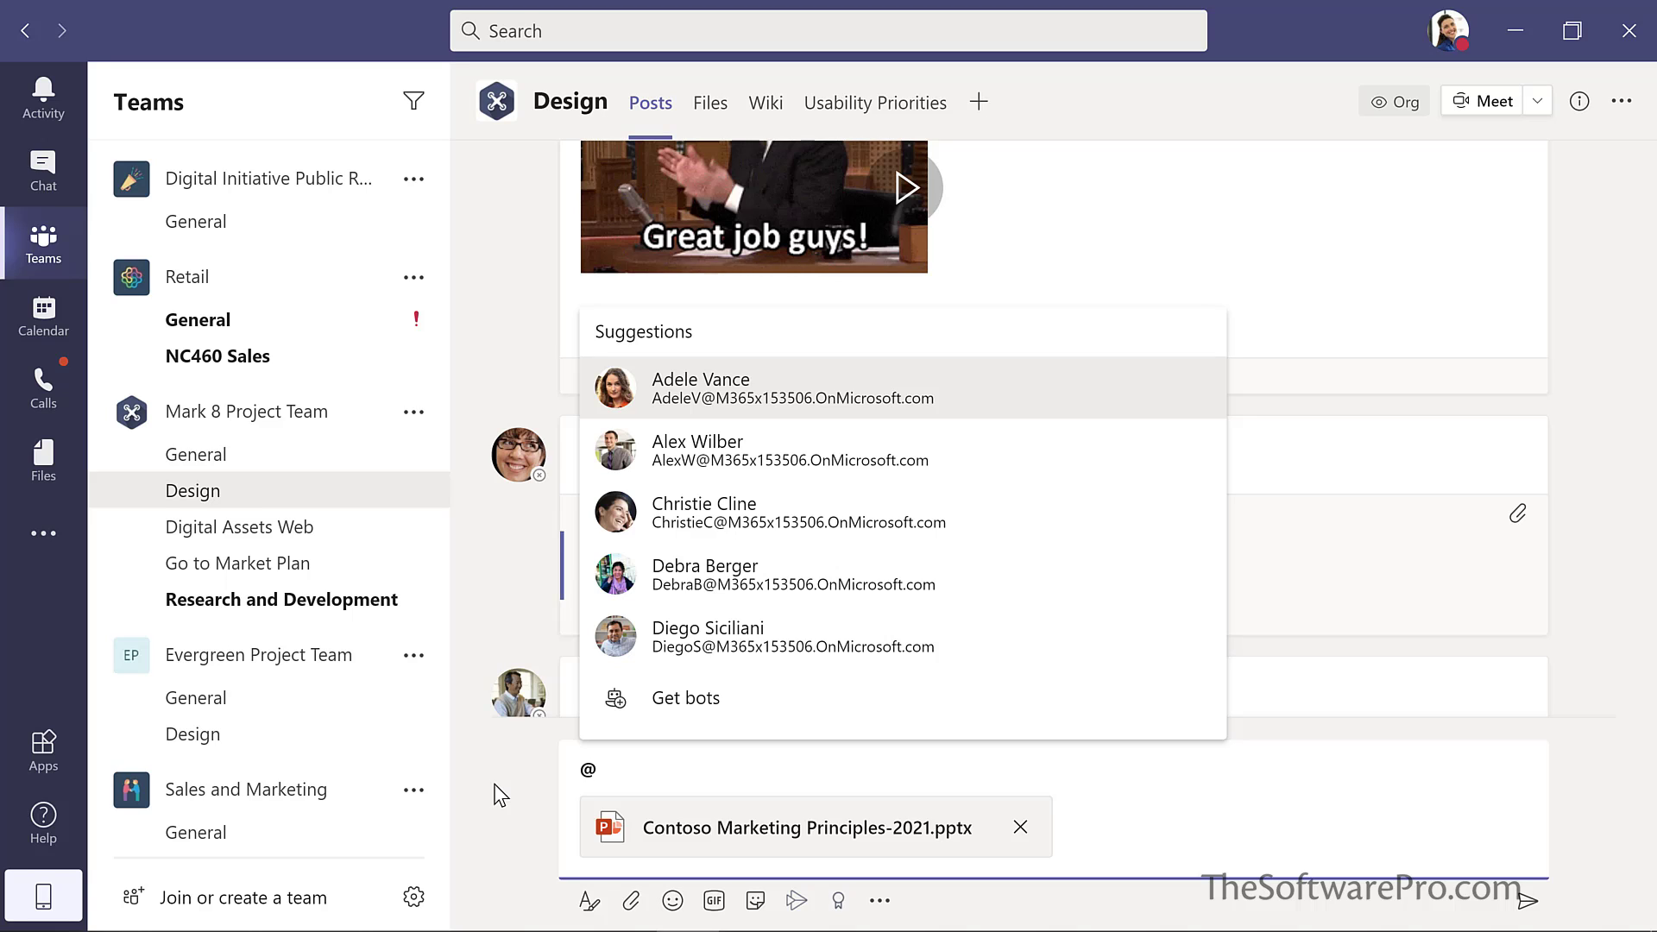
type("chann")
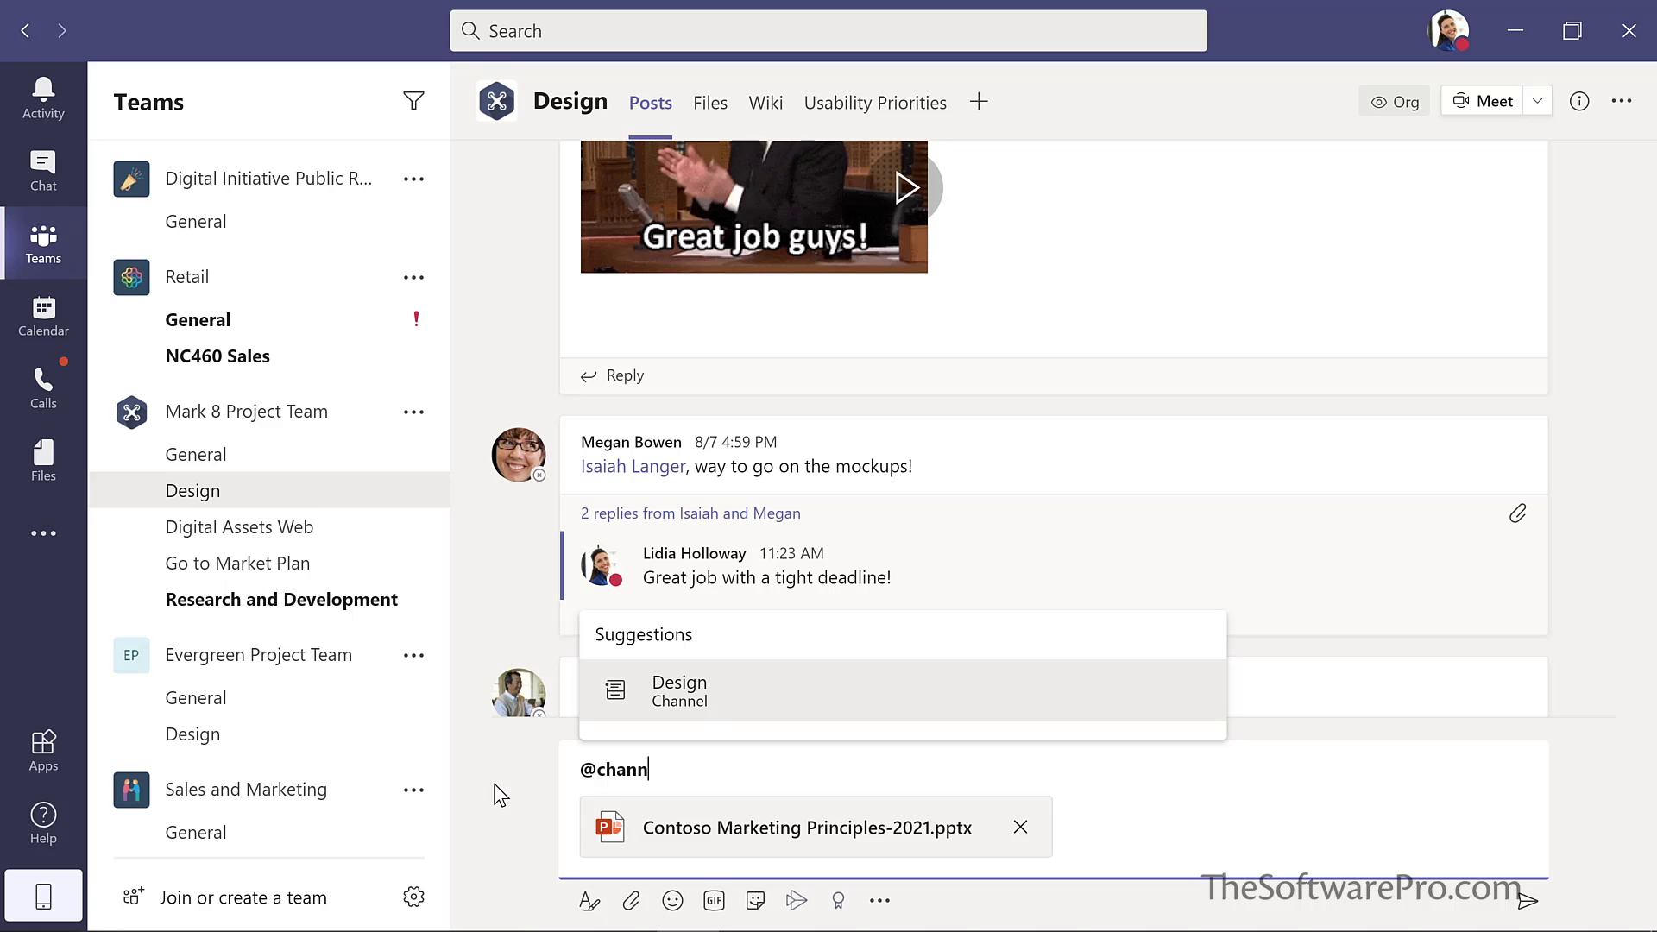
left_click(697, 710)
type(", please review this presentation for our upcoming meeting.")
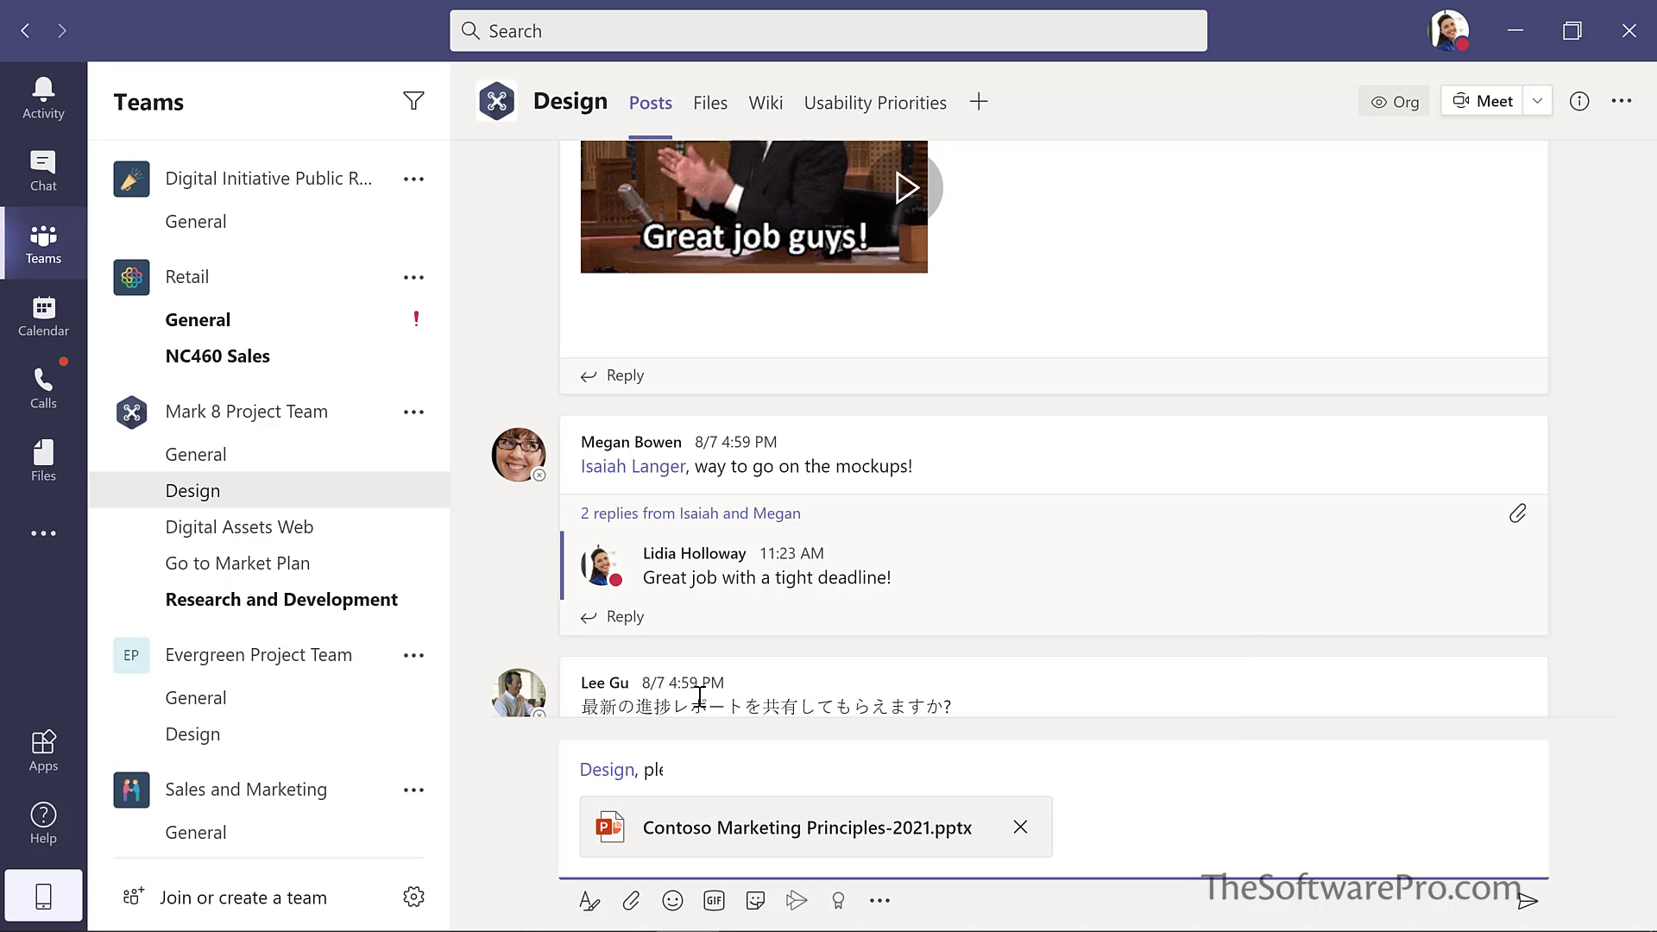
left_click(1527, 901)
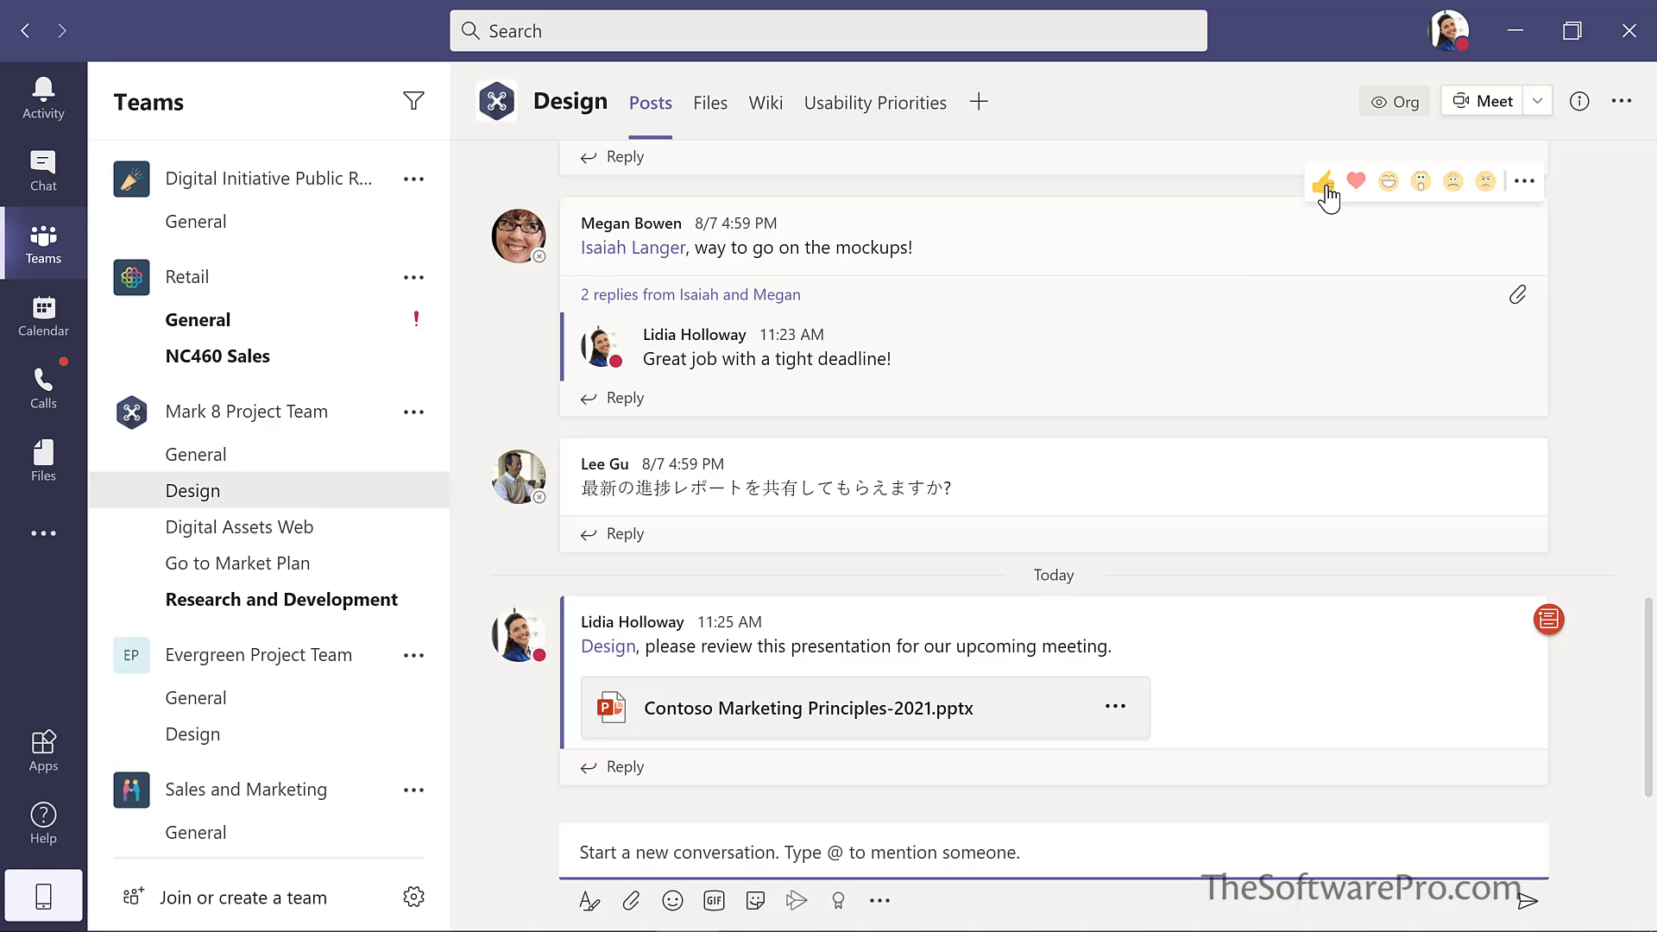
React to the post about the mockups with a heart and review its additional message actions.
left_click(1356, 183)
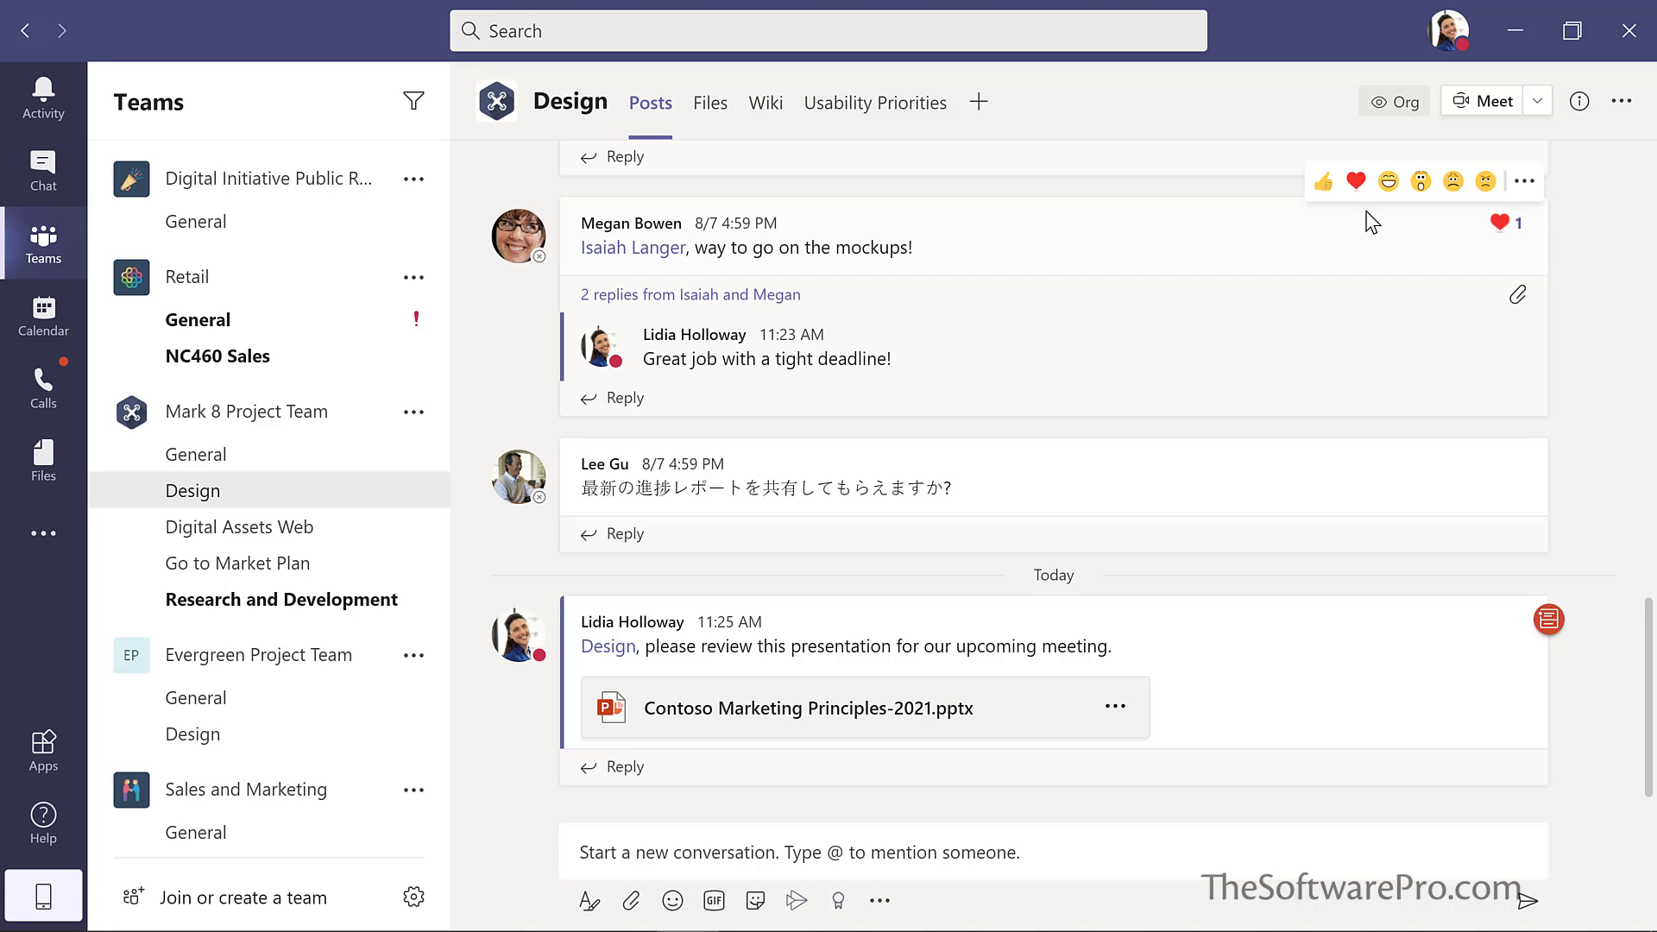
left_click(1524, 185)
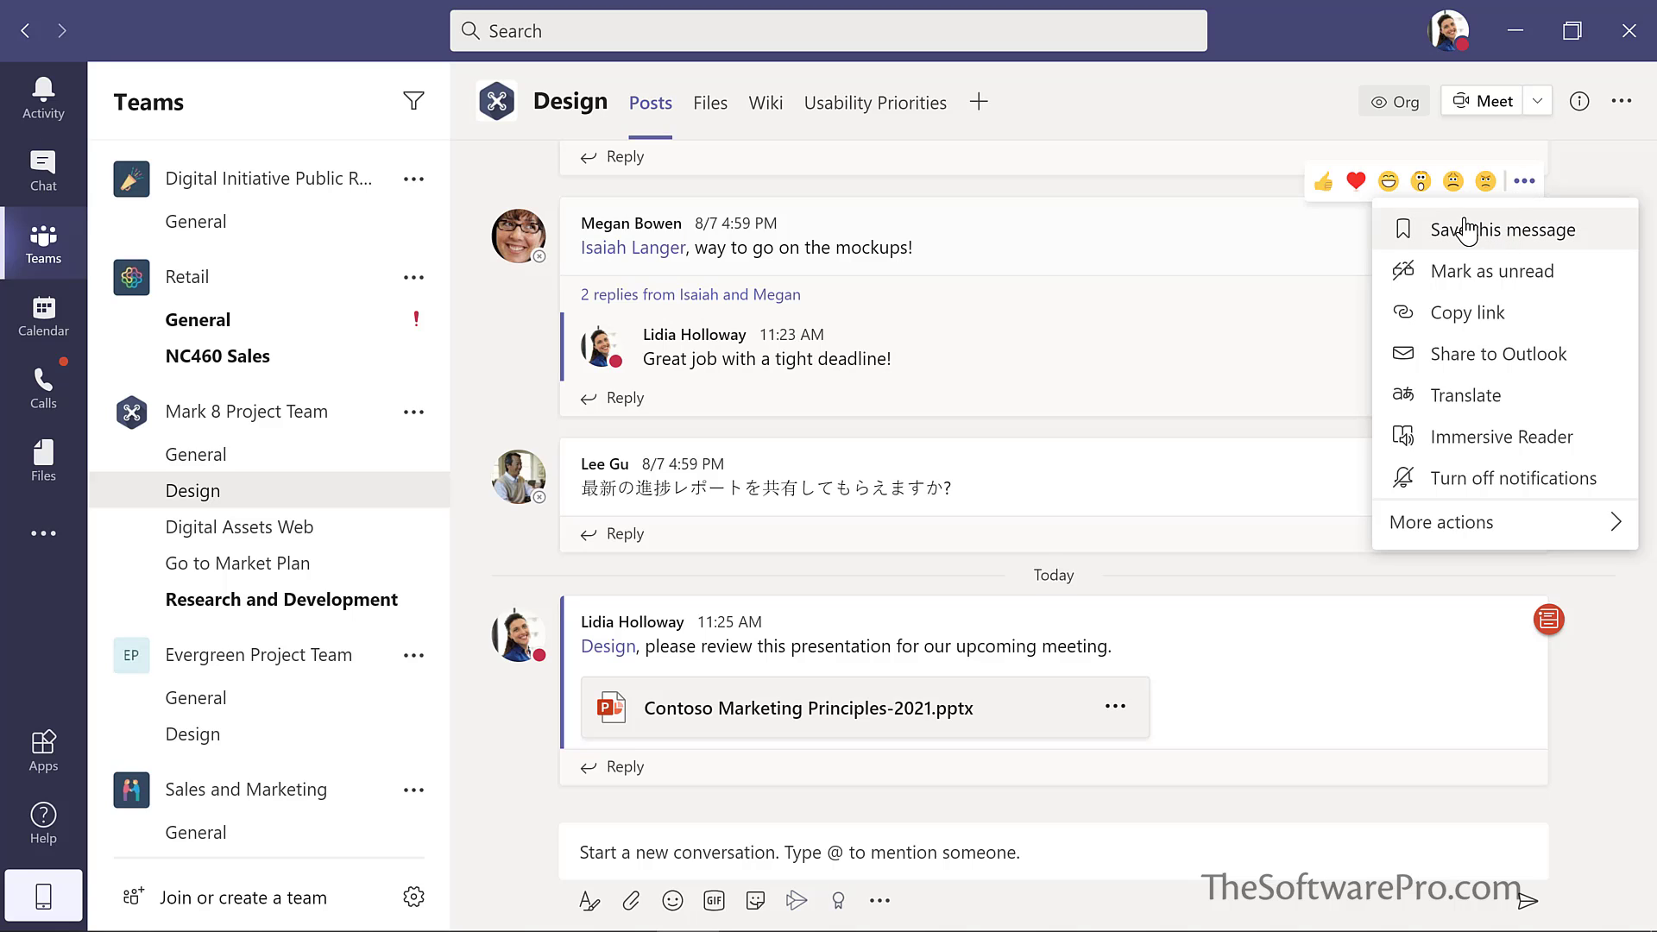
left_click(1270, 247)
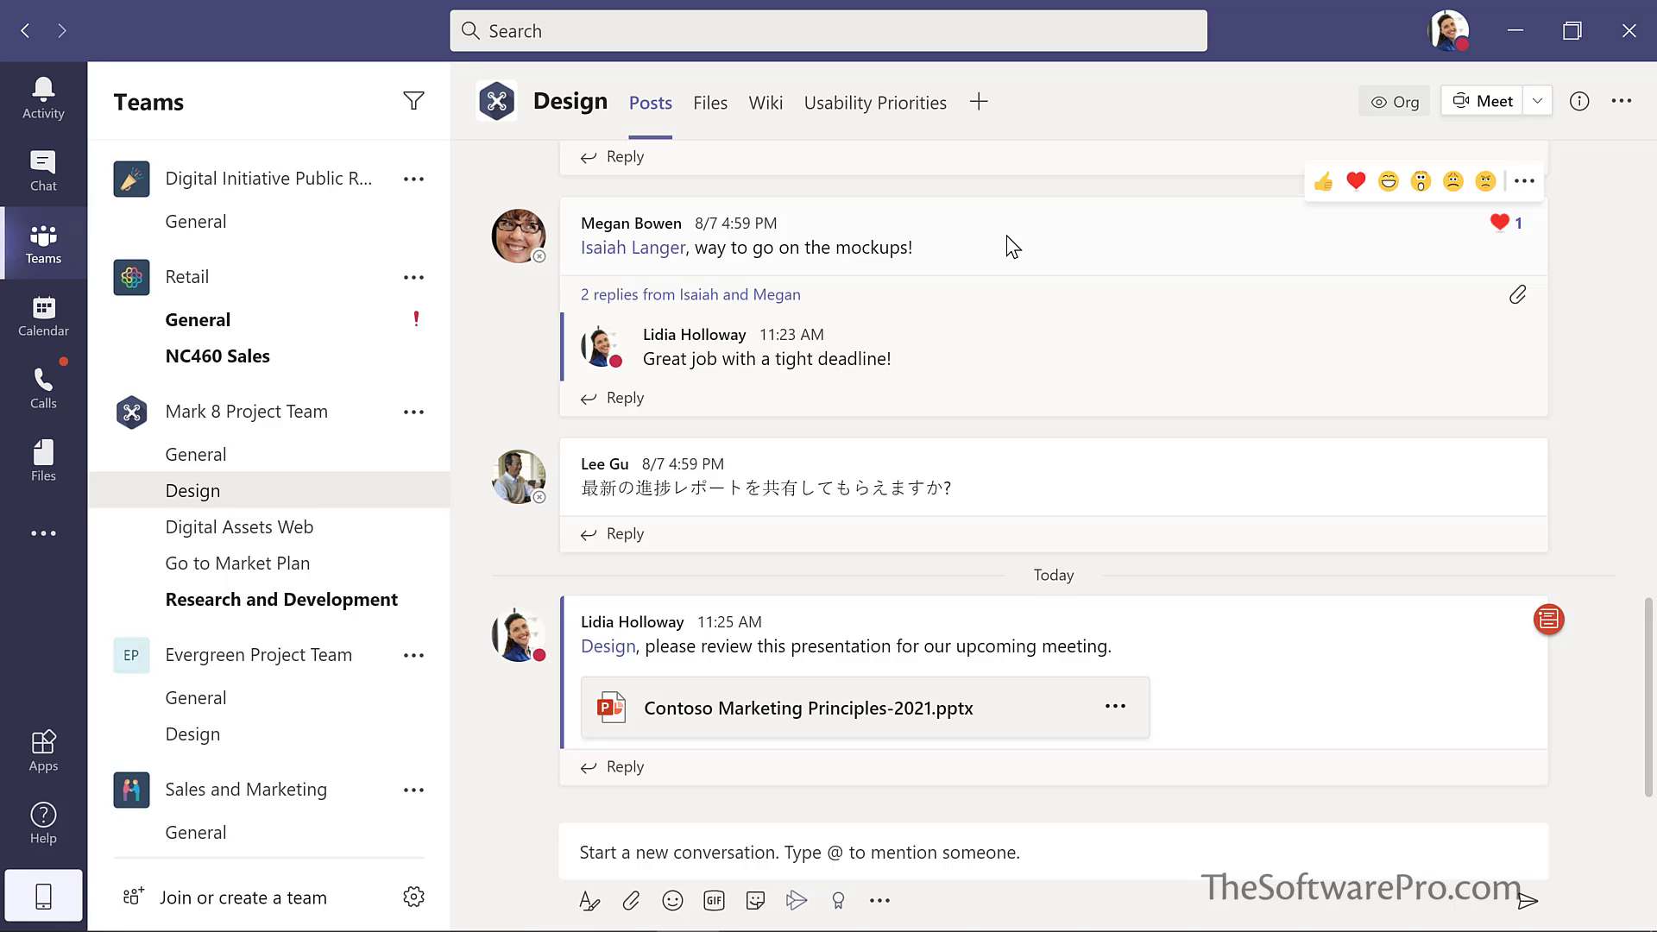
Start a new private chat with the IT Admin as the recipient.
left_click(43, 169)
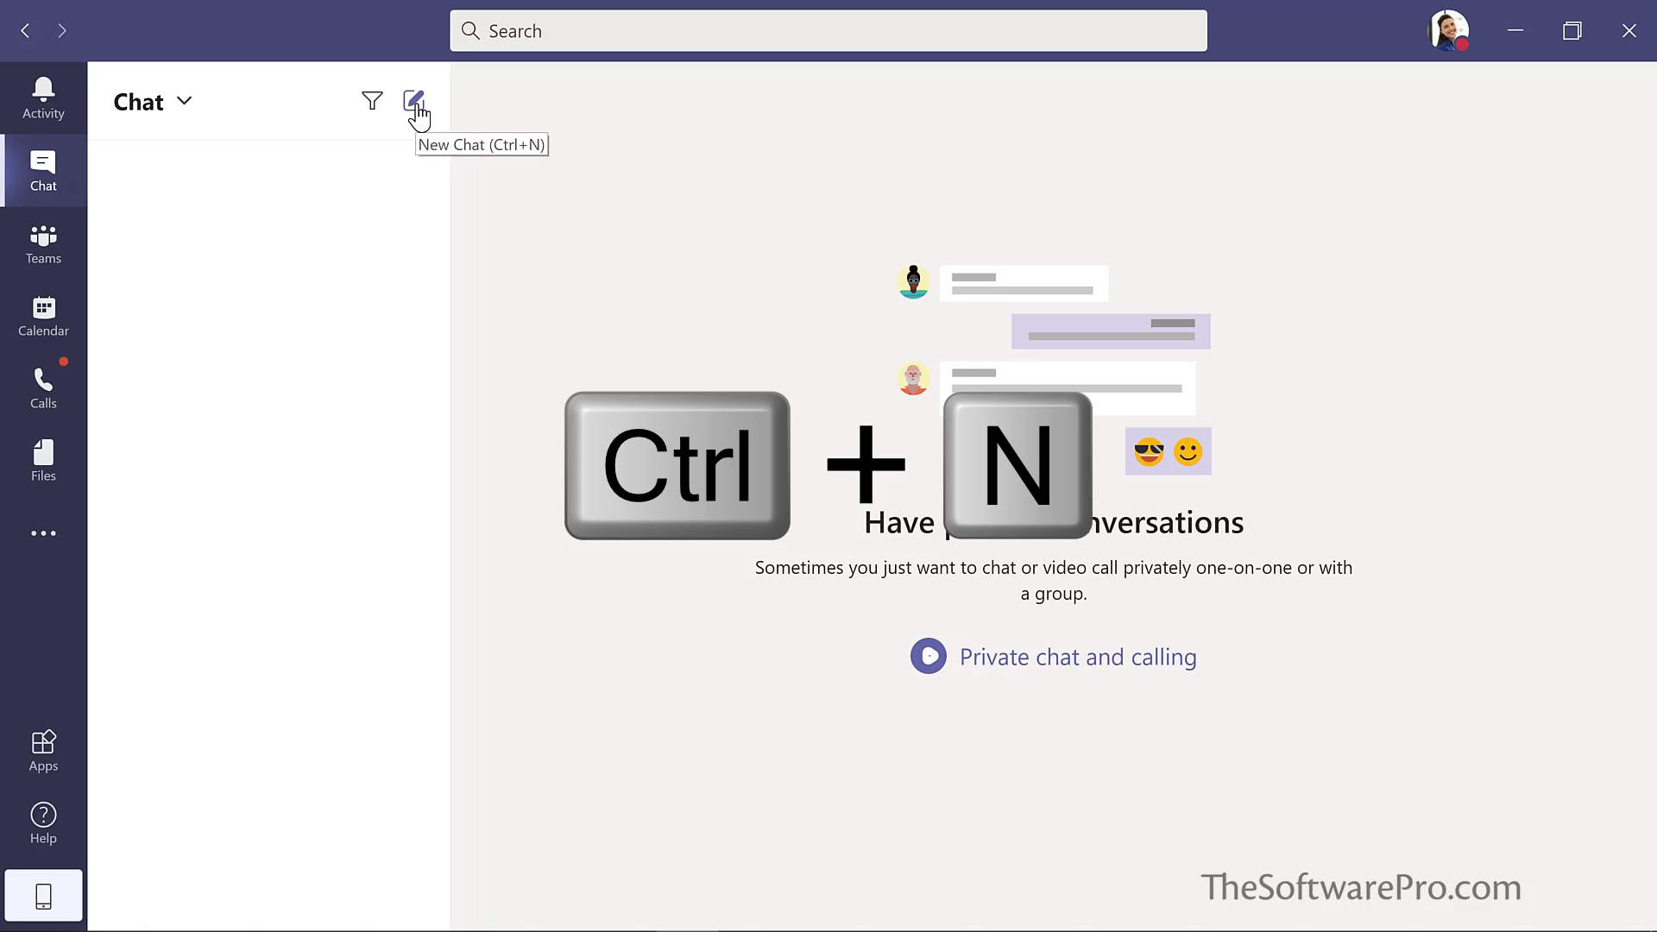
key("ctrl+n")
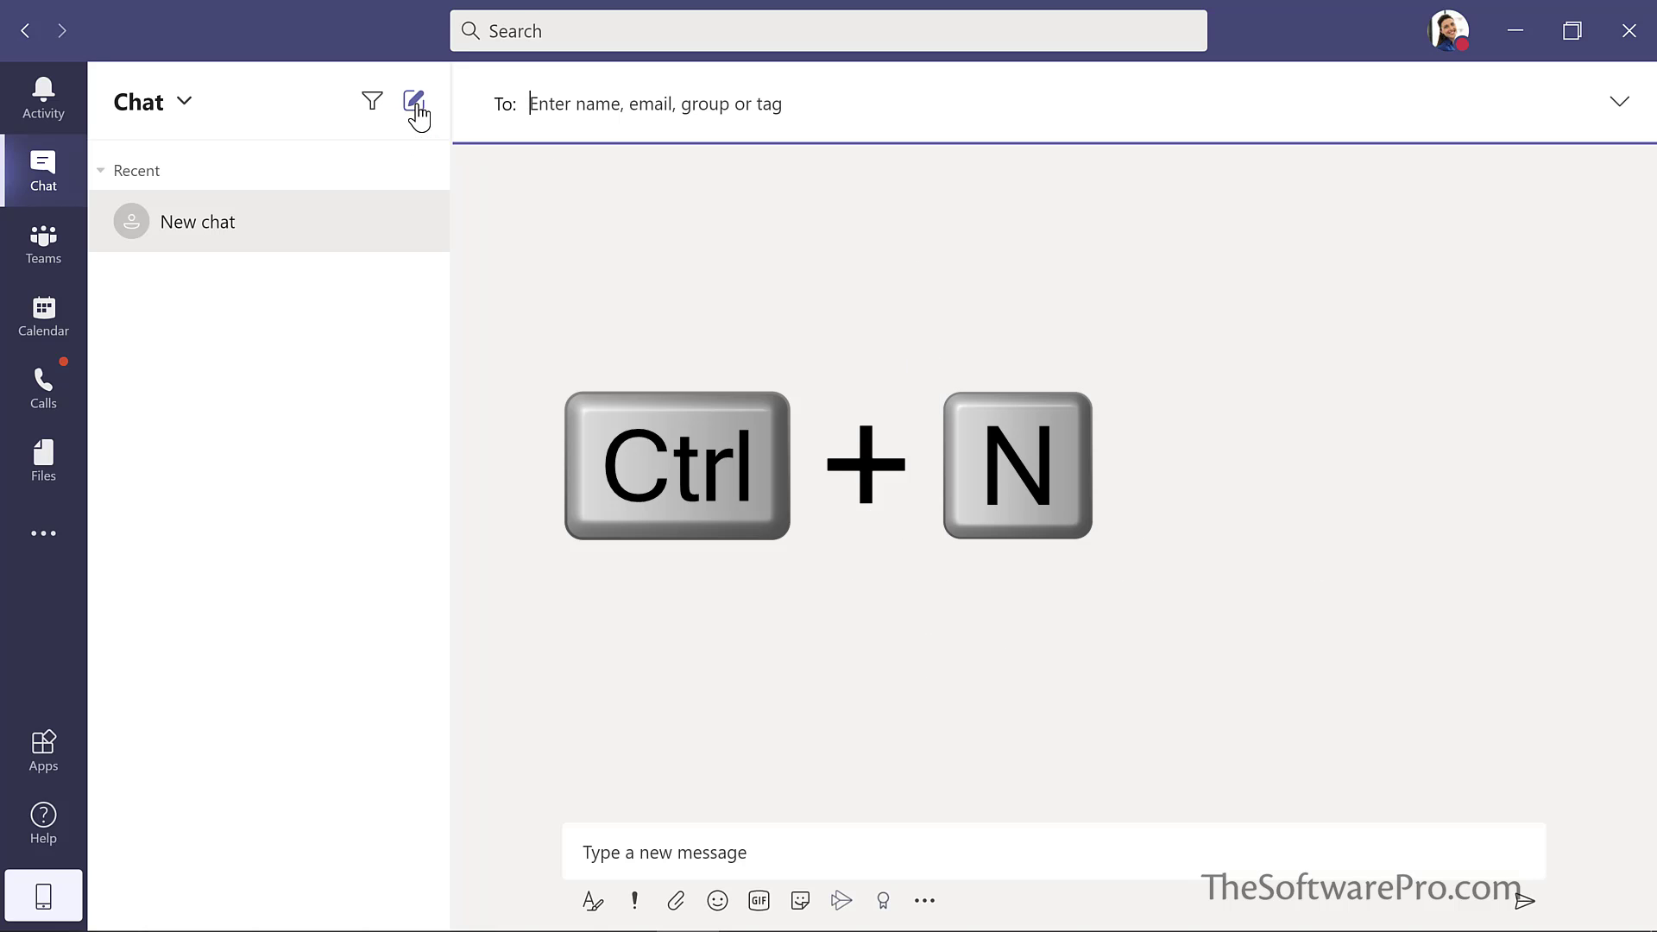
type("all")
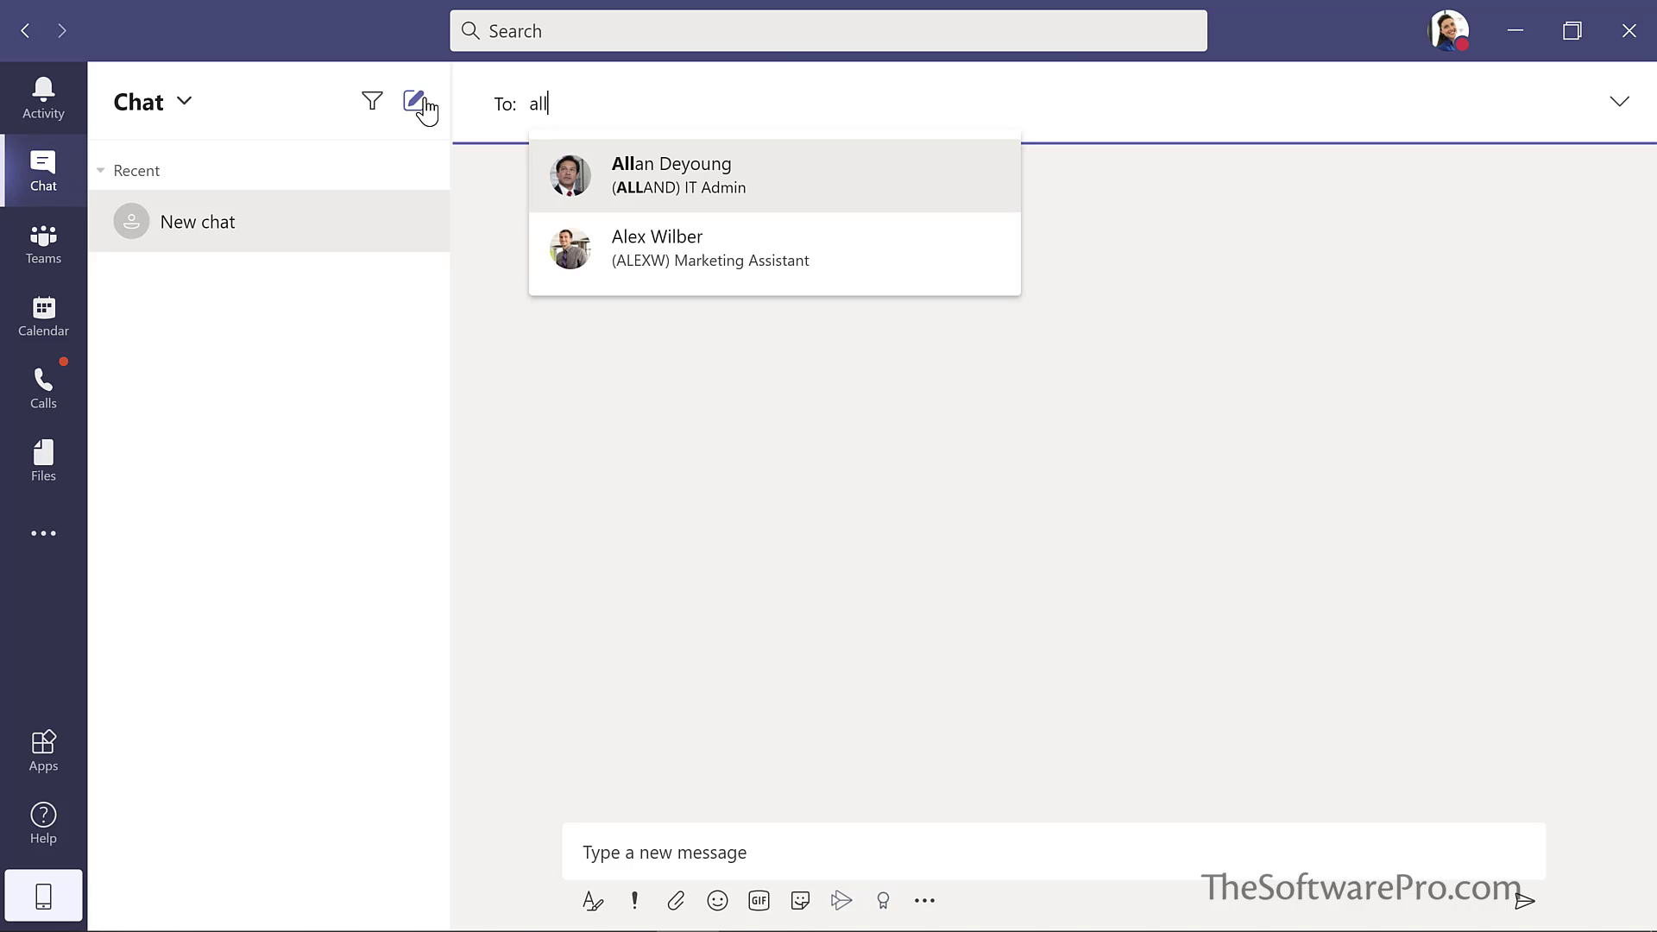
key("Return")
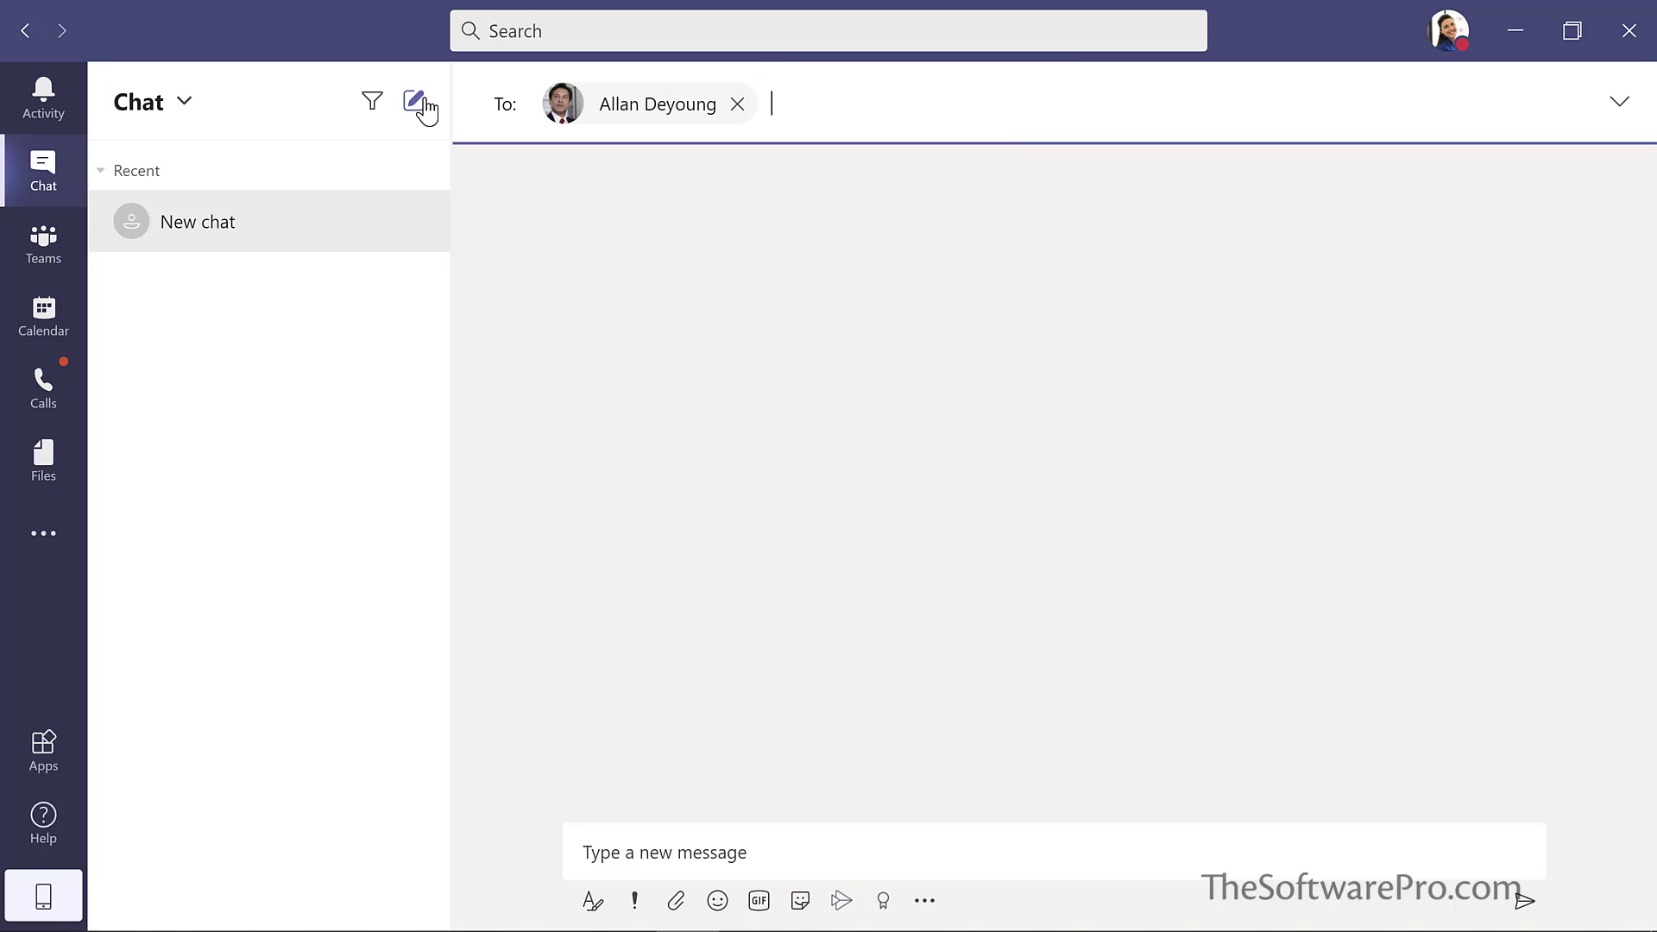
Send the IT Admin the message "What's the update on the new laptops for my project team?".
left_click(661, 830)
type("What's the update on the new laptops for my project team?")
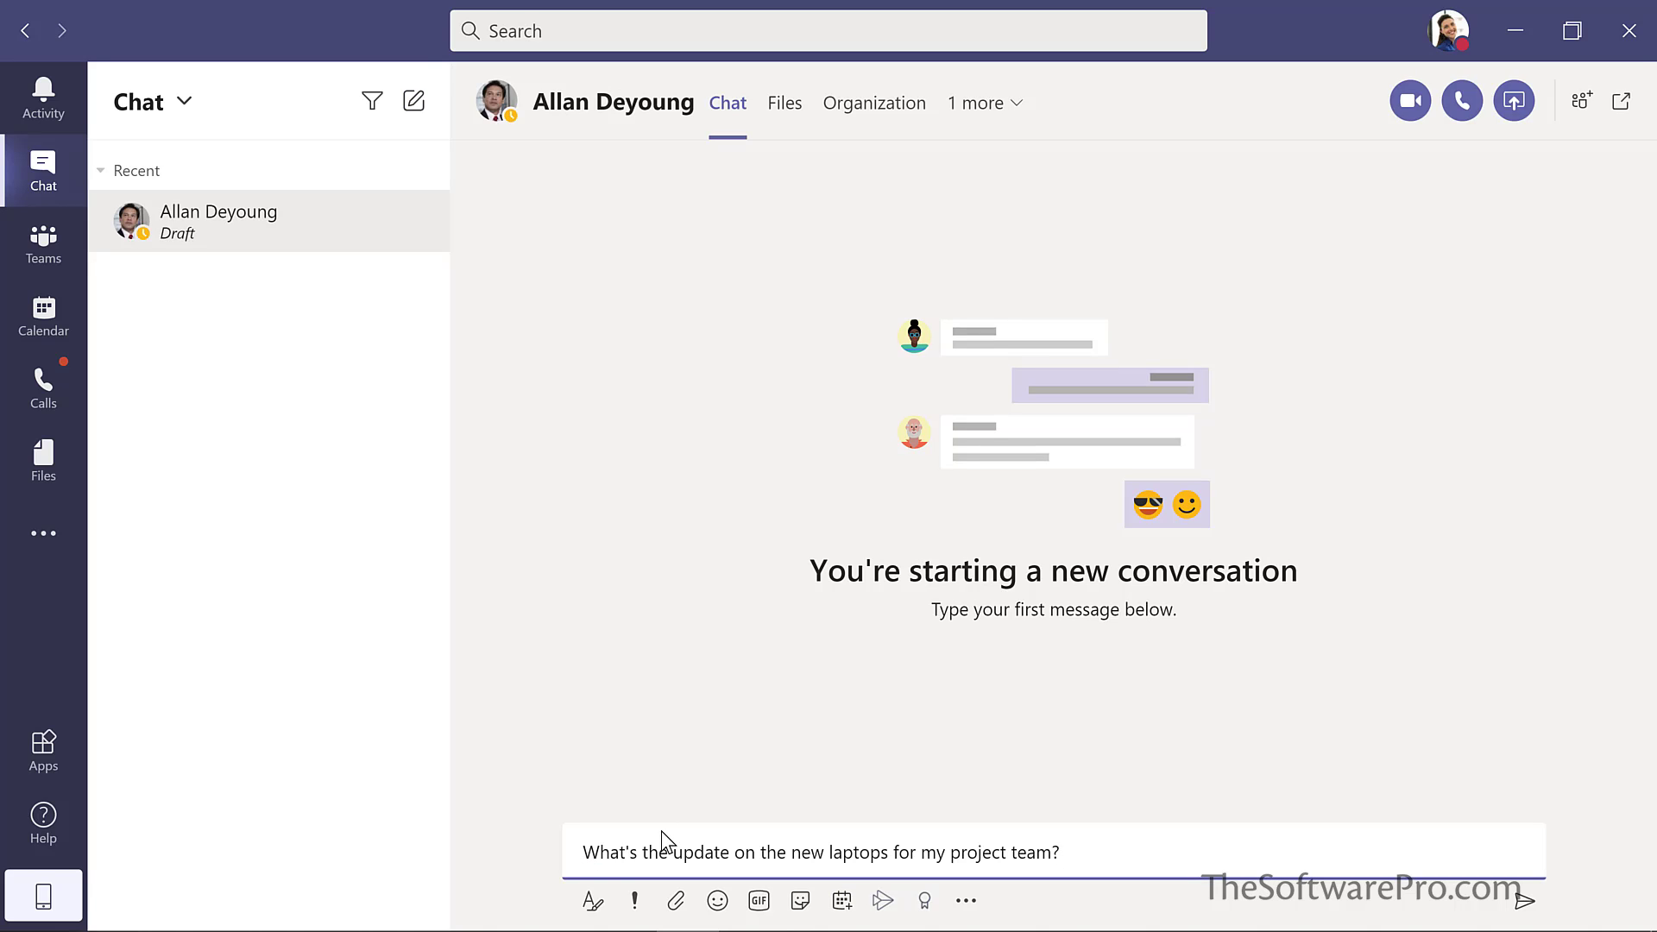
key("Return")
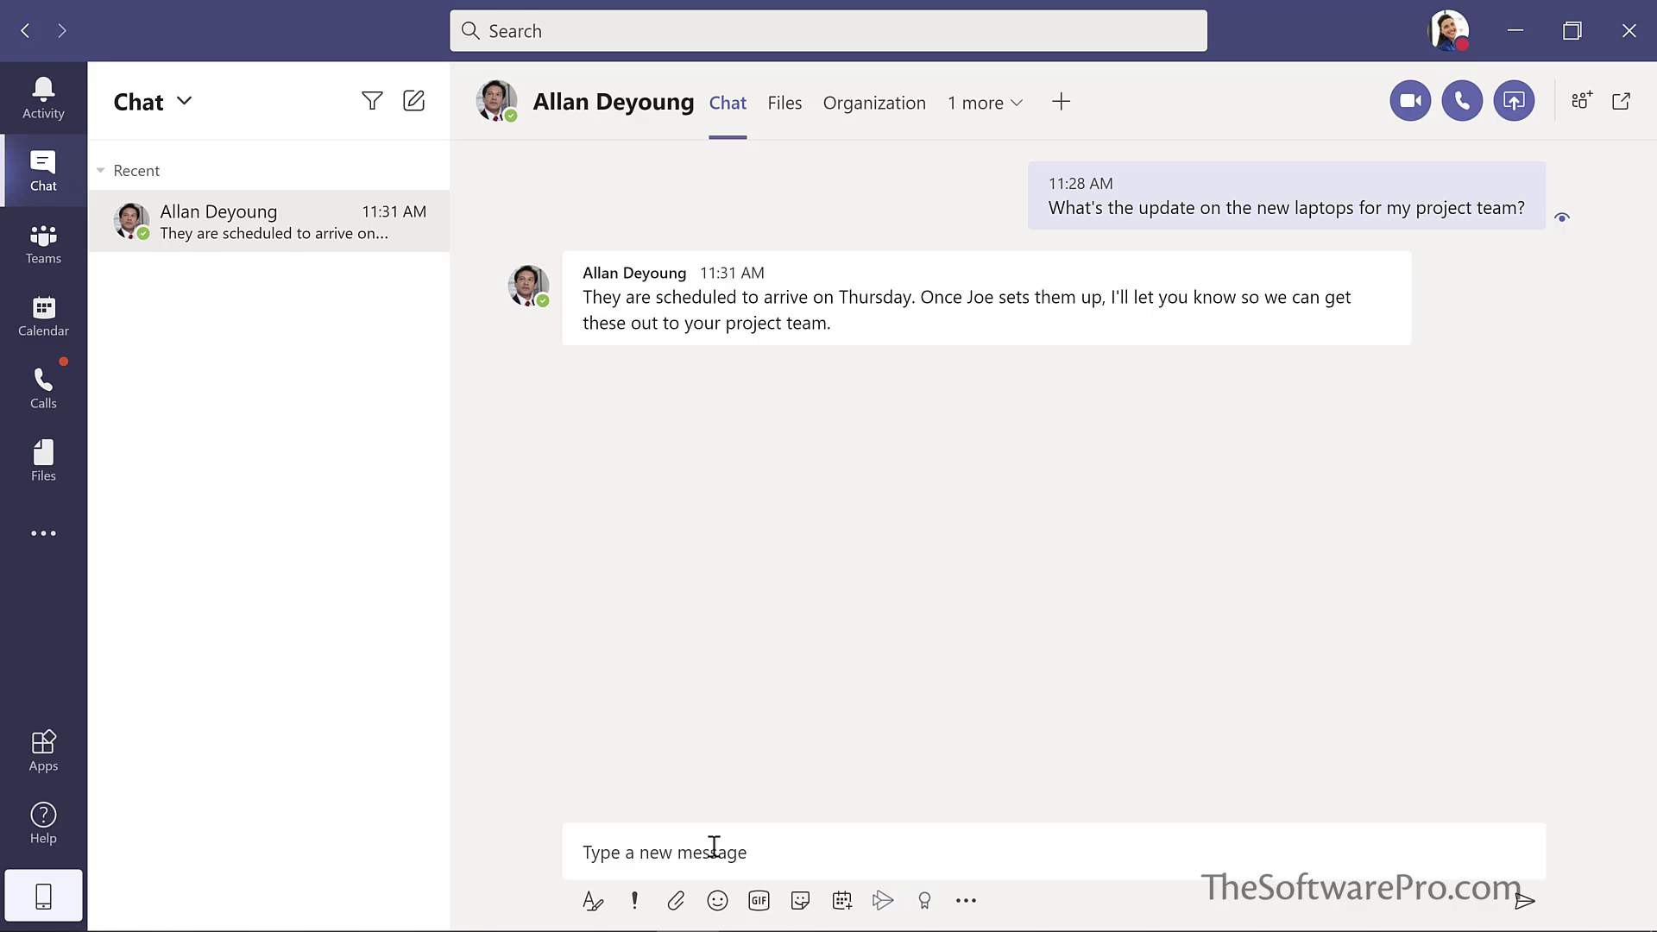
Send the IT Admin a celebration GIF found with "yay", accompanied by the text "Thanks so much!".
left_click(759, 901)
type("yay")
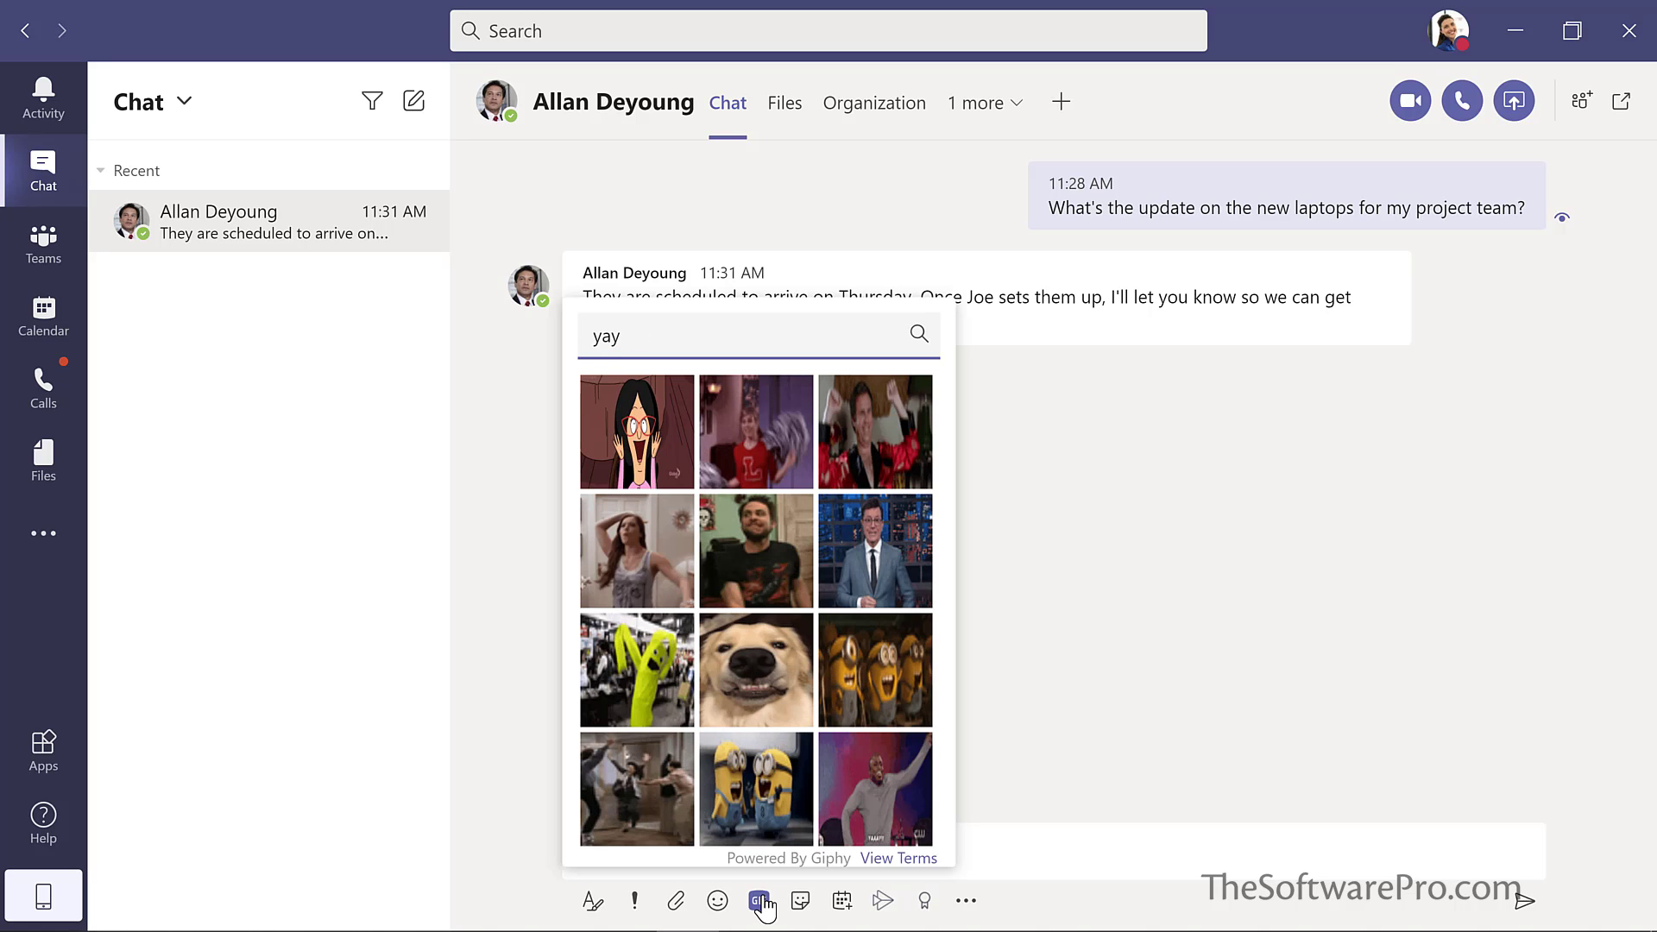
left_click(632, 789)
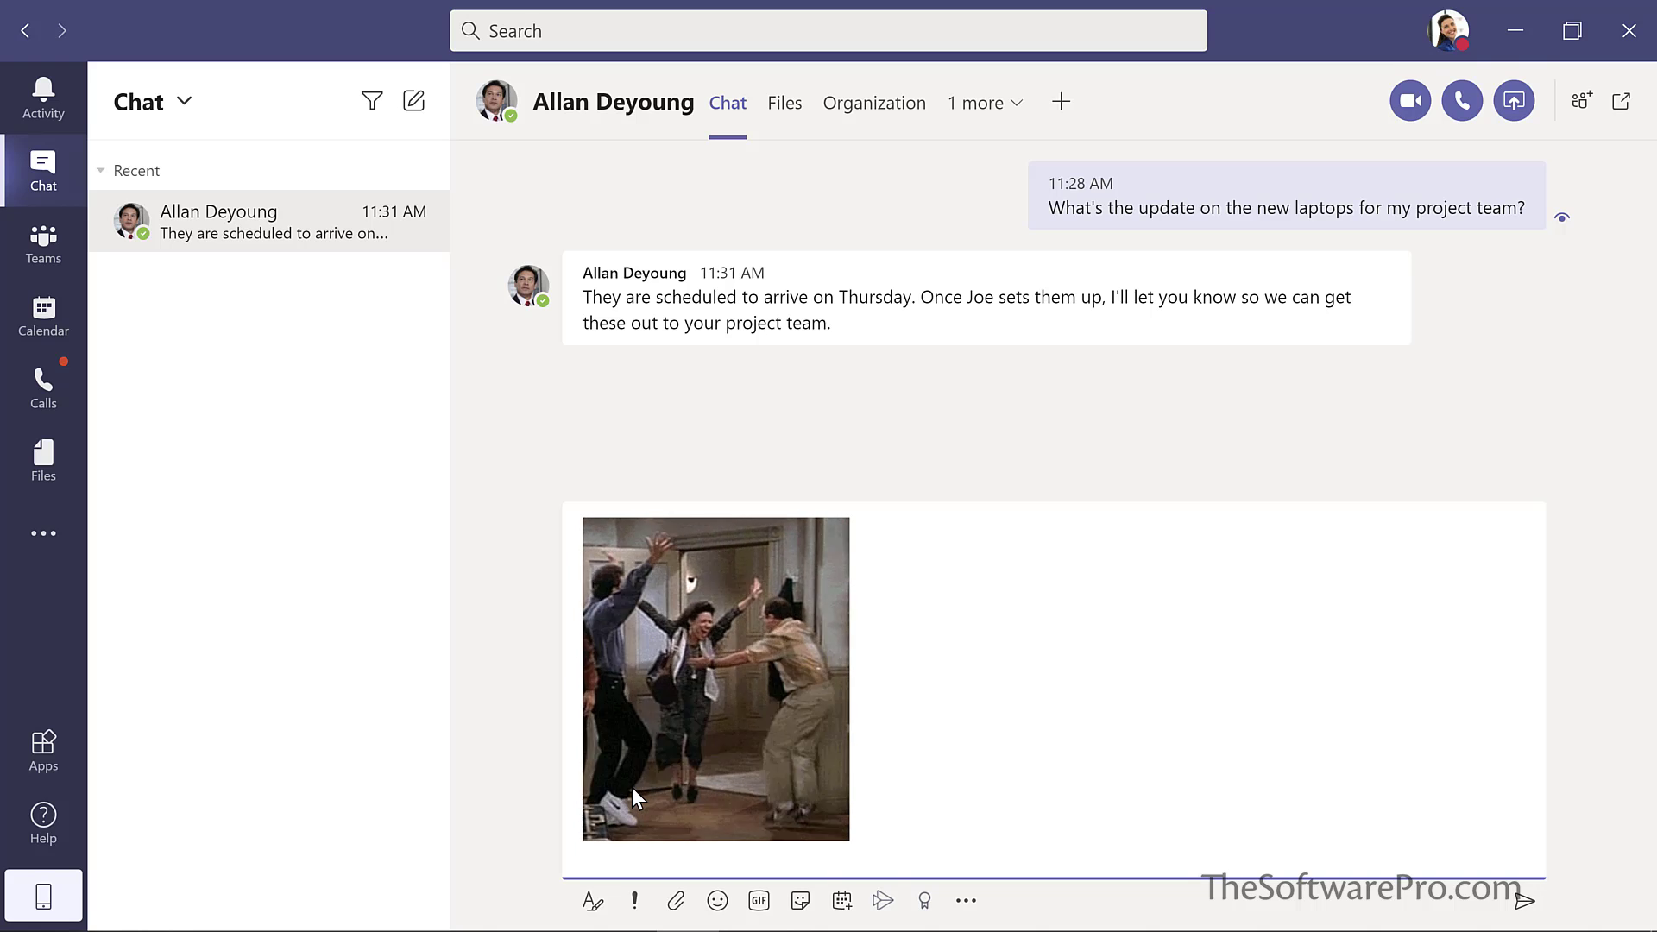
type("Thanks")
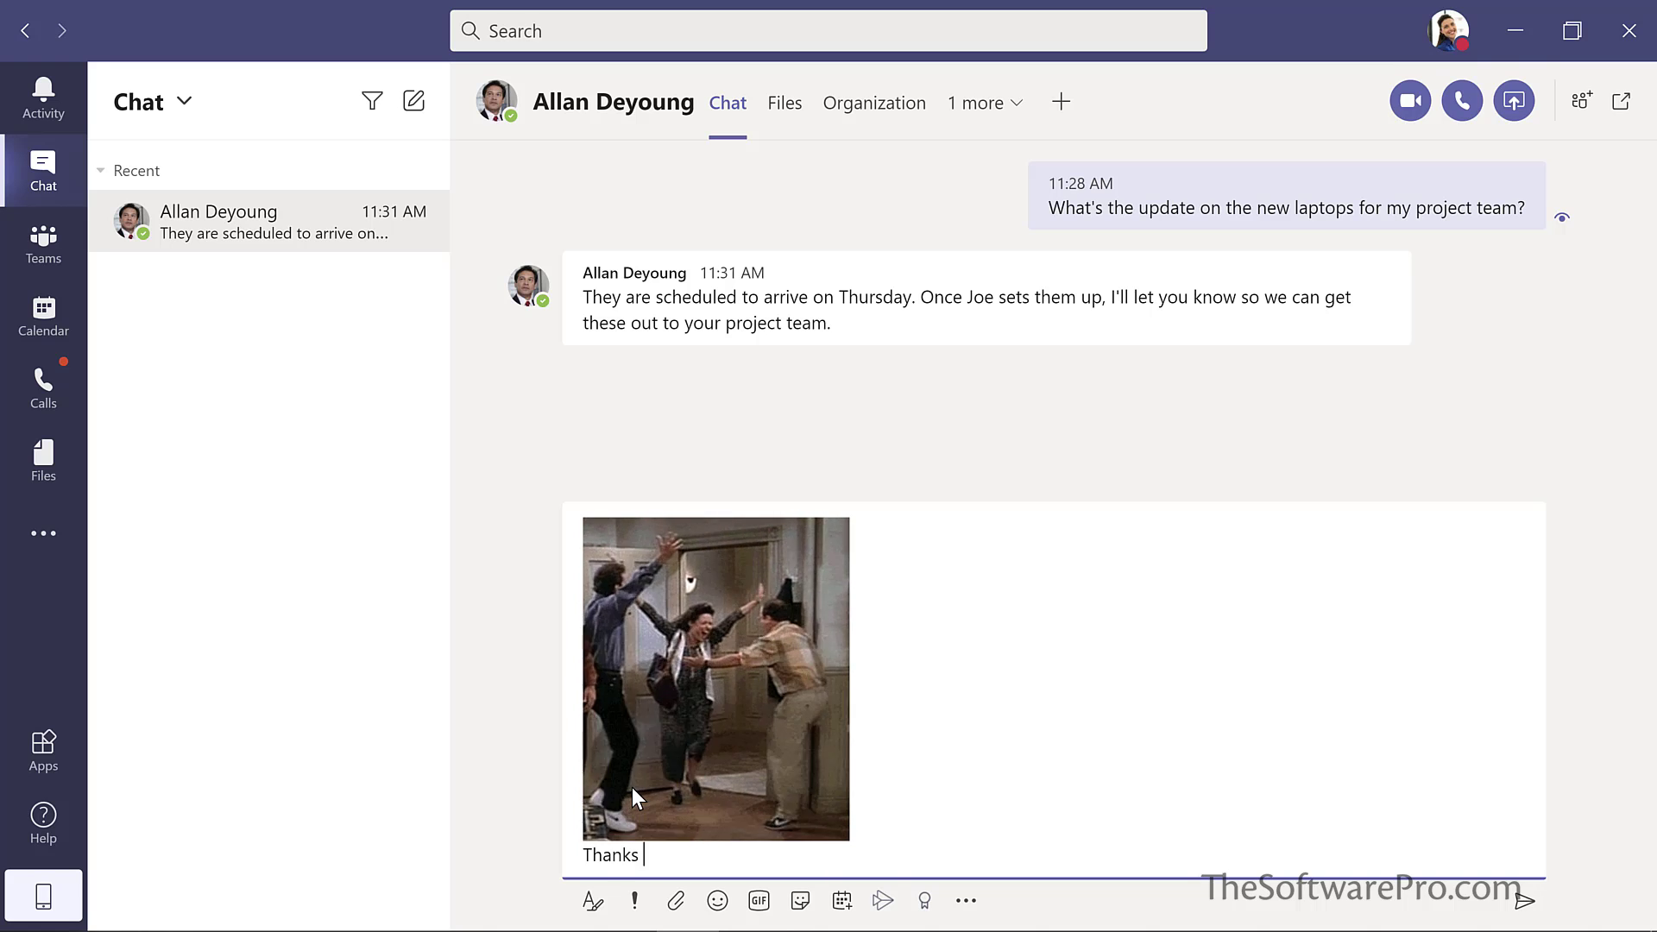
type(" s")
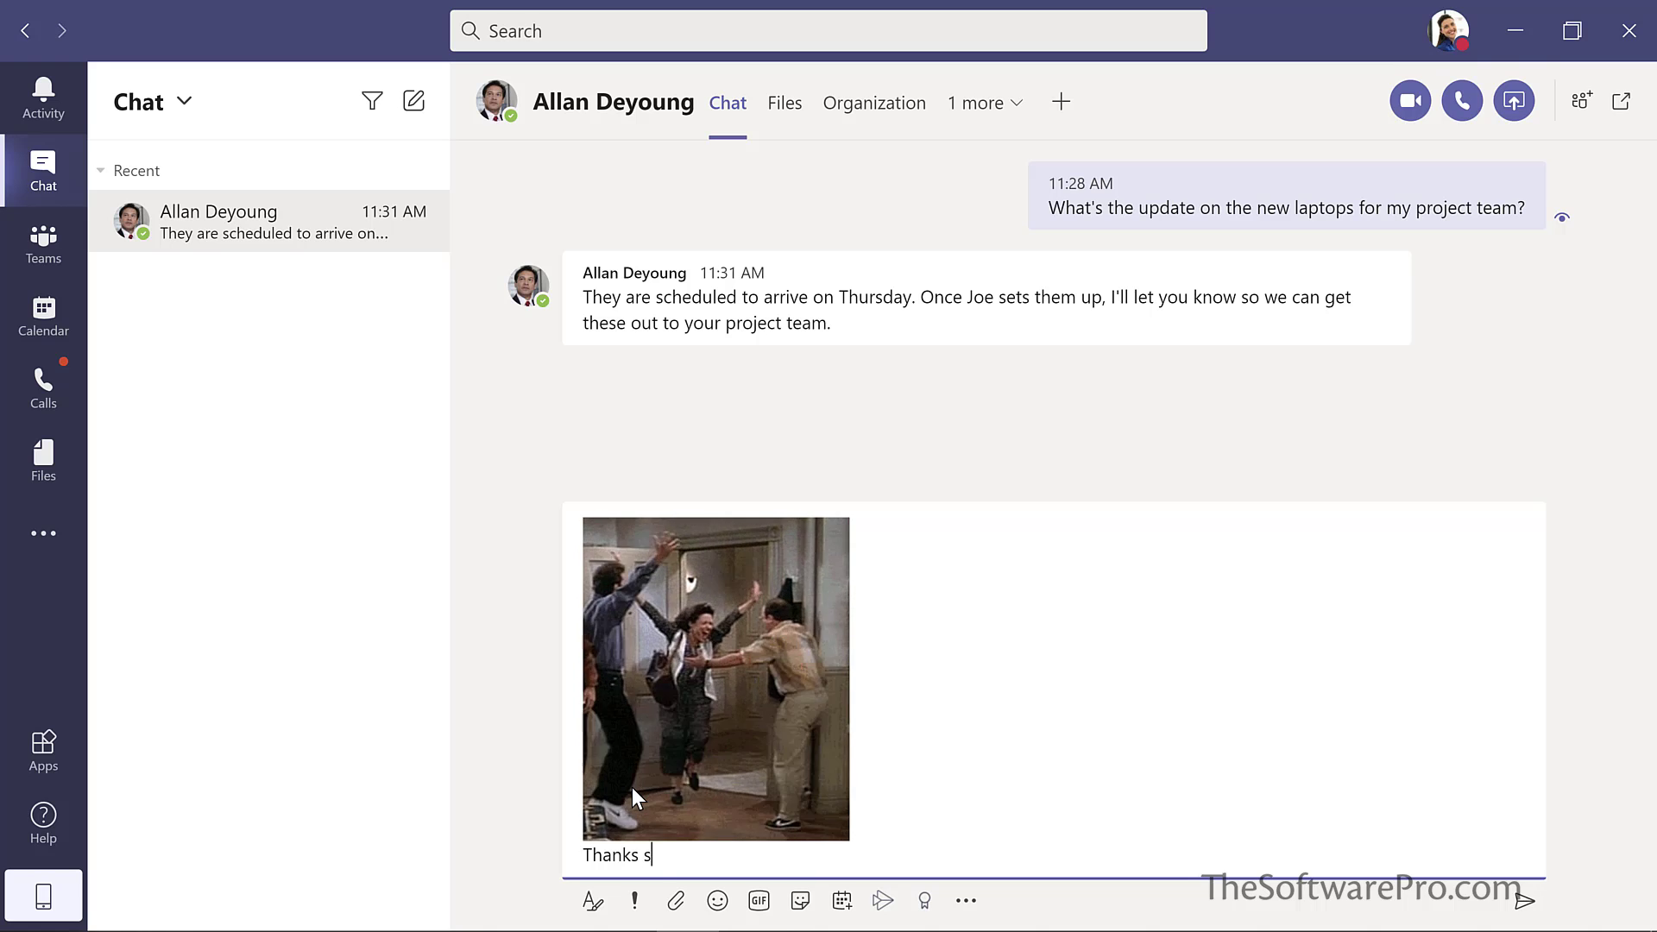
type("o much!")
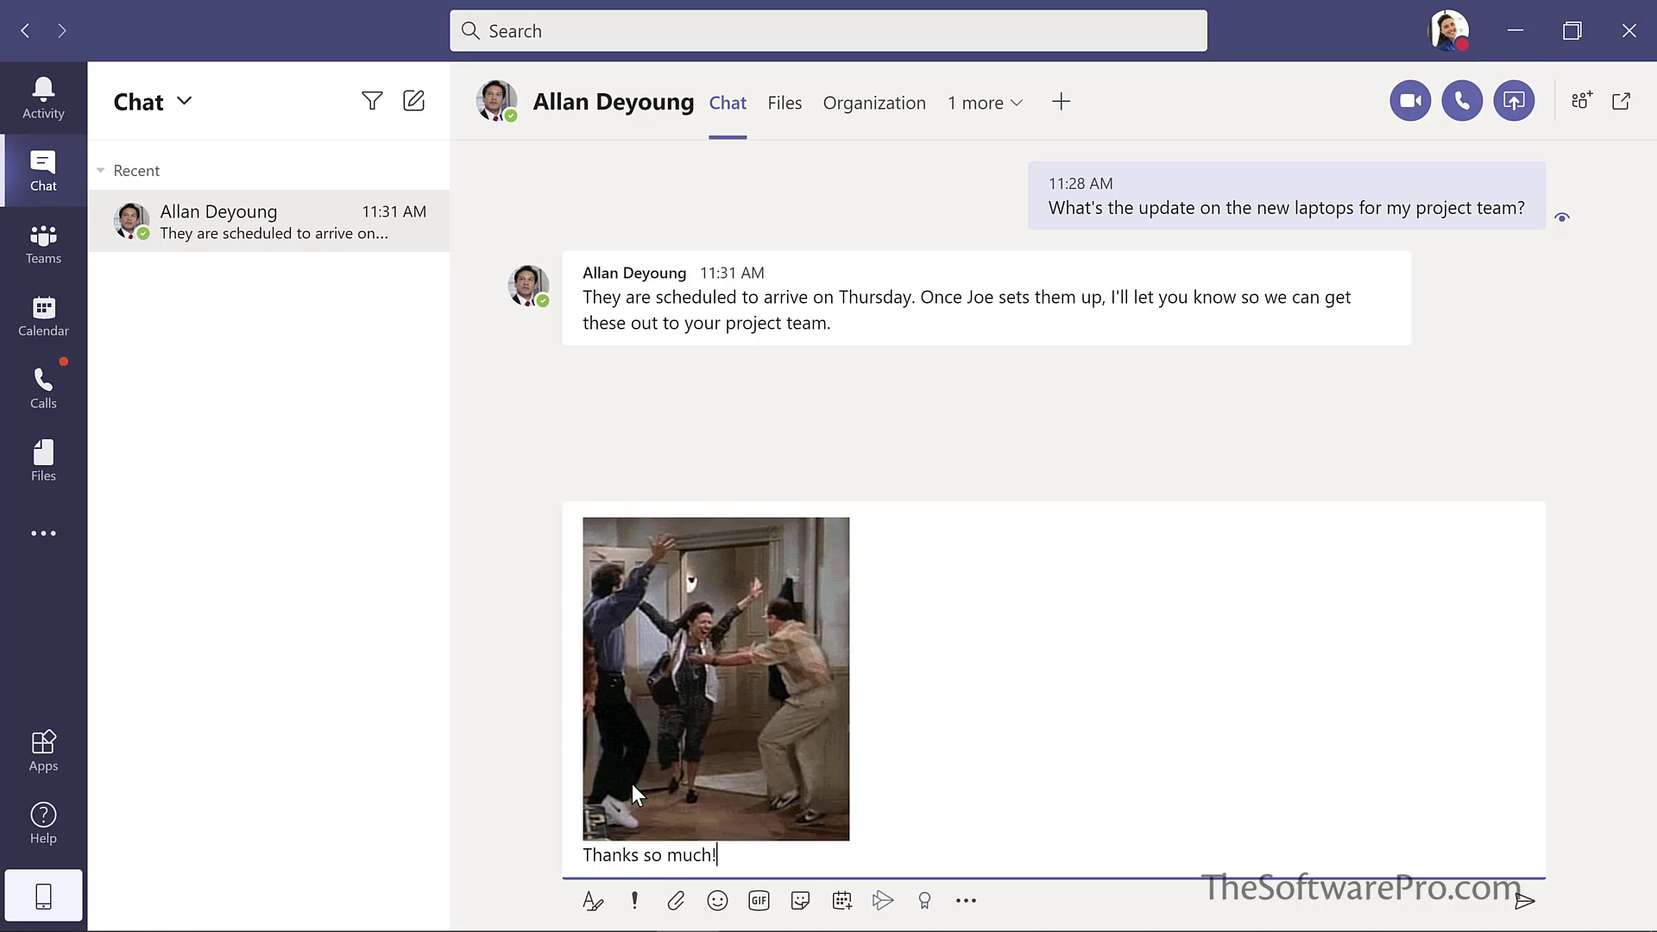
key("Return")
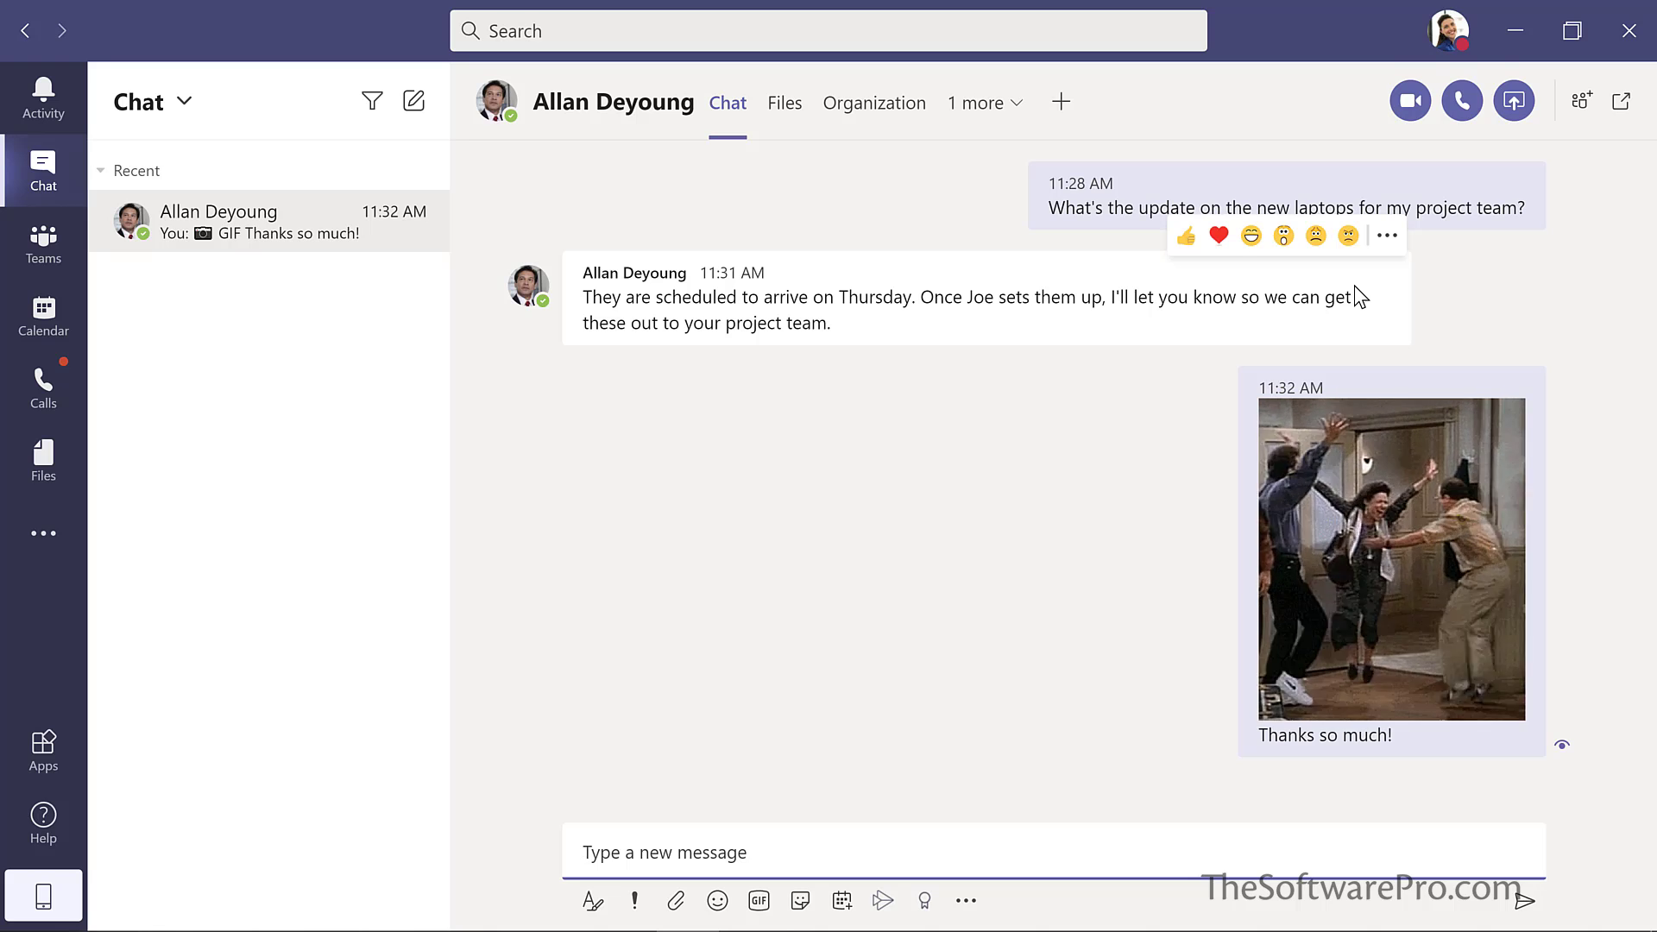
left_click(1249, 240)
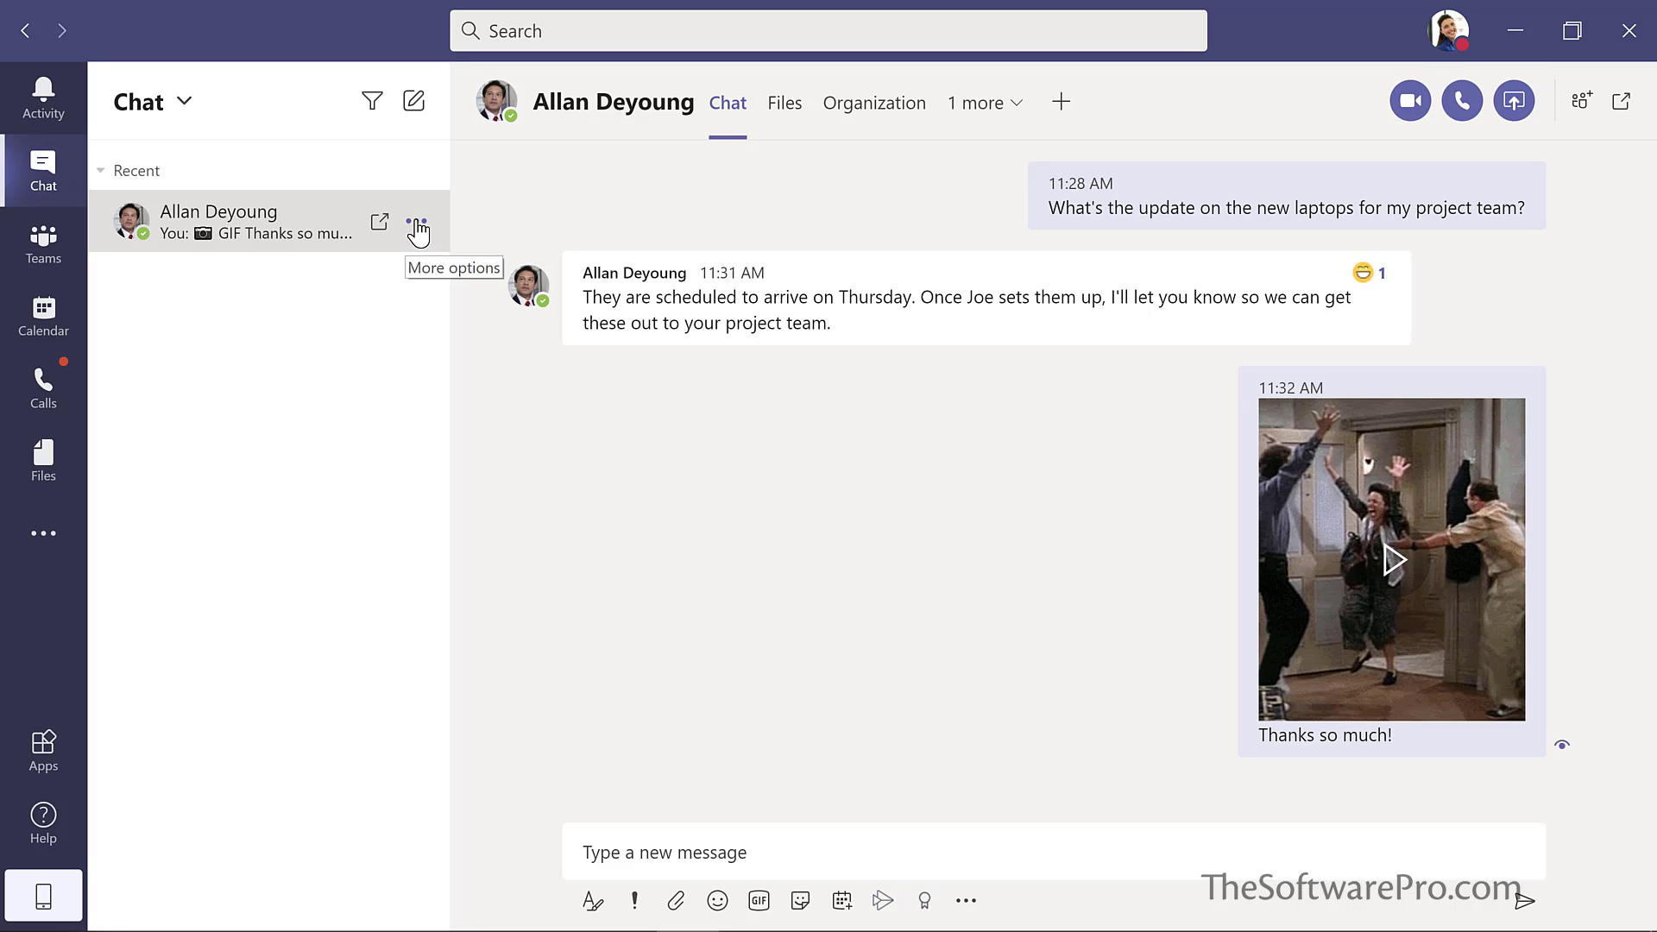
left_click(418, 226)
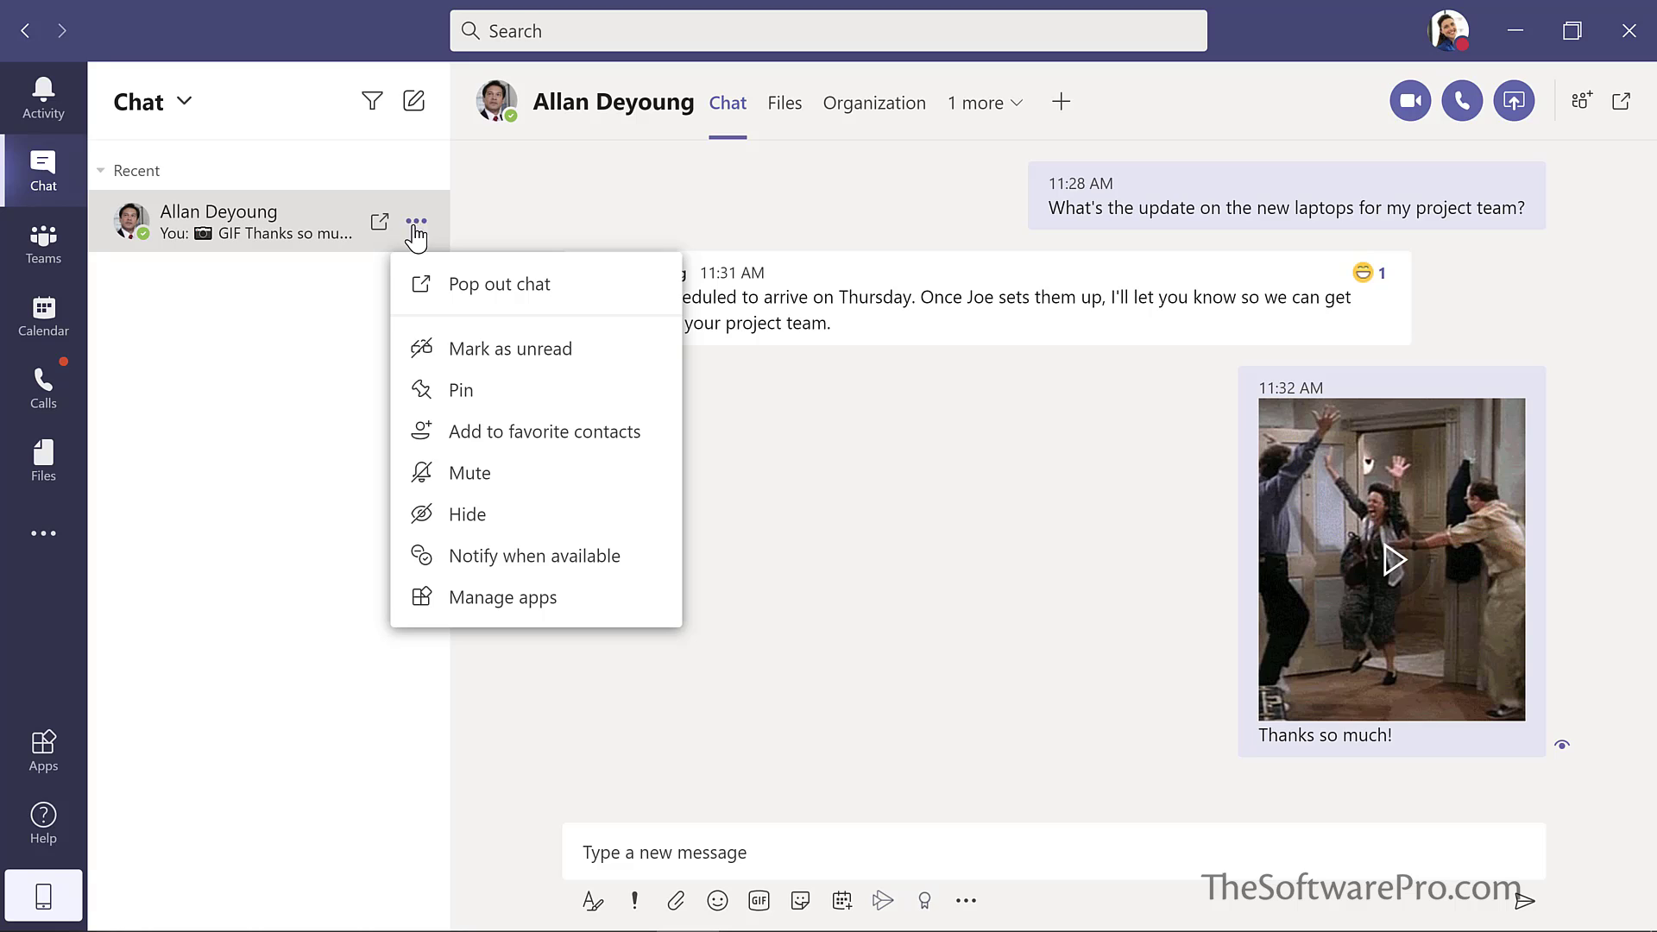
left_click(452, 396)
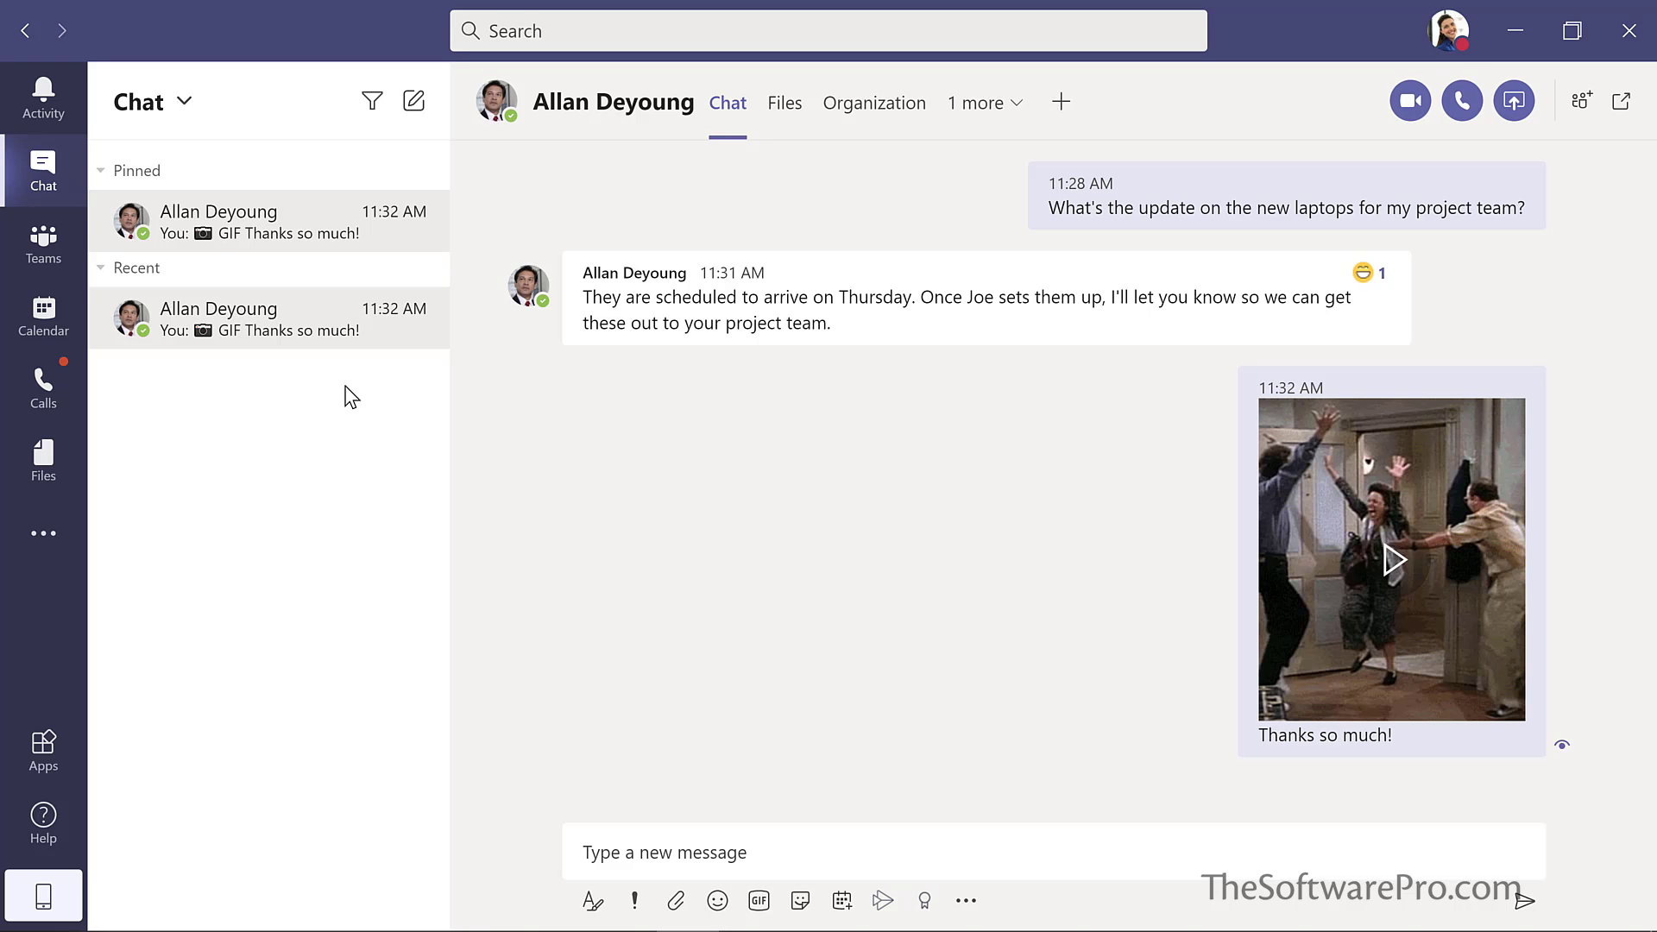
Open the calendar, view it as a full week and return it to the work week view.
left_click(44, 315)
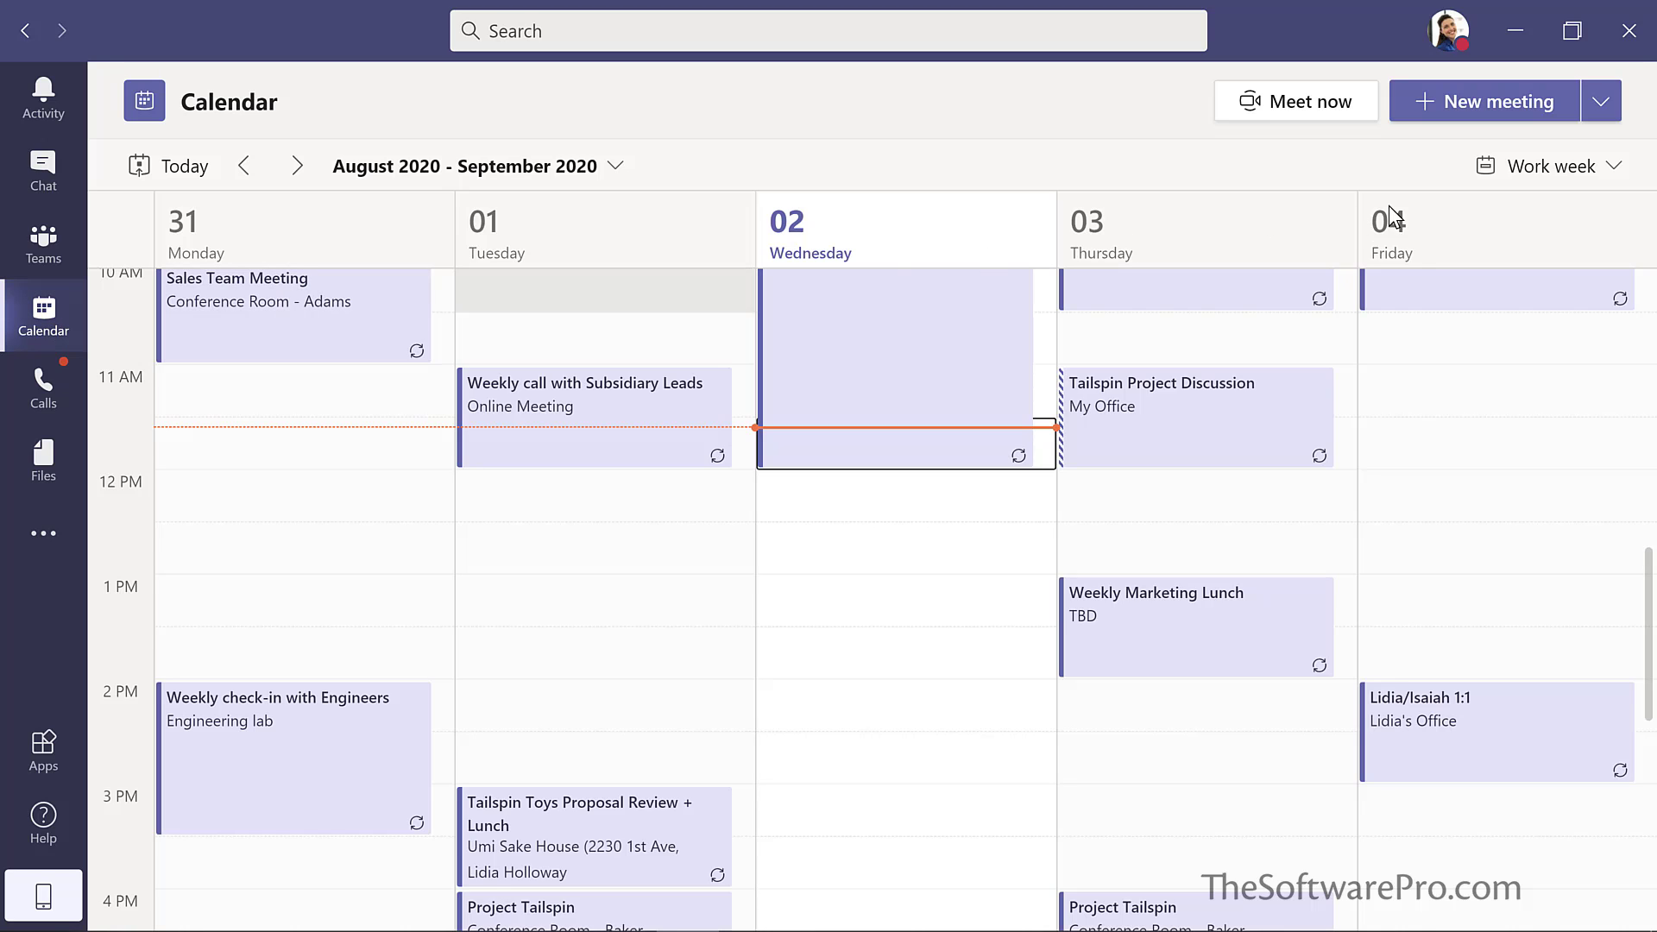
left_click(1608, 172)
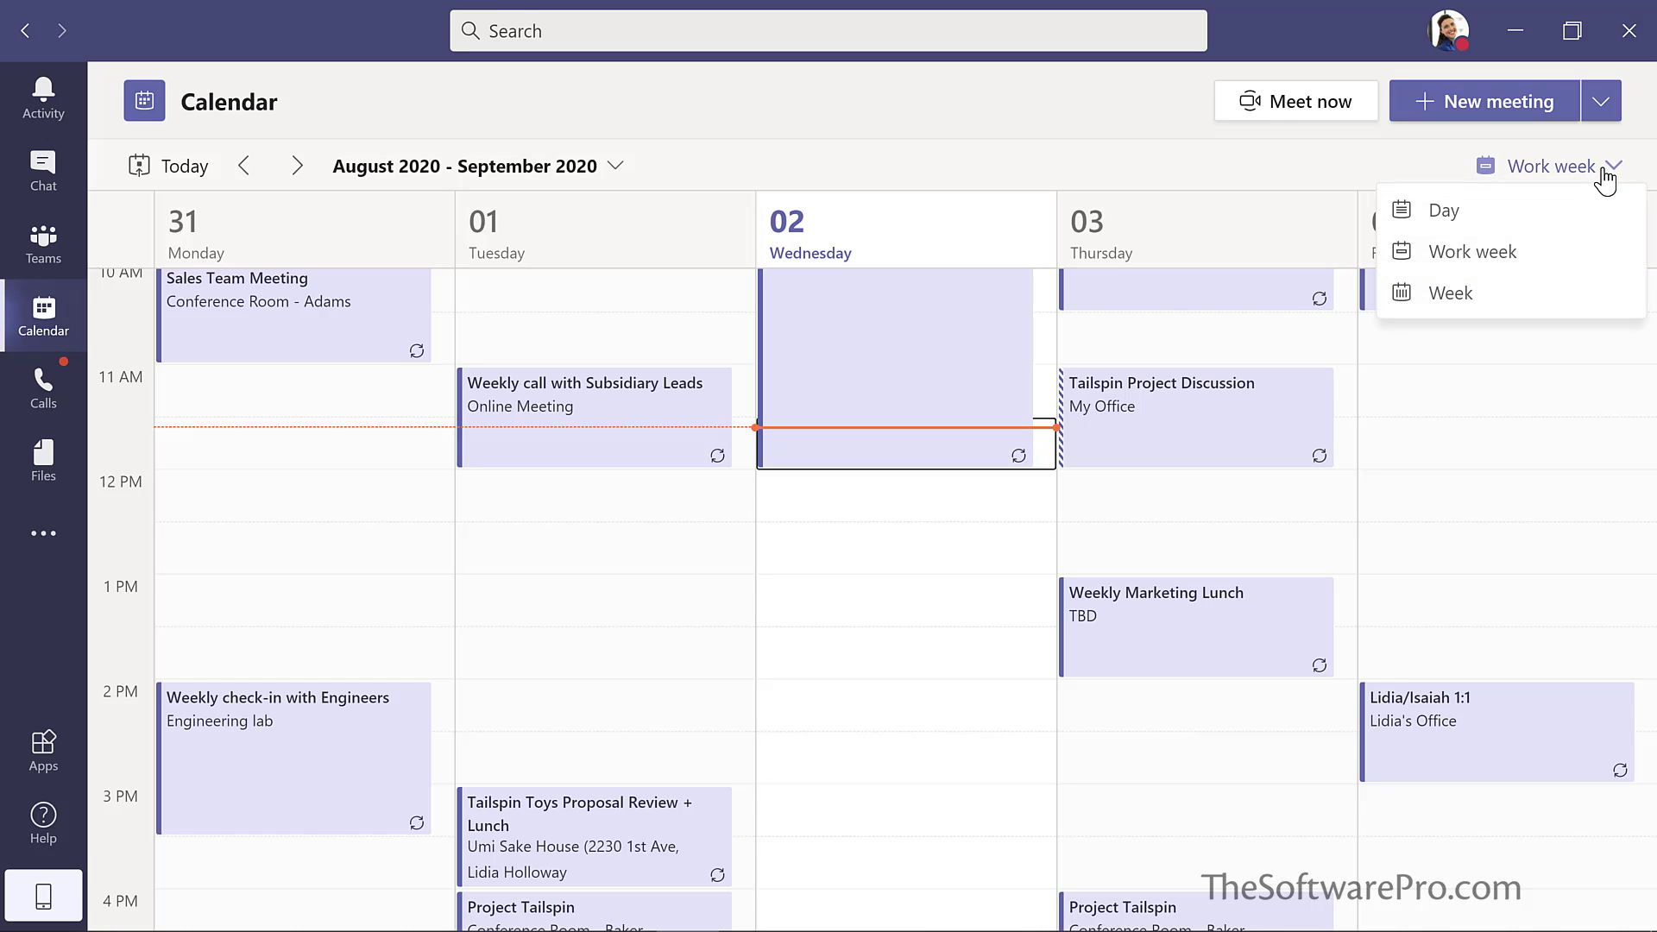
left_click(1497, 291)
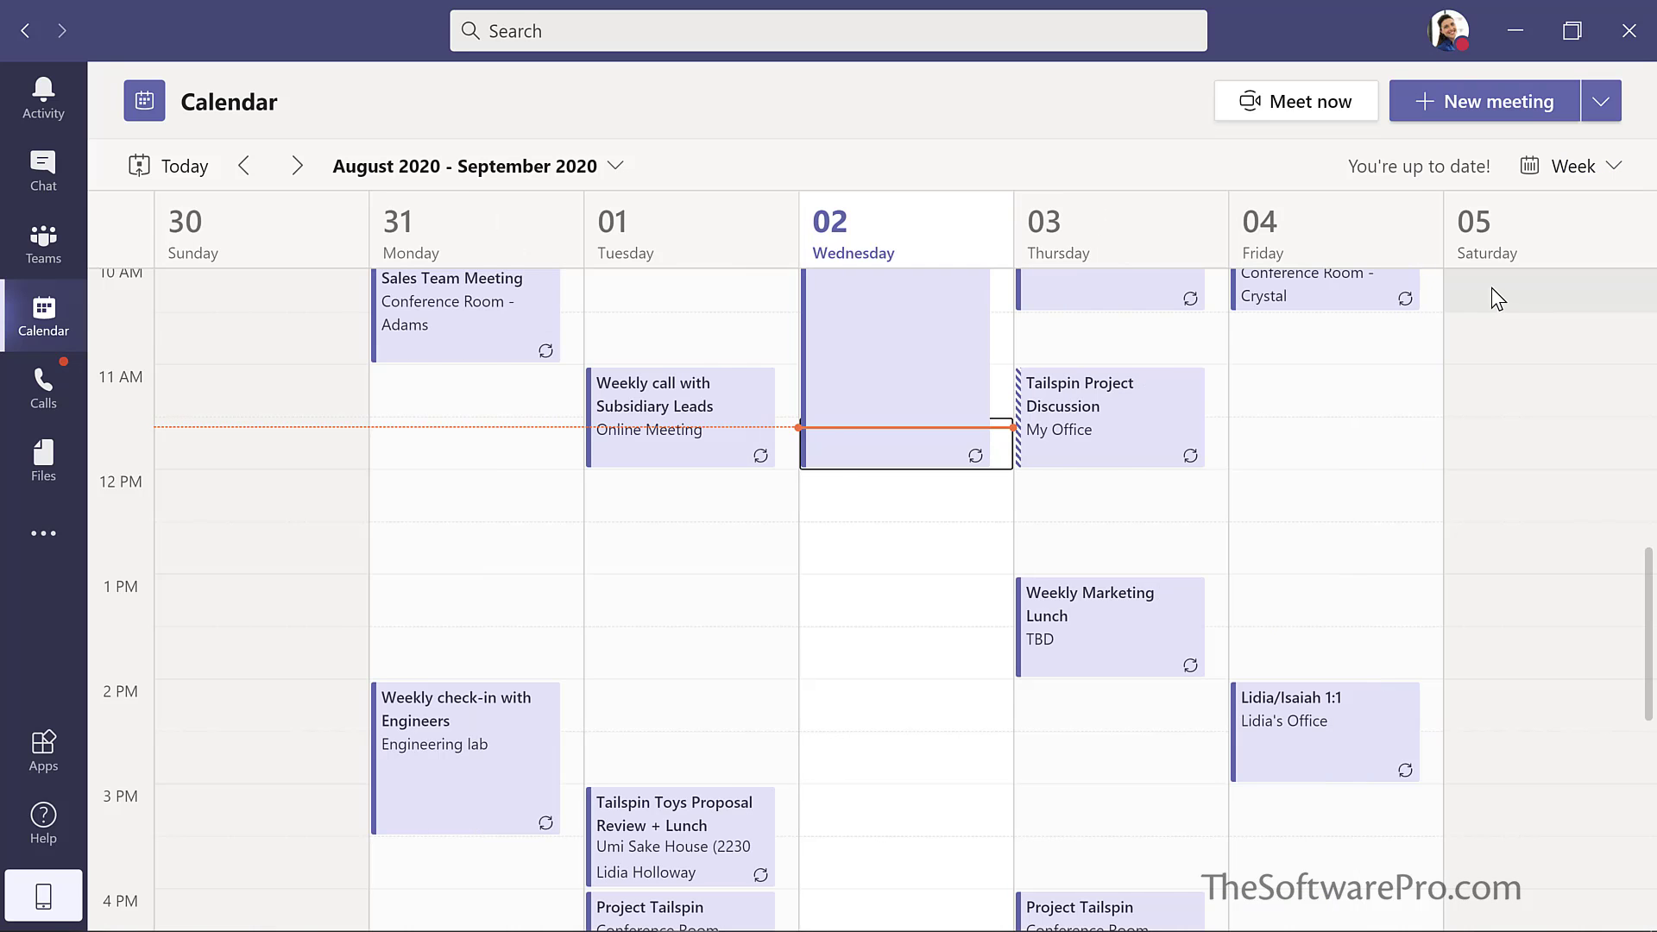
left_click(1607, 177)
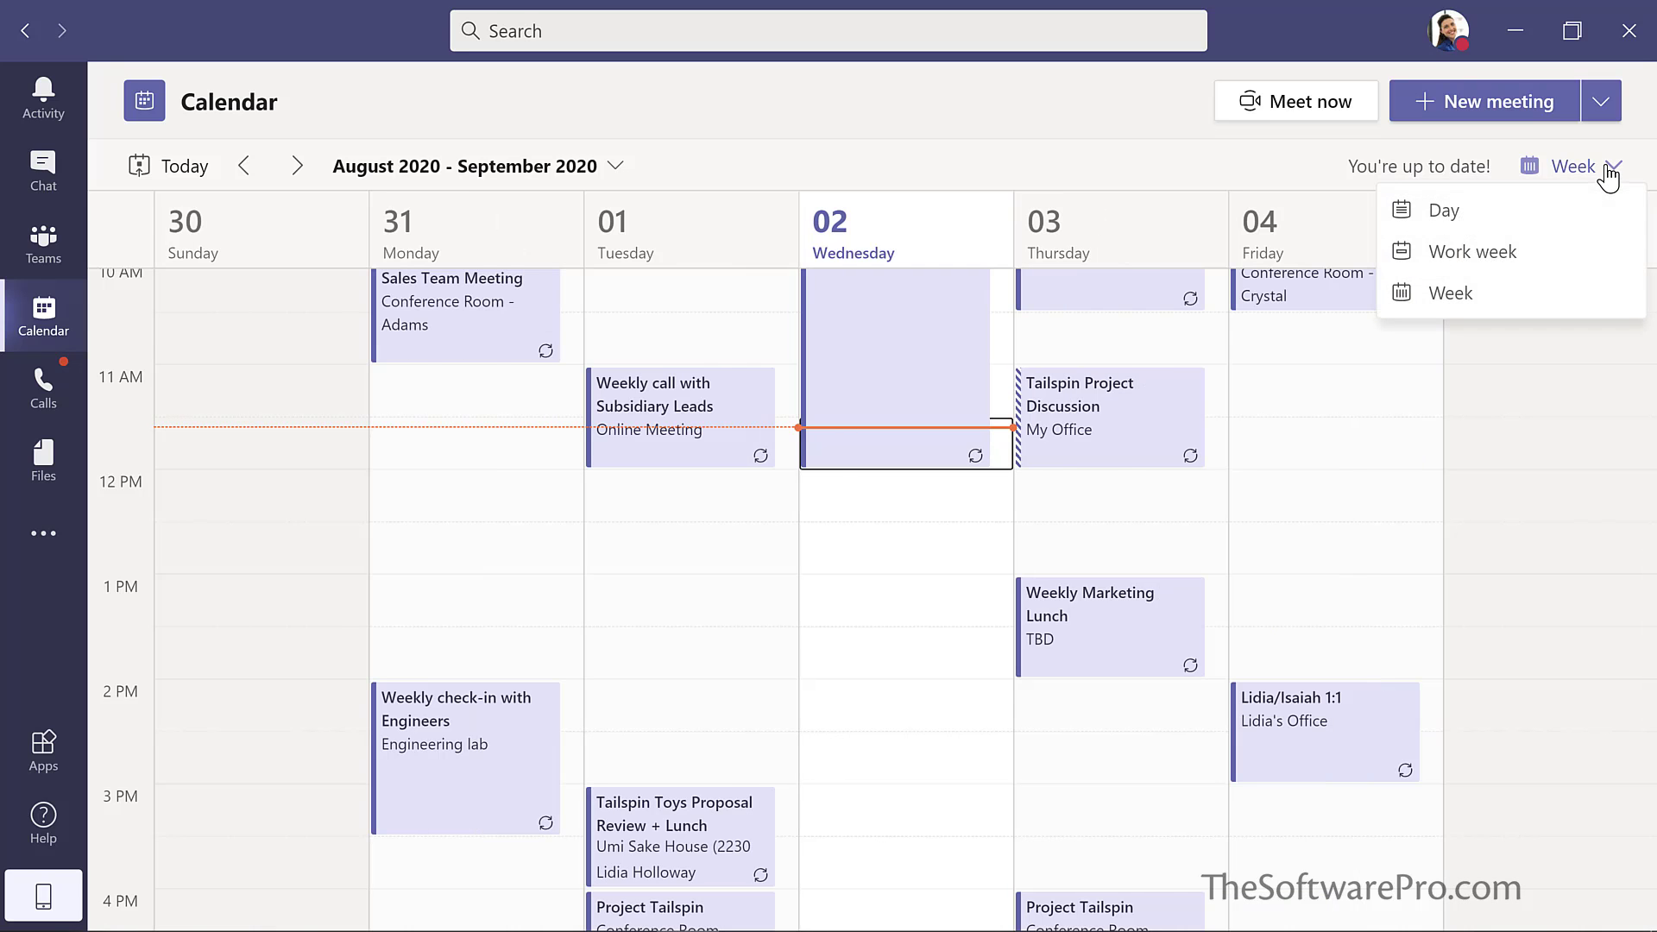
left_click(1532, 250)
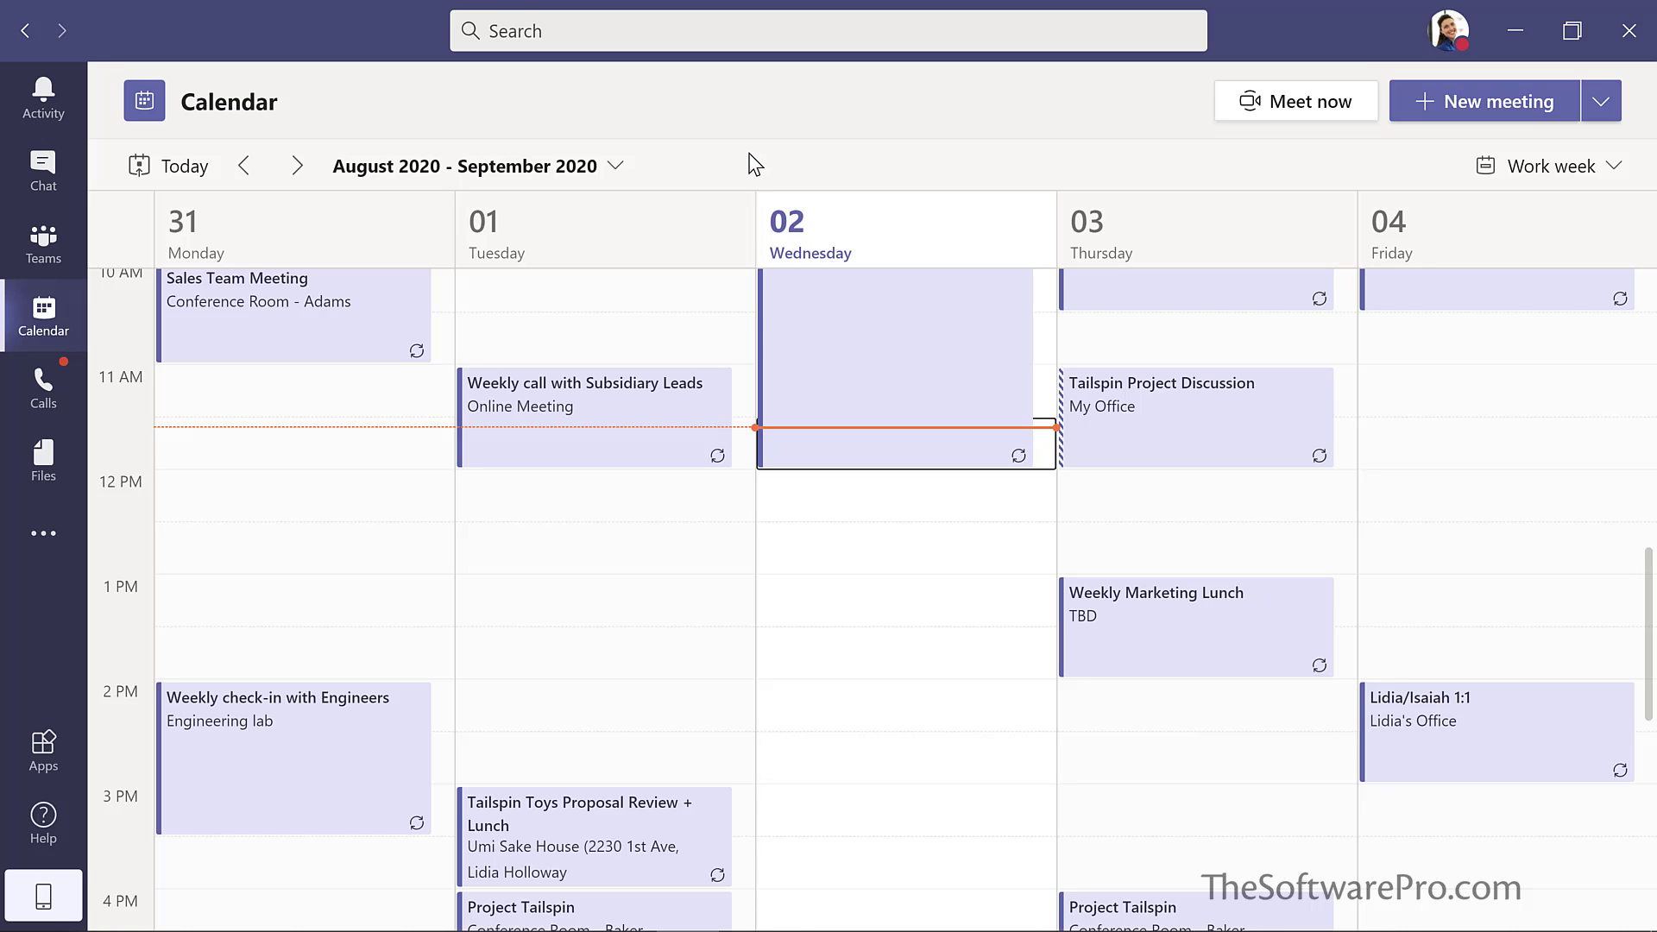
Create a new meeting titled "Evergreen Design Meeting" and add the four project colleagues as required attendees.
left_click(1465, 96)
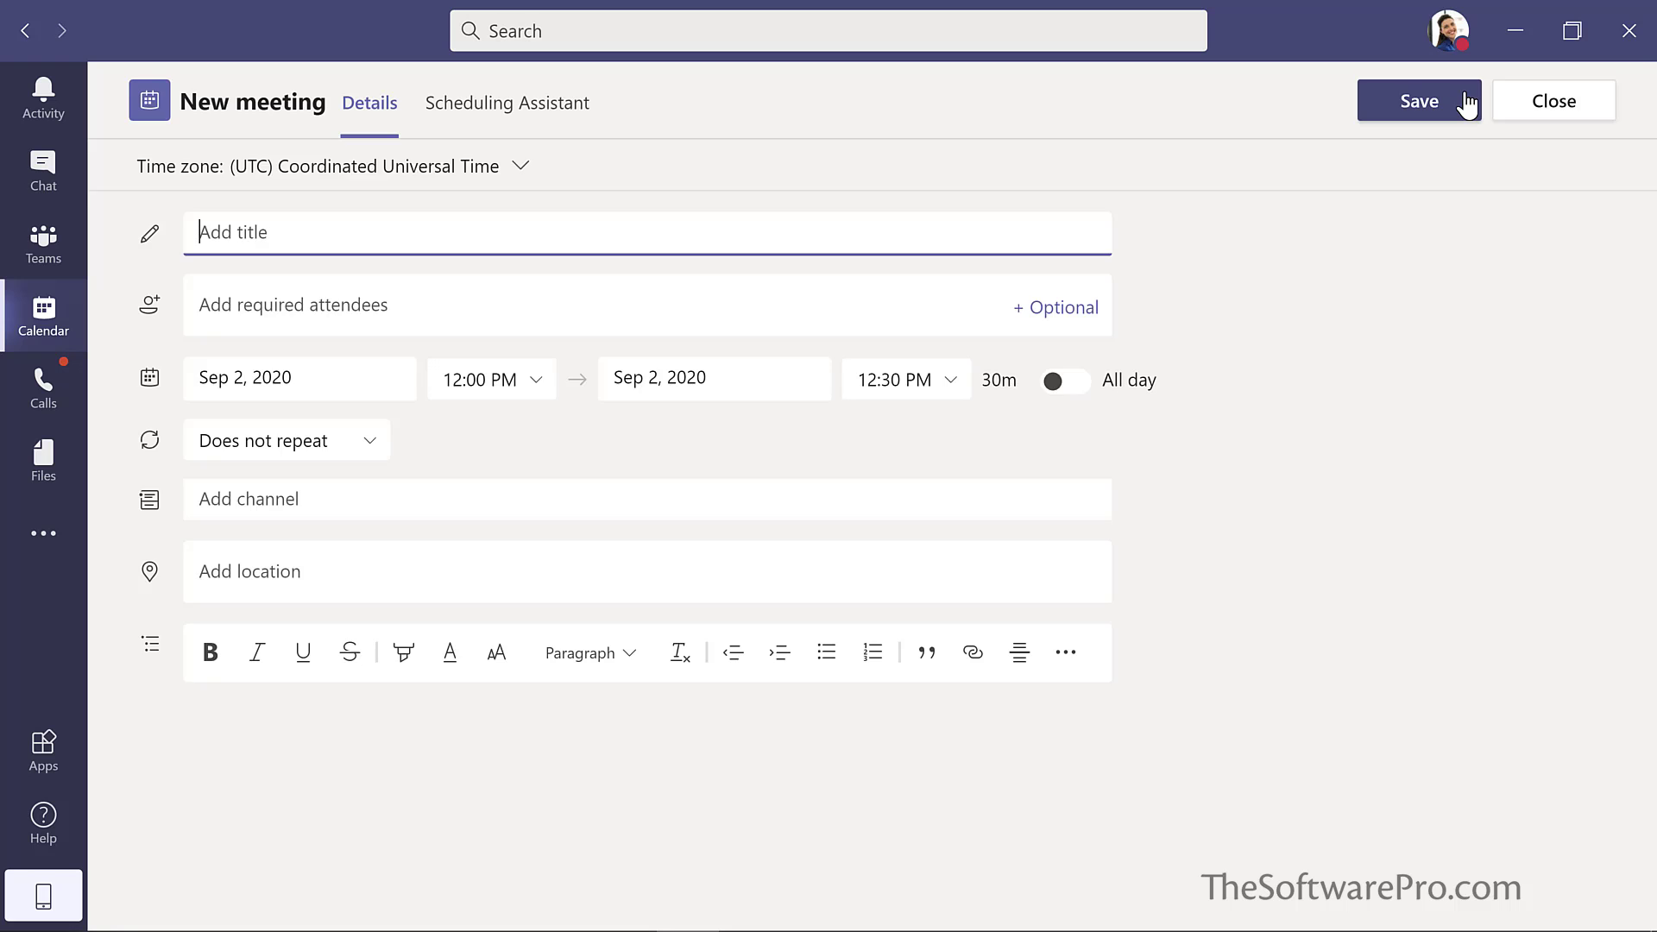
type("Evergreen Design Meeting")
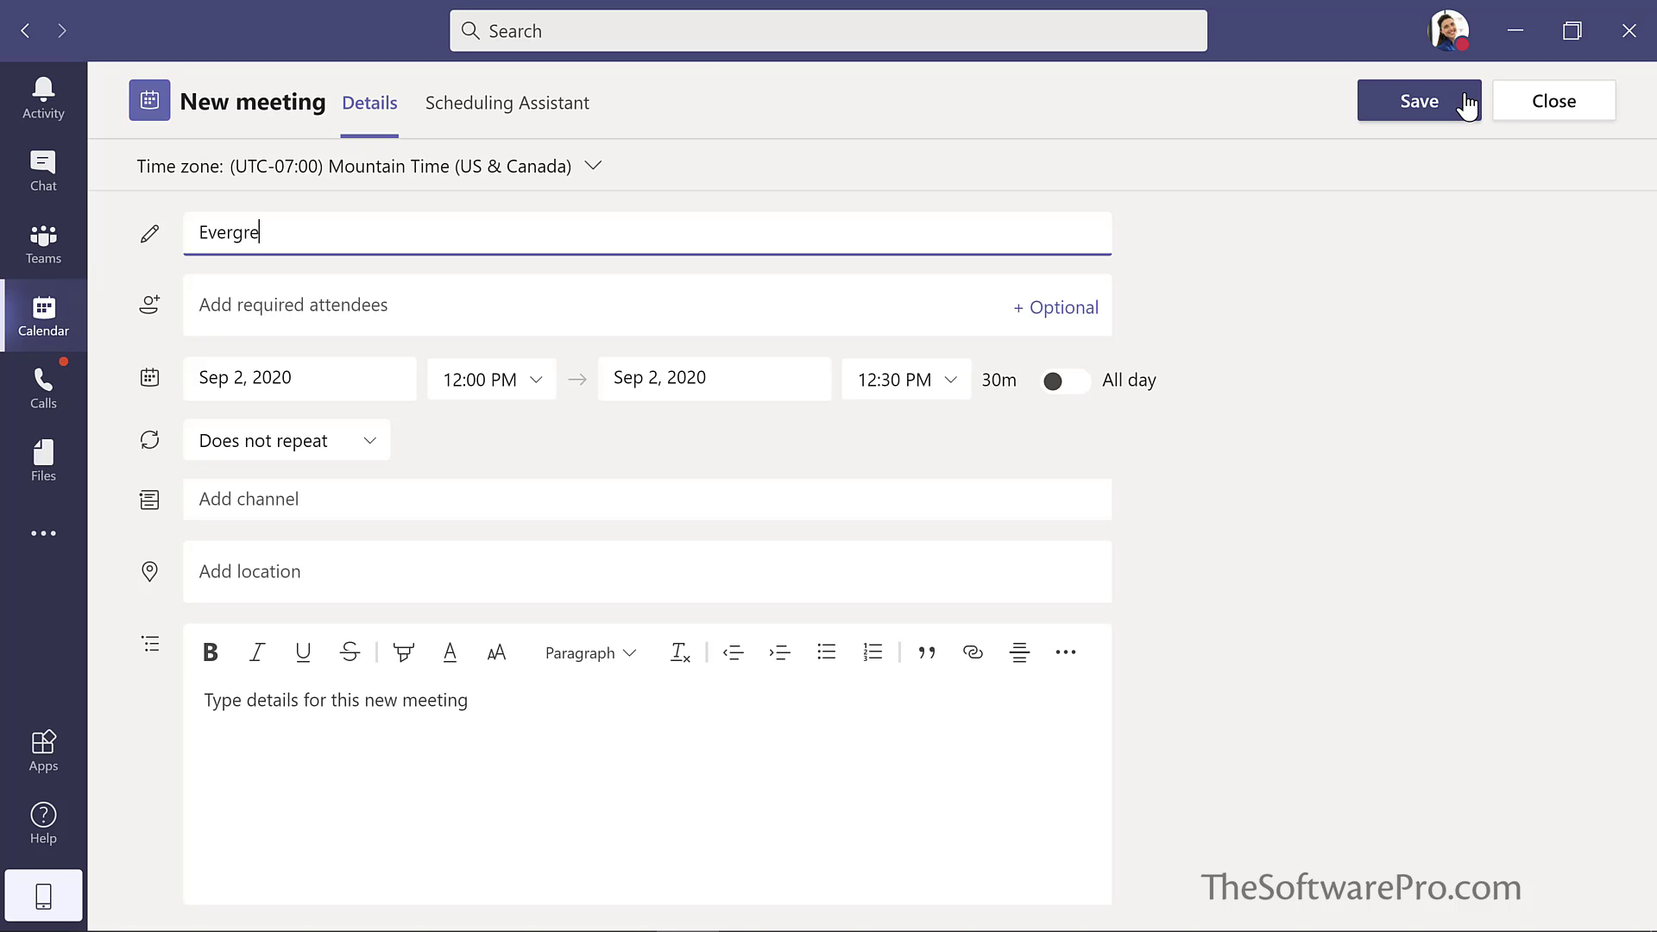
left_click(406, 302)
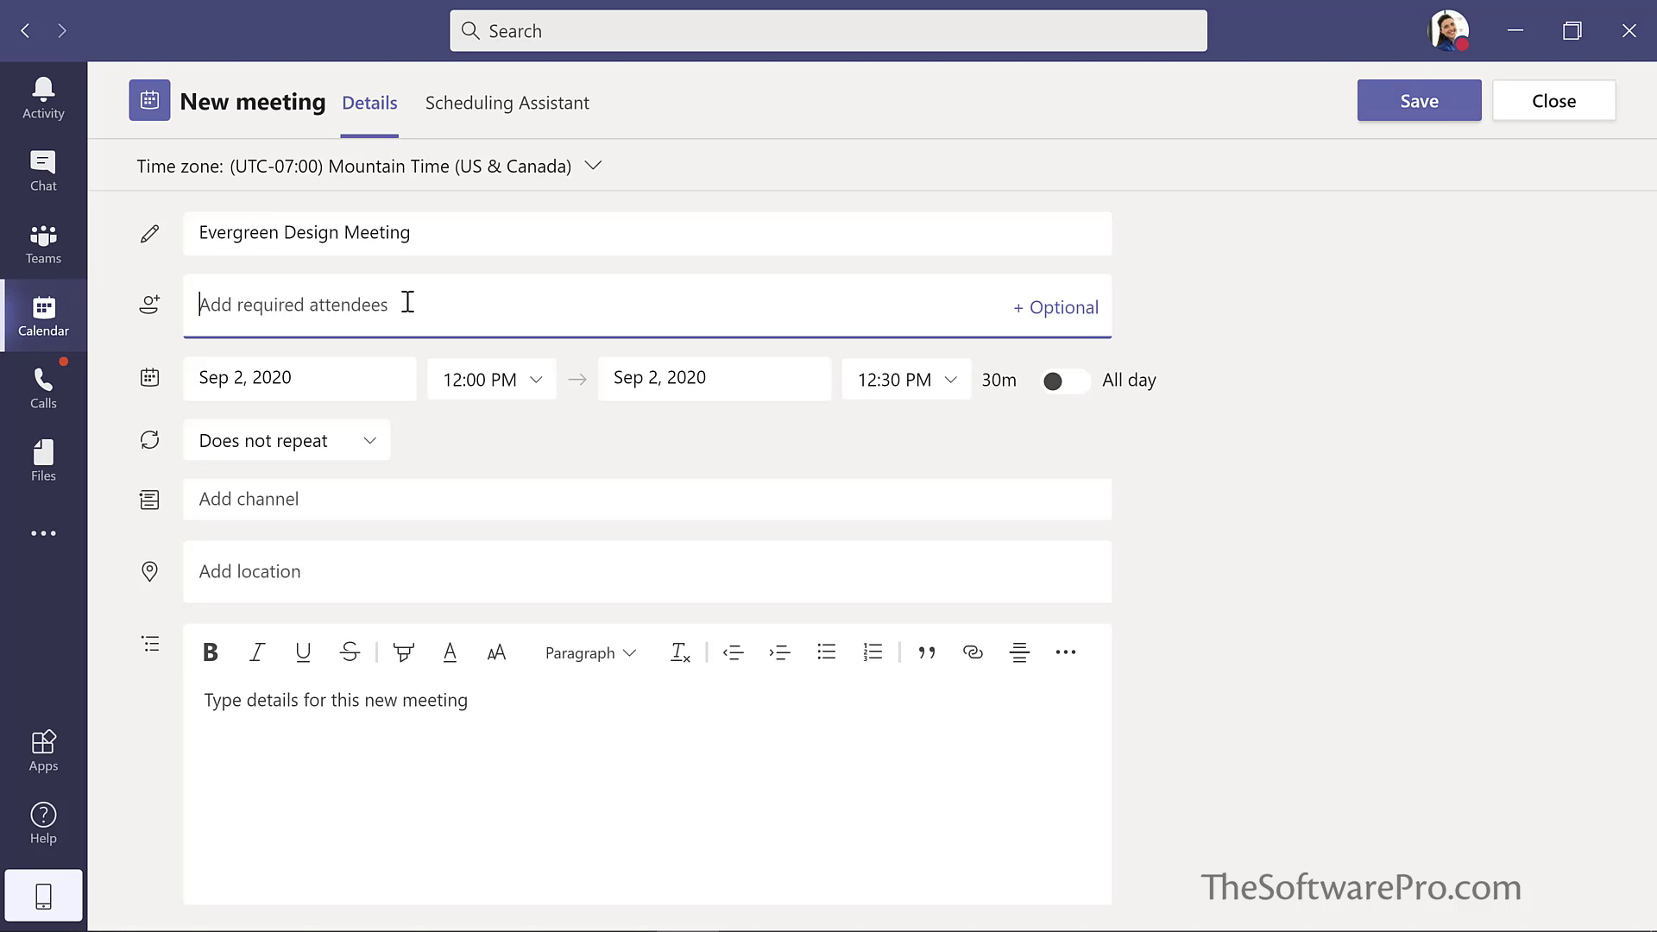
type("lynn")
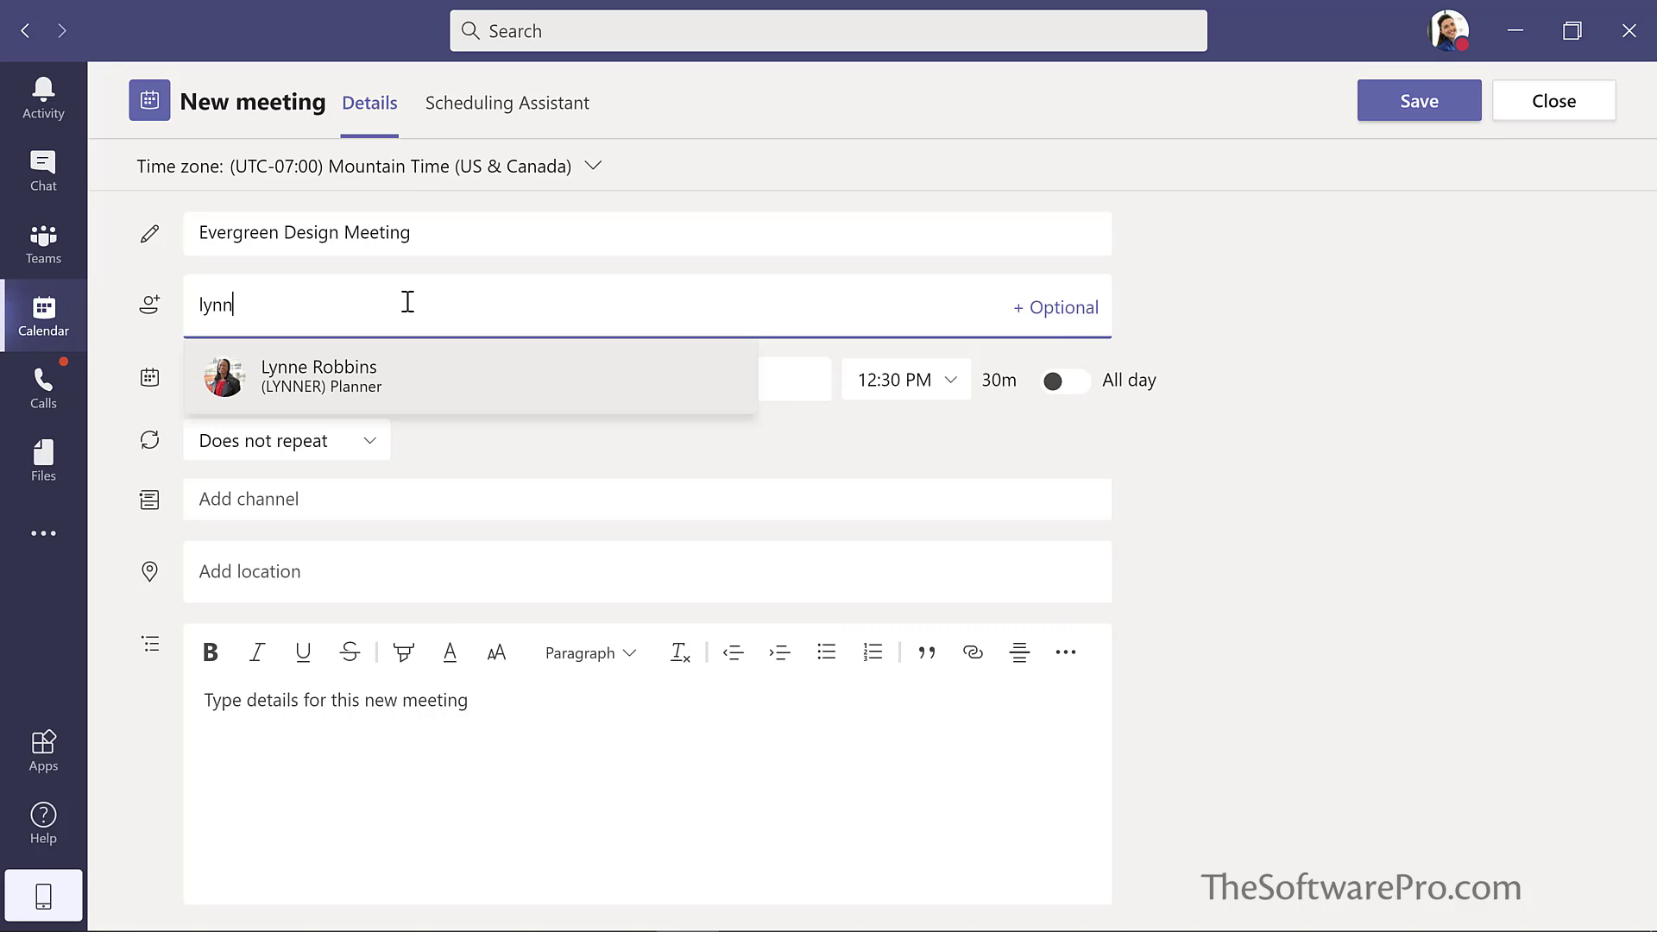
key("Return")
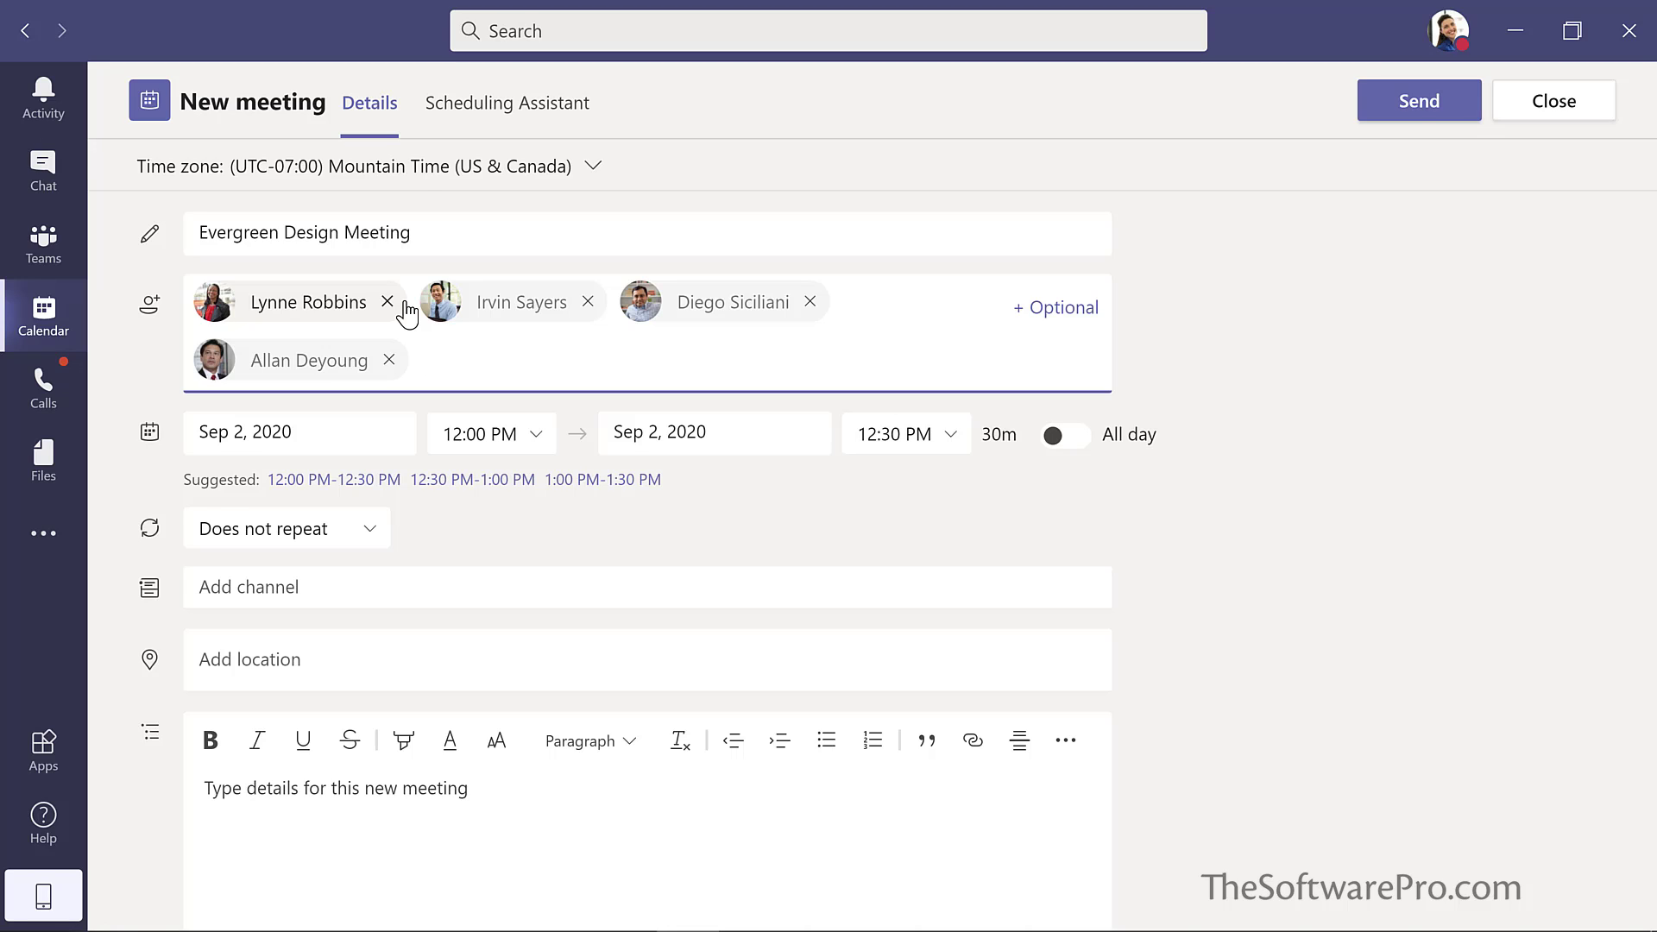
Schedule the meeting for Sep 8, 2020 and extend it to 12:00 PM–1:00 PM in the Scheduling Assistant.
left_click(350, 426)
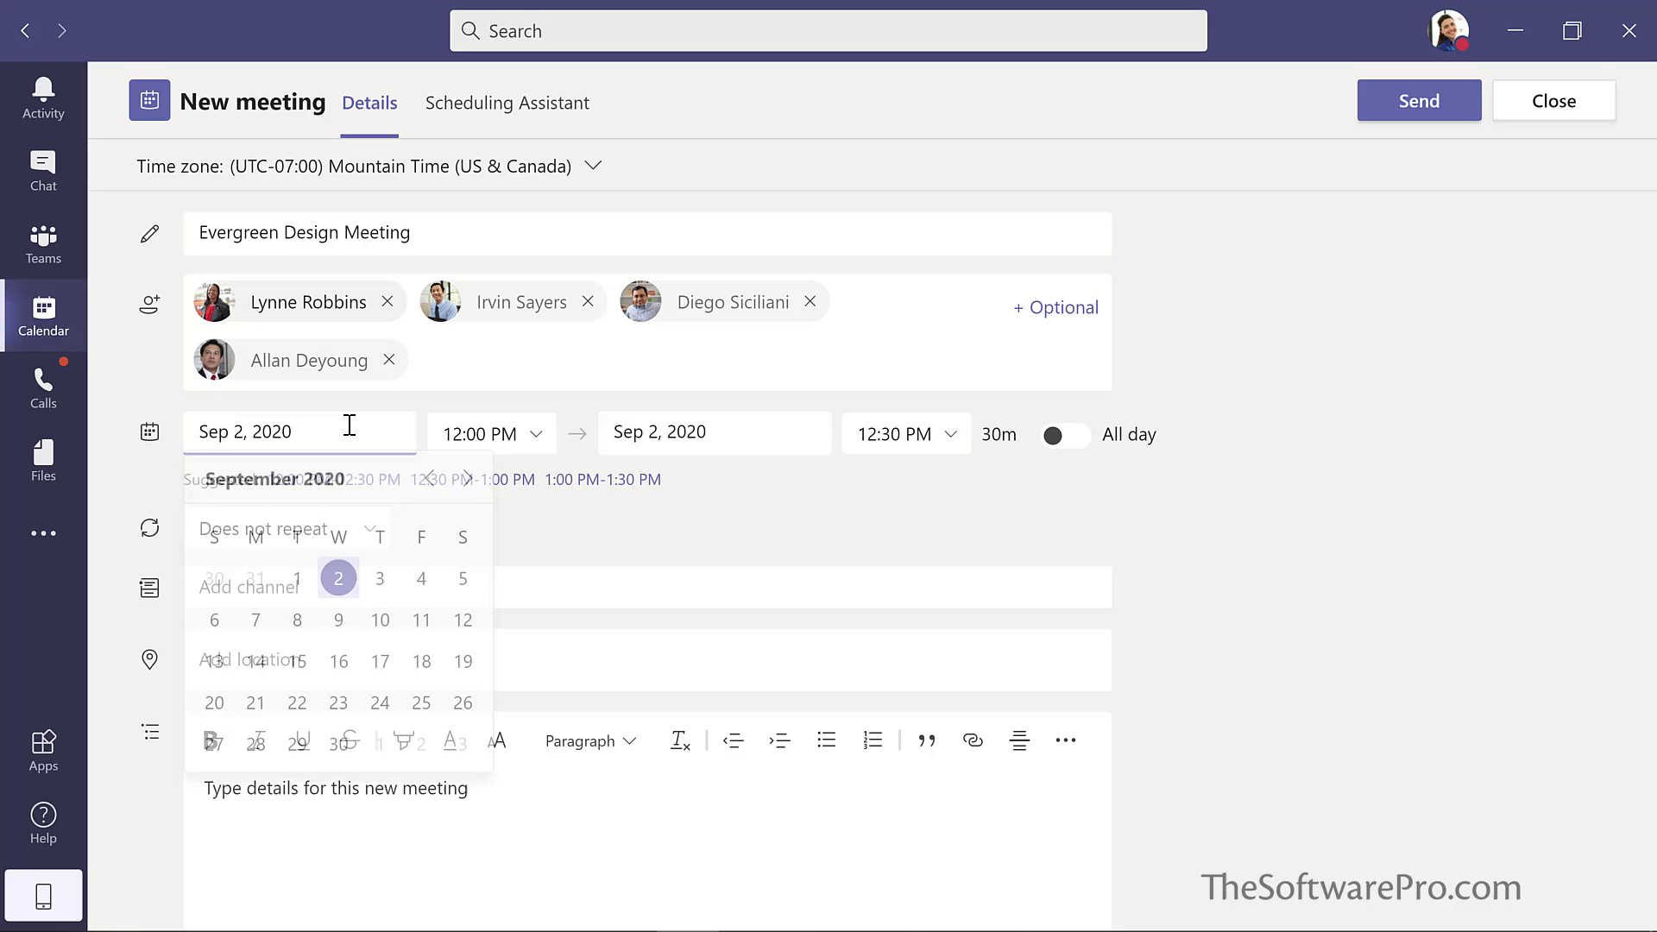
left_click(298, 627)
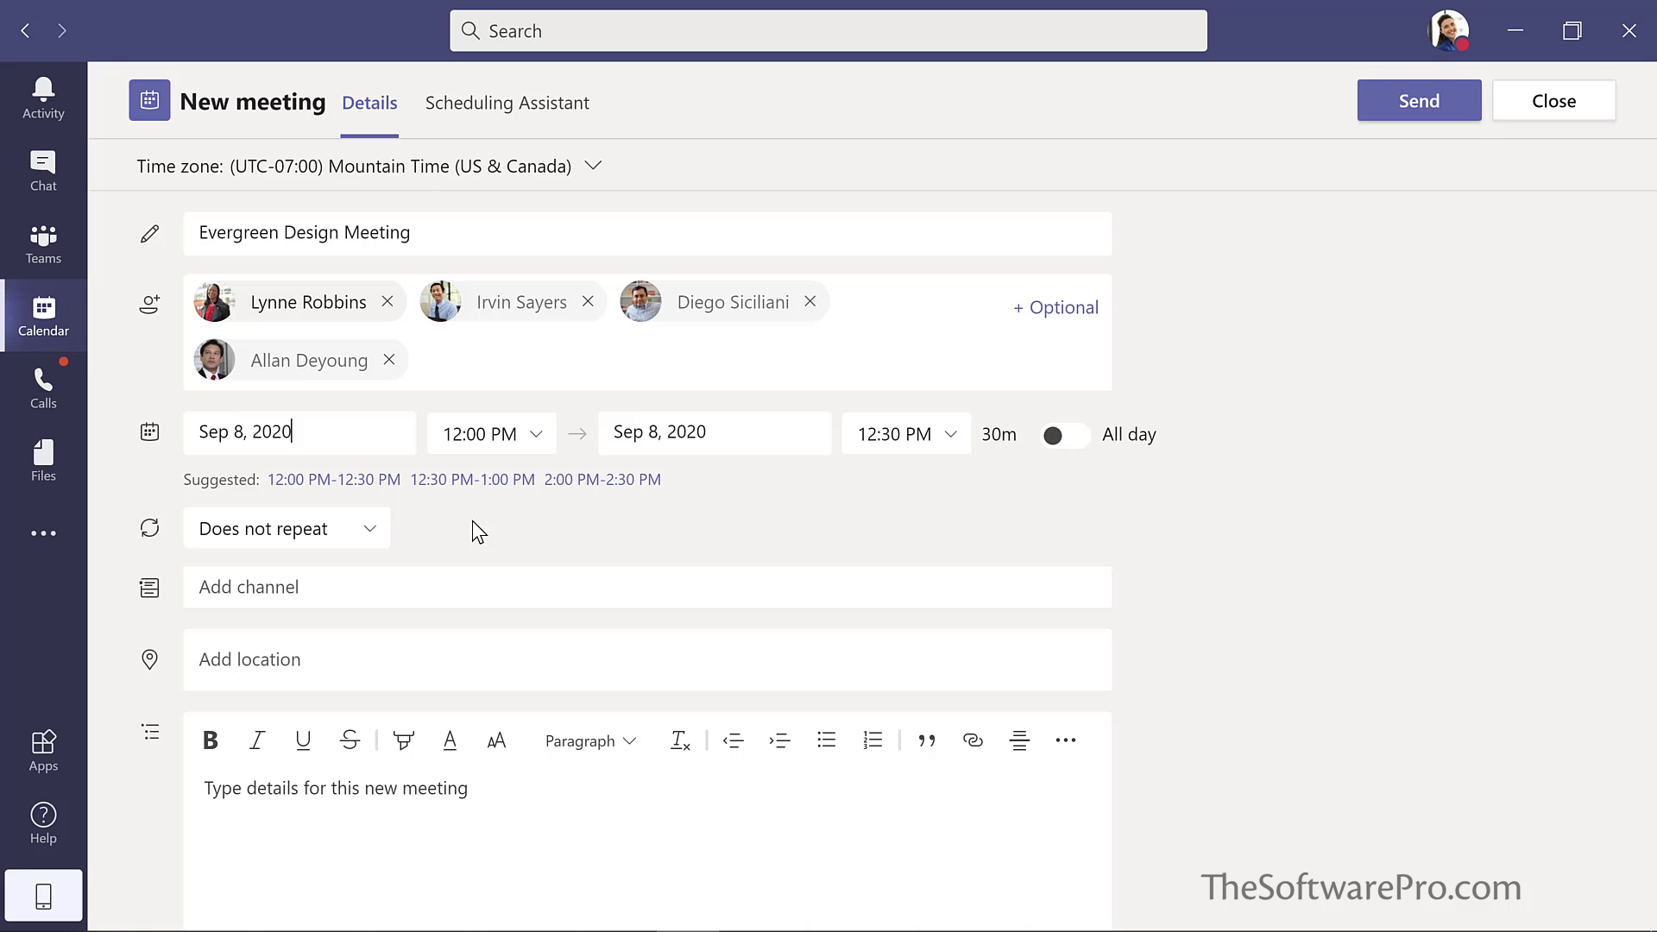
left_click(486, 109)
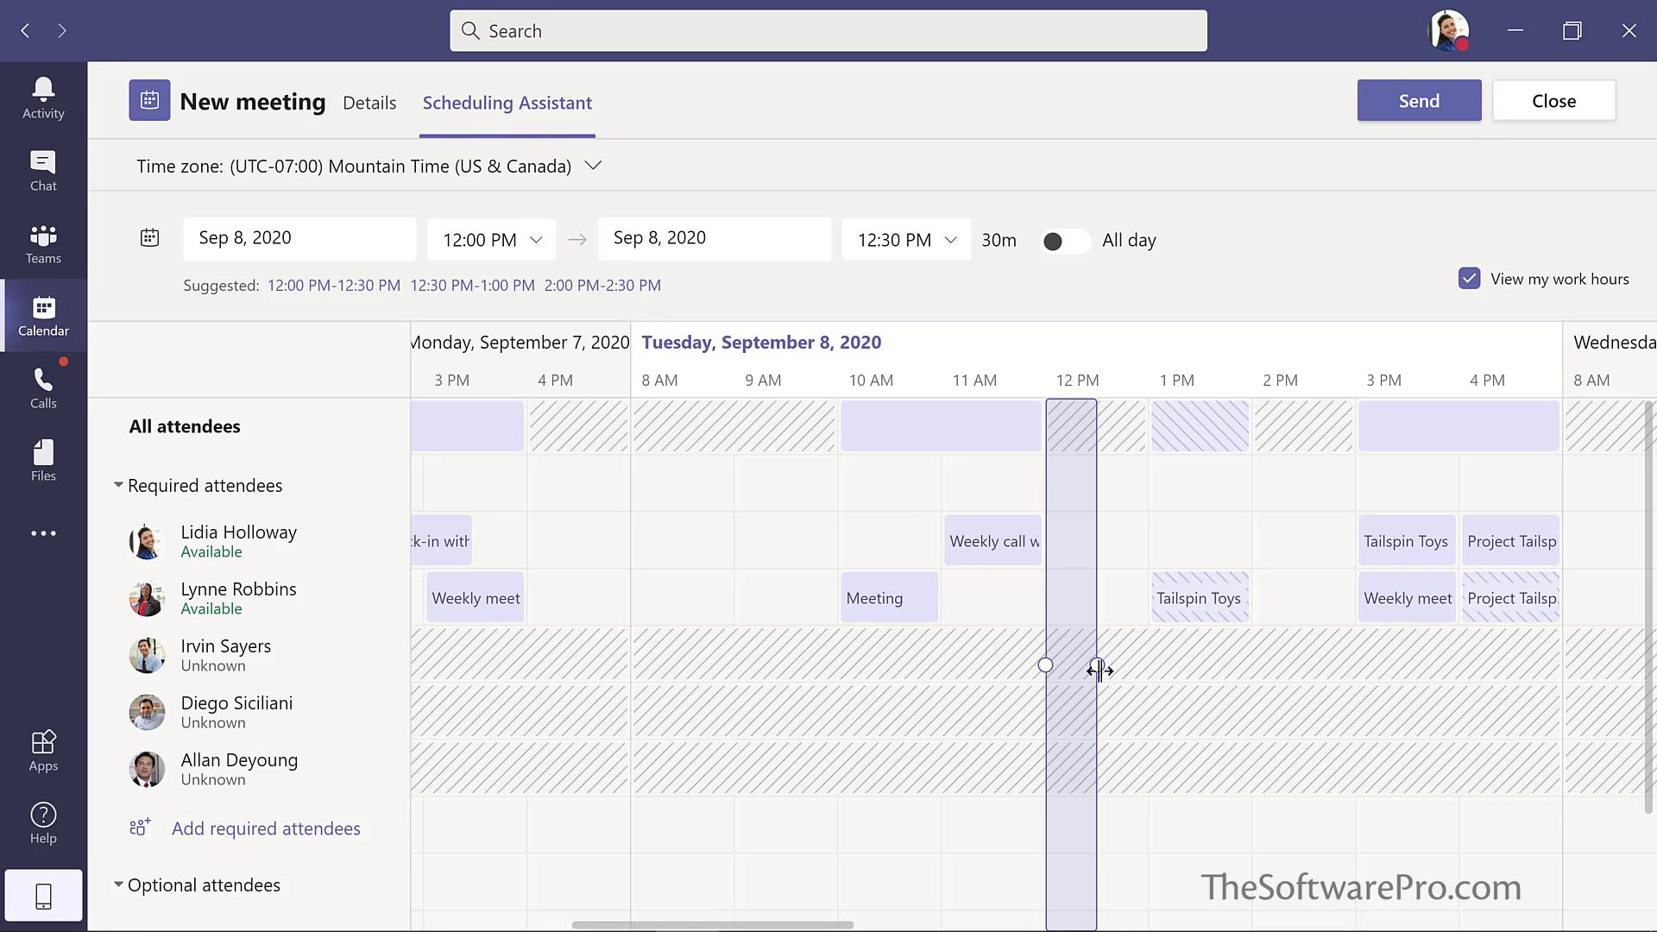
left_click_drag(1097, 664, 1155, 666)
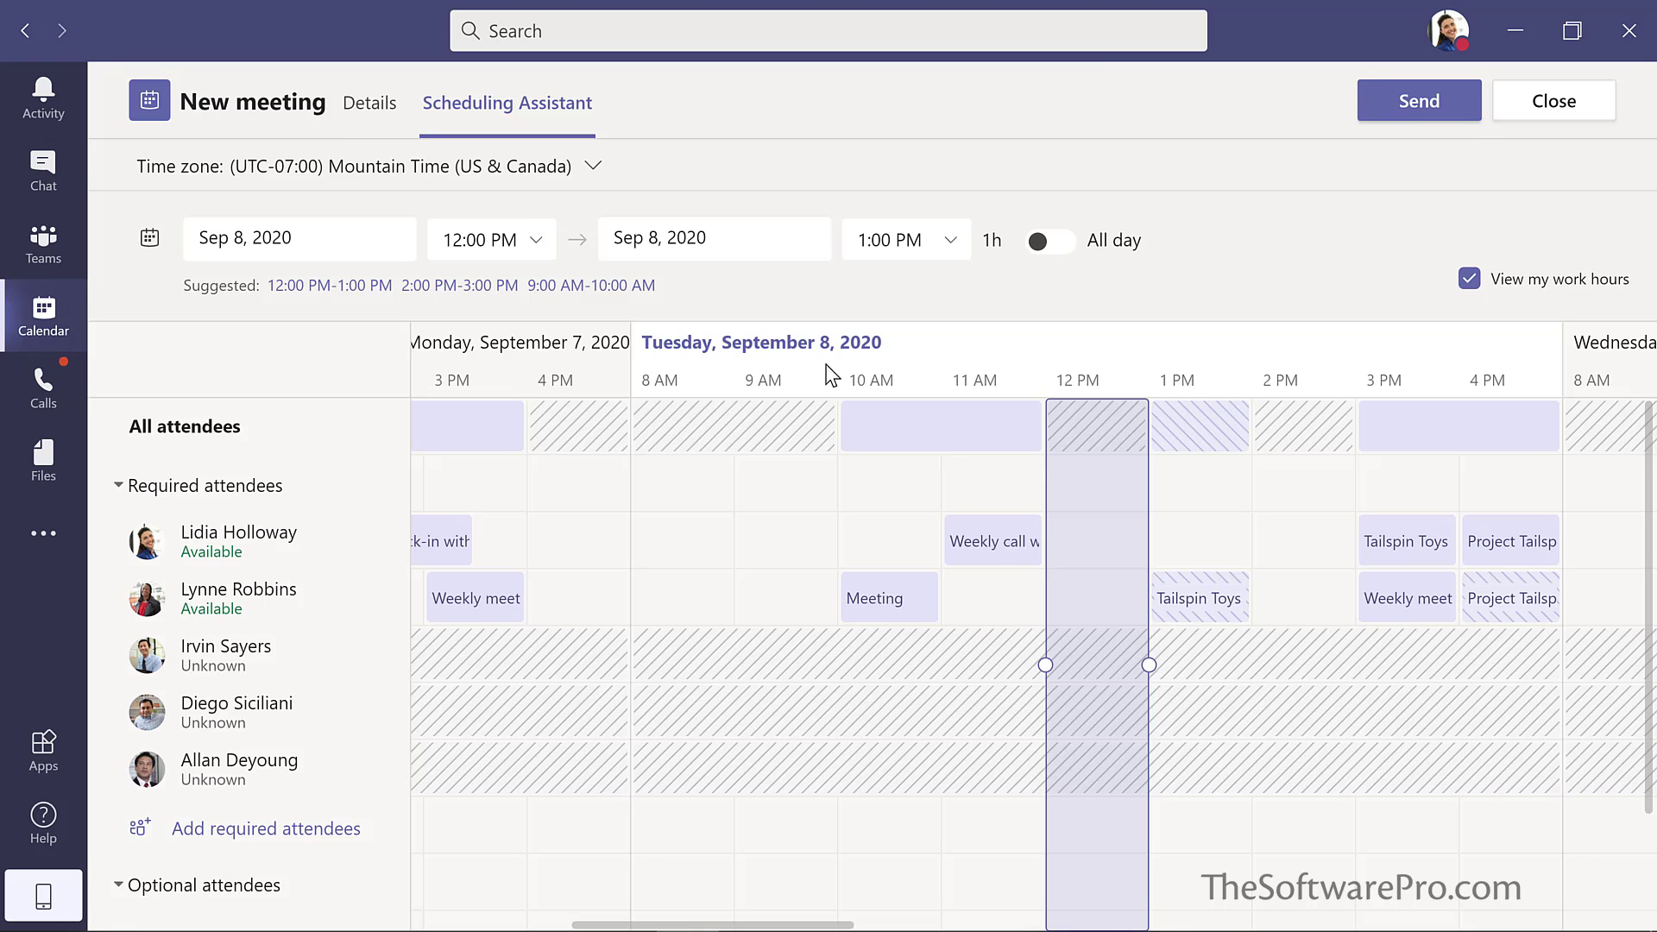
left_click(370, 105)
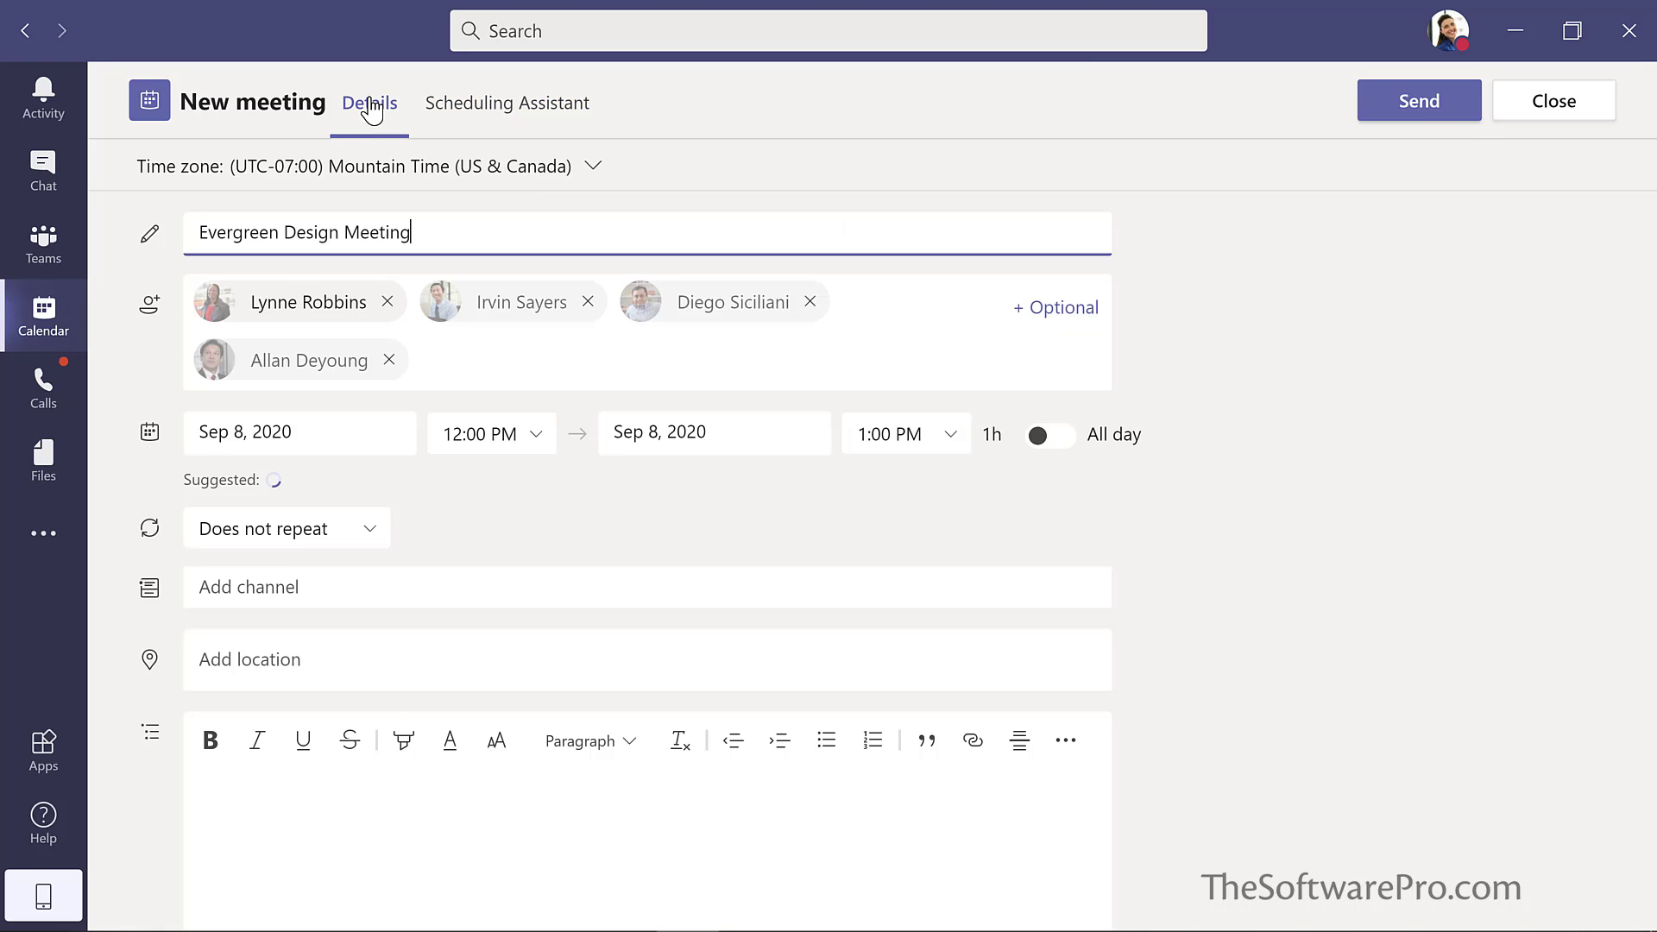
Assign the meeting to the Design channel of Evergreen Project Team.
left_click(387, 586)
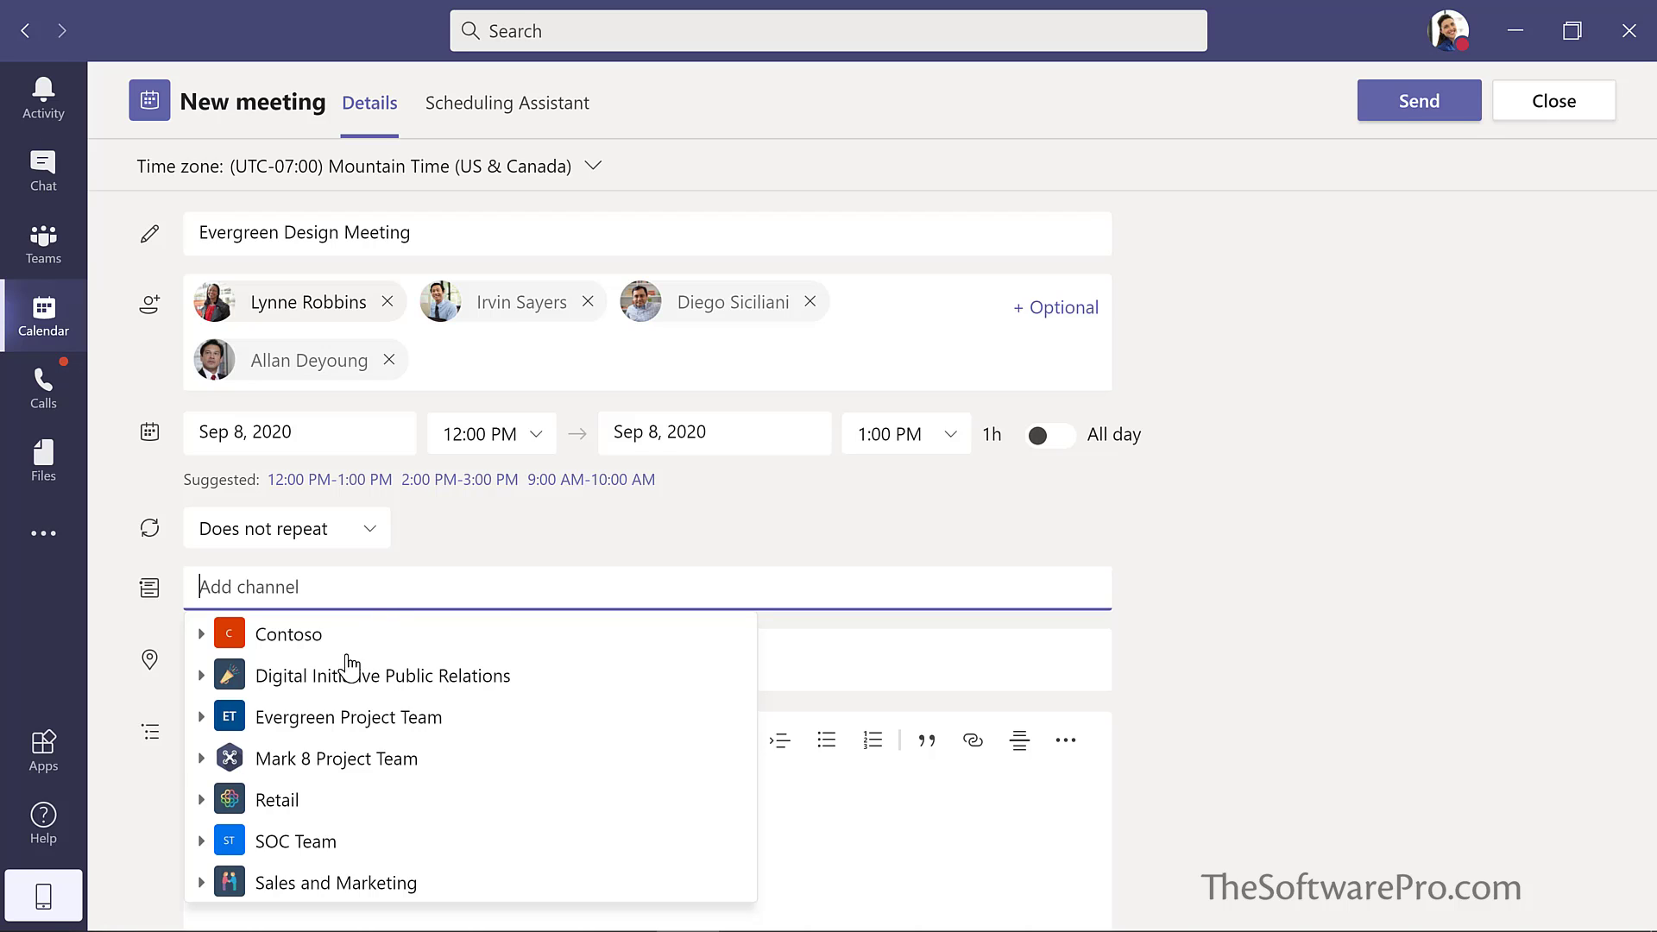
left_click(202, 717)
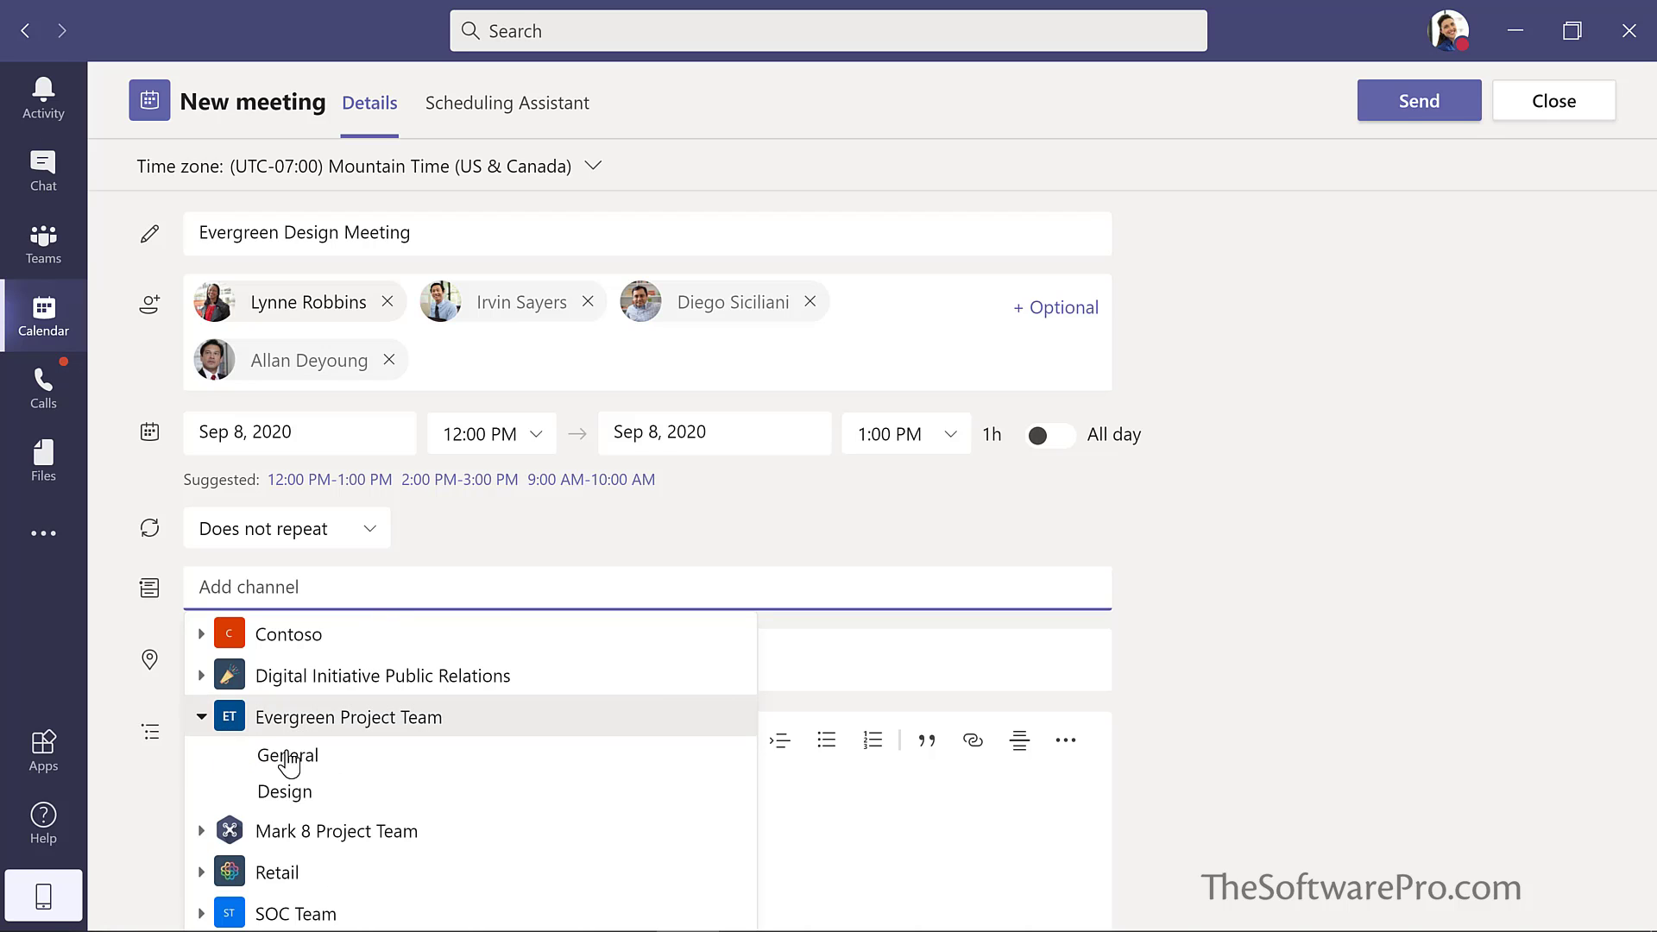
left_click(296, 787)
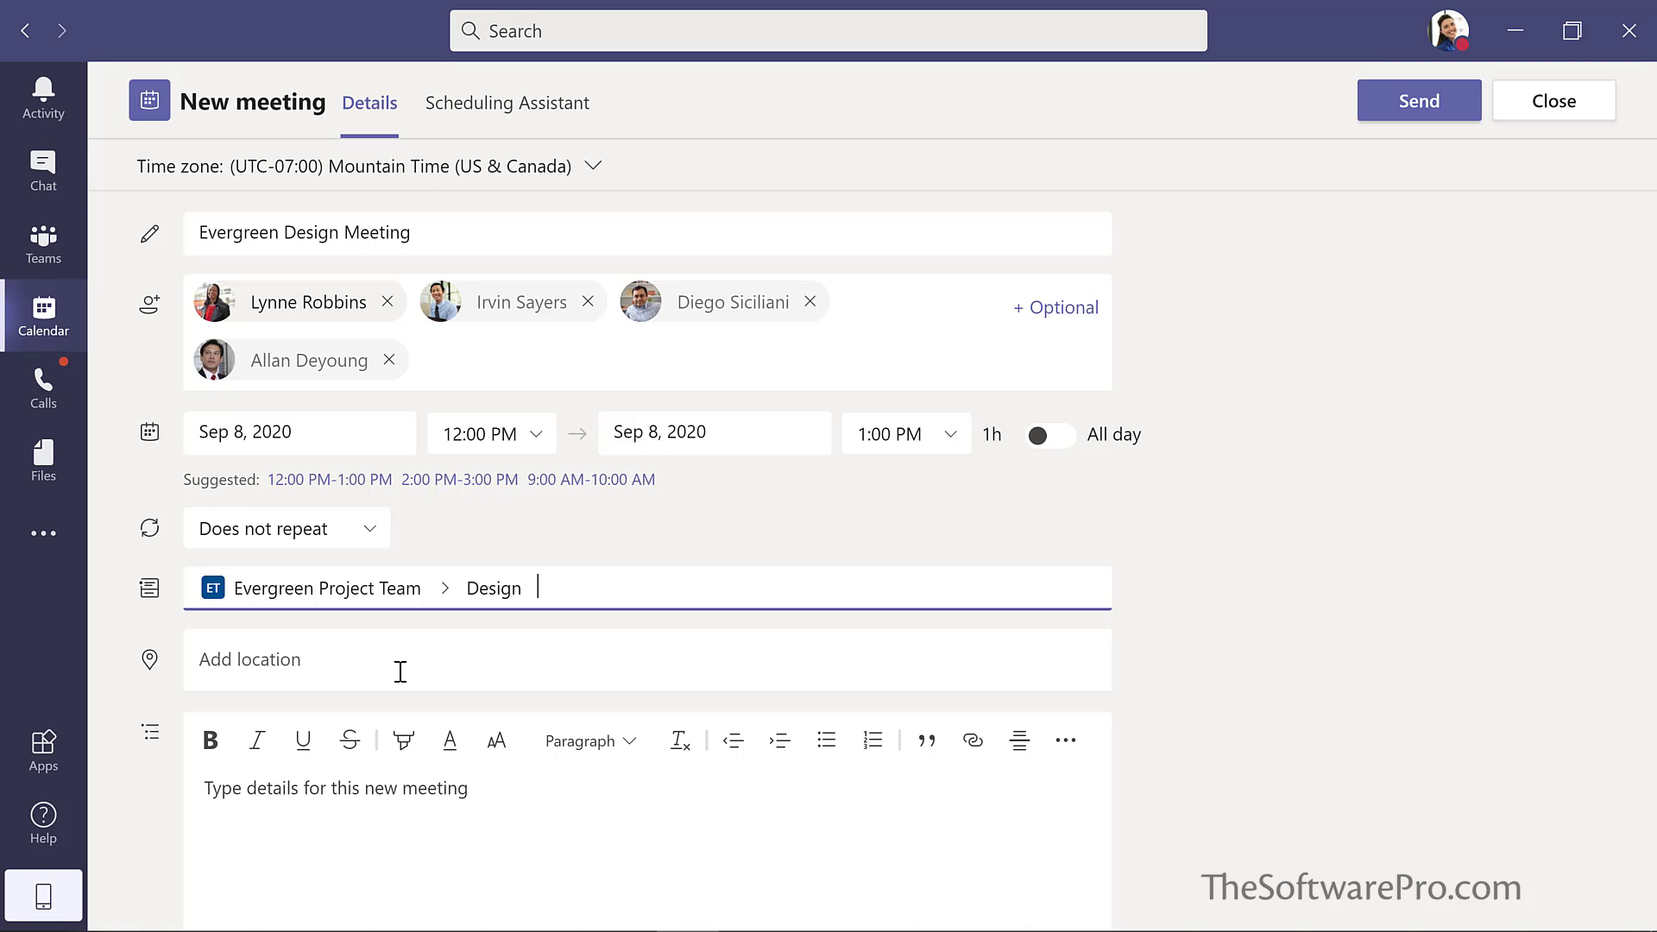
Enter "Kickoff meeting for design team" as the meeting details and send the invitation.
left_click(458, 789)
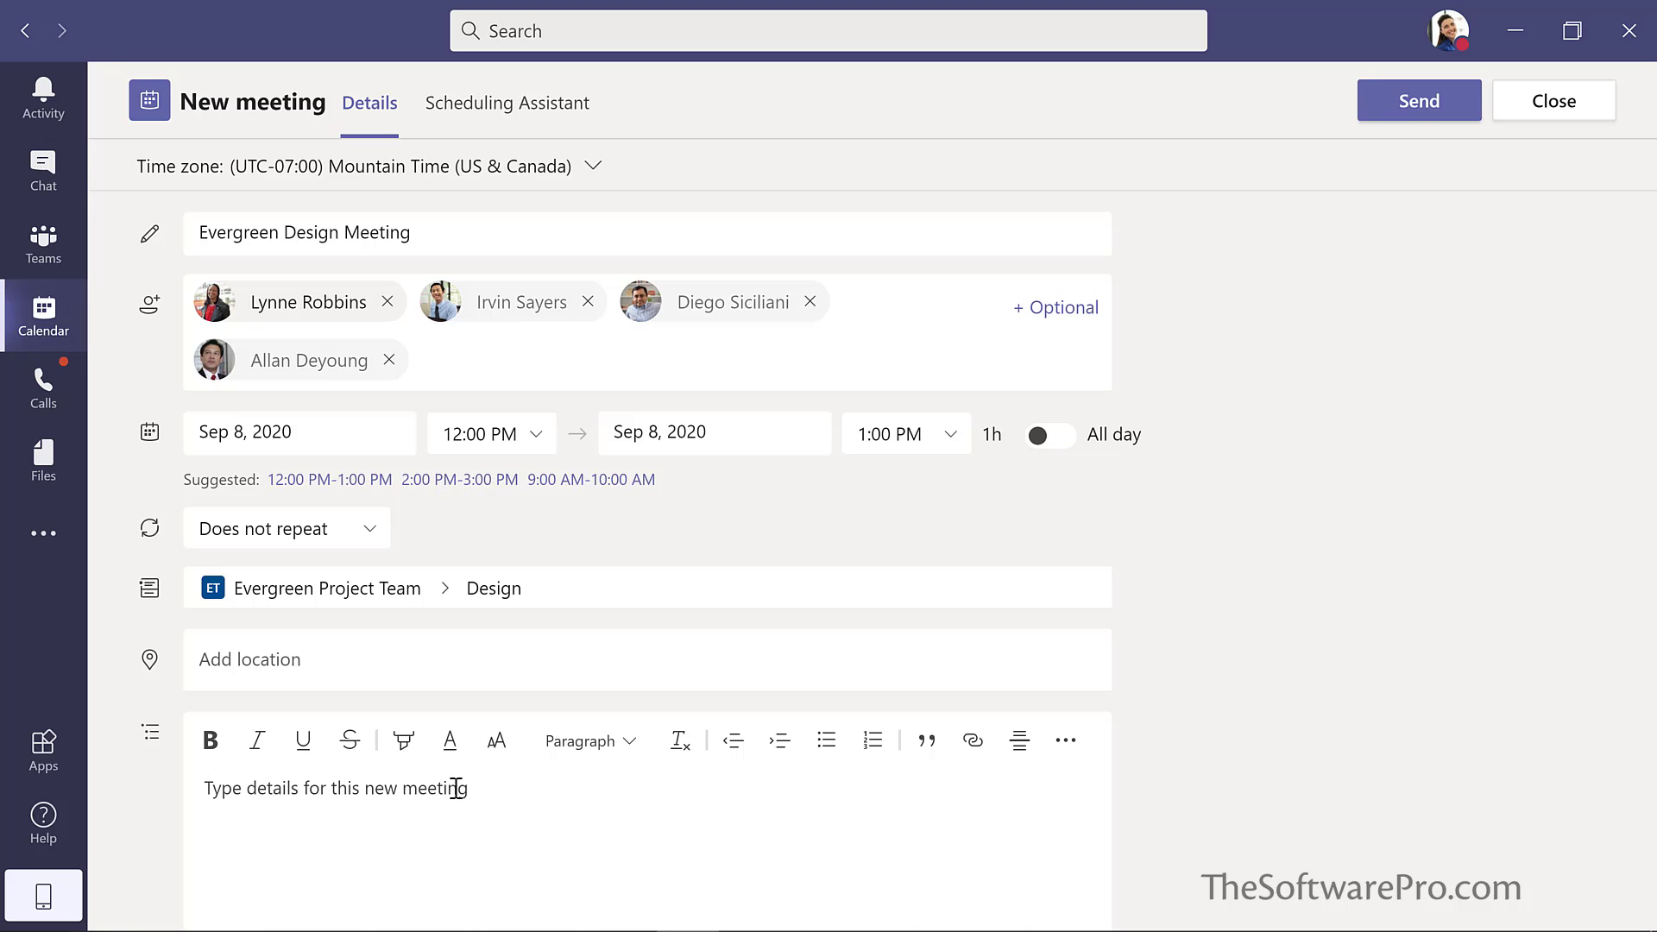
type("Kickoff meeting for design team")
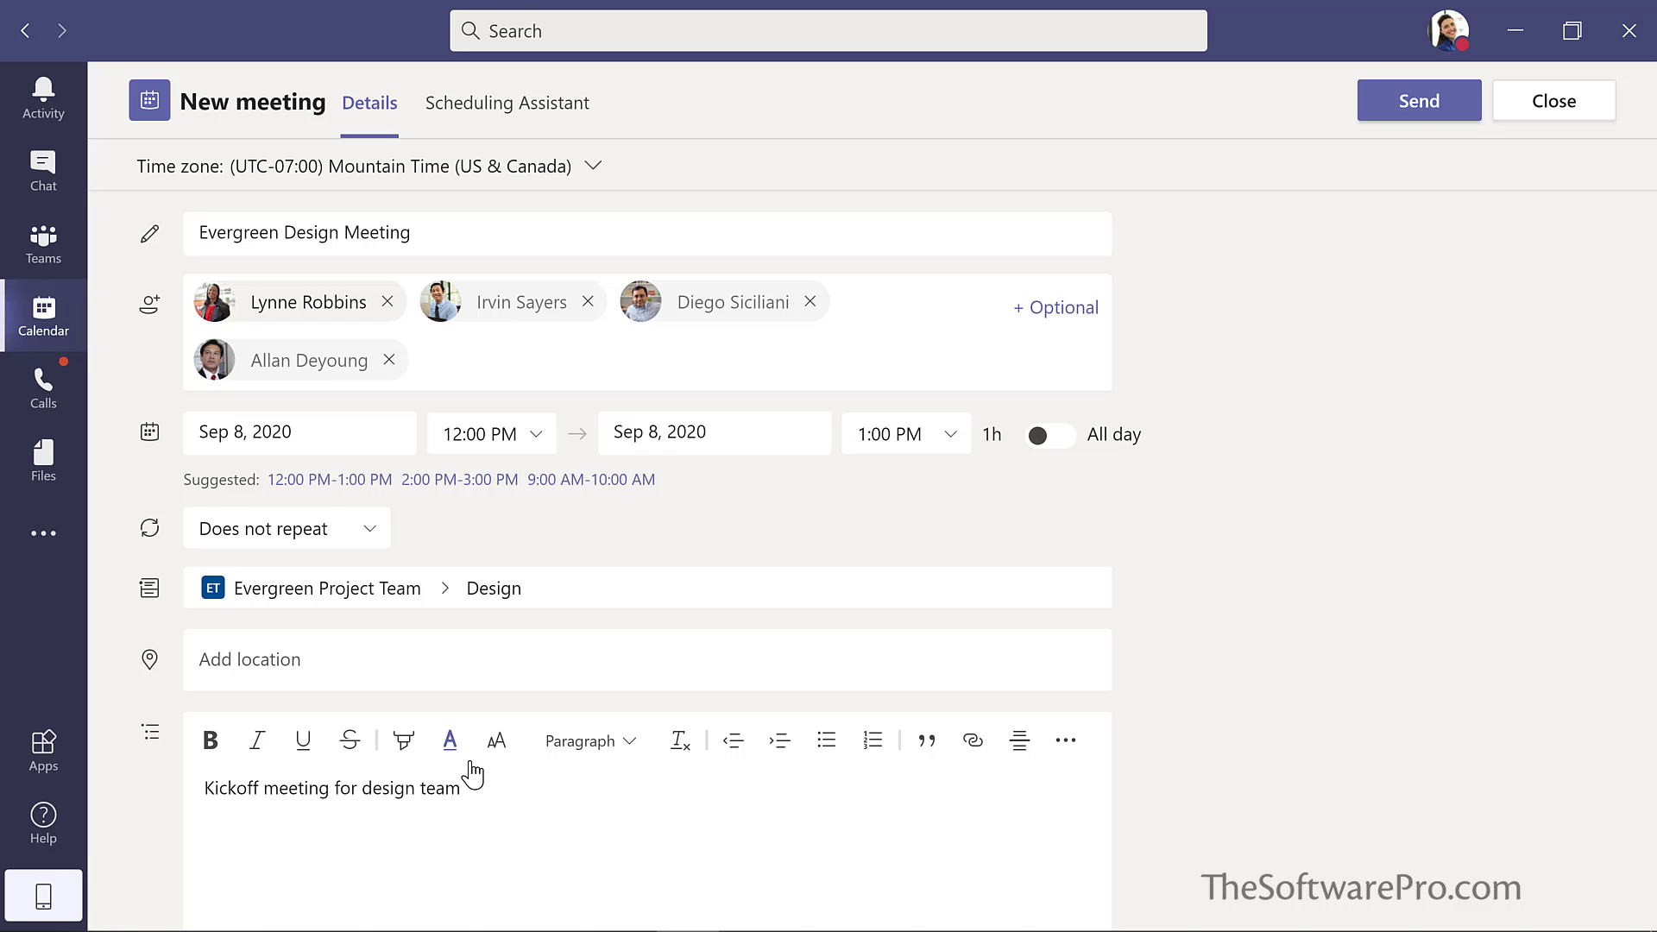
left_click(1403, 110)
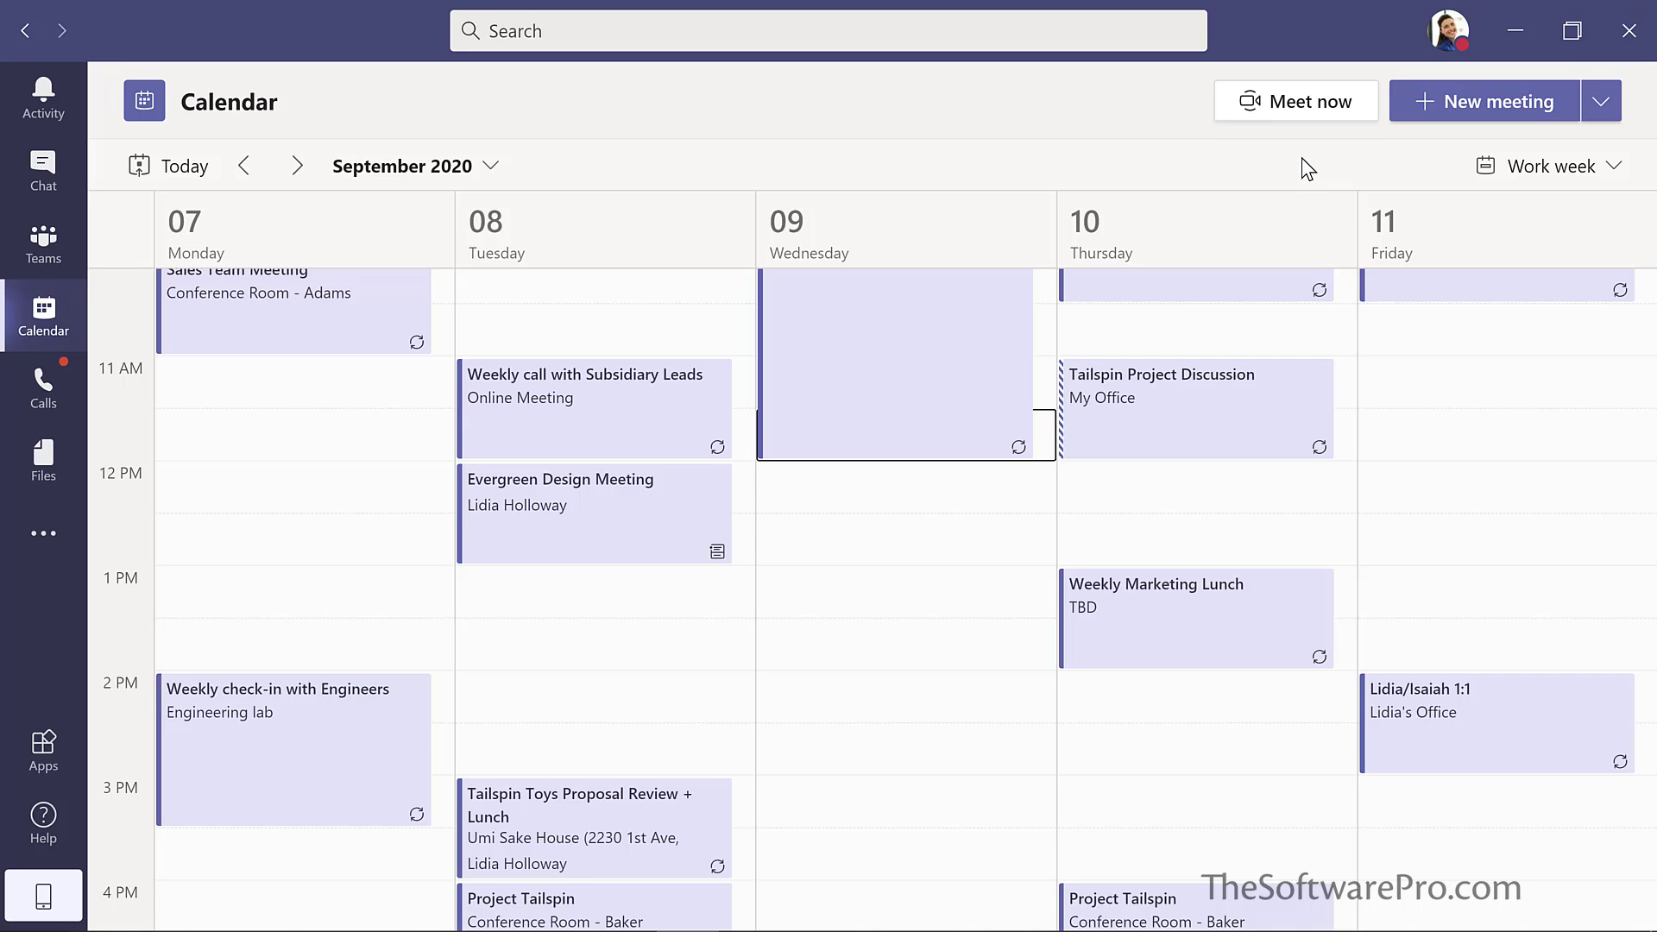
Start an instant meeting titled "Updates to planning document" in the Mark 8 Project Team's Design channel and open the in-call additional actions.
left_click(45, 247)
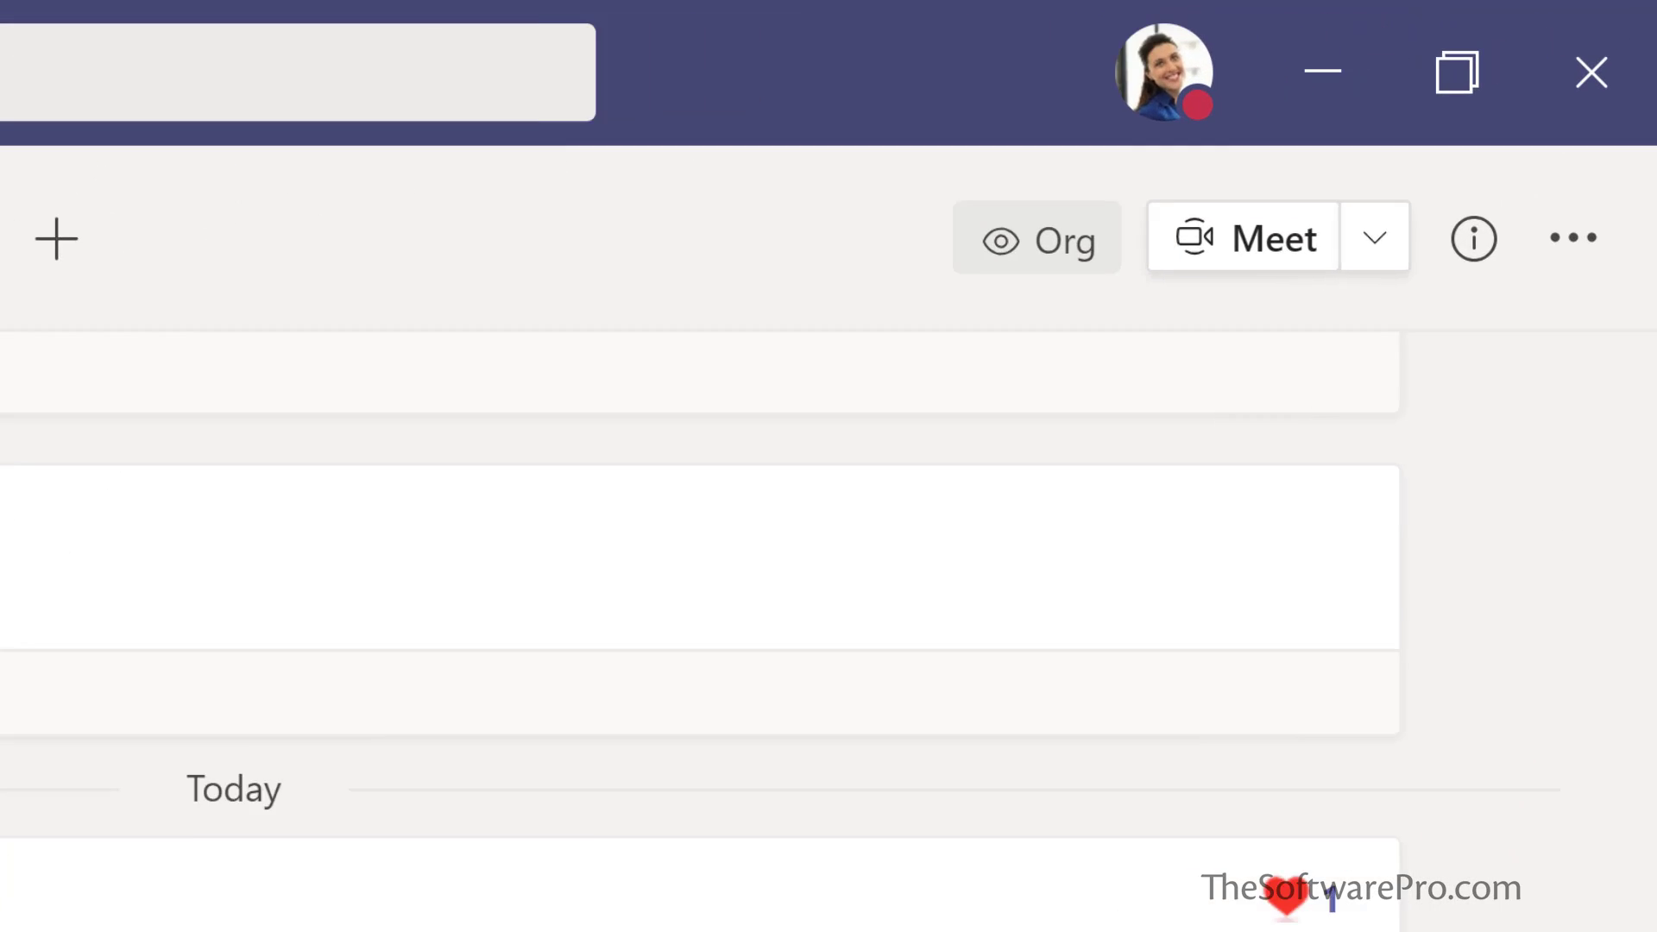
left_click(1537, 101)
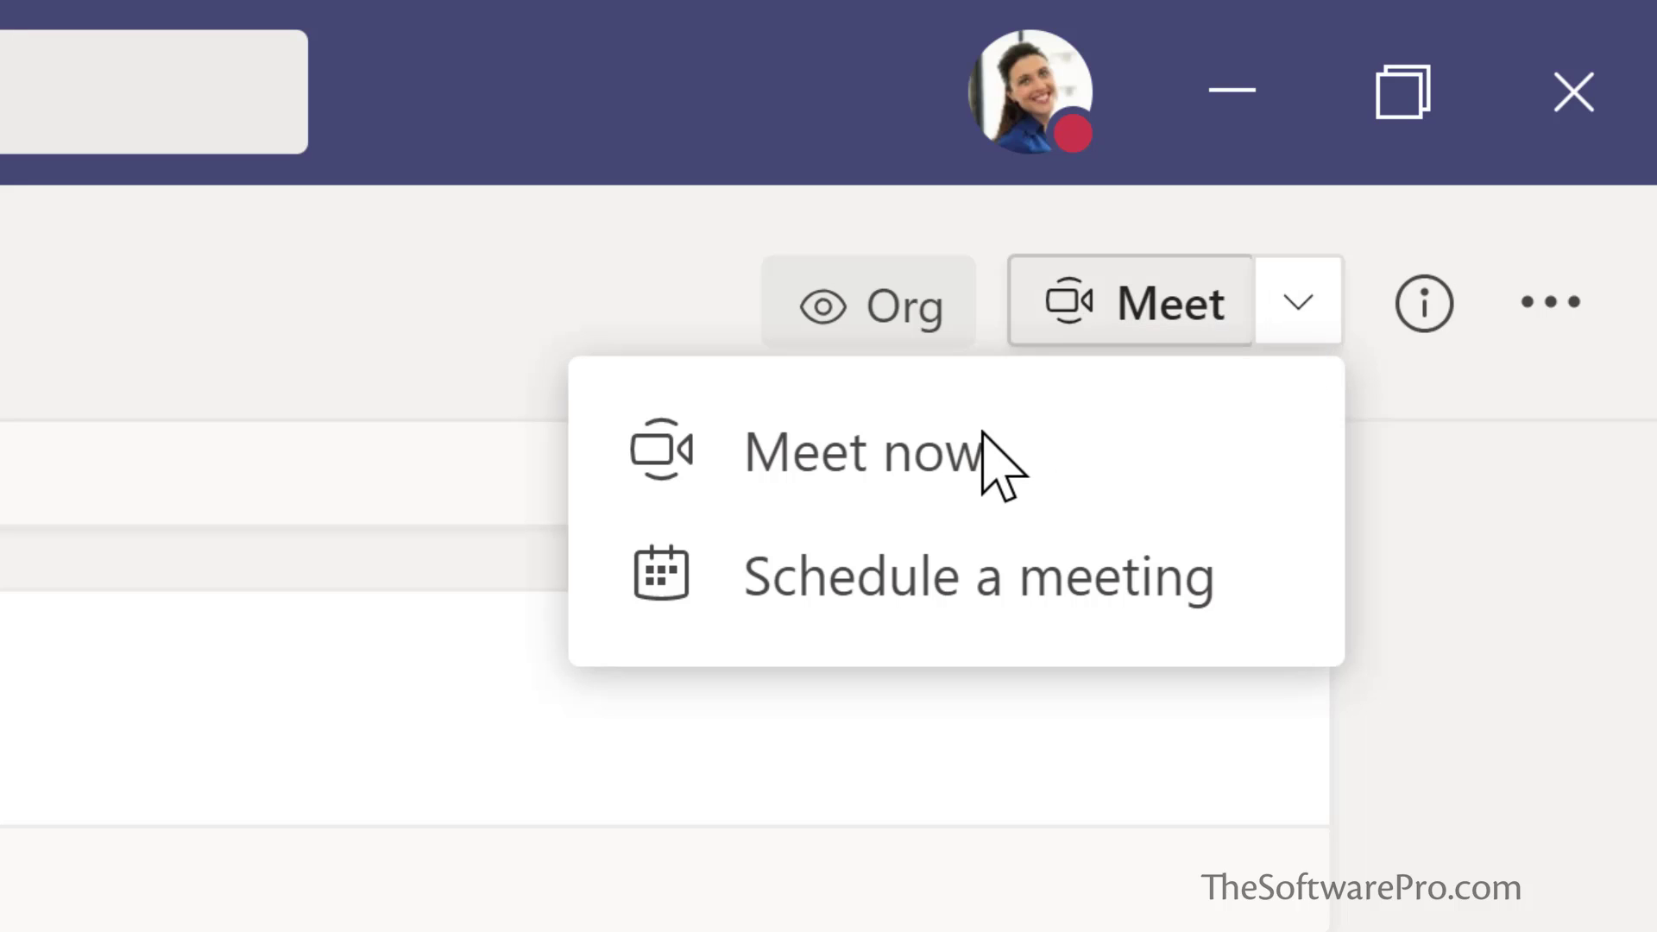
left_click(881, 470)
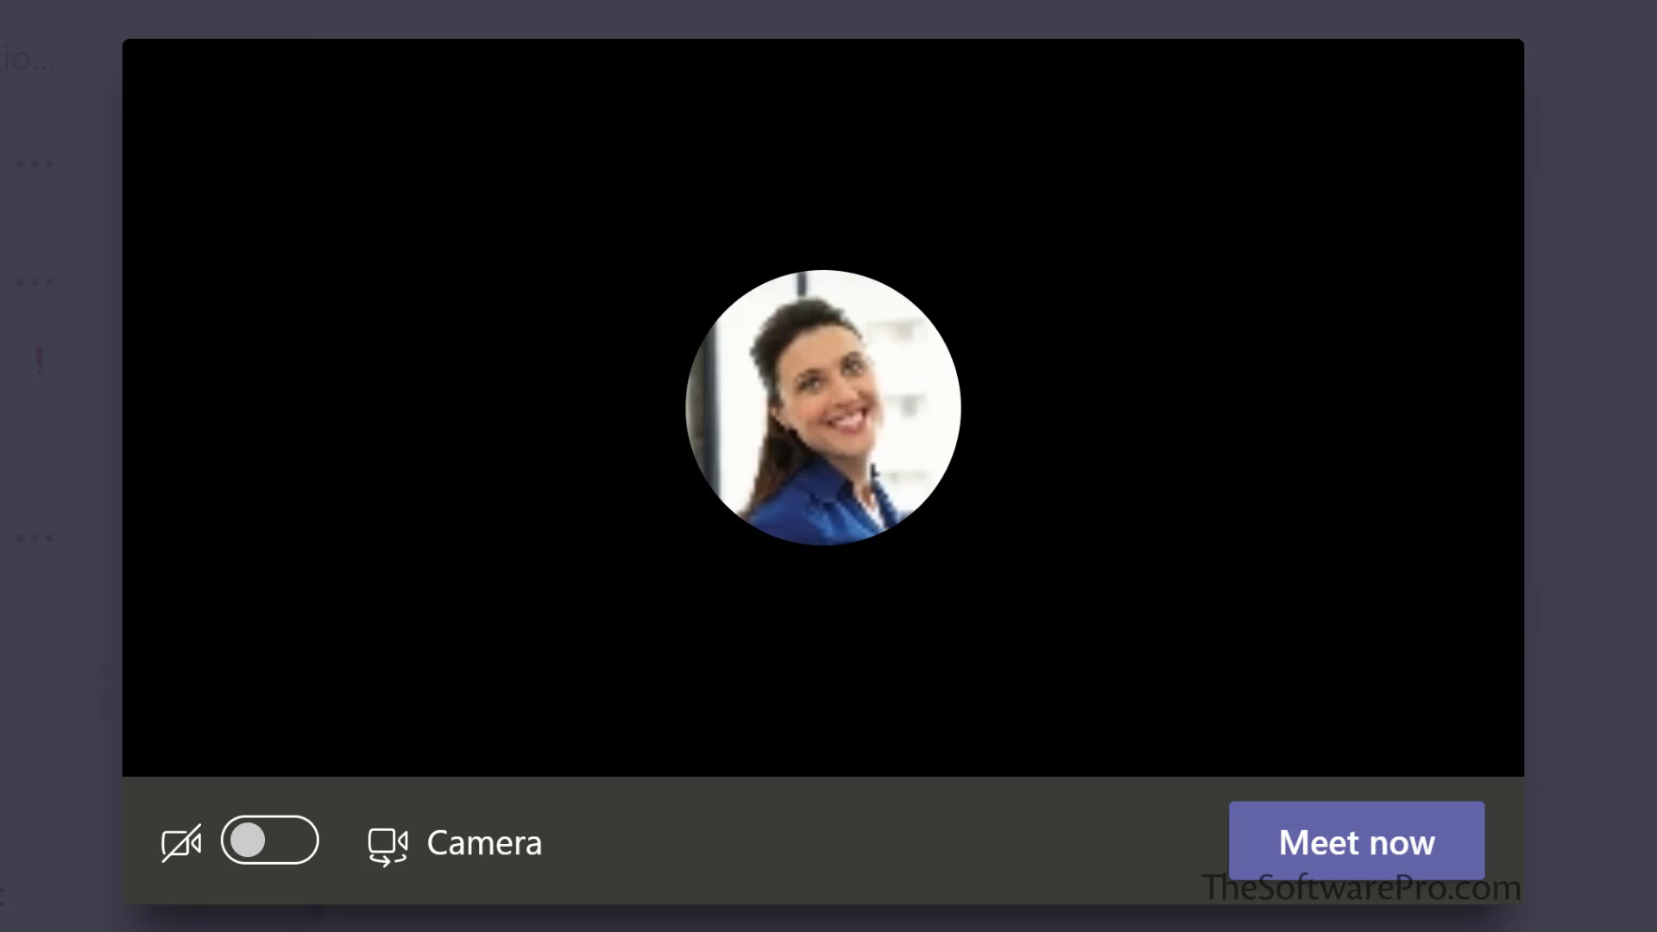
type("Updates to ")
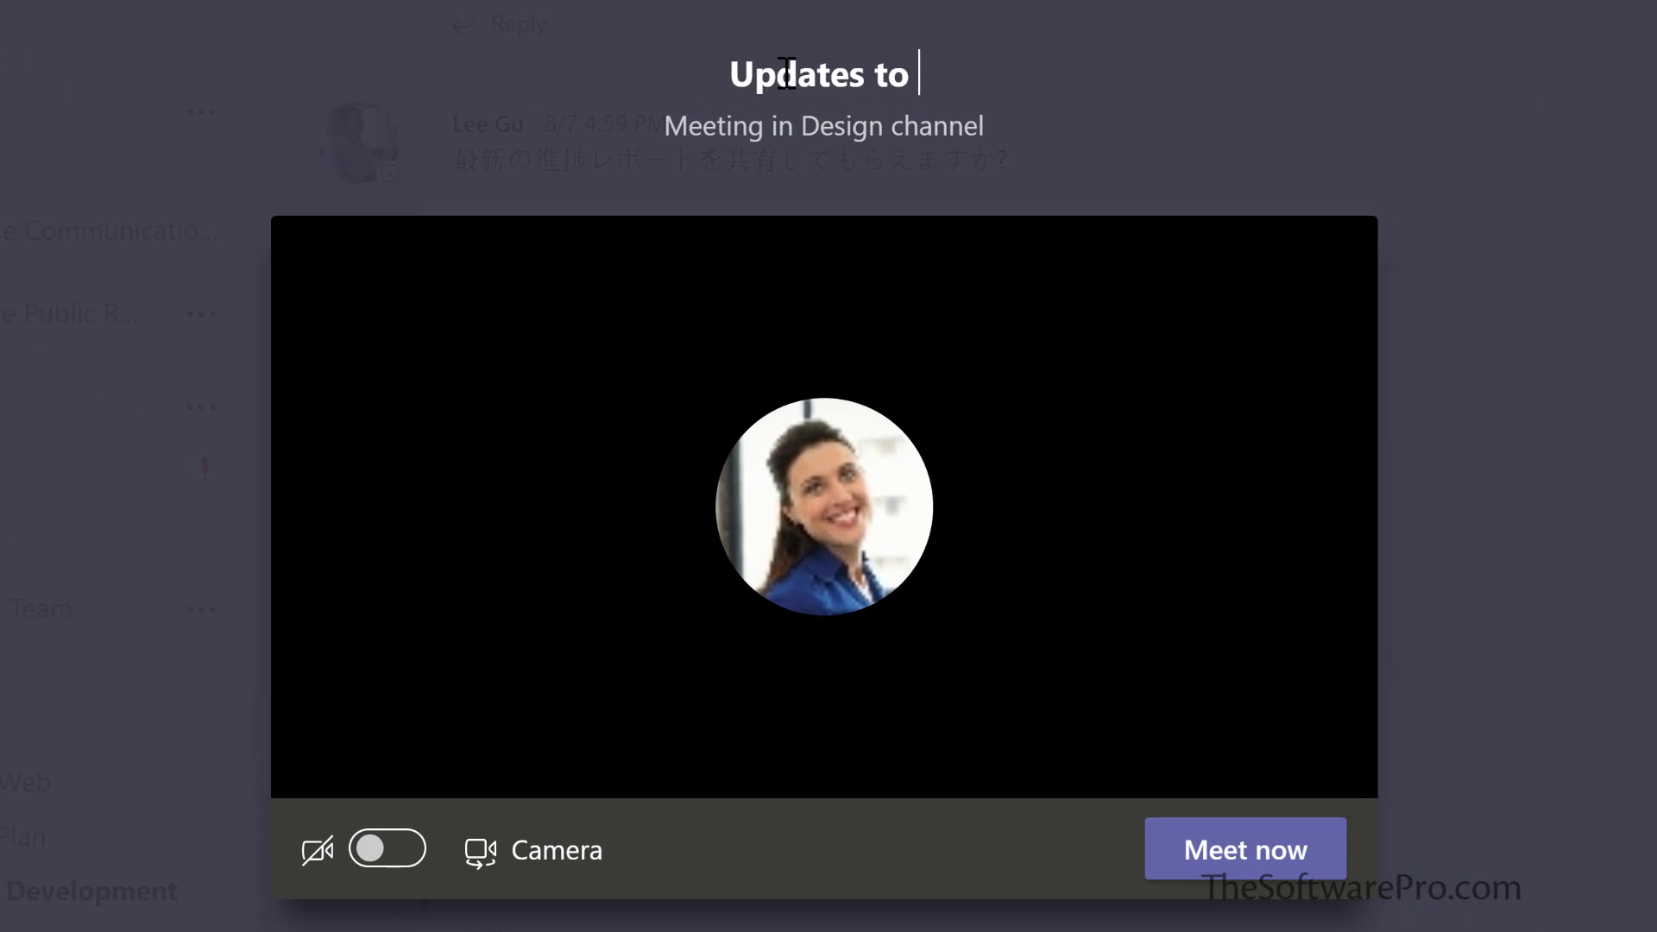
type("planning document")
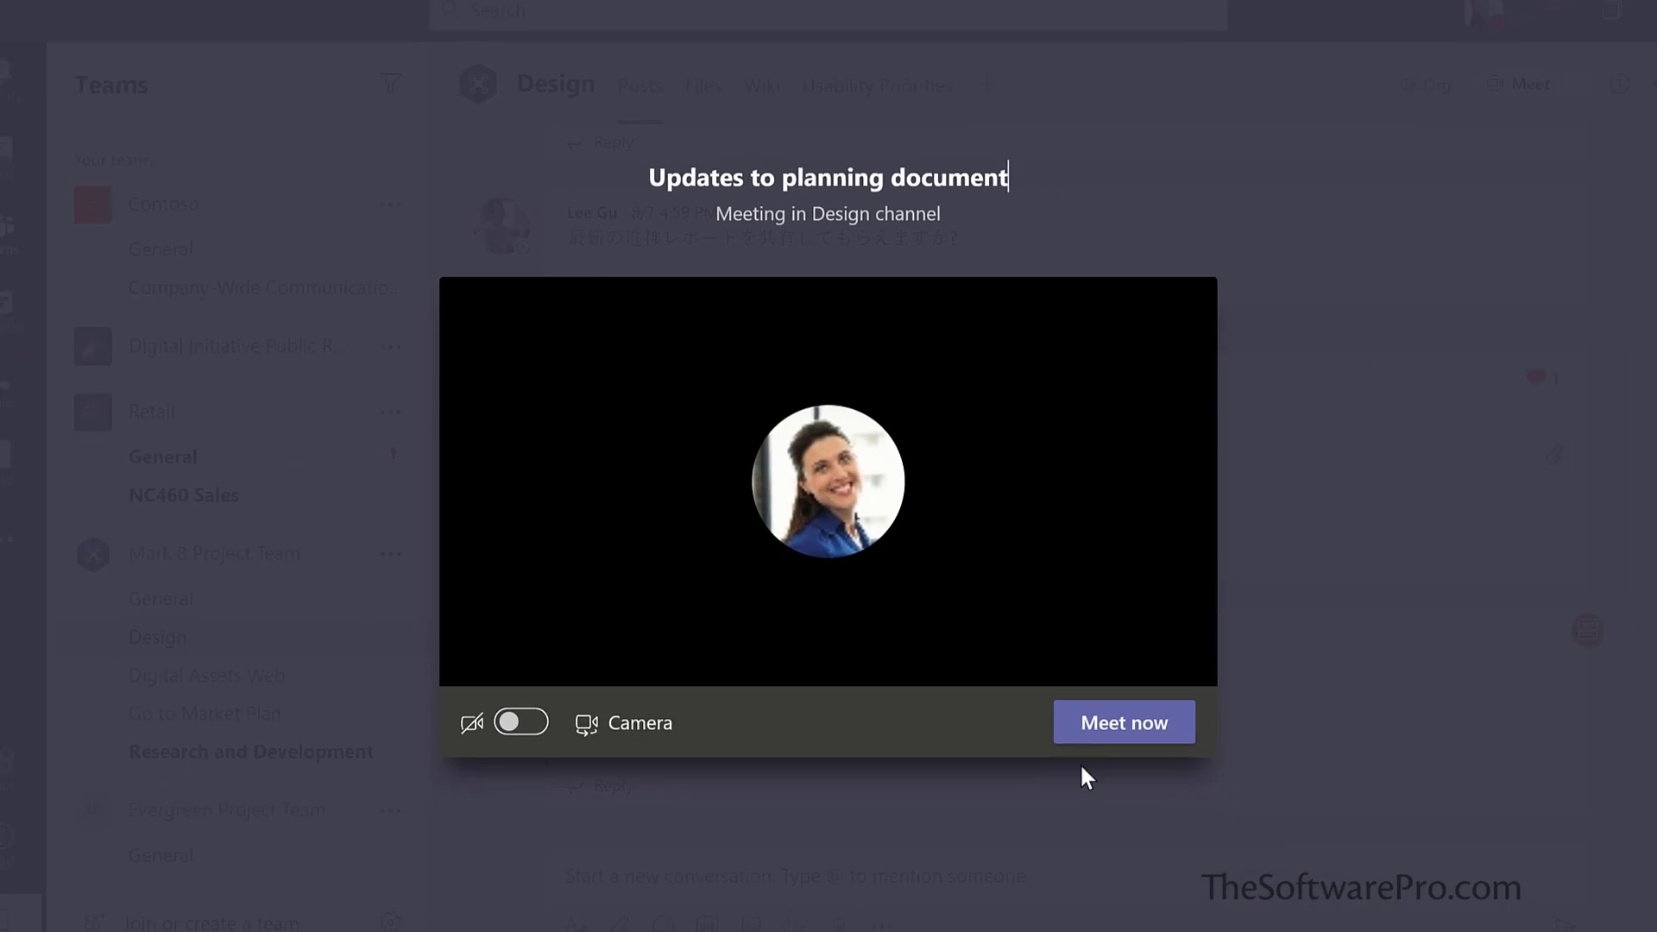
left_click(1120, 735)
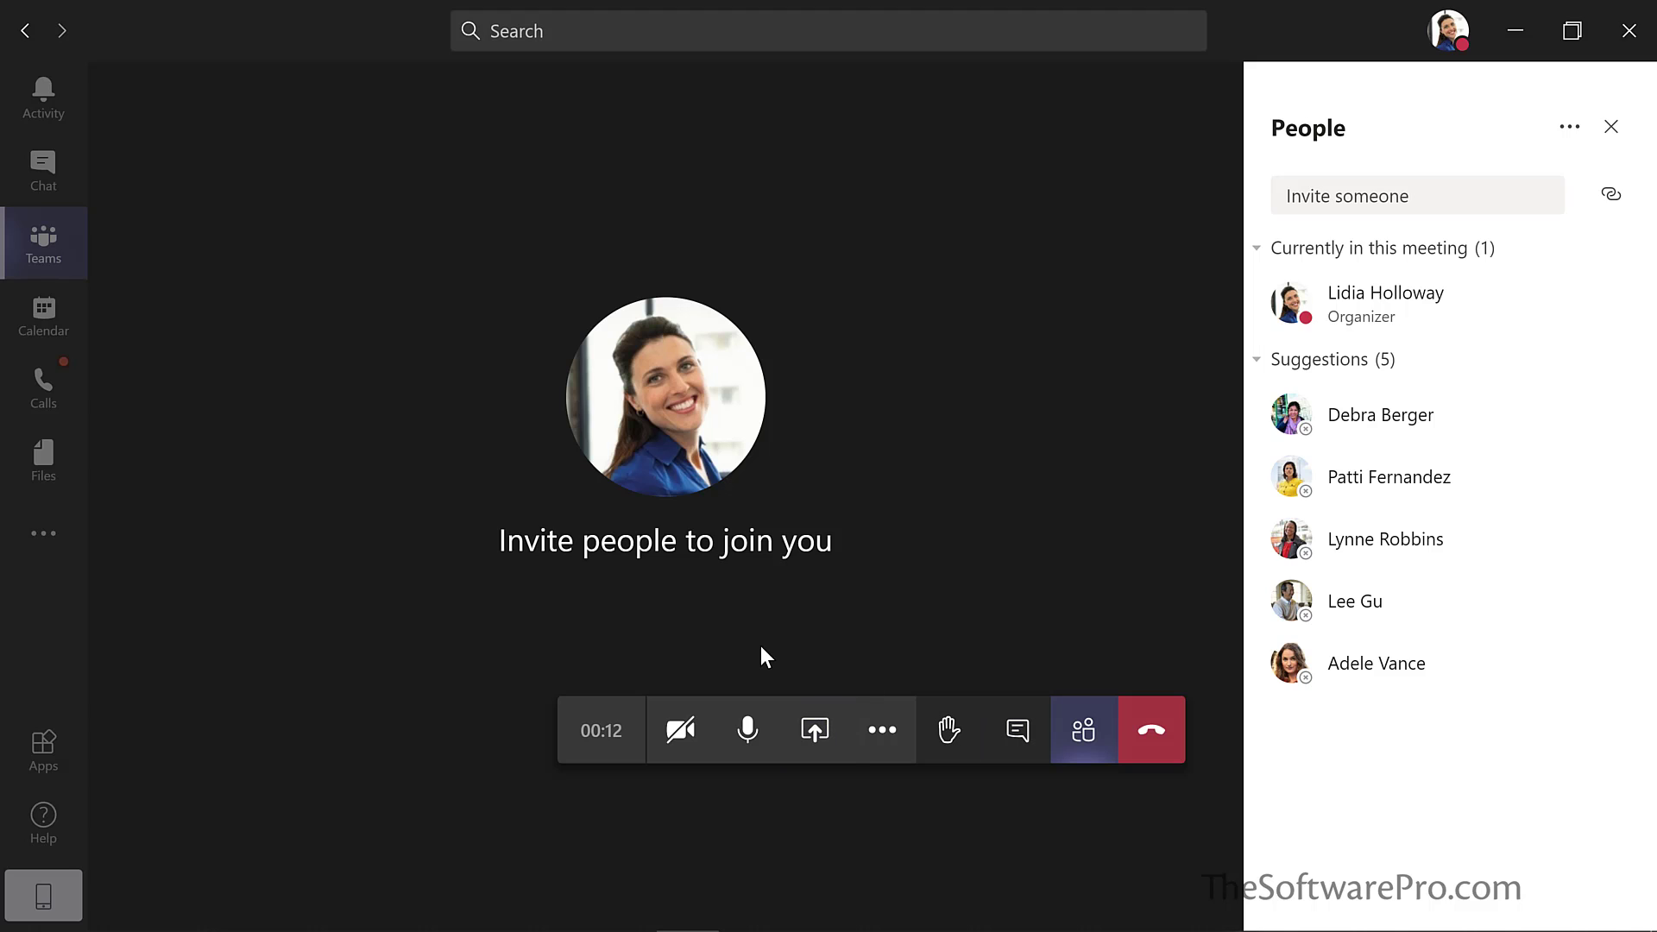
left_click(884, 743)
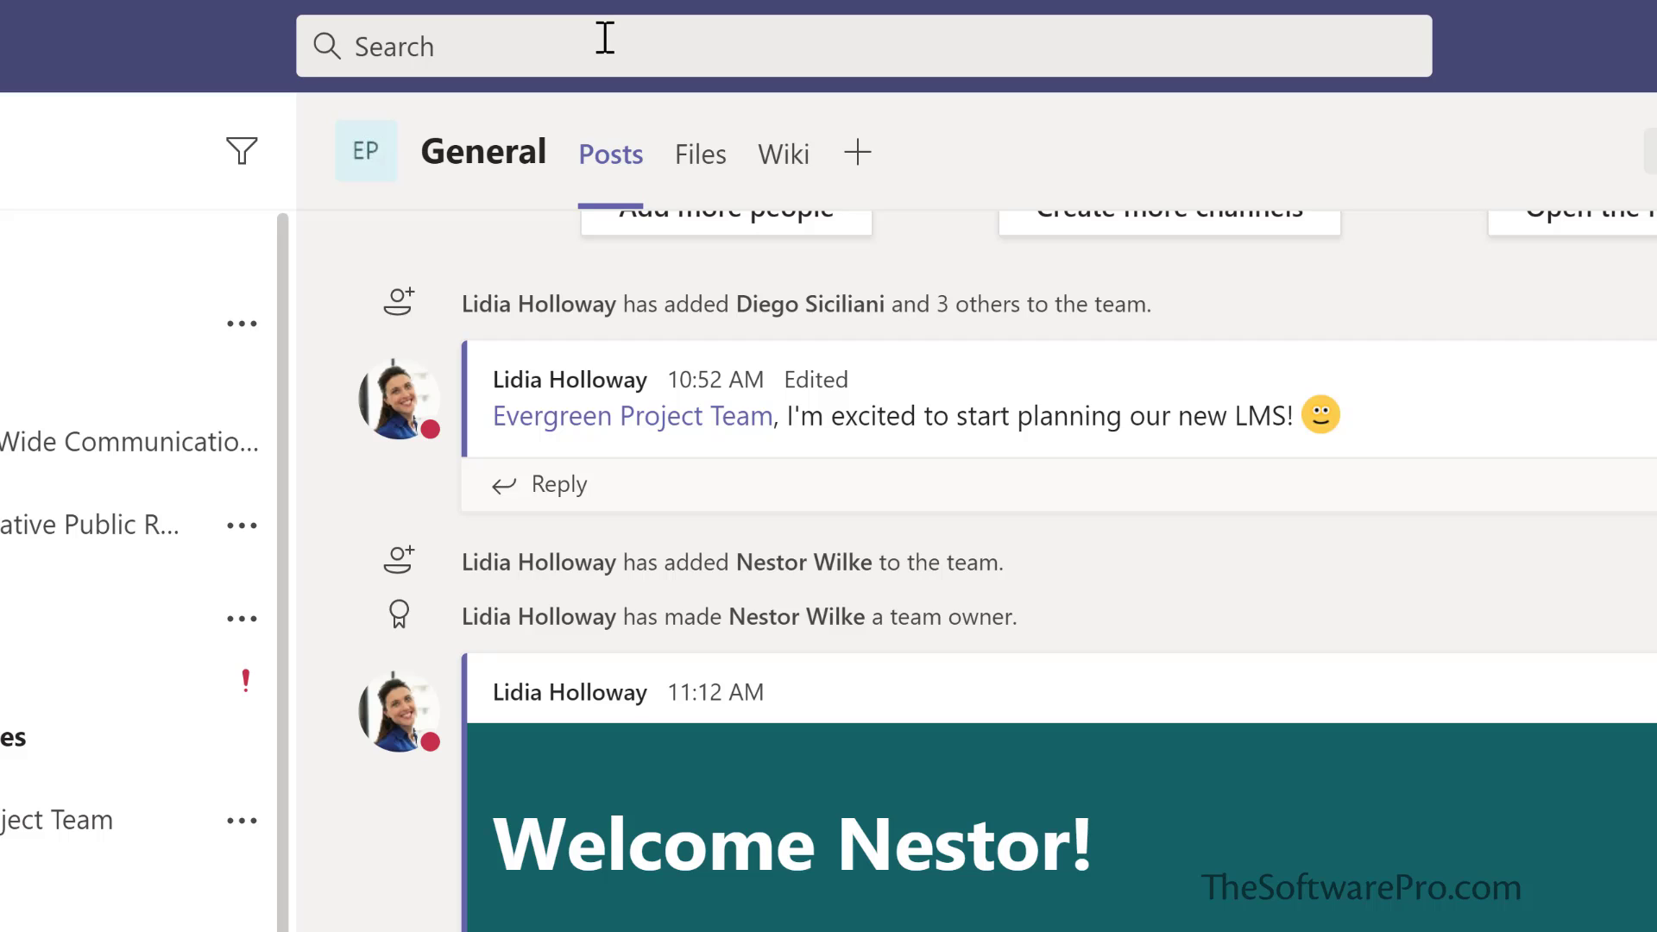
Search Teams for "marketing" and open the message about conference swag from the Sales and Marketing General channel.
left_click(605, 39)
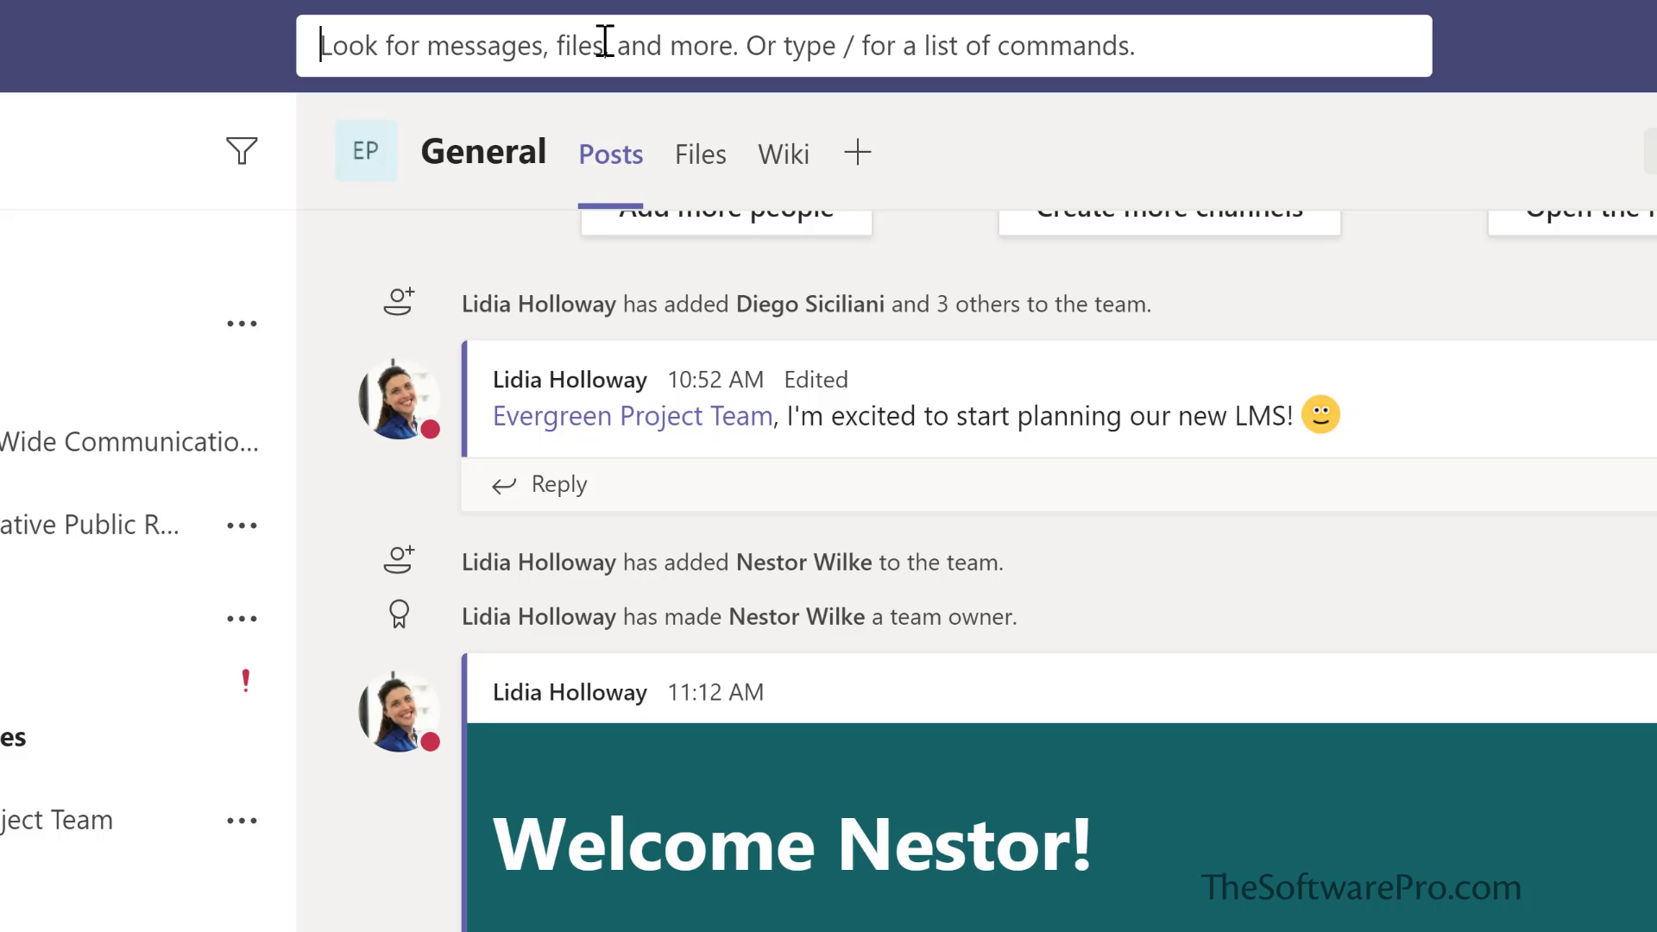
type("marketing")
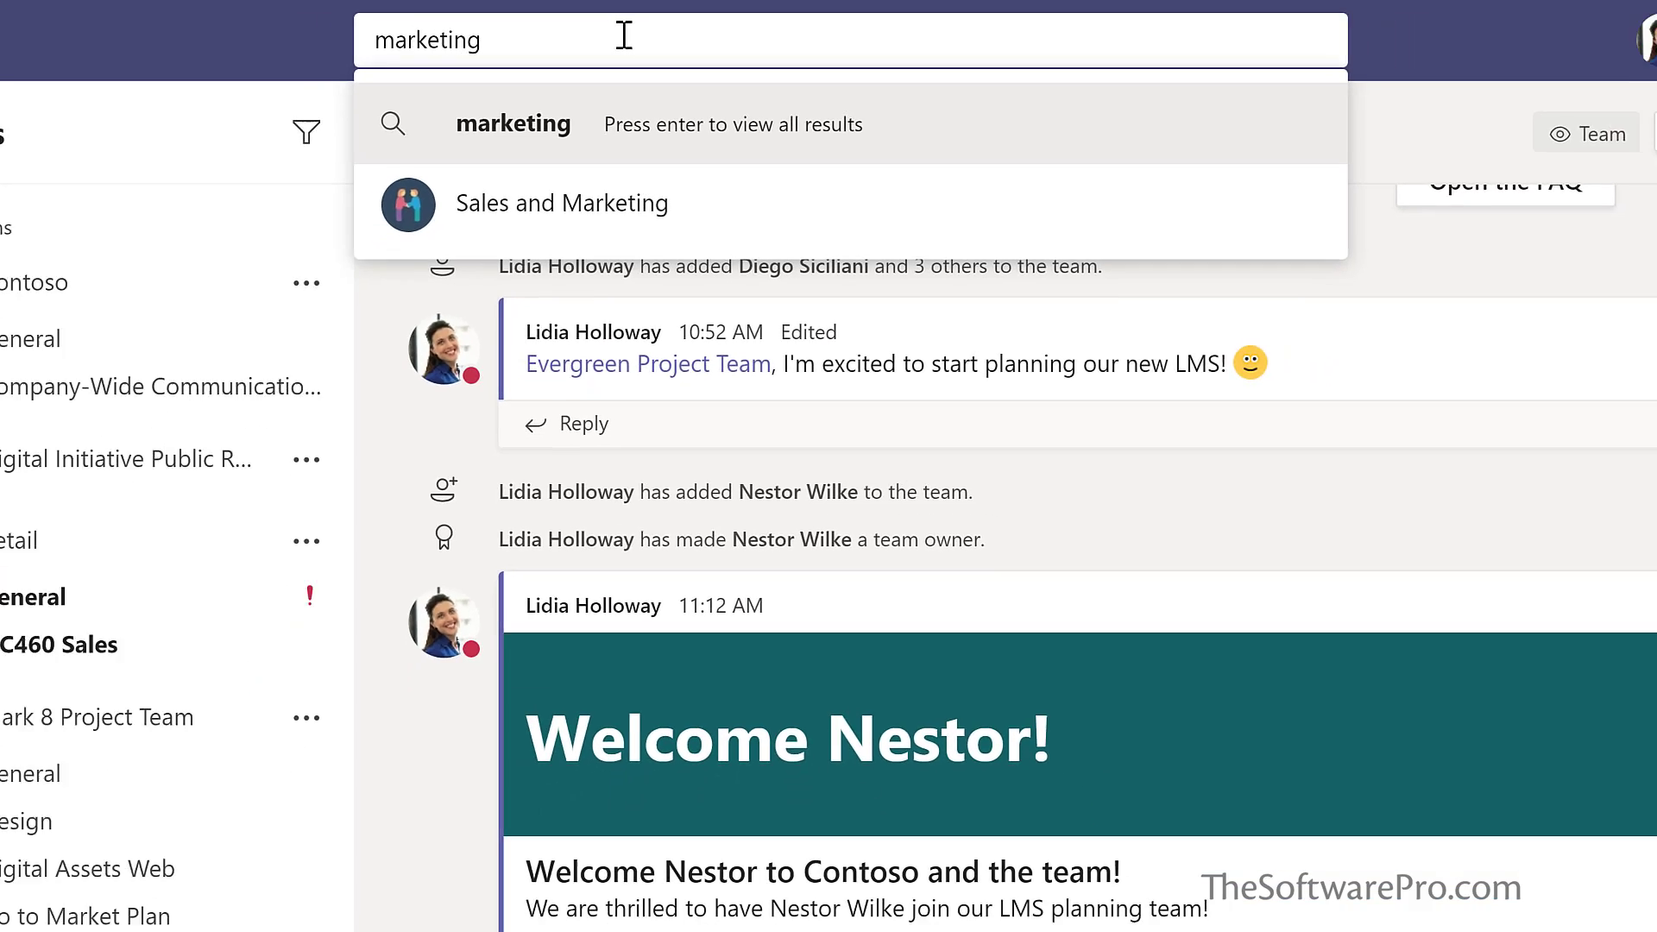
key("Return")
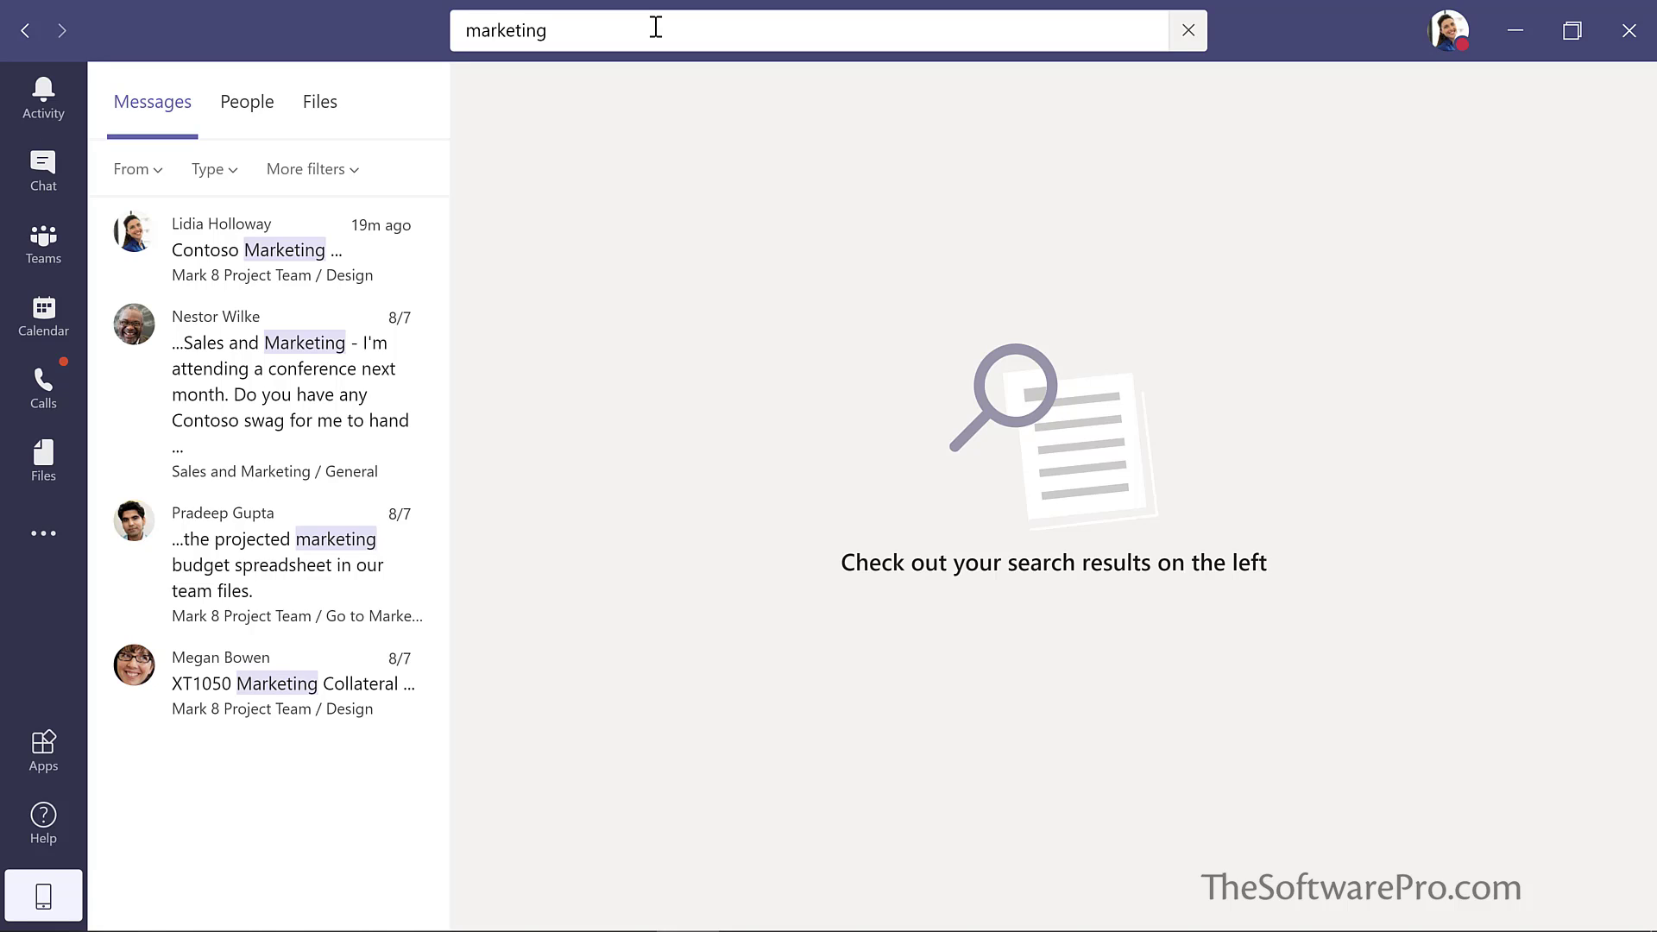
left_click(257, 377)
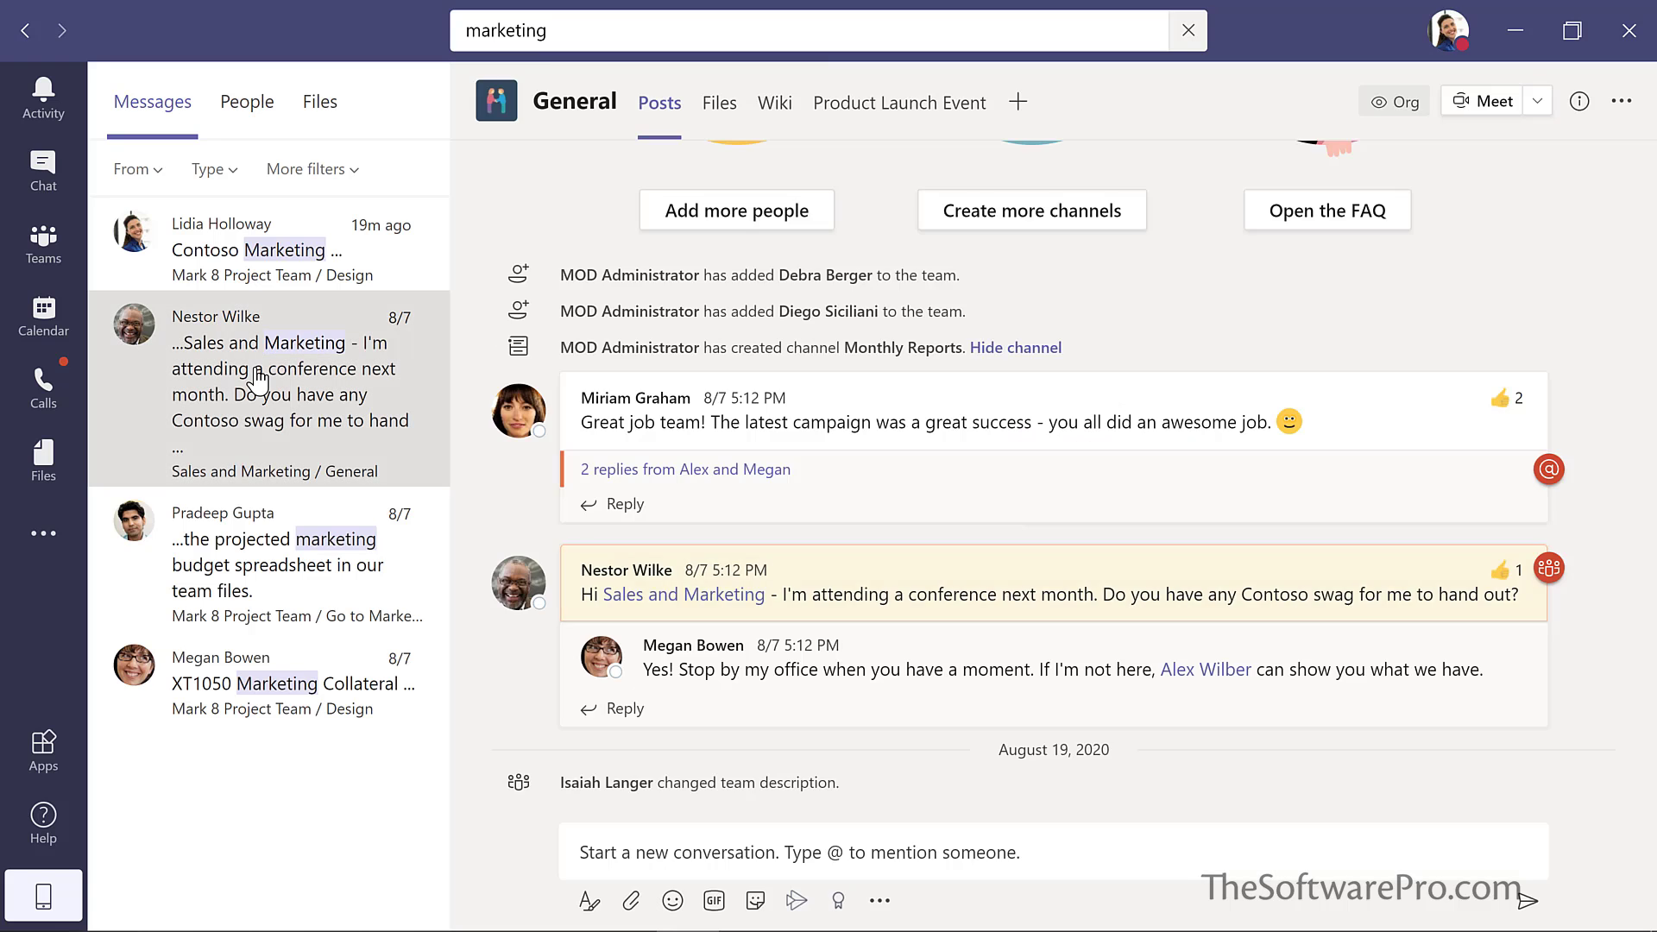
Return to the Evergreen Project Team's General channel, list the available slash commands, and run /keys to view the keyboard shortcuts.
left_click(43, 241)
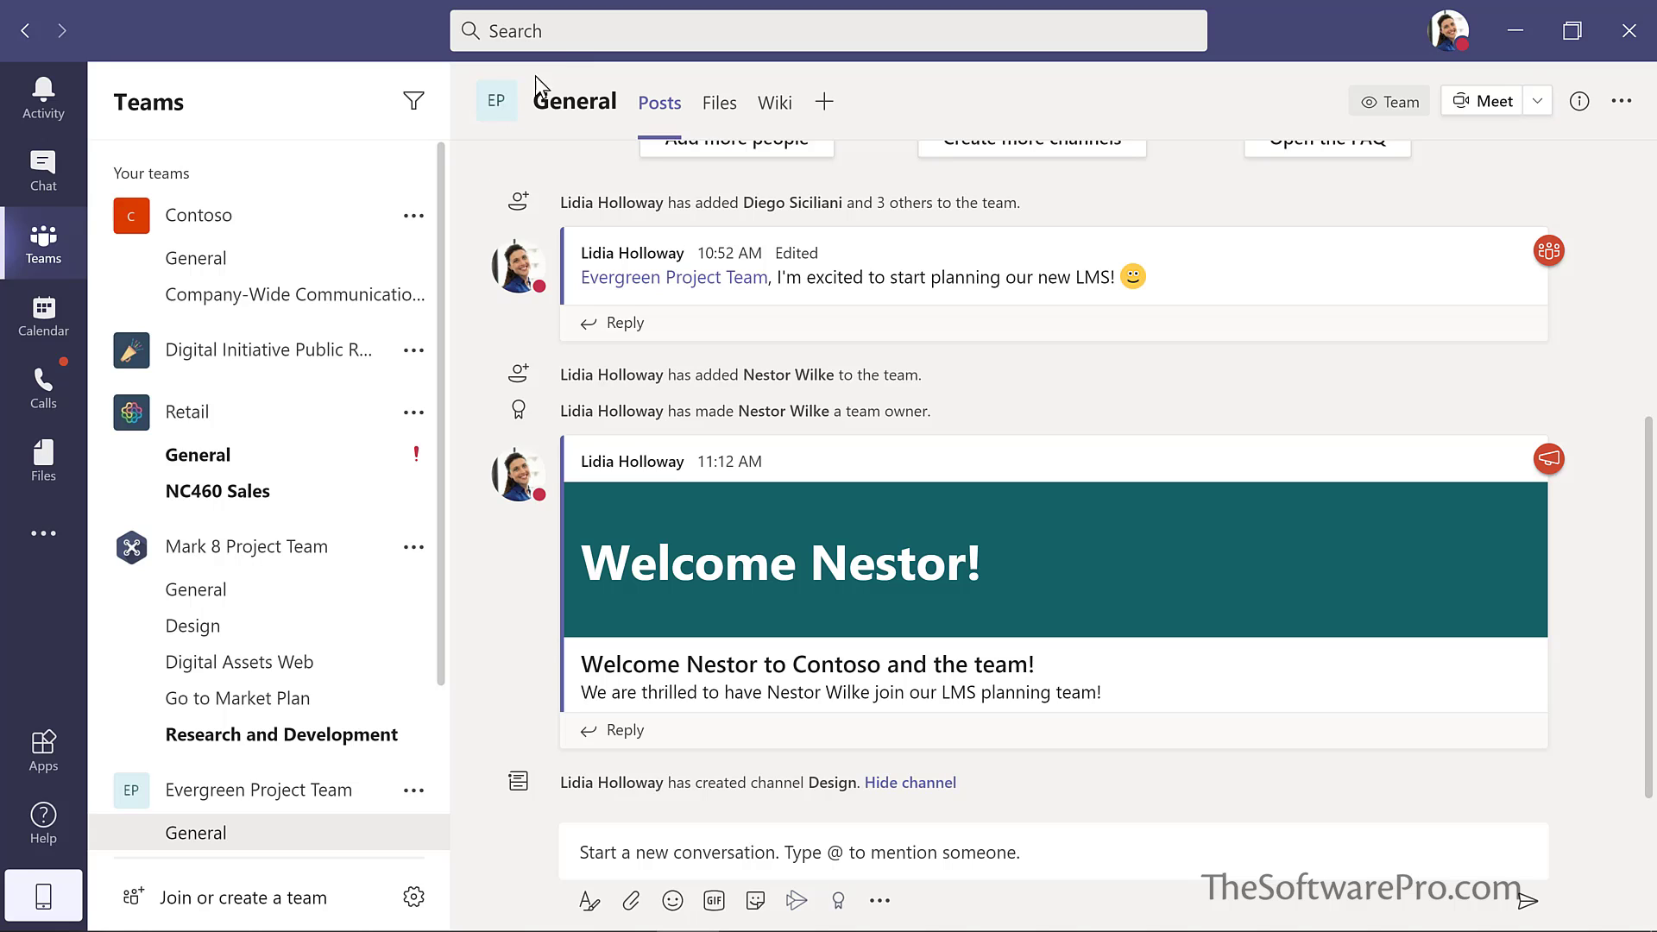
left_click(565, 31)
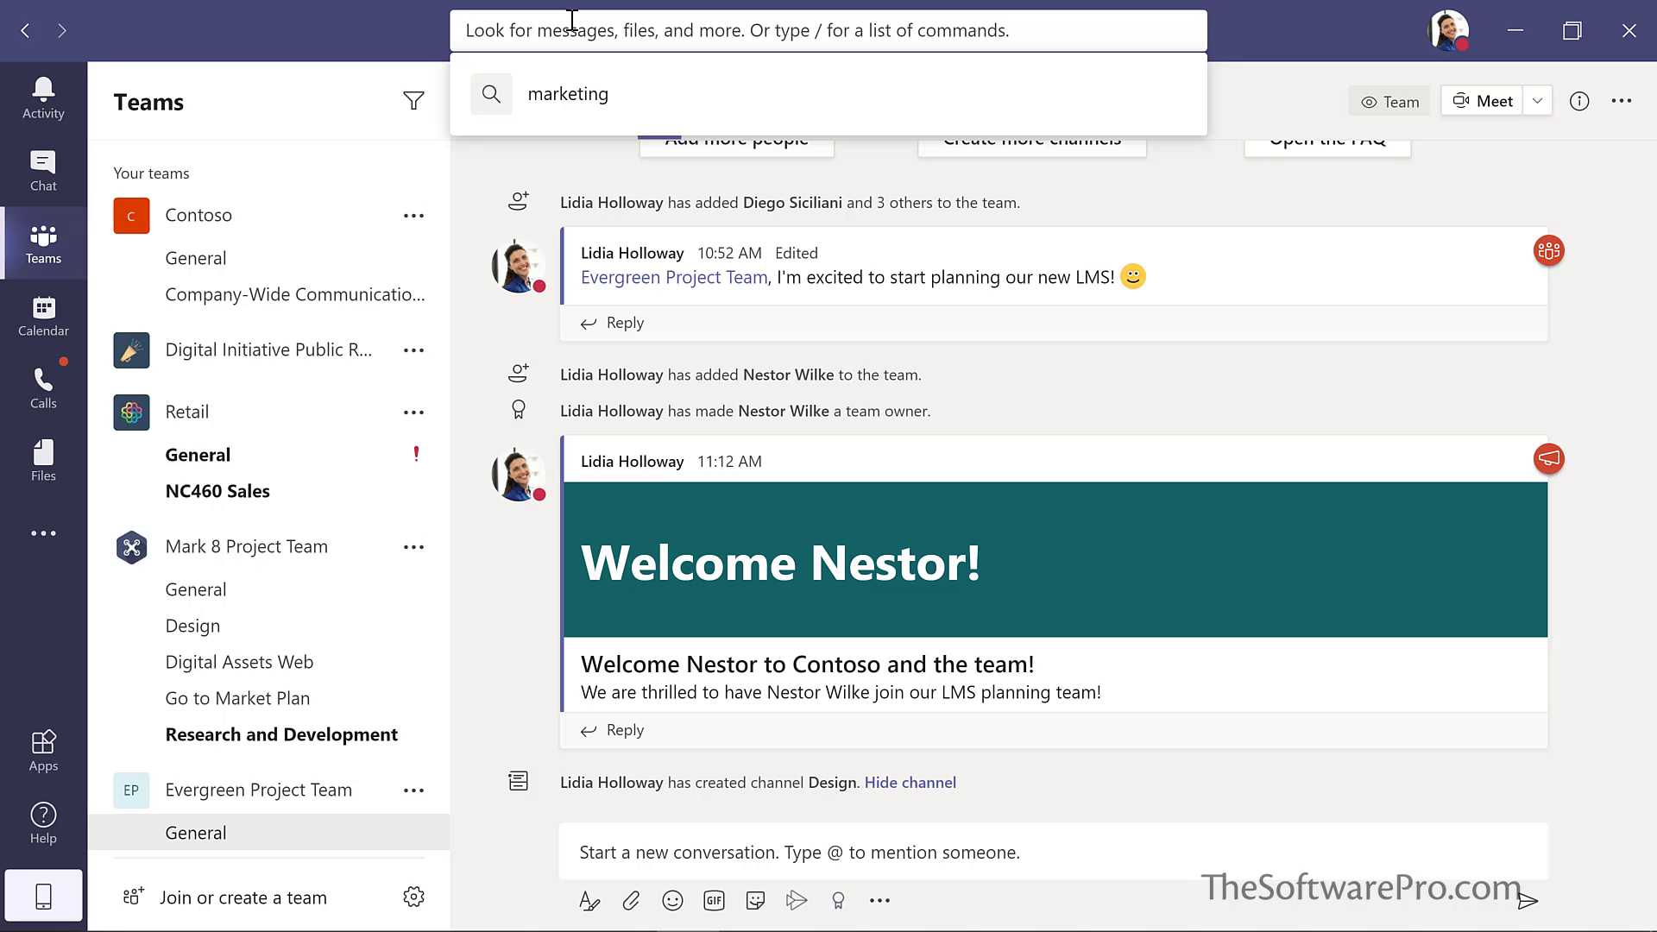
type("/")
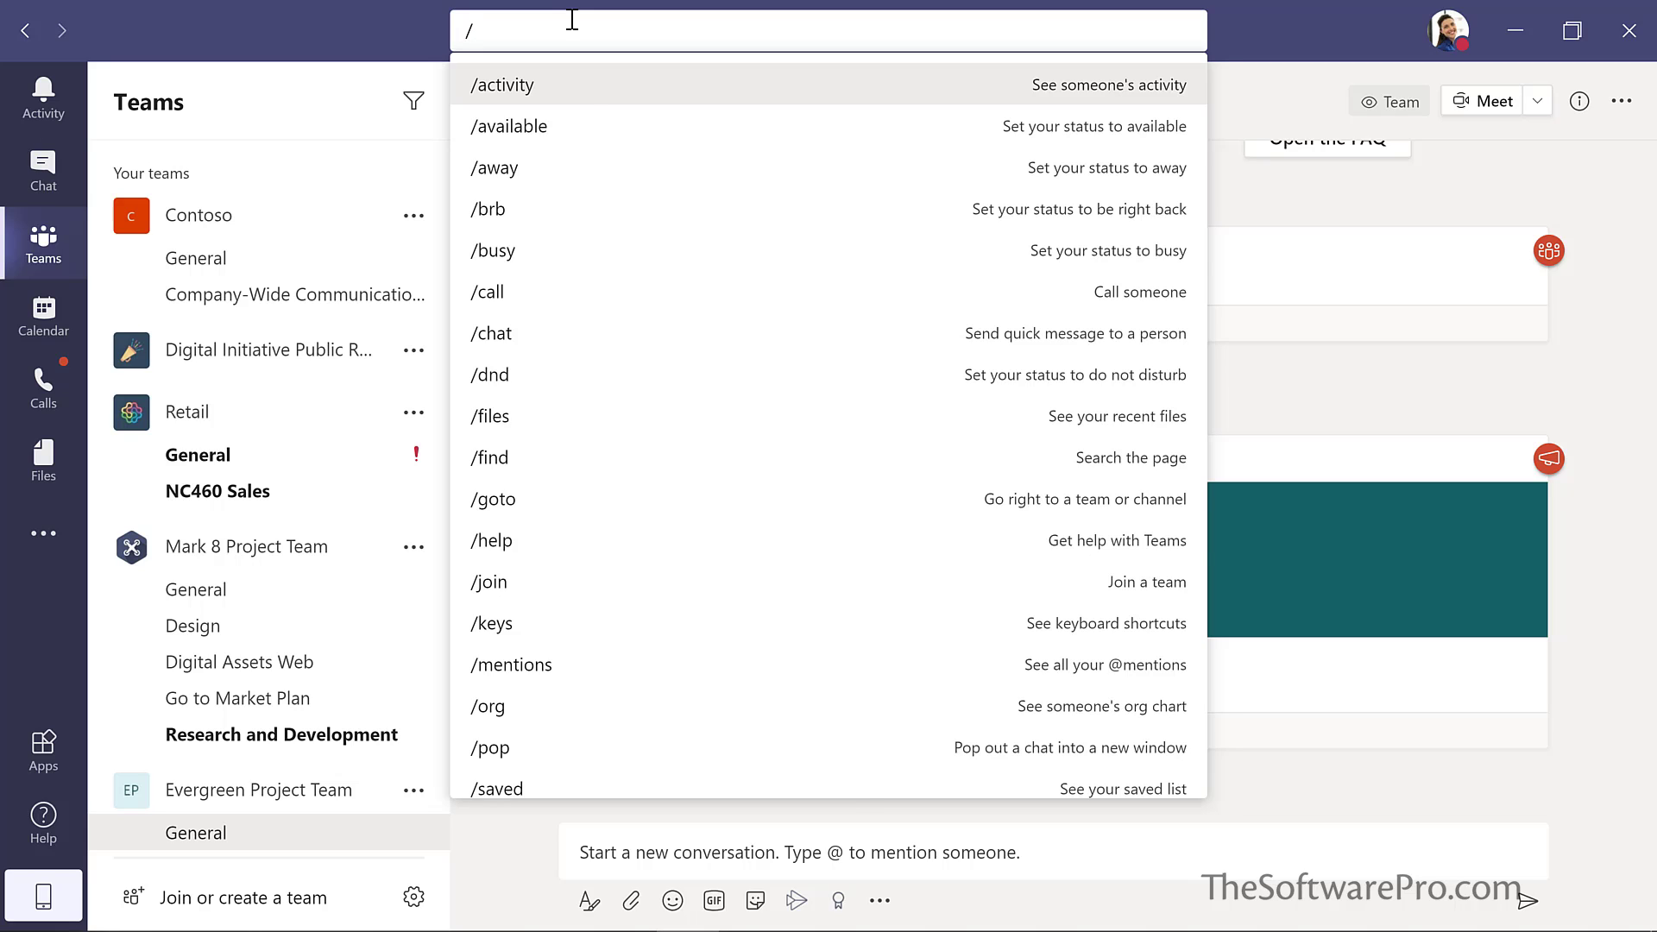
left_click(1227, 28)
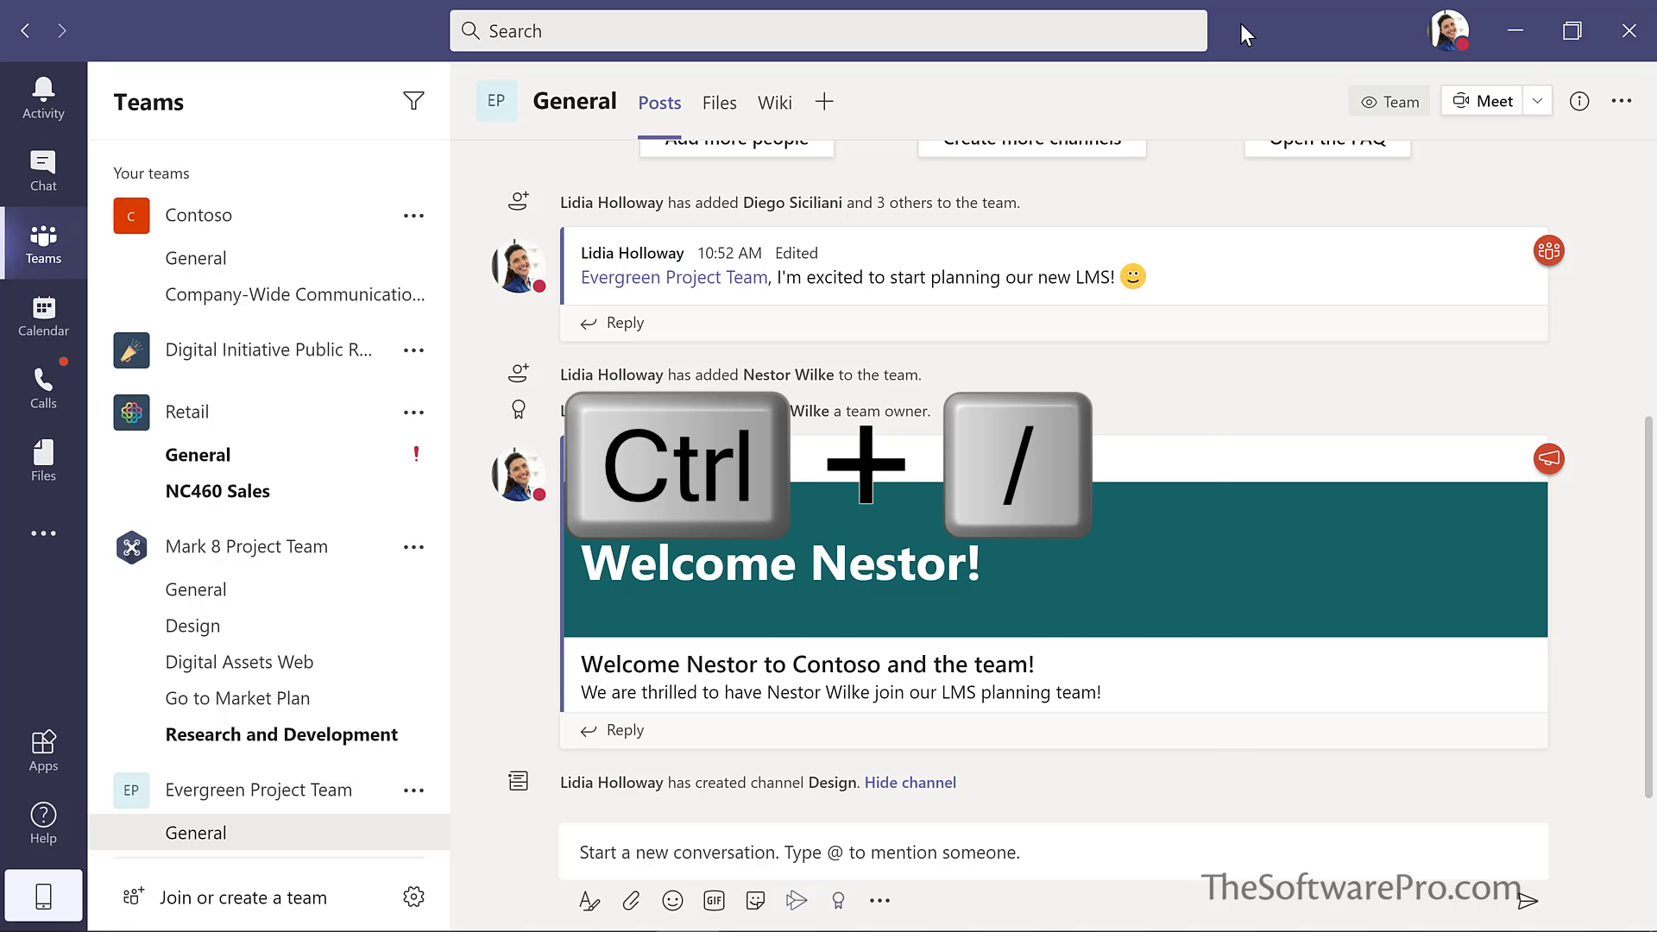
key("ctrl+slash")
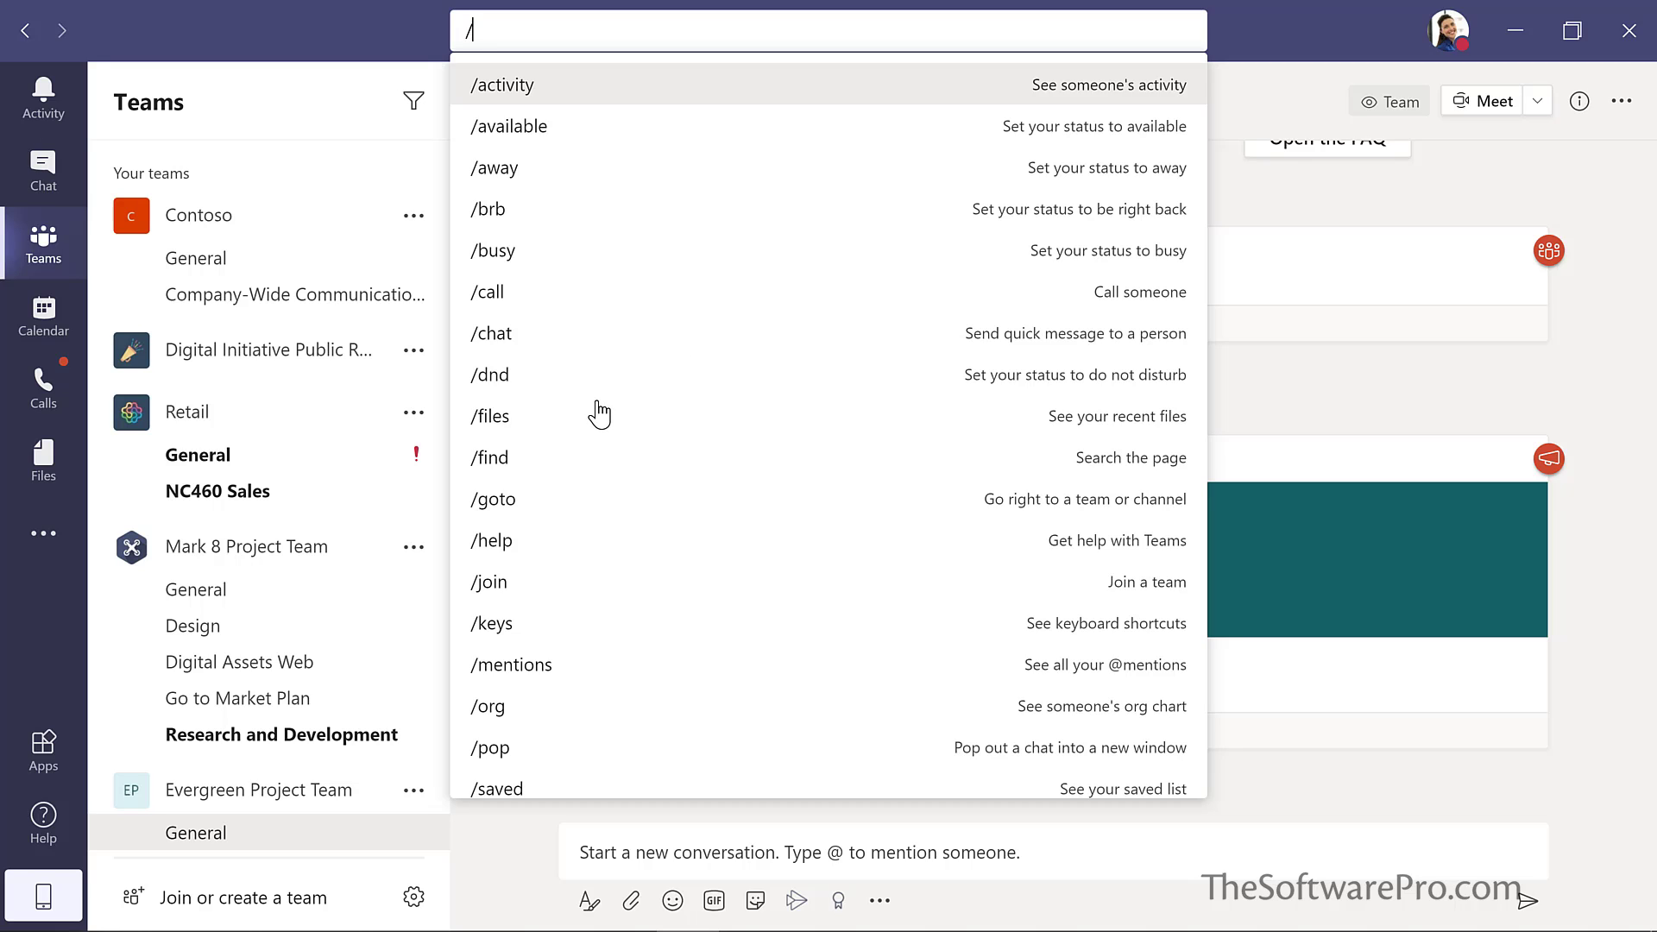
left_click(510, 630)
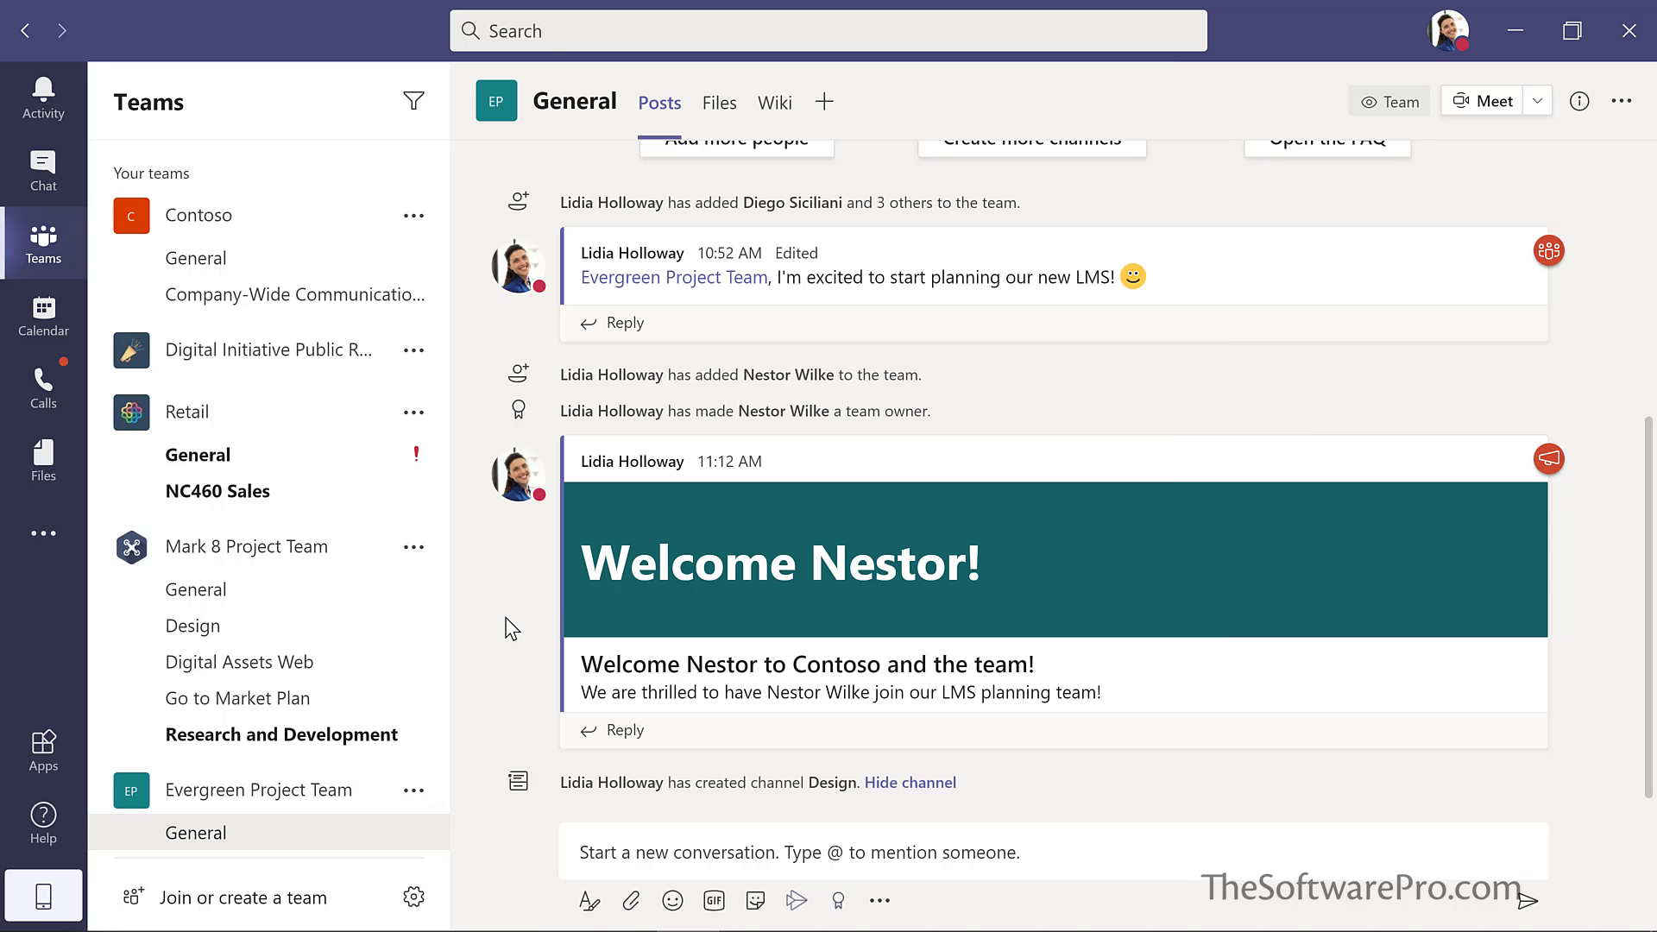